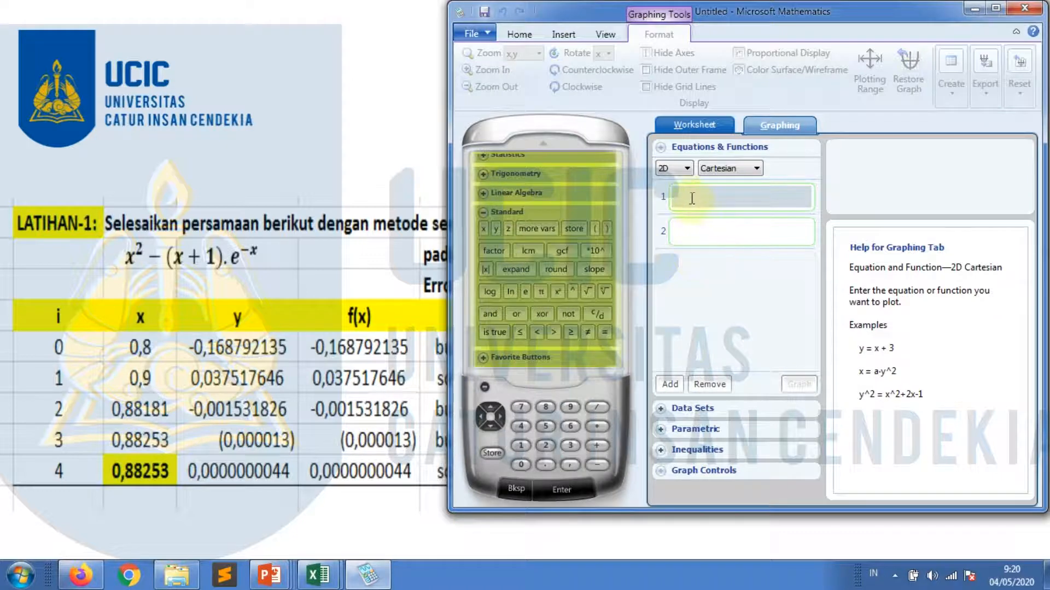
- Enter x^2 − (x + 1) · e^−x as the first 2D Cartesian function and plot its graph in the maximized window
type("x^2 − (x + 1) · e^−x")
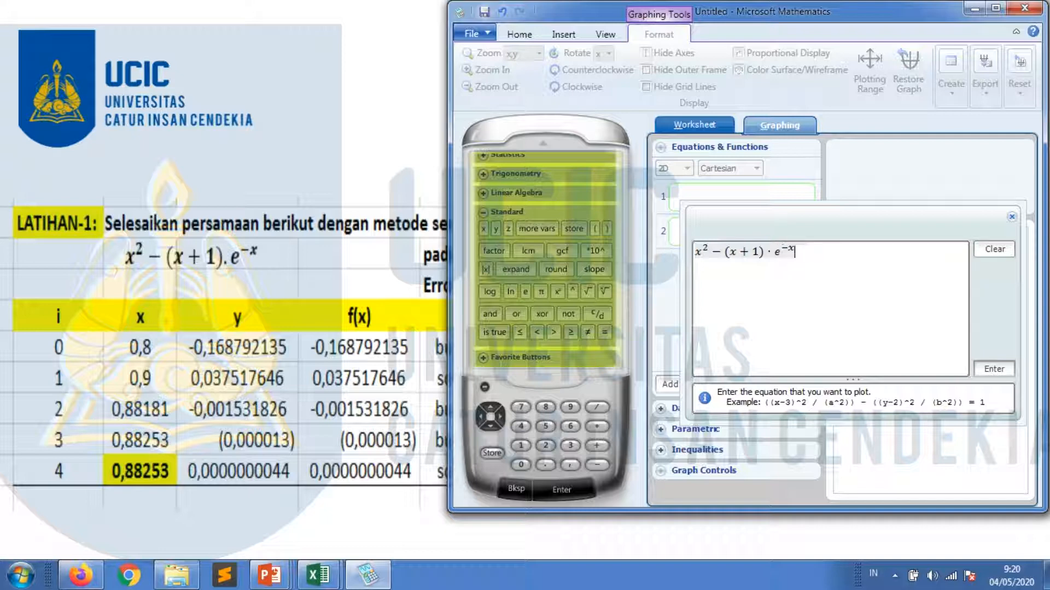
left_click(1005, 369)
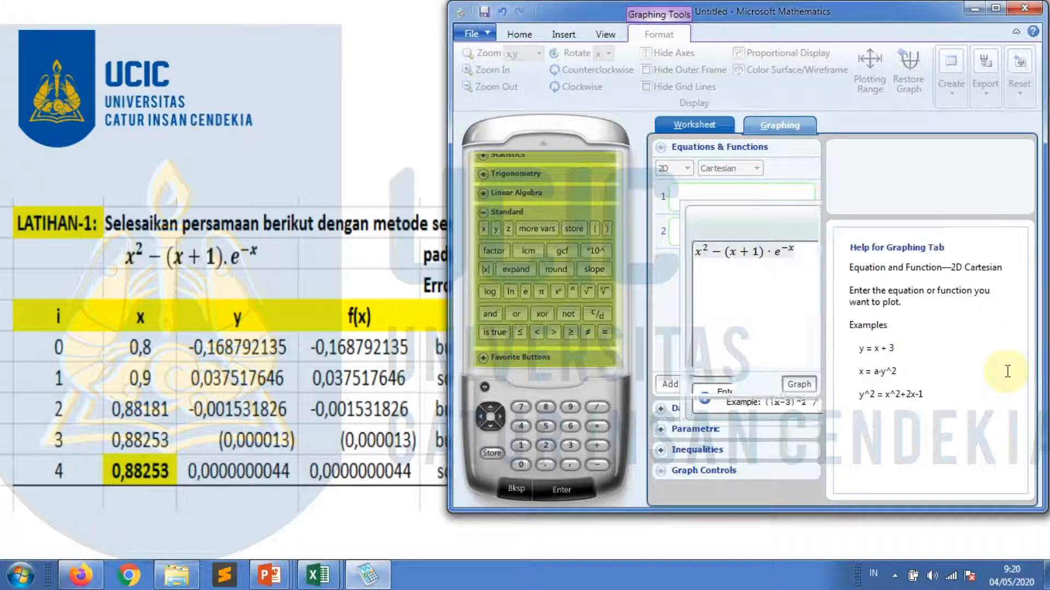
left_click(1005, 9)
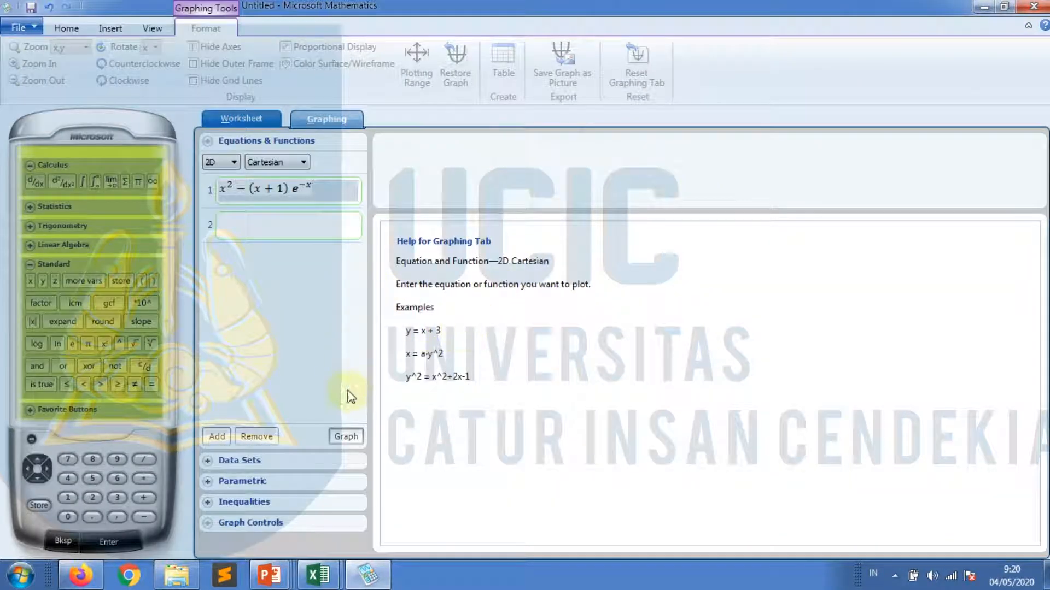
left_click(345, 436)
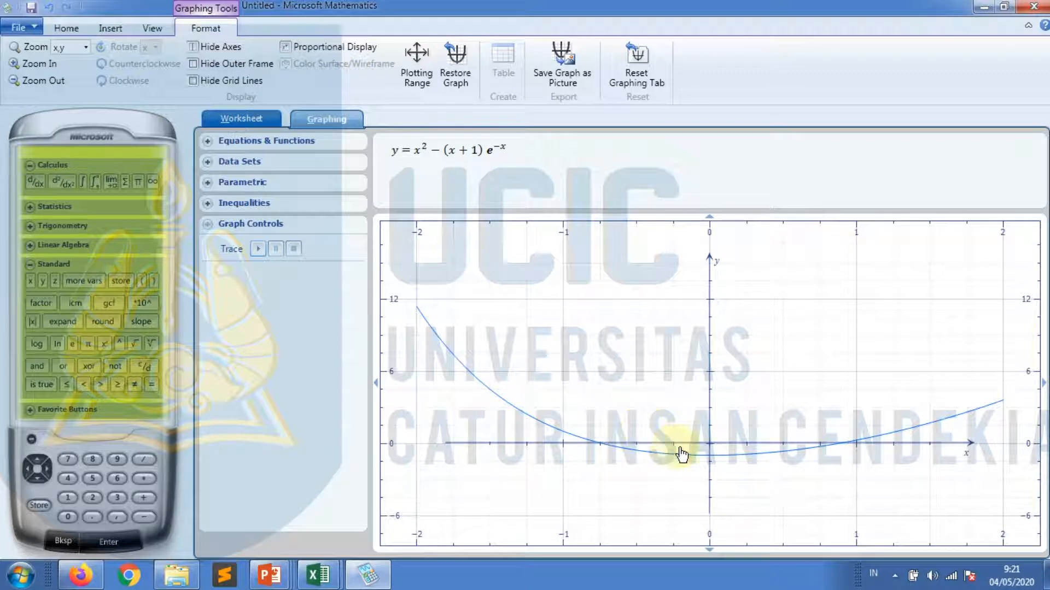
- Examine both x-axis crossings of the plotted curve, and switch to the PowerPoint slide show to compare with the secant example
left_click_drag(745, 485, 684, 386)
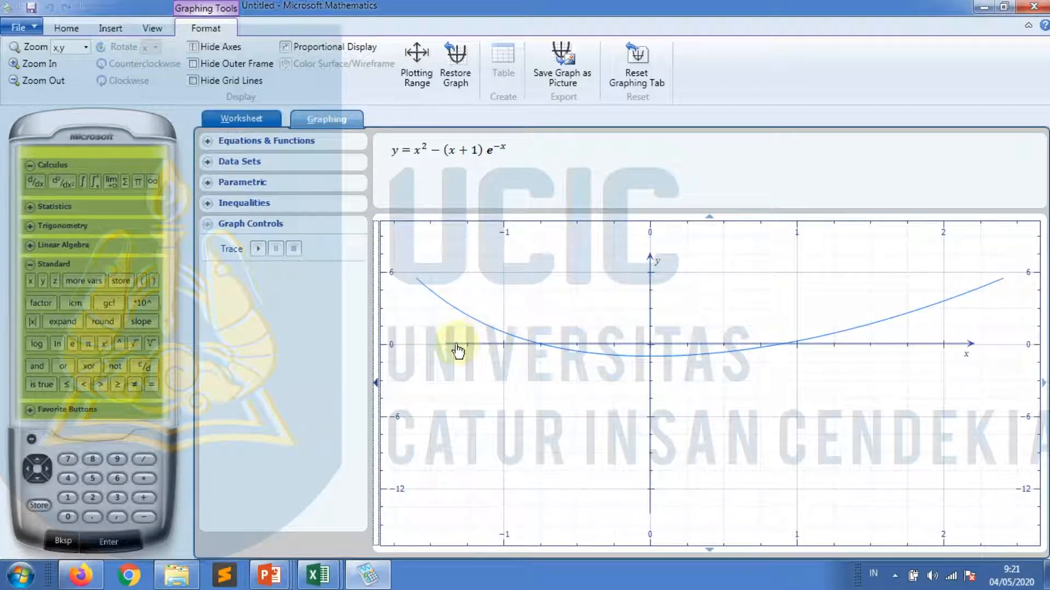
scroll(525, 393, "up", 1)
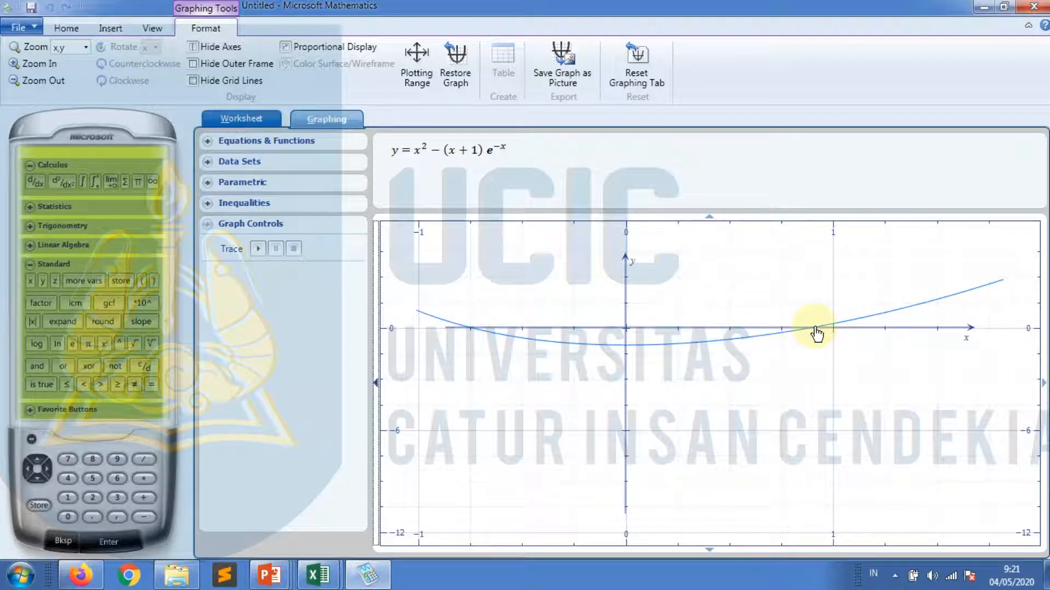
left_click_drag(497, 306, 530, 302)
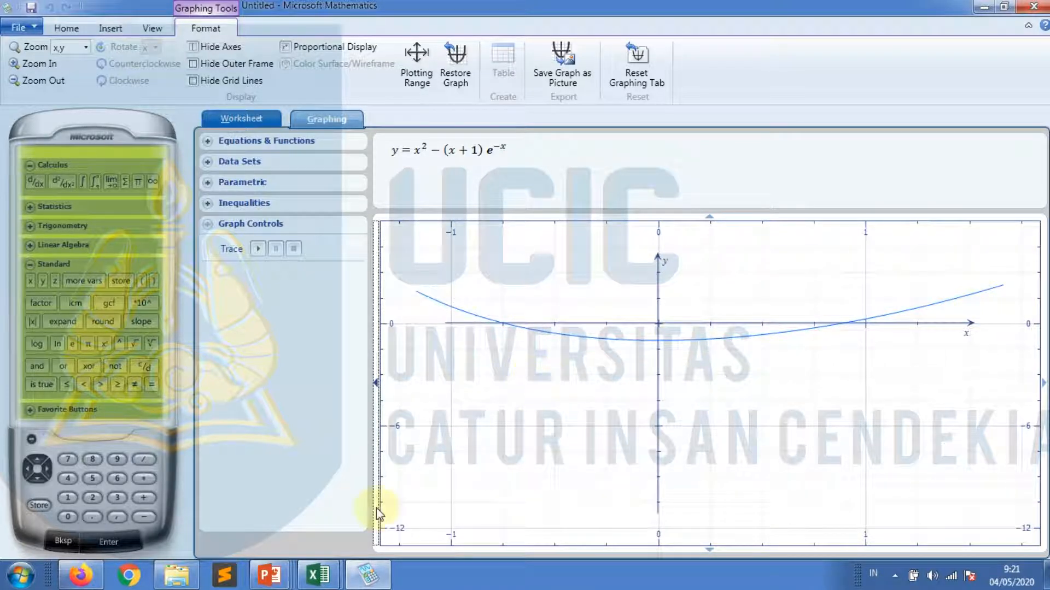
left_click(269, 575)
left_click(401, 510)
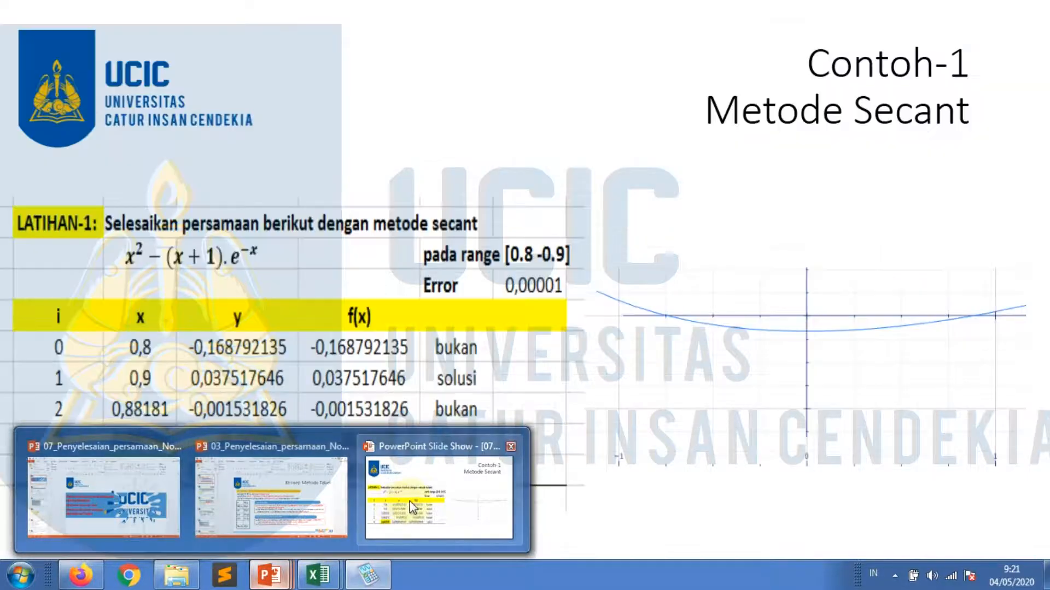
left_click(410, 497)
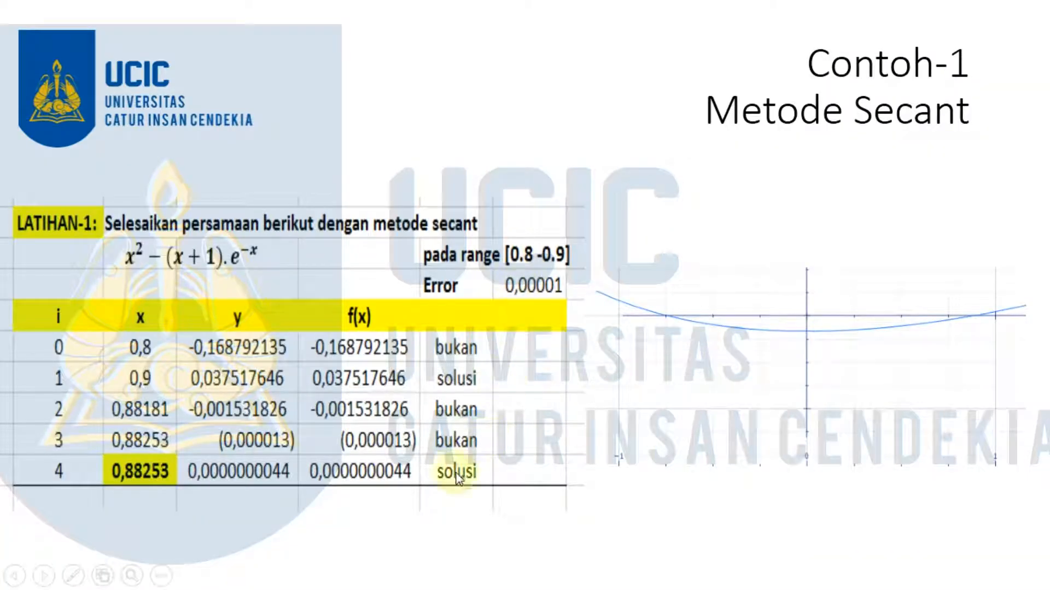
- Switch back to Microsoft Mathematics and examine closely where the curve crosses the positive x-axis
key("super")
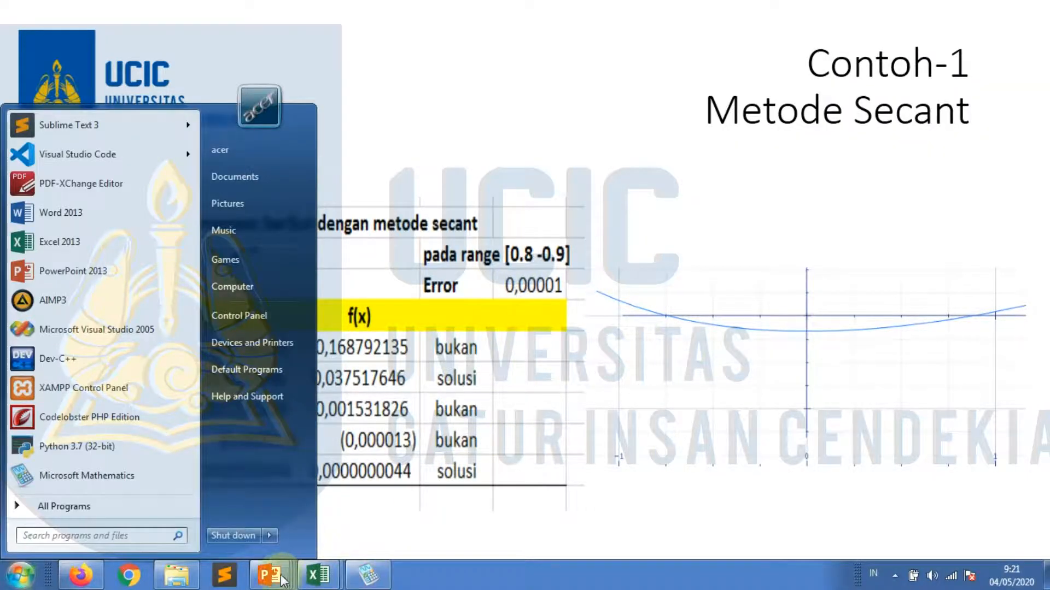
left_click(368, 574)
left_click_drag(828, 451, 696, 431)
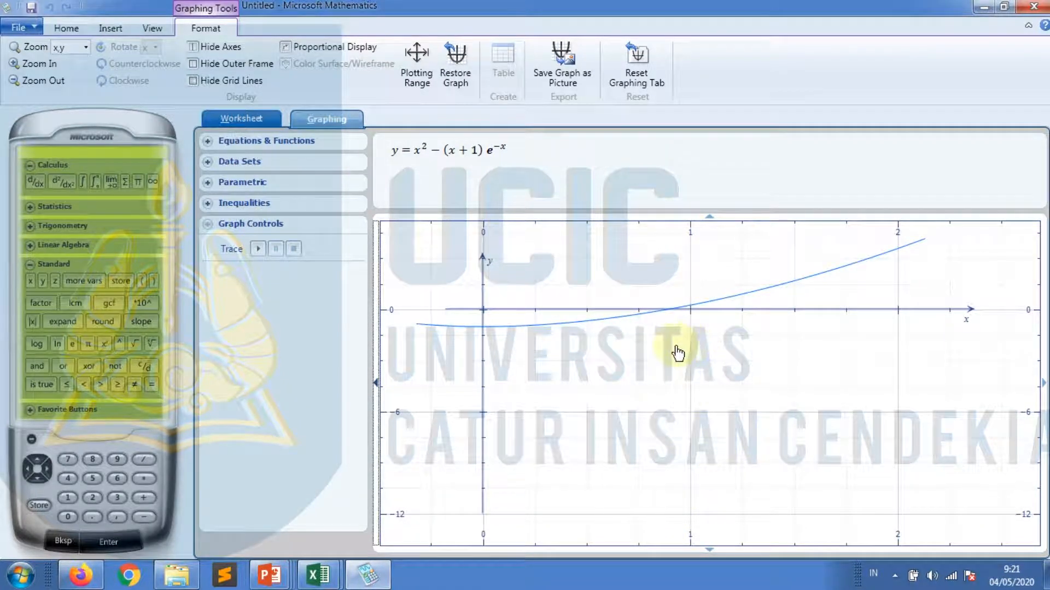
scroll(674, 415, "up", 4)
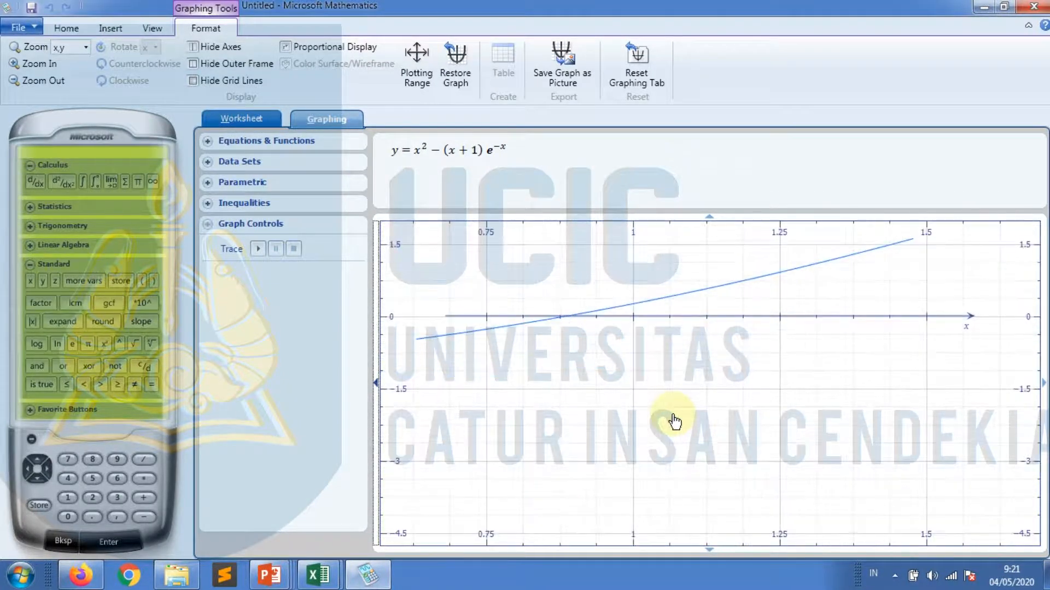
left_click_drag(605, 395, 618, 398)
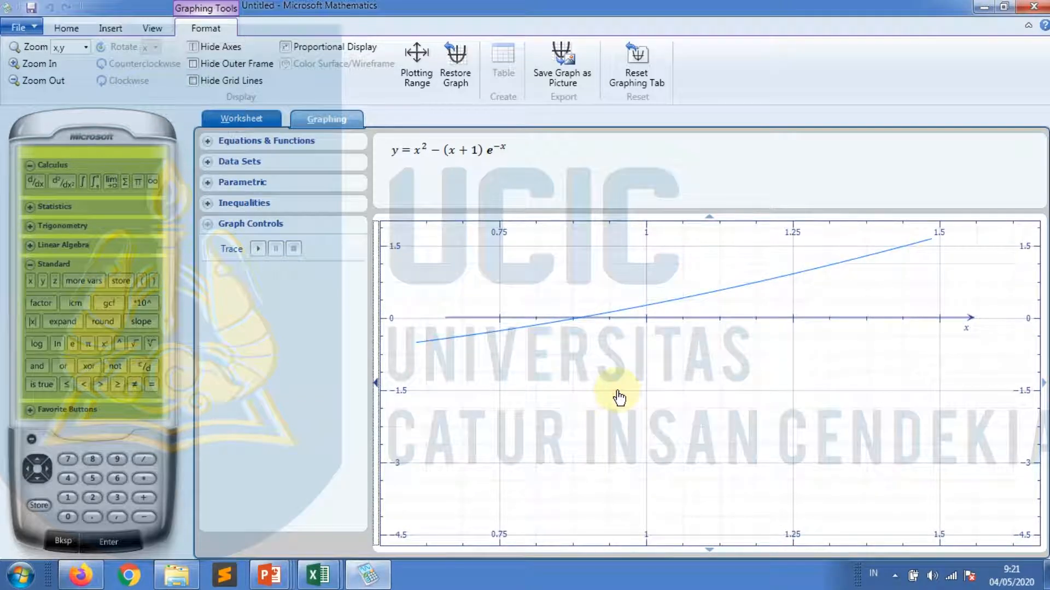
scroll(618, 398, "up", 5)
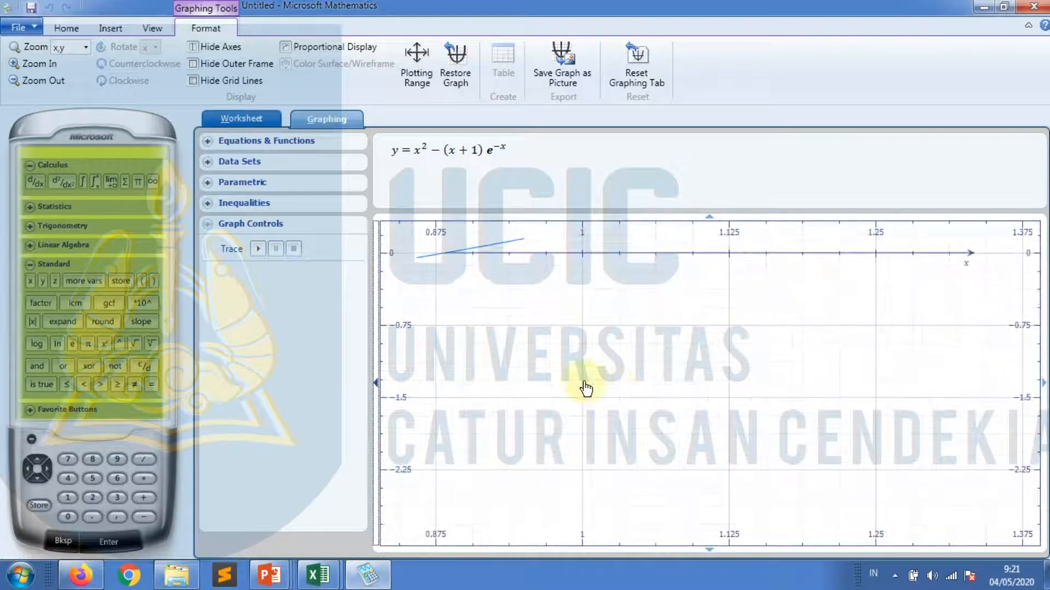
left_click_drag(560, 369, 751, 422)
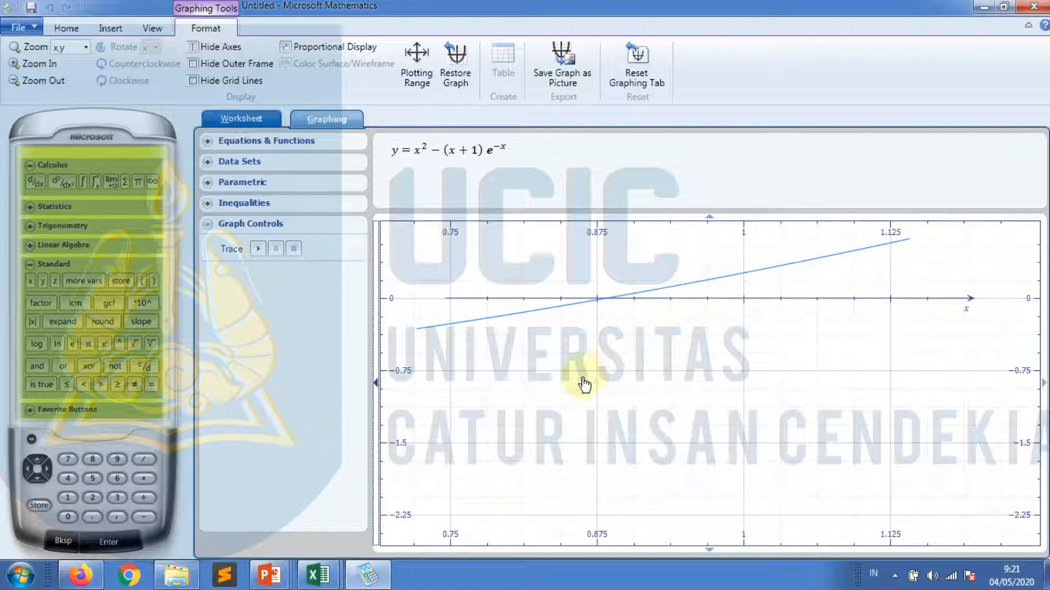
scroll(583, 380, "up", 3)
left_click_drag(568, 339, 606, 393)
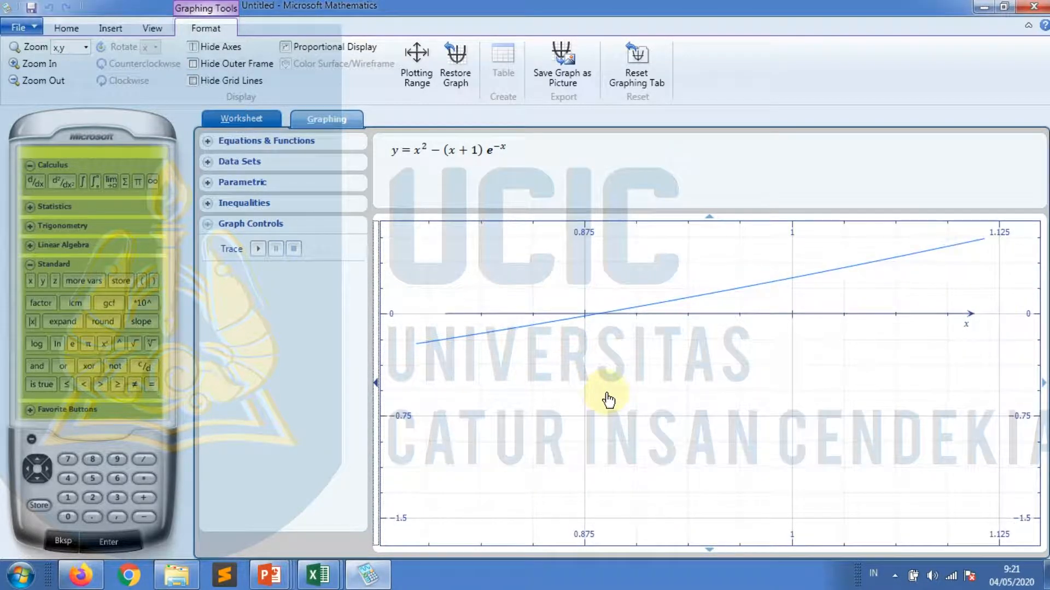
scroll(607, 395, "up", 3)
left_click_drag(516, 319, 554, 343)
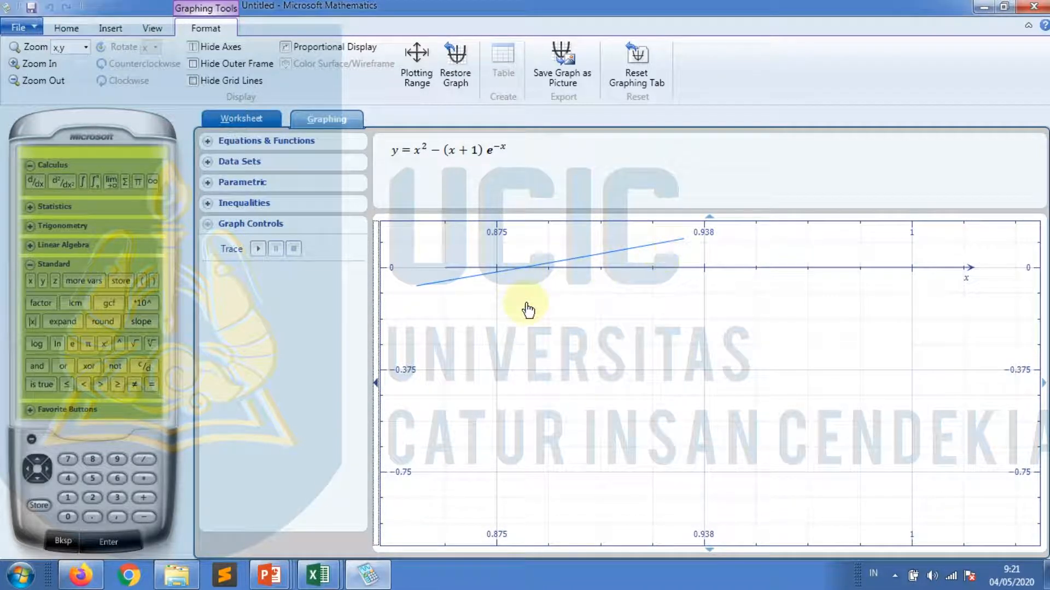
left_click_drag(529, 310, 539, 345)
scroll(541, 345, "up", 3)
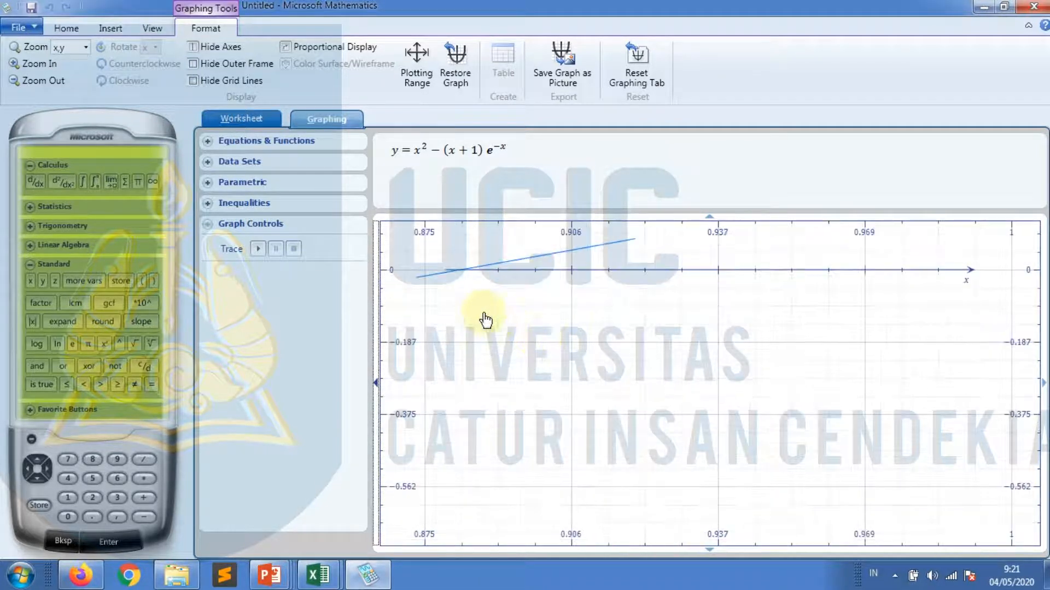
left_click_drag(486, 318, 519, 351)
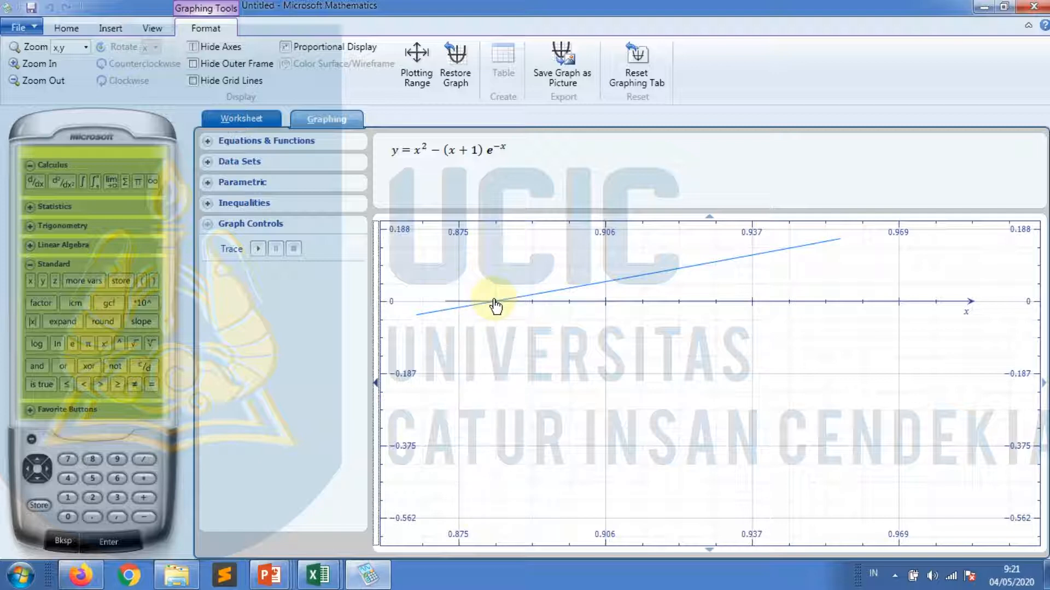
- Examine closely where the curve crosses the negative x-axis
left_click_drag(431, 298, 778, 308)
left_click_drag(487, 305, 750, 296)
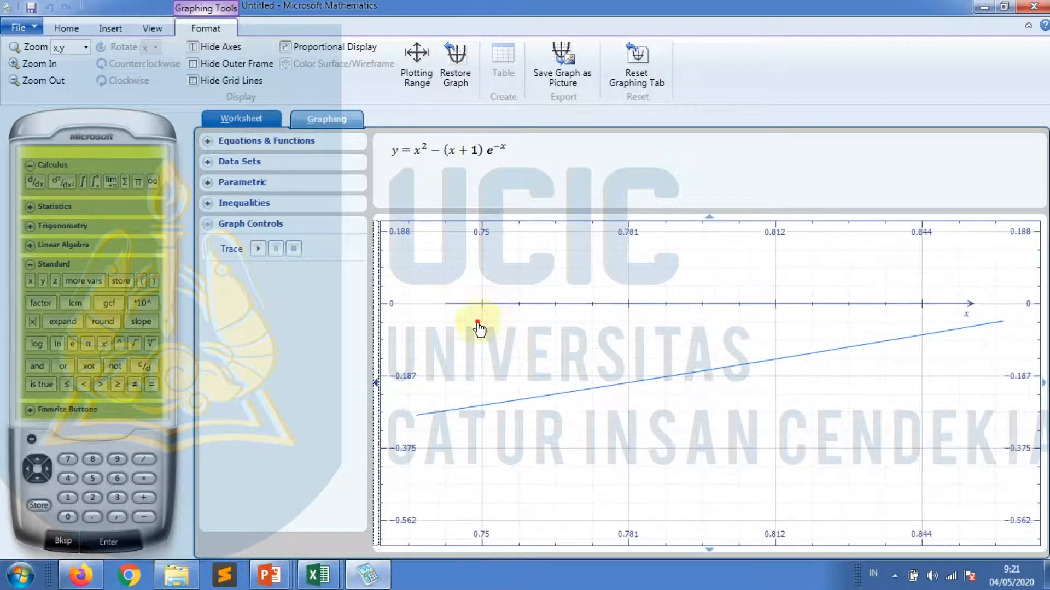
left_click_drag(477, 323, 806, 335)
scroll(581, 369, "down", 8)
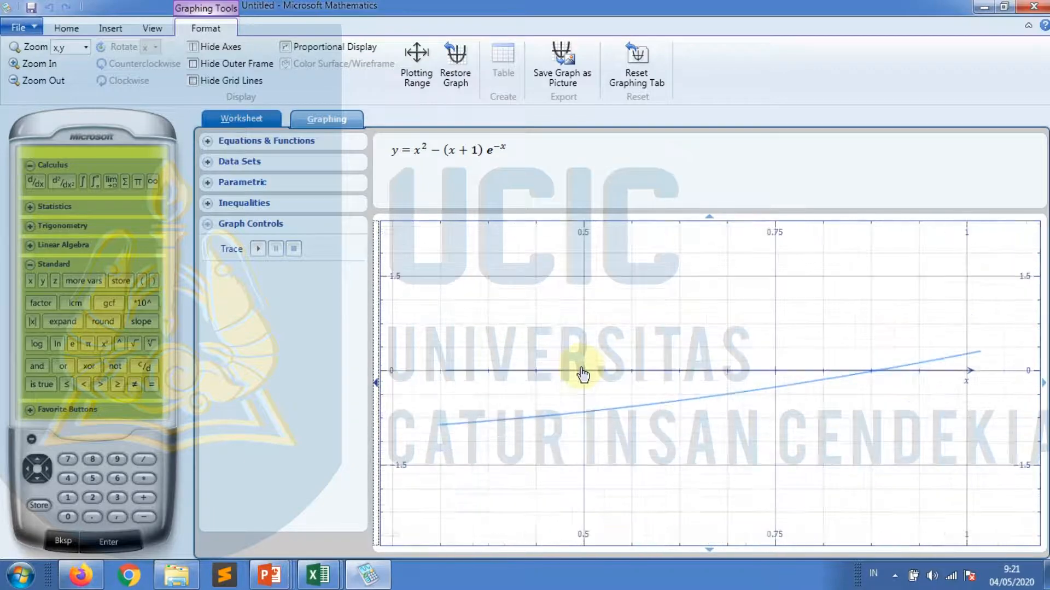
scroll(581, 369, "down", 2)
left_click_drag(508, 359, 781, 339)
left_click_drag(532, 345, 667, 353)
scroll(620, 339, "up", 10)
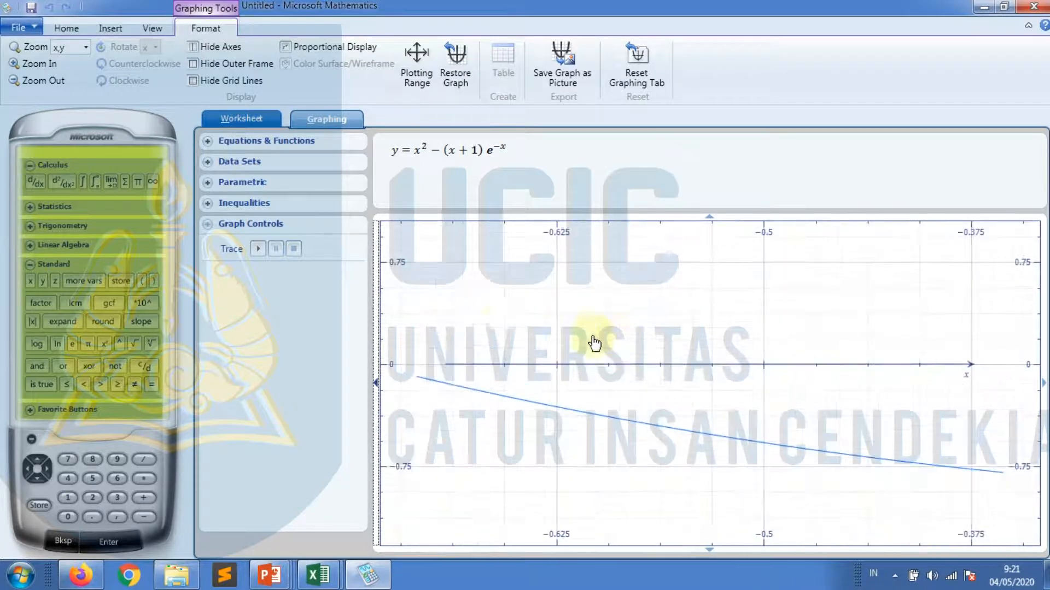
left_click_drag(499, 331, 733, 333)
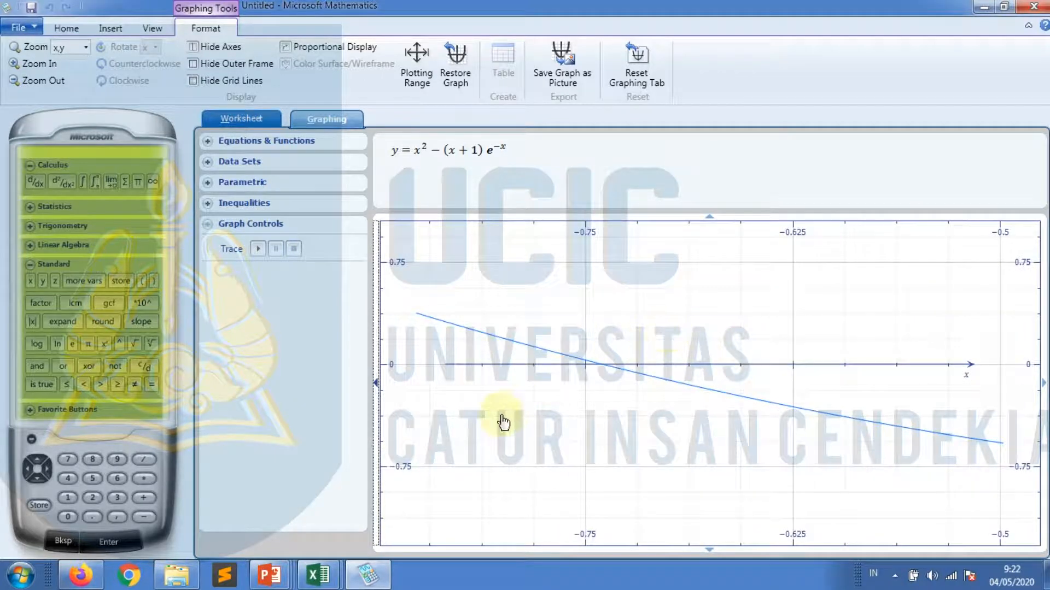
scroll(632, 348, "up", 5)
left_click_drag(580, 316, 628, 327)
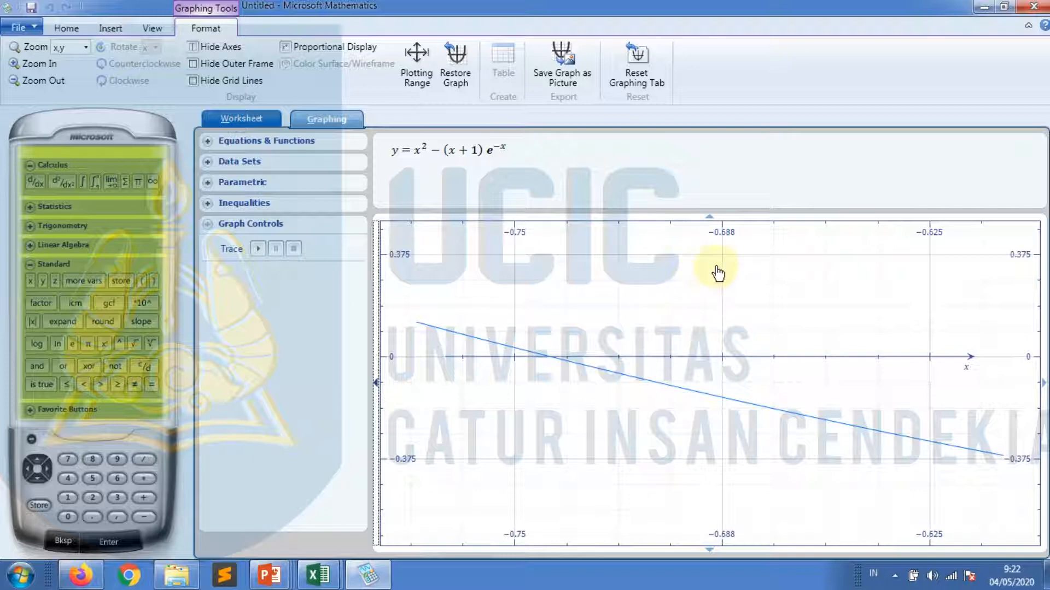
scroll(656, 323, "up", 2)
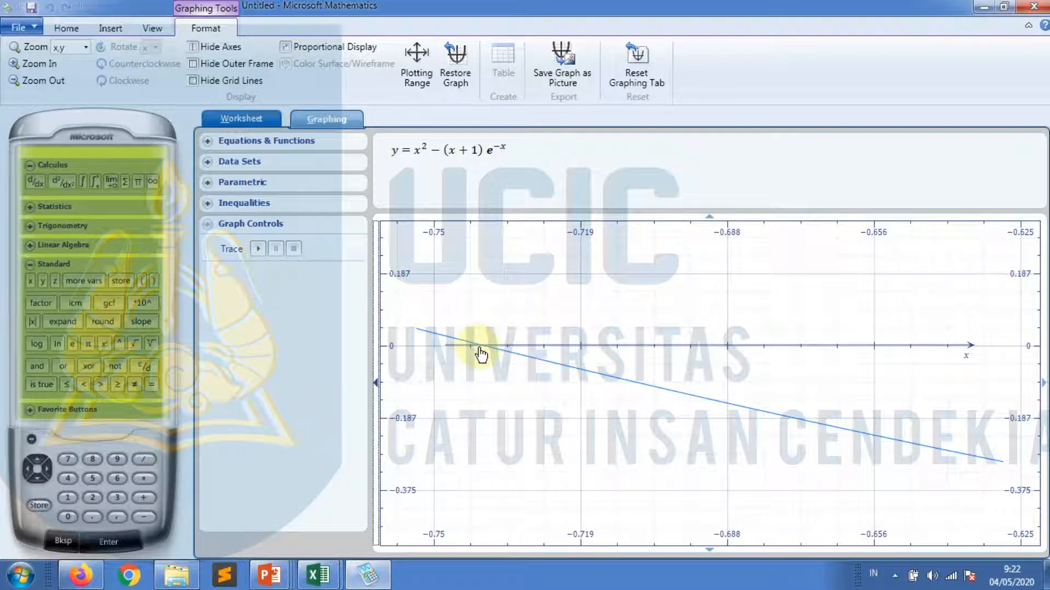
- Bring back the PowerPoint slide show and show sheet 1 of the Excel workbook metode_secant beside the slide's iteration table
left_click(269, 575)
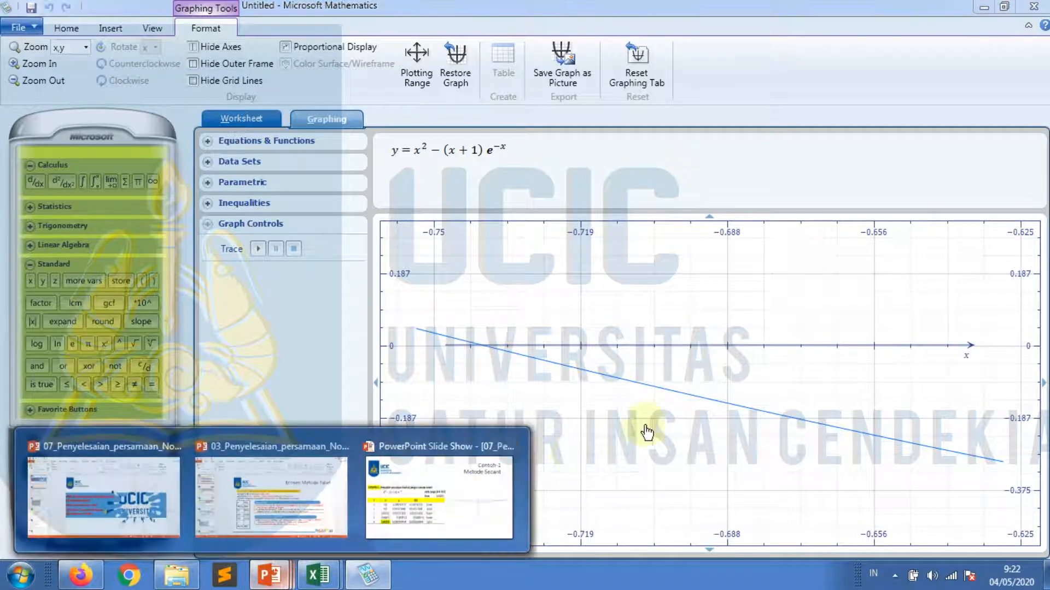
left_click(421, 454)
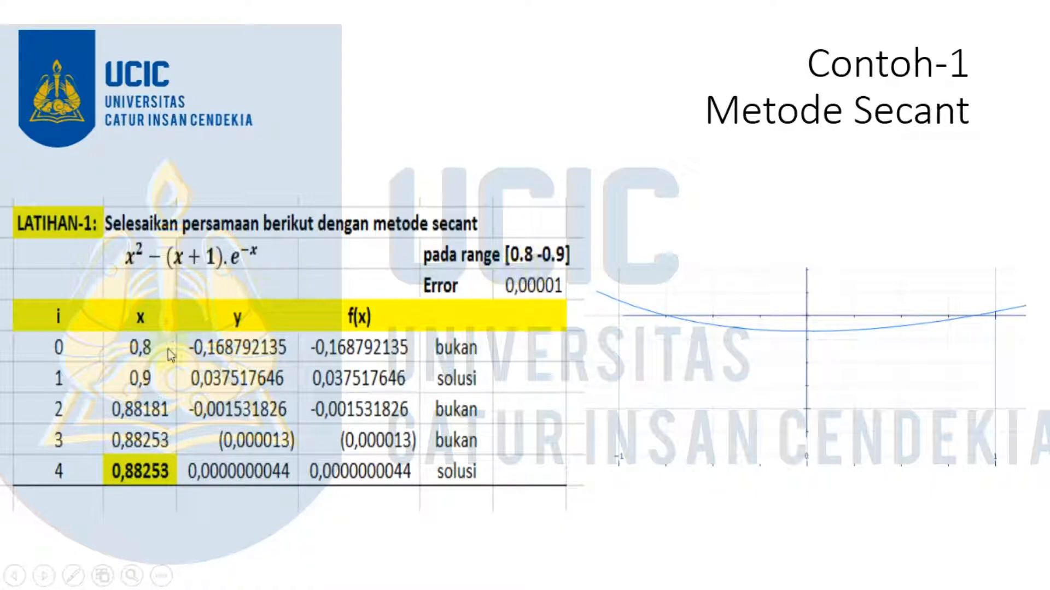
key("super")
left_click(318, 576)
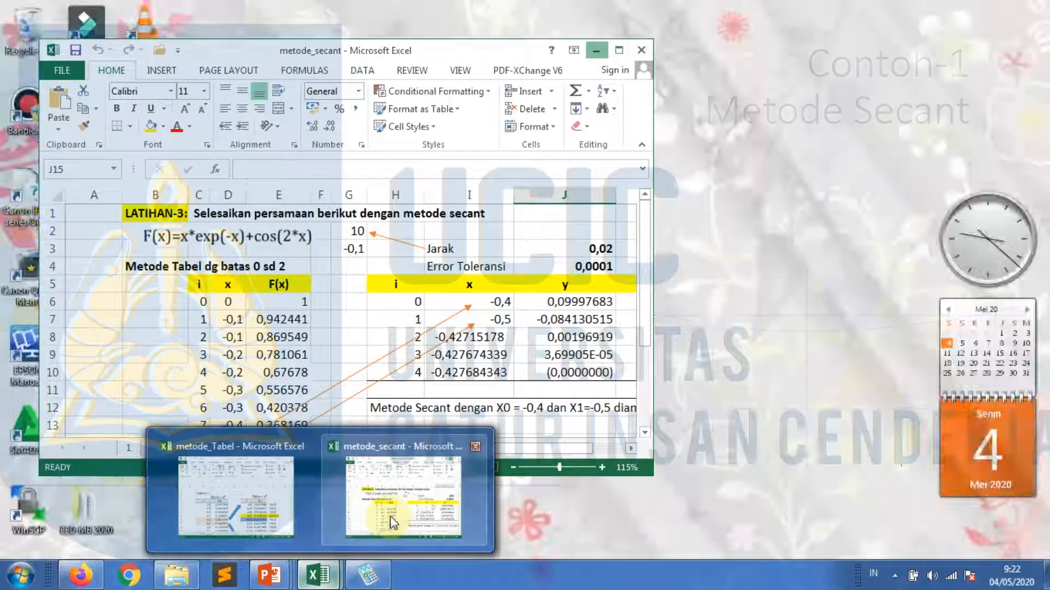
left_click(384, 530)
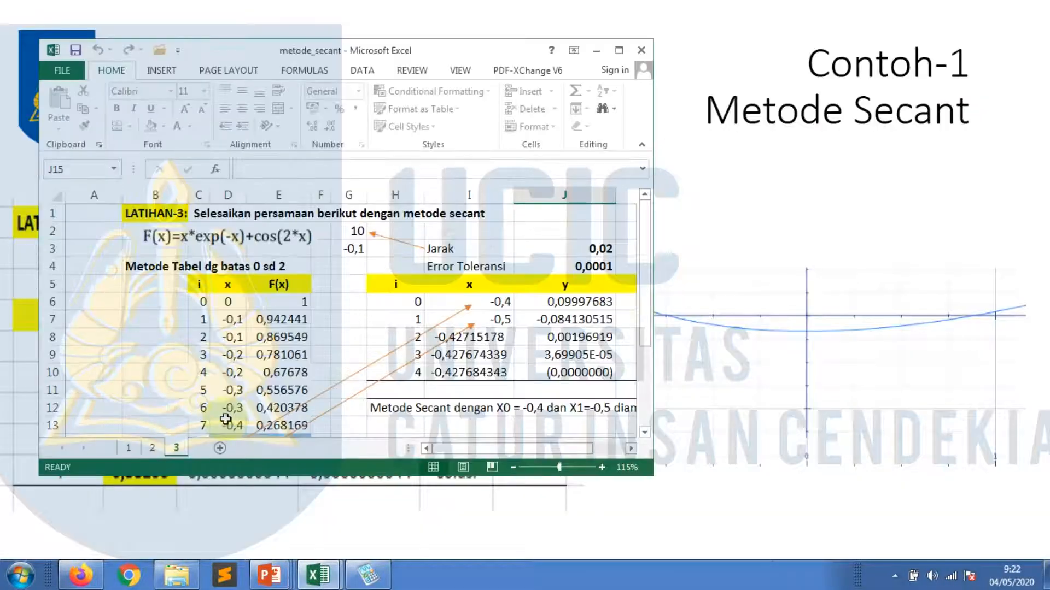
left_click_drag(523, 50, 946, 66)
left_click(551, 465)
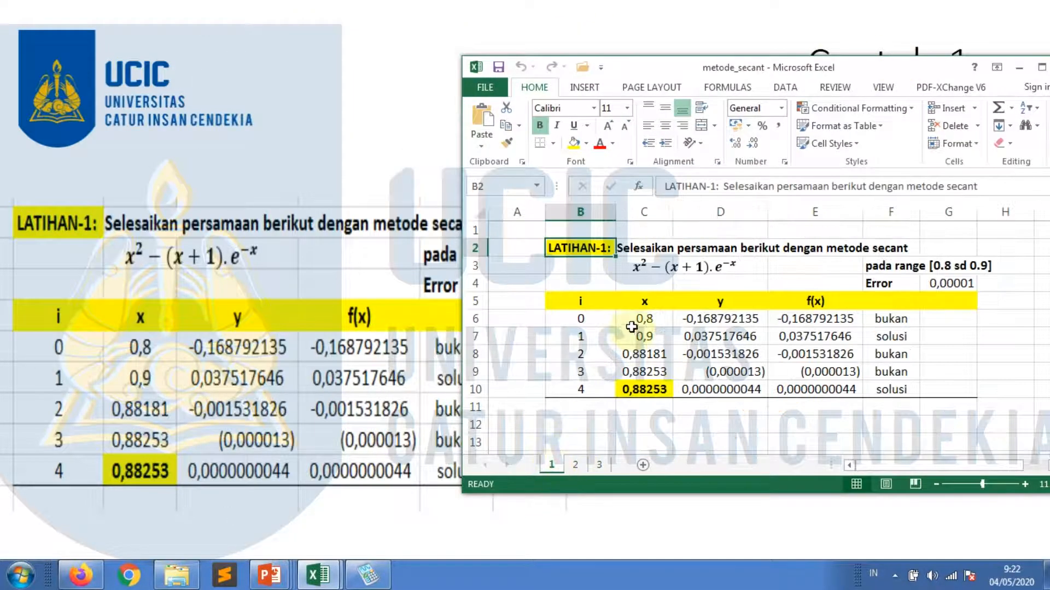
- Copy the LATIHAN-1 heading and table header in B2:G5 into a new worksheet, starting at cell B2
left_click_drag(569, 249, 962, 304)
key("ctrl+c")
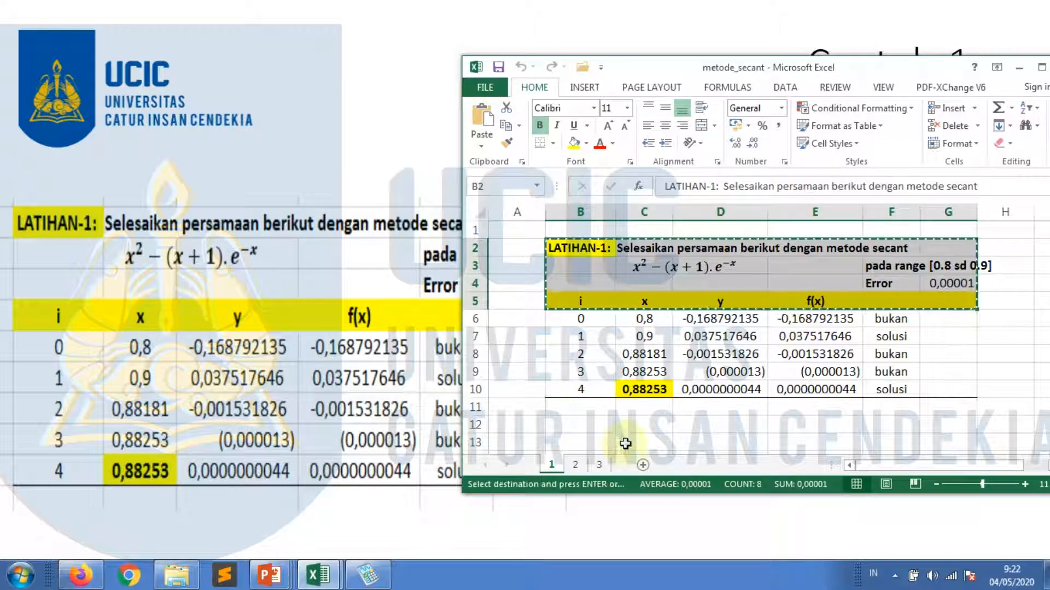
left_click(642, 465)
left_click(556, 245)
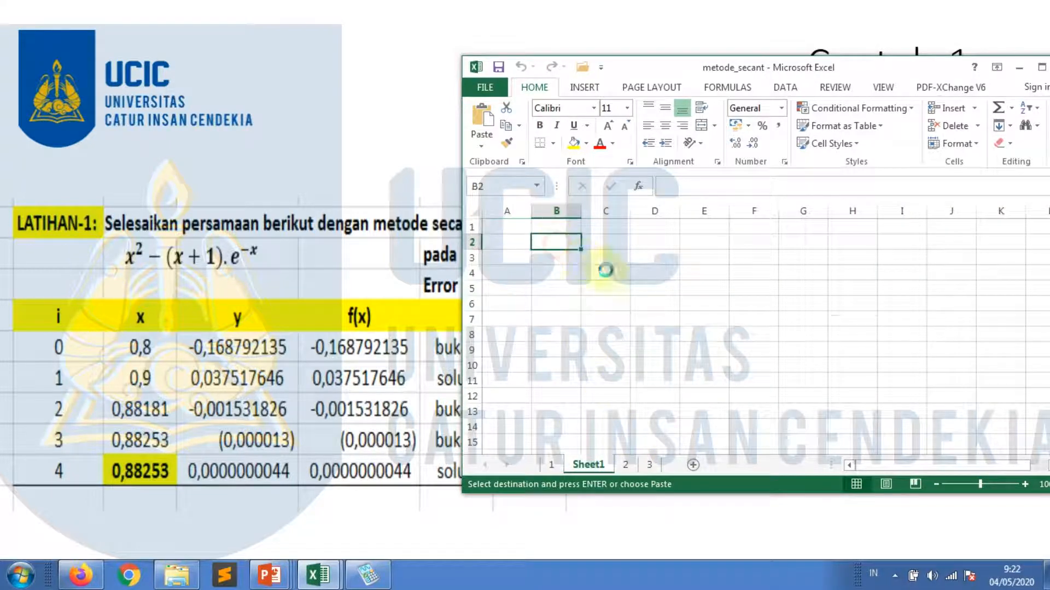
key("ctrl+v")
left_click(754, 378)
scroll(754, 377, "up", 2)
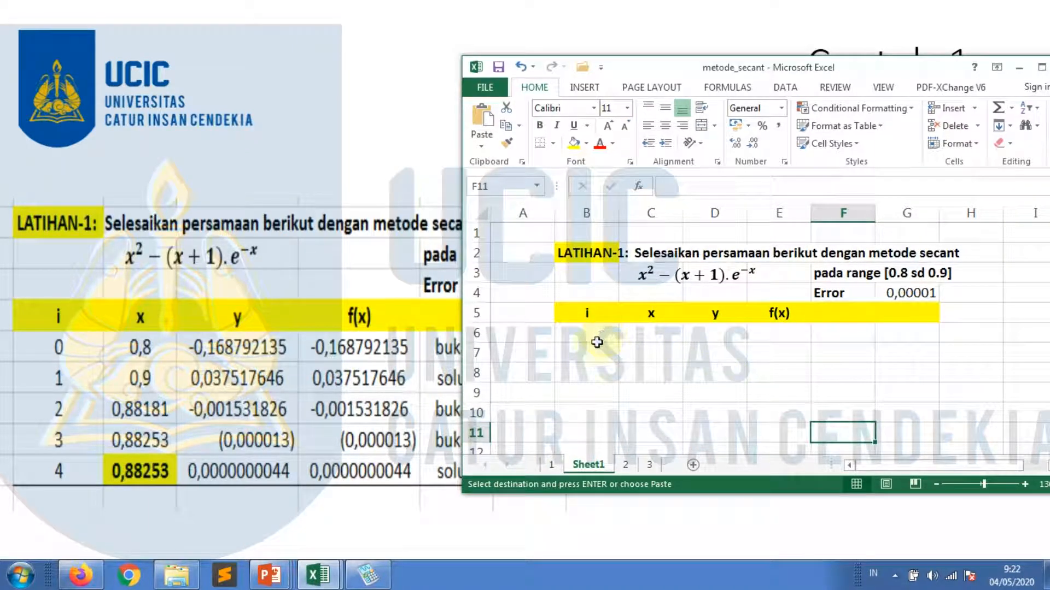
- Enter 0 as the first iteration number in B6 and center B6:B11 horizontally
left_click(597, 335)
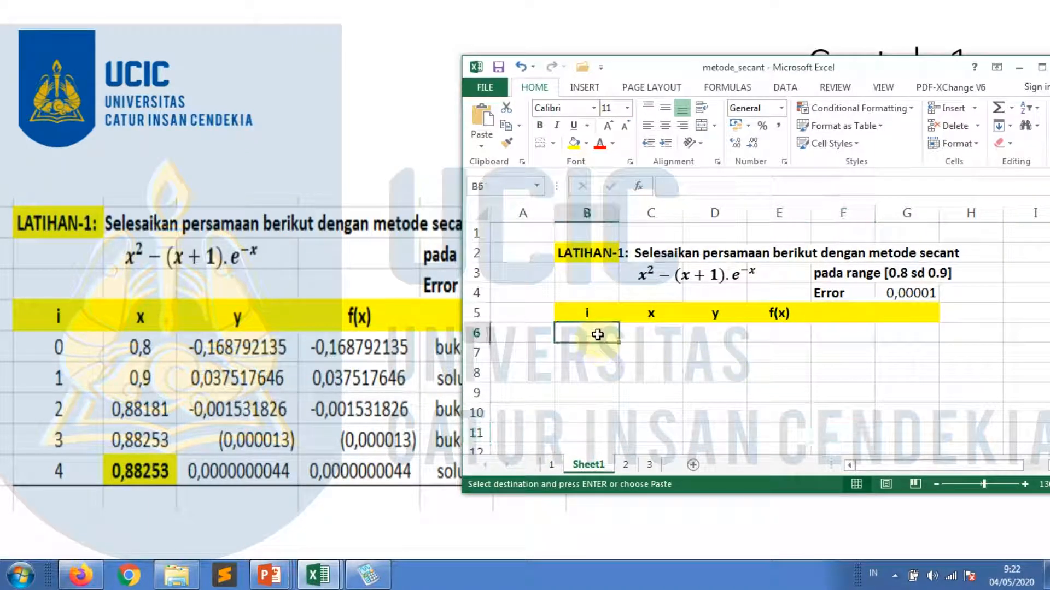
type("0")
key("Tab")
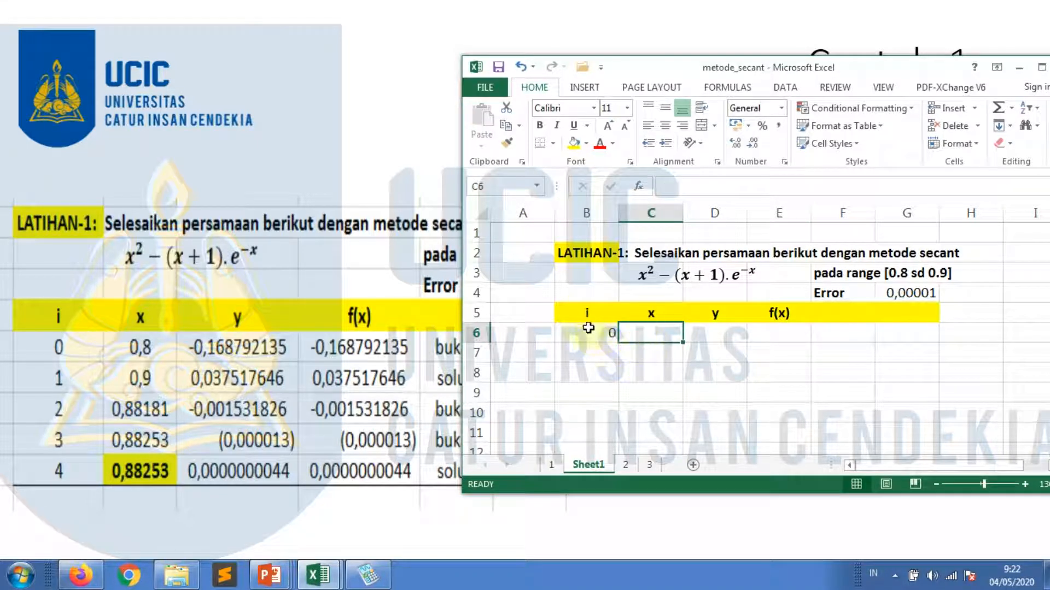
left_click(589, 329)
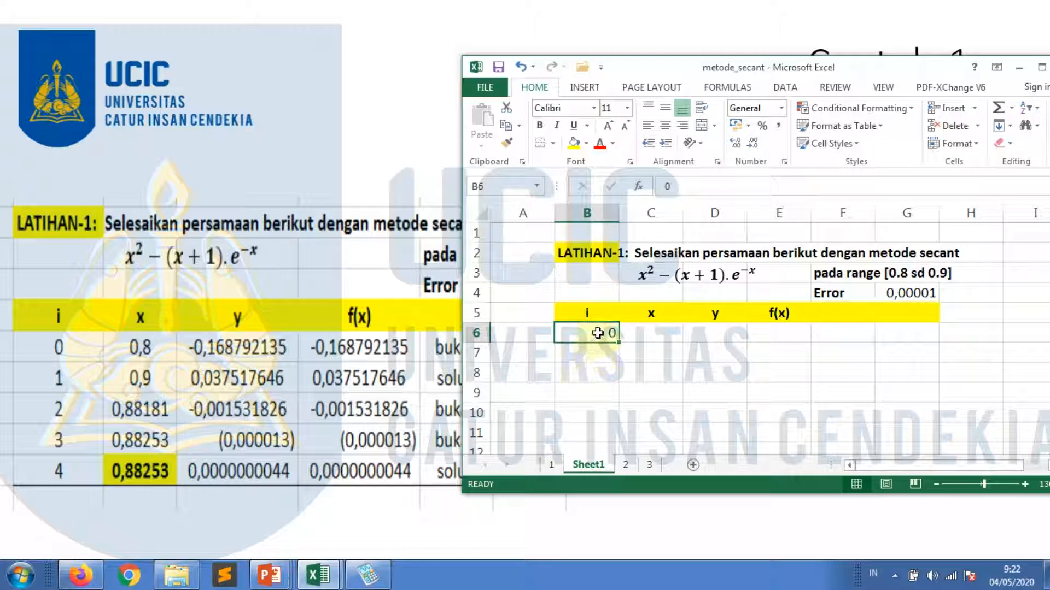
left_click_drag(597, 333, 596, 434)
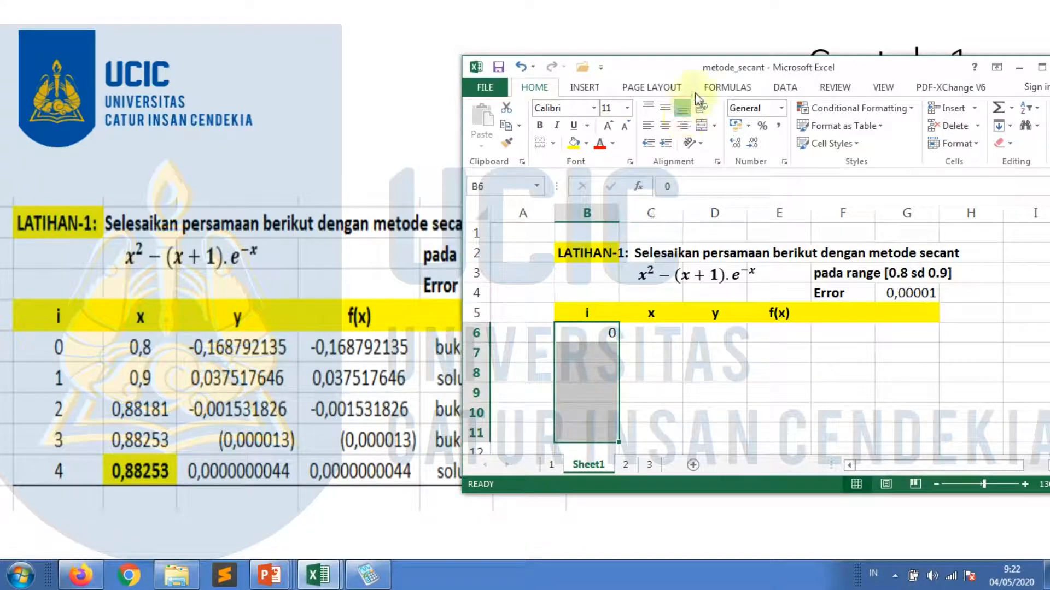
left_click(665, 125)
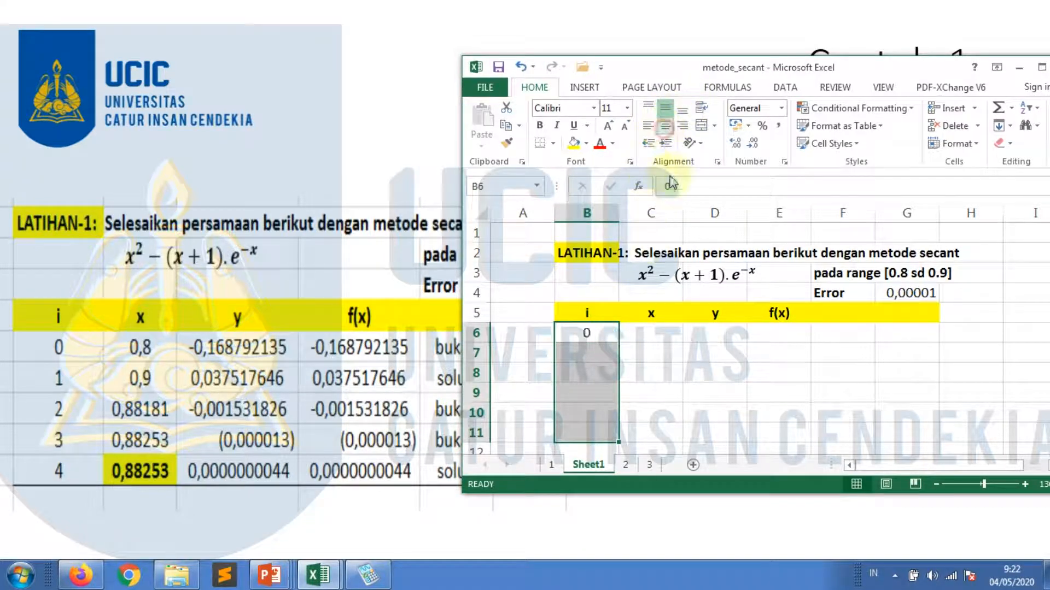
- Enter 0,8 as the first x value in C6
left_click(642, 337)
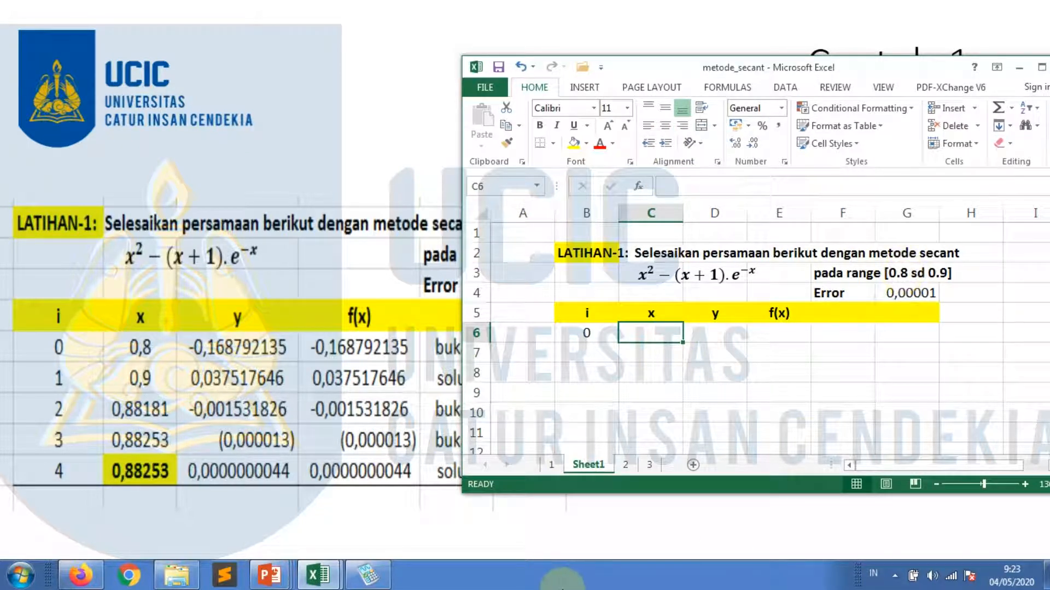
type("0,8")
key("Return")
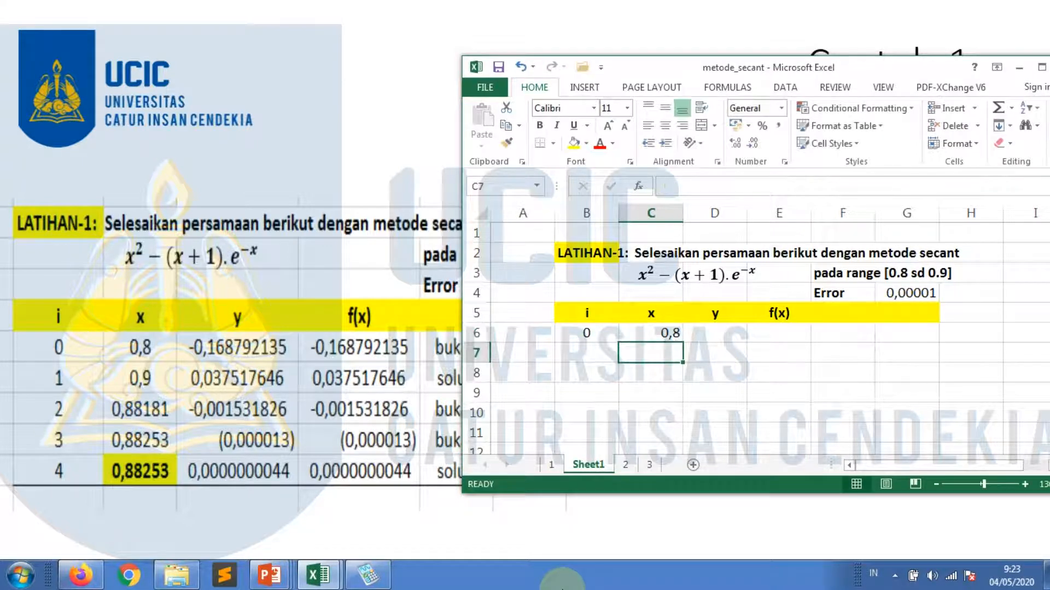
- Center the table body B6:G14 horizontally
key("Up")
key("Left")
key("shift+Right")
key("shift+Right")
key("shift+Right")
key("shift+Right")
key("shift+Right")
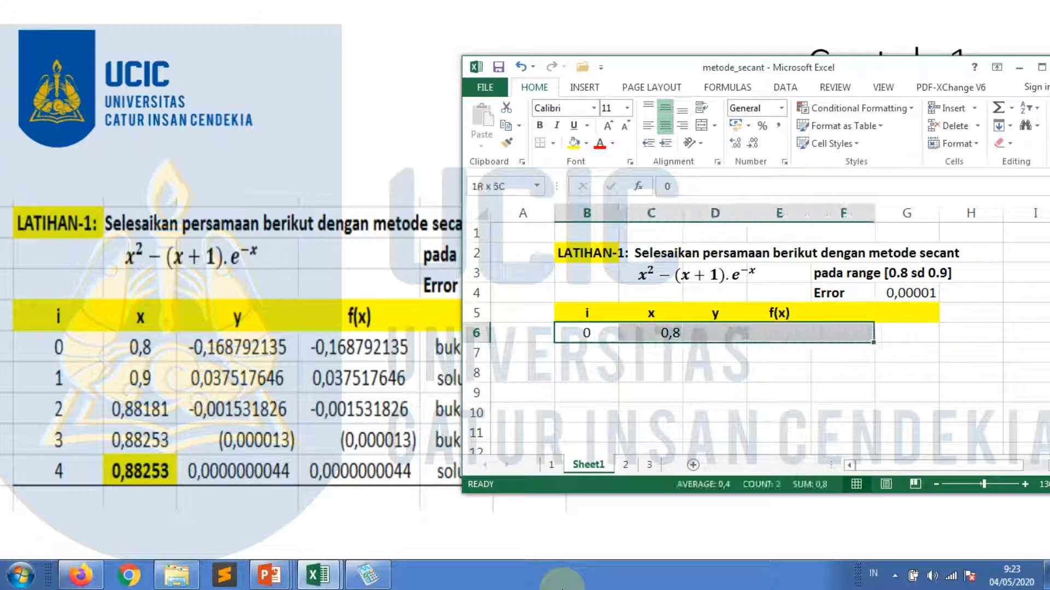
key("shift+Down")
key("shift+Down")
key("shift+Down")
key("shift+Down")
key("shift+Down")
key("shift+Down")
key("shift+Down")
key("shift+Down")
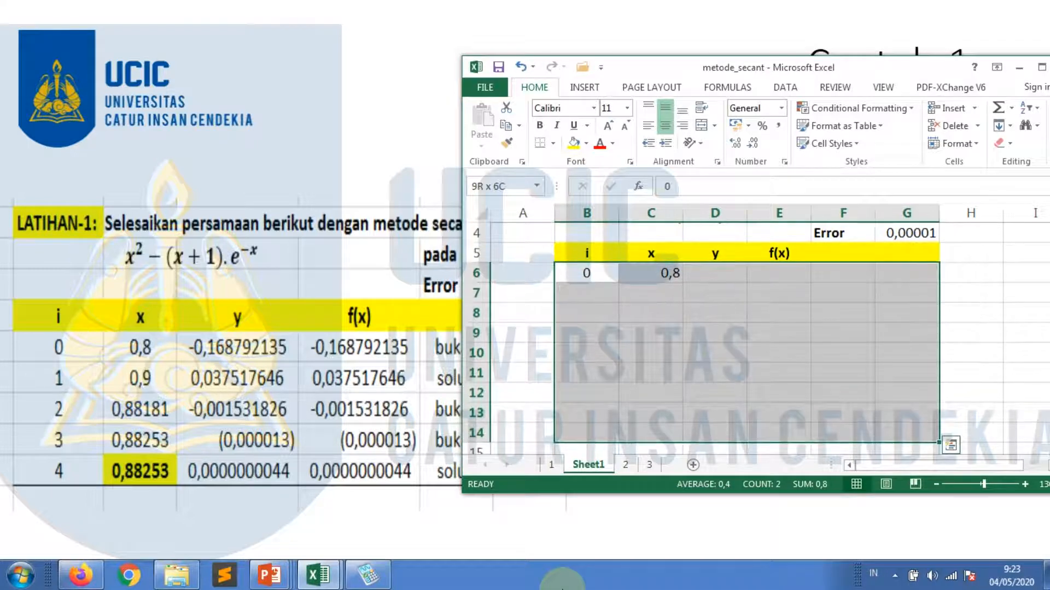
left_click(667, 126)
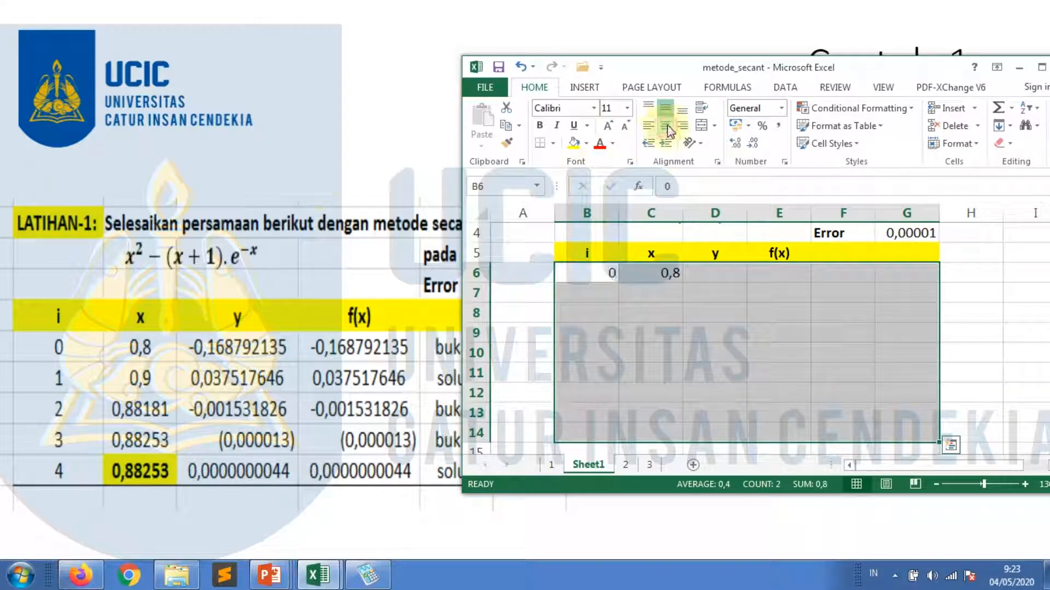
left_click(667, 127)
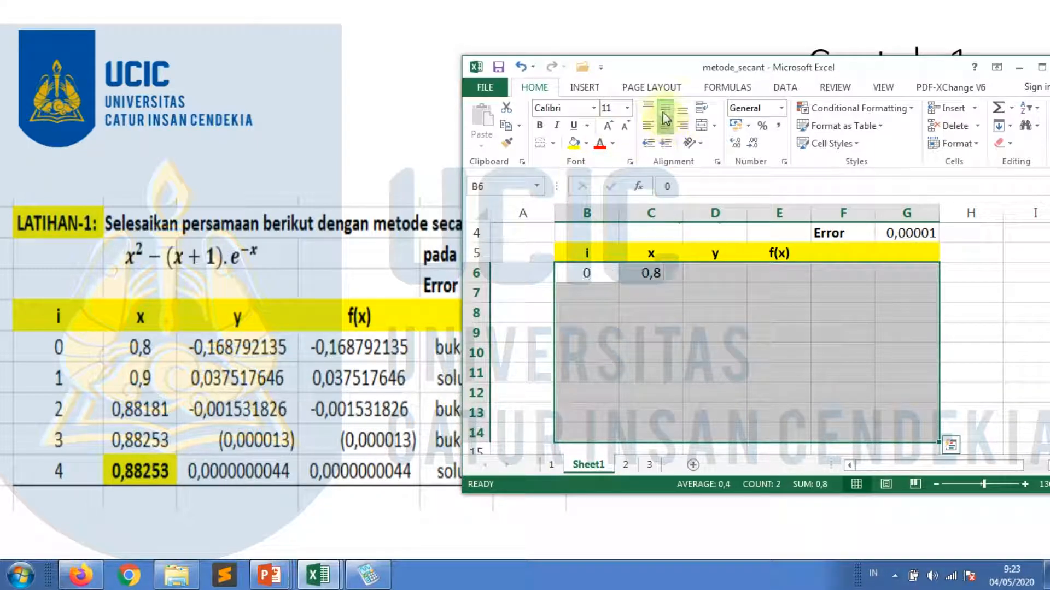
left_click(693, 292)
scroll(692, 311, "up", 1)
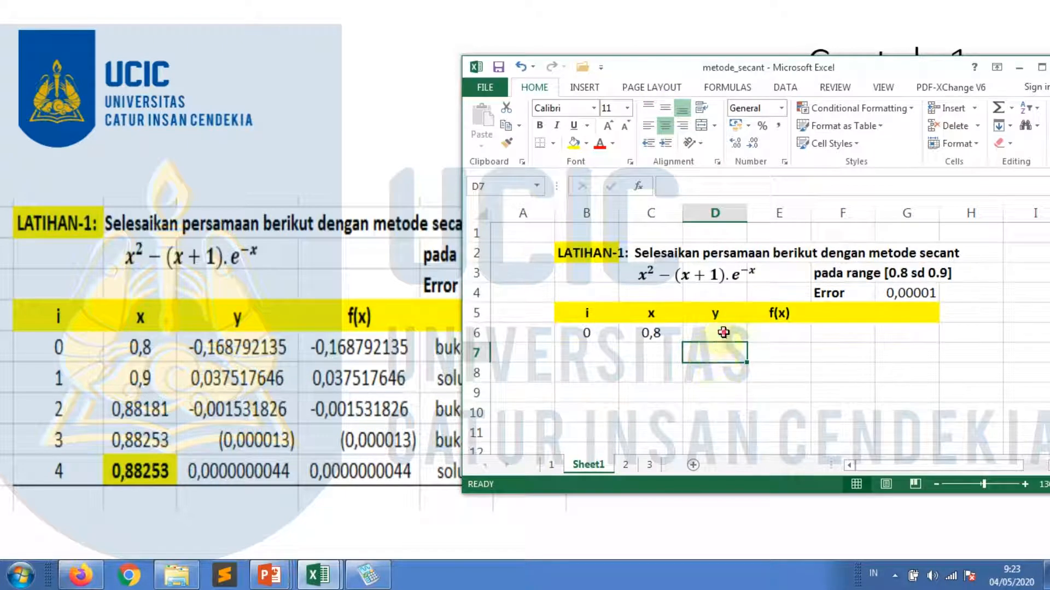
- Consult the Algoritma Metode Secant slide in the PowerPoint slide show and return to the metode_secant workbook with C7 selected
left_click(653, 358)
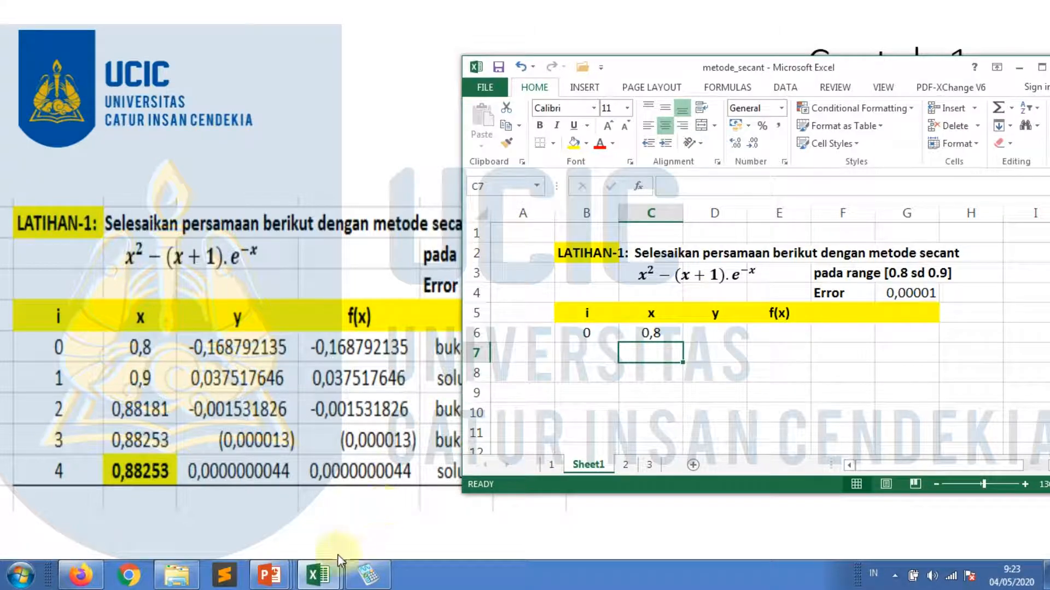
left_click(270, 575)
left_click(391, 515)
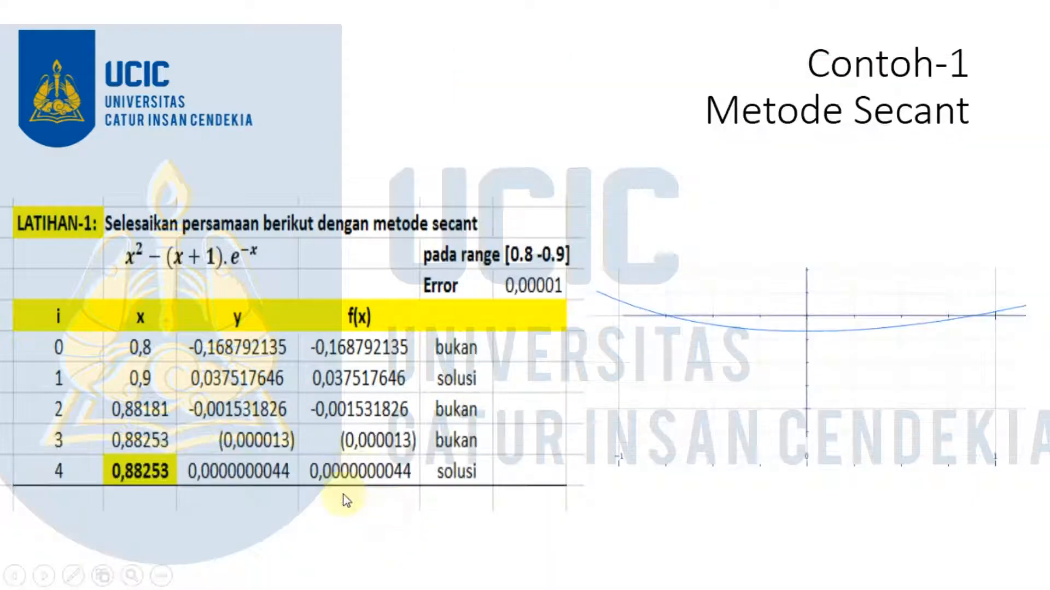
left_click(344, 495)
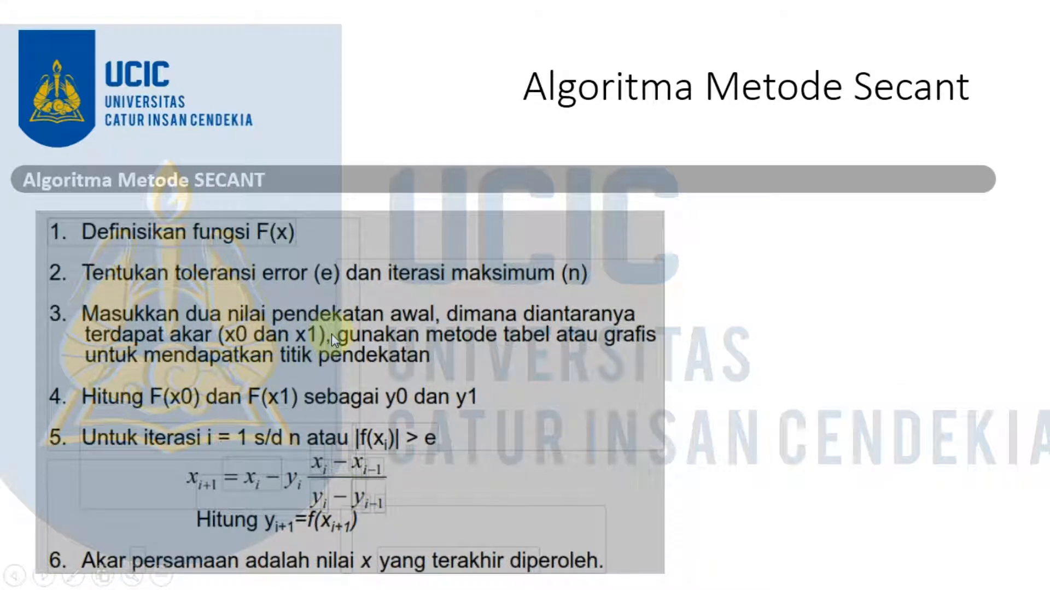
key("Left")
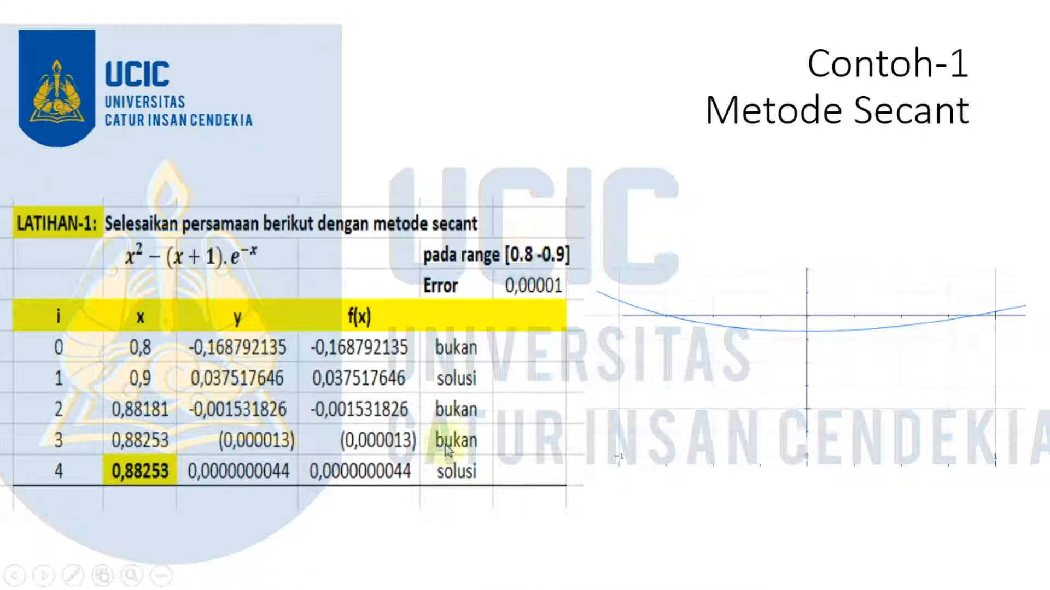
key("super")
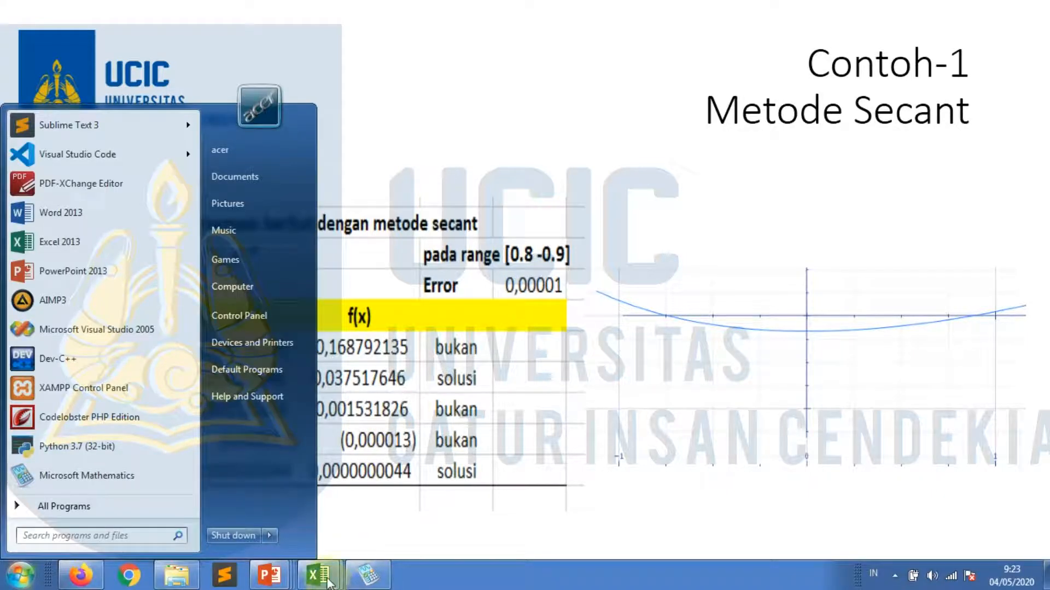
left_click(326, 579)
left_click(402, 509)
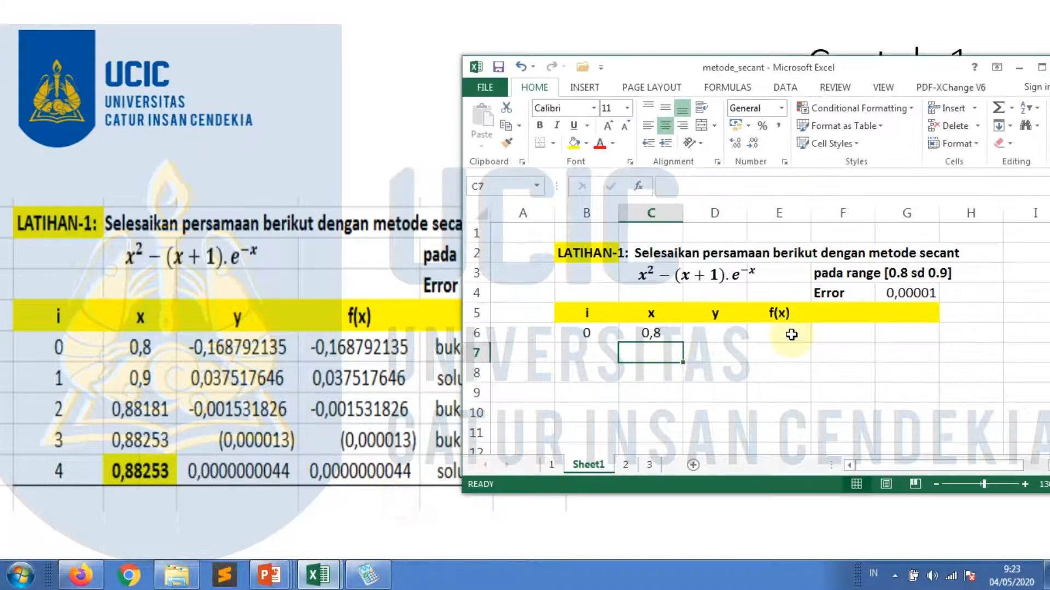
- Enter 0,9 as the second x value in C7
type("0,9")
key("Return")
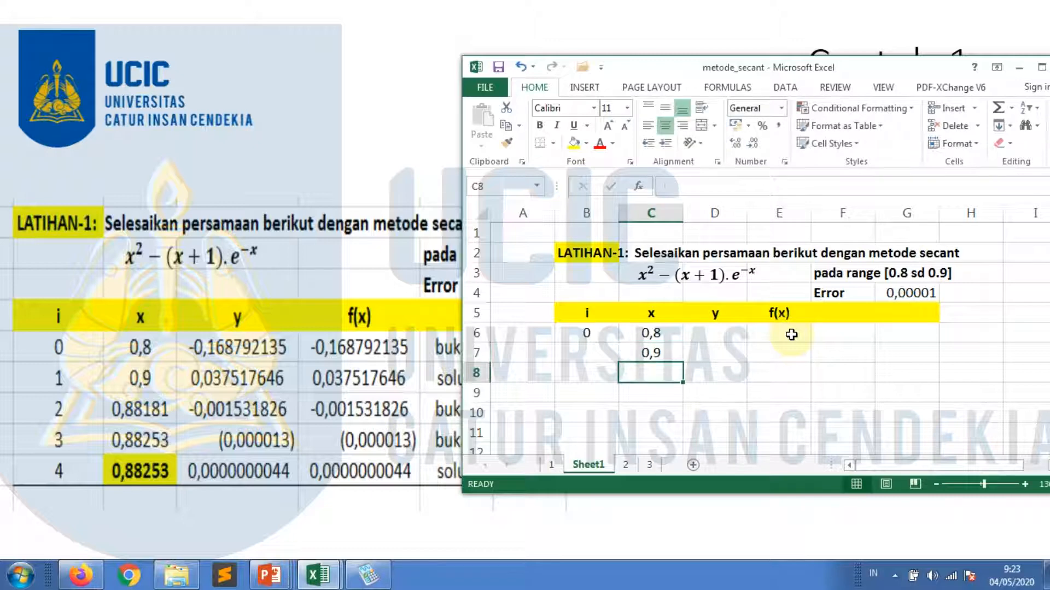
key("Up")
key("Up")
key("Right")
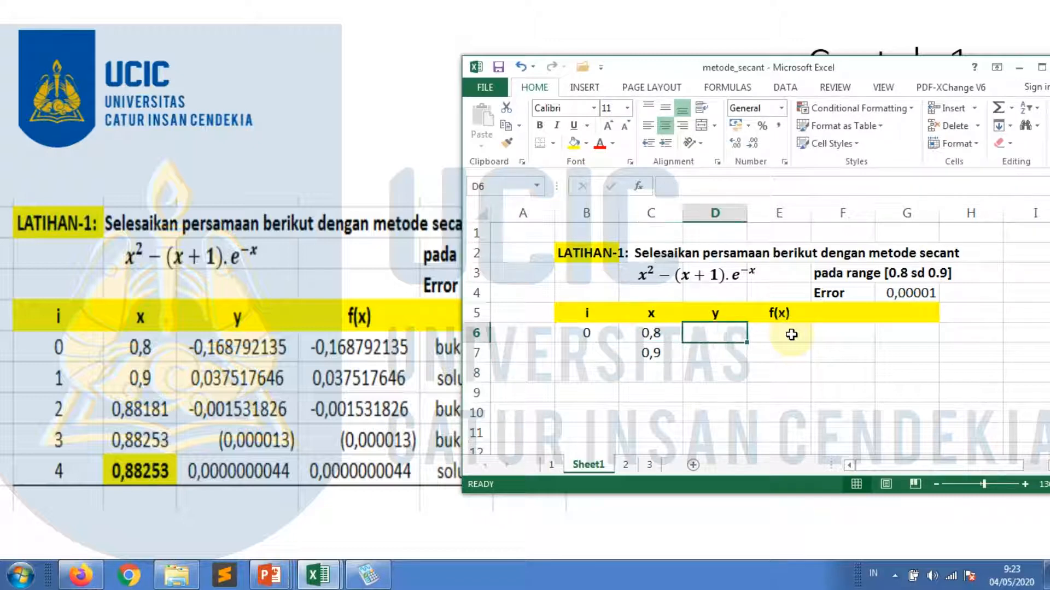
left_click(791, 334)
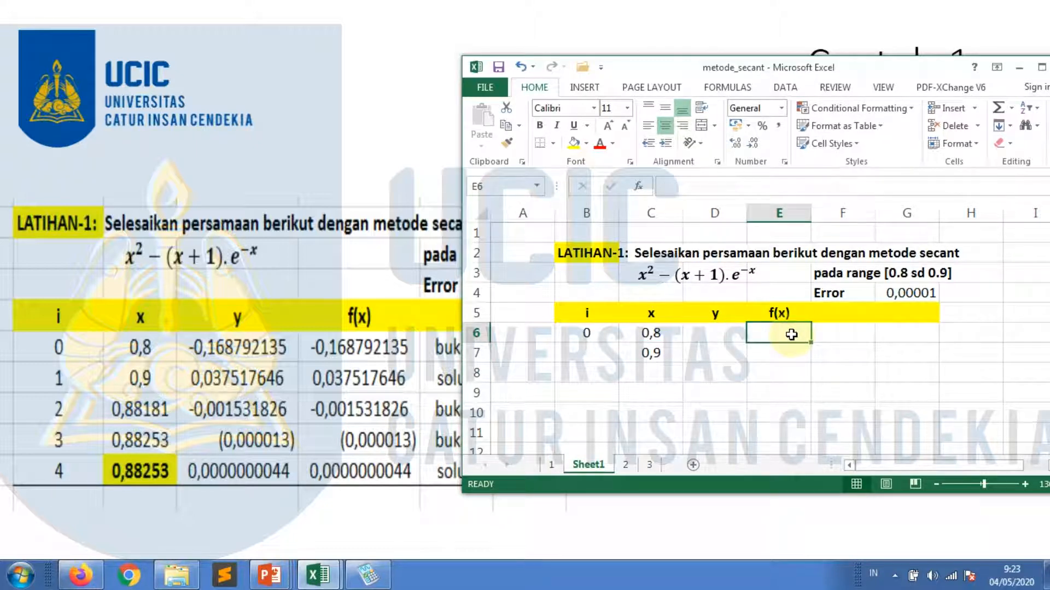
key("Left")
key("Down")
- Enter the formula =C6^2-(C6+1)*EXP(1)^-C6 in E6 to compute f(x) for the first x value
left_click(791, 334)
type("=")
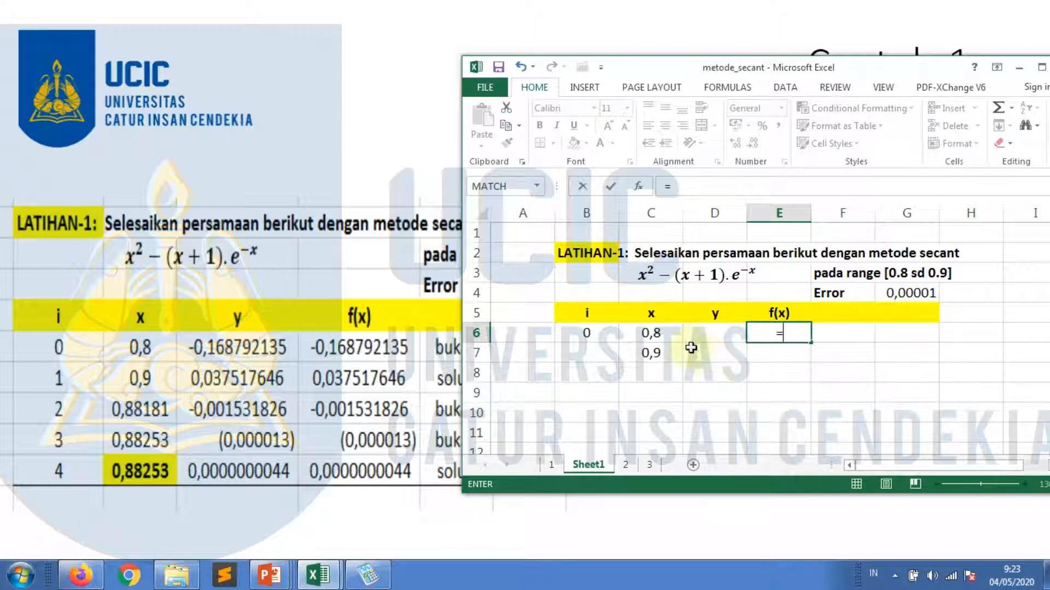
left_click(664, 339)
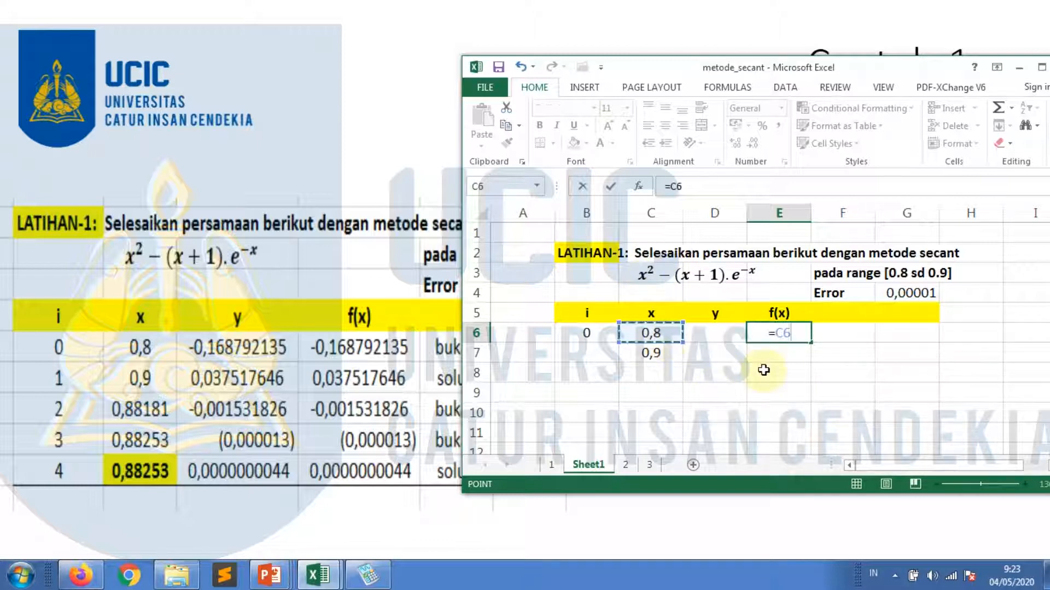
type("^2")
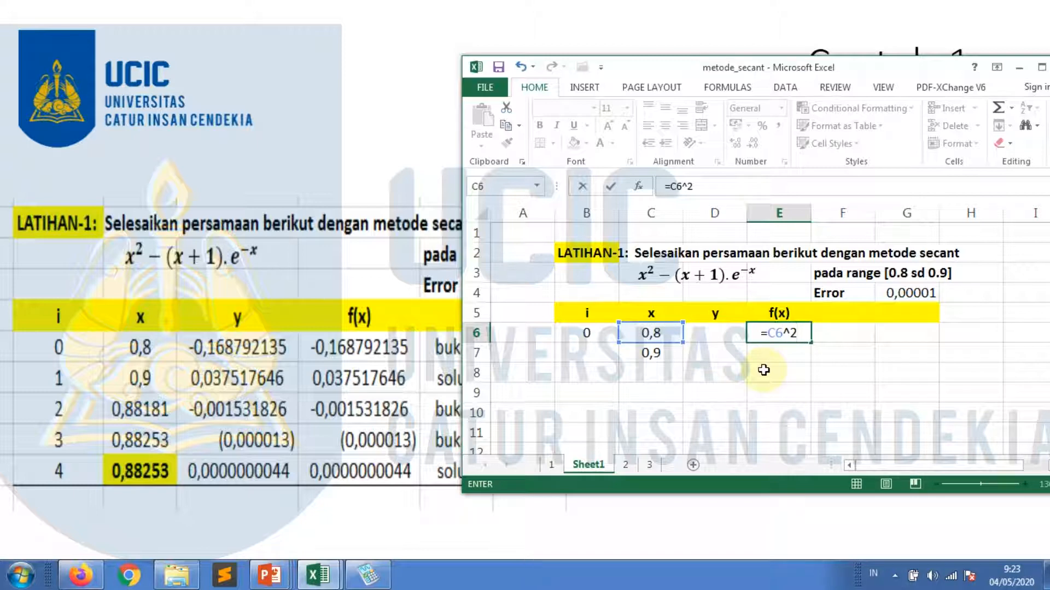
type("-(")
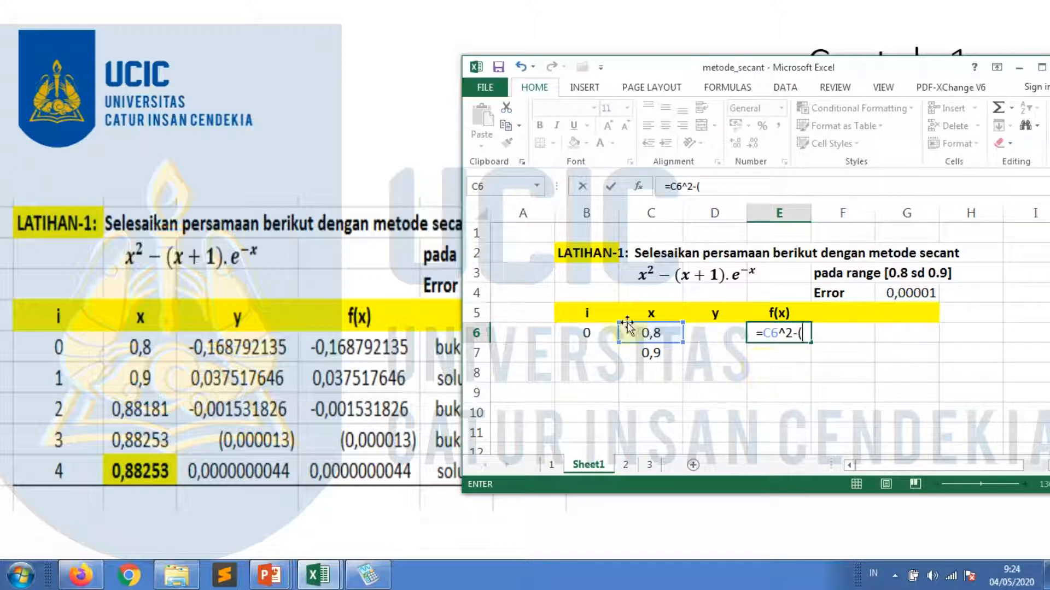
key("Left")
key("Left")
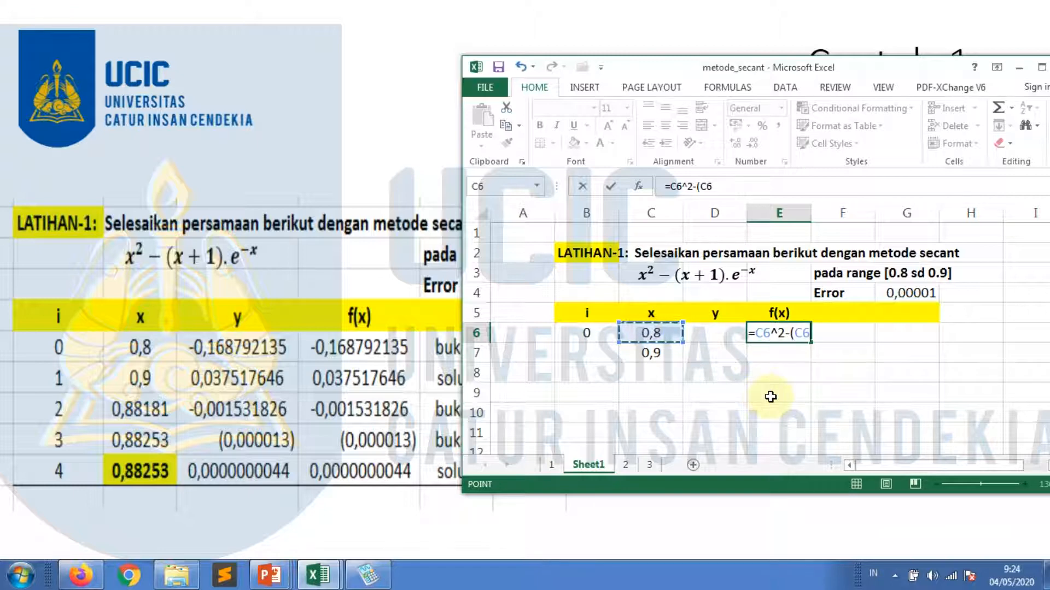
type("+1)*")
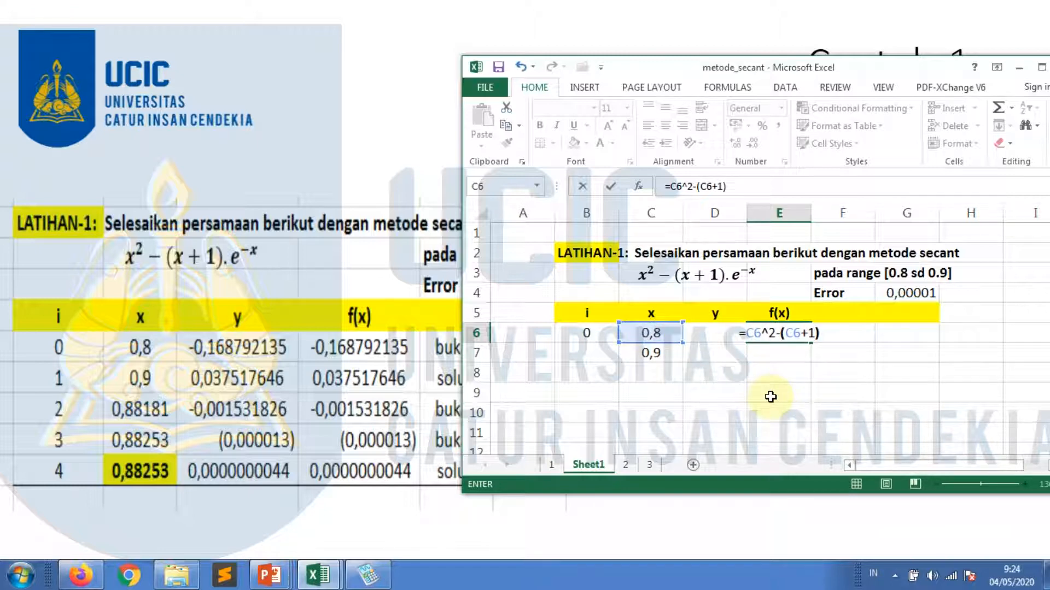
type("exp")
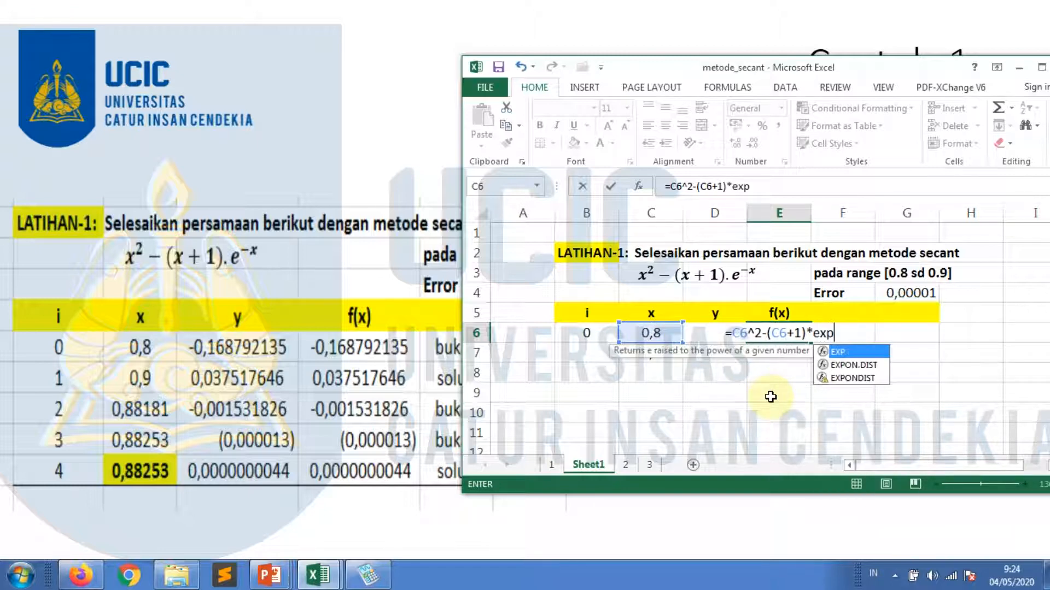
type("(1)^")
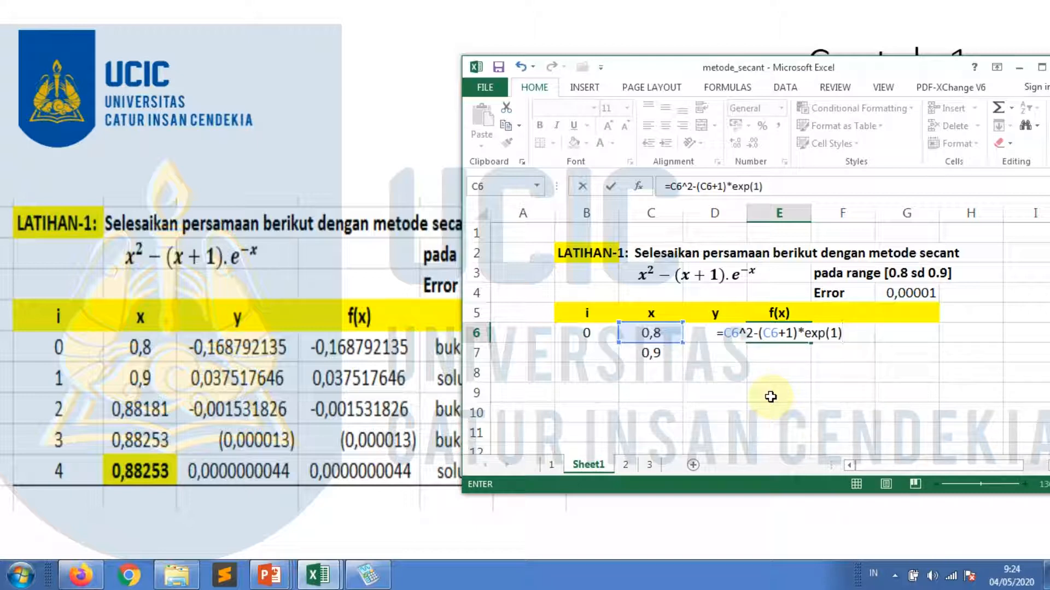
type("-")
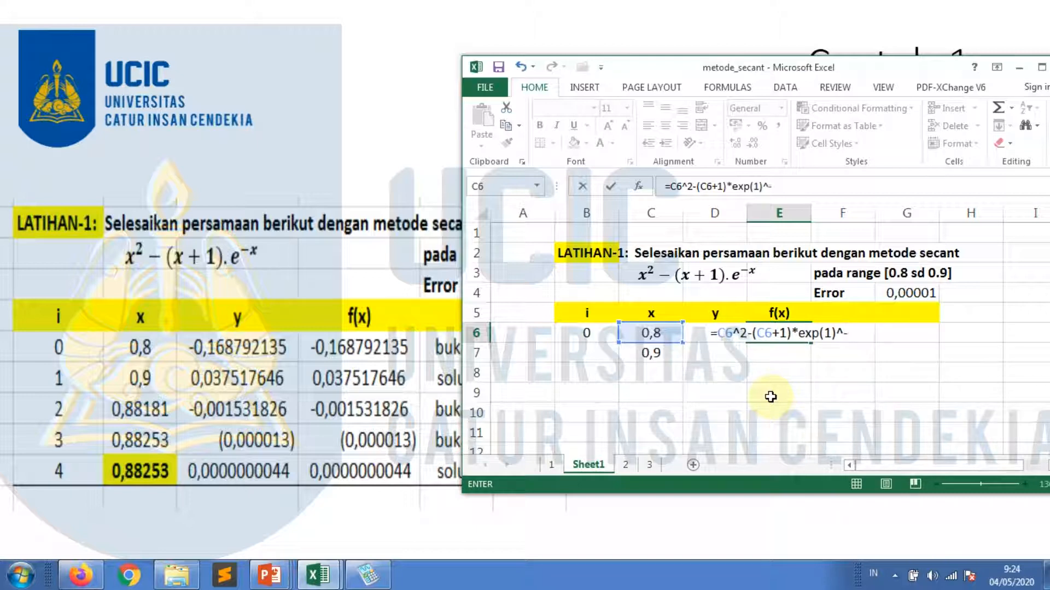
left_click(650, 334)
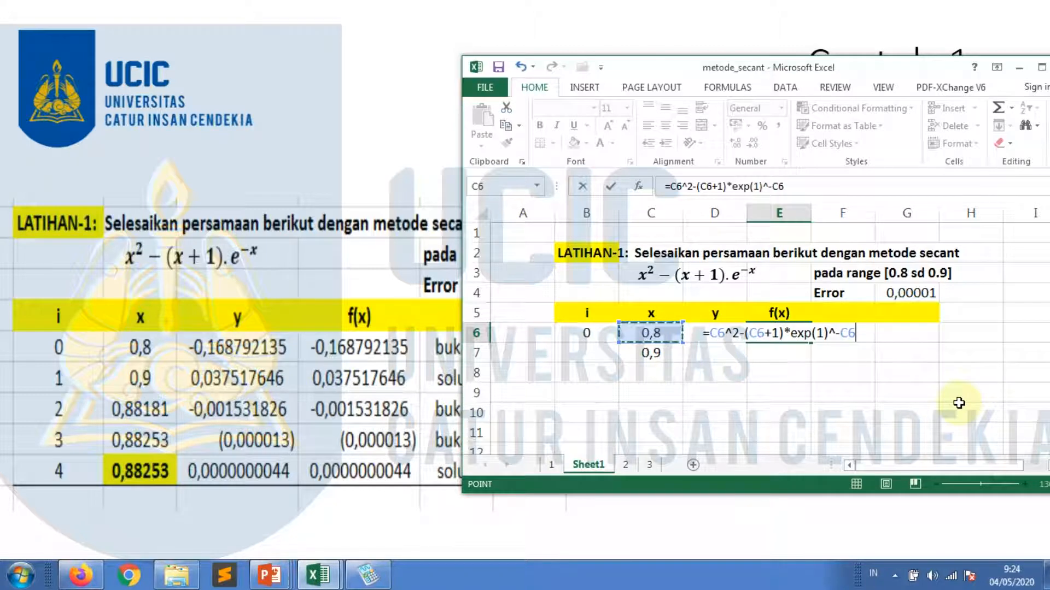
key("Return")
key("Up")
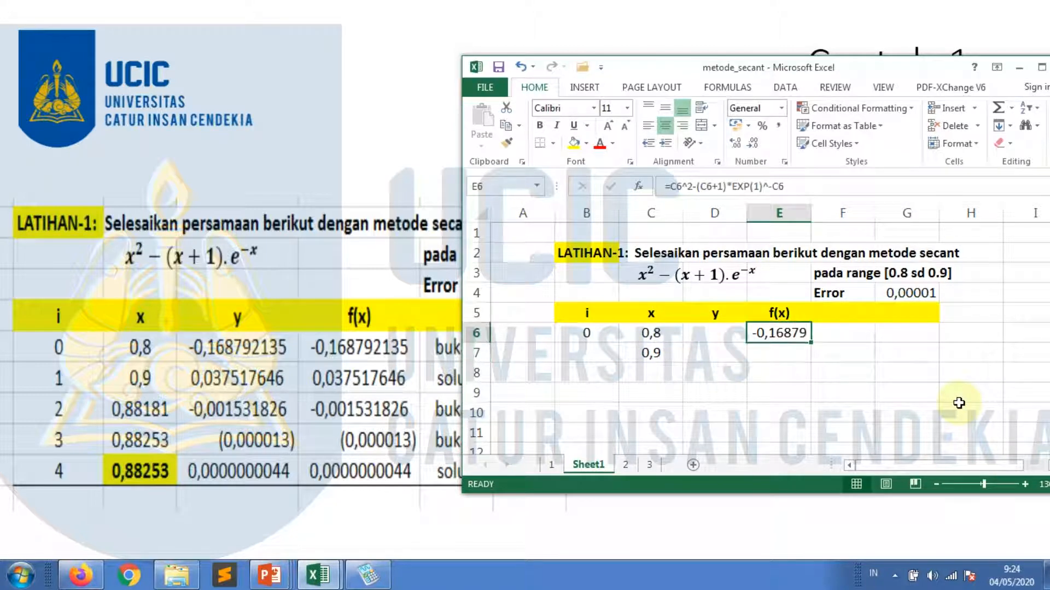
- Widen column E to fit nine decimals and fill the f(x) formula from E6 down to E7
left_click_drag(811, 214, 842, 217)
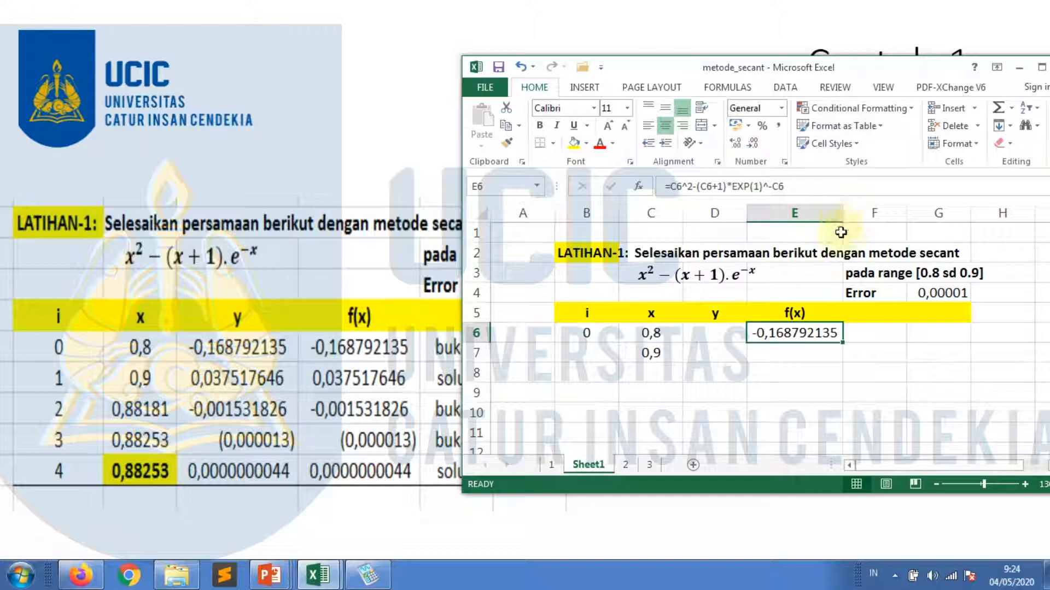
left_click_drag(843, 342, 856, 360)
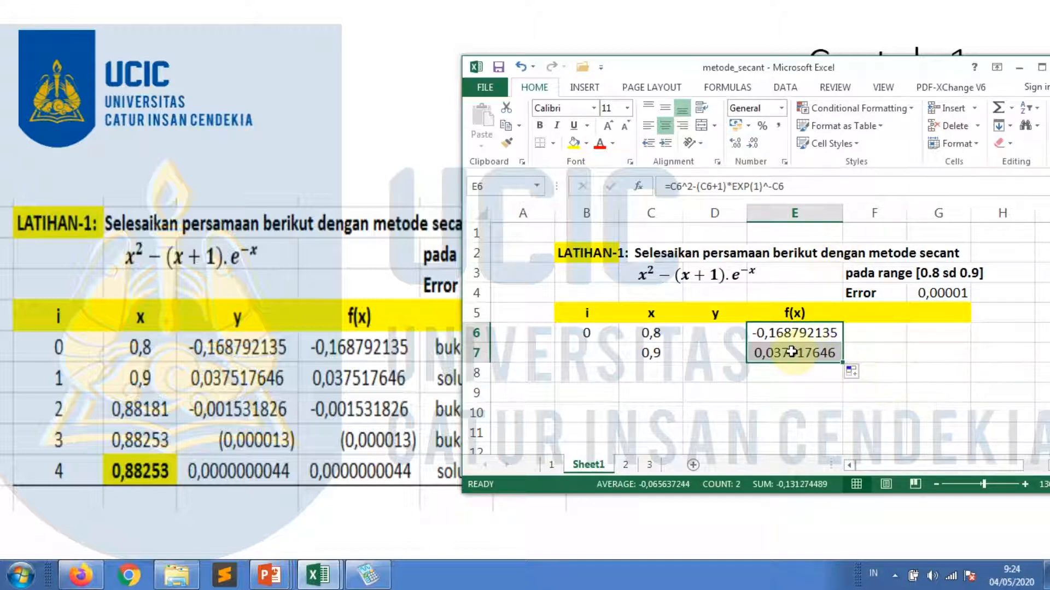
left_click(815, 337)
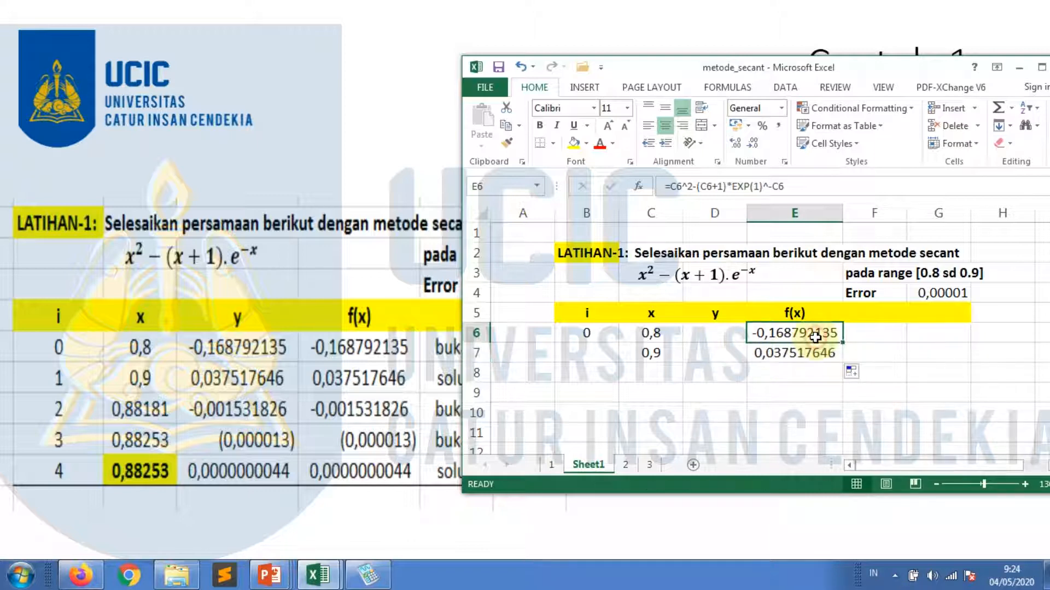
- Link the y values to f(x) by entering =E6 in D6 and =E7 in D7
left_click(816, 351)
left_click(811, 334)
left_click(711, 333)
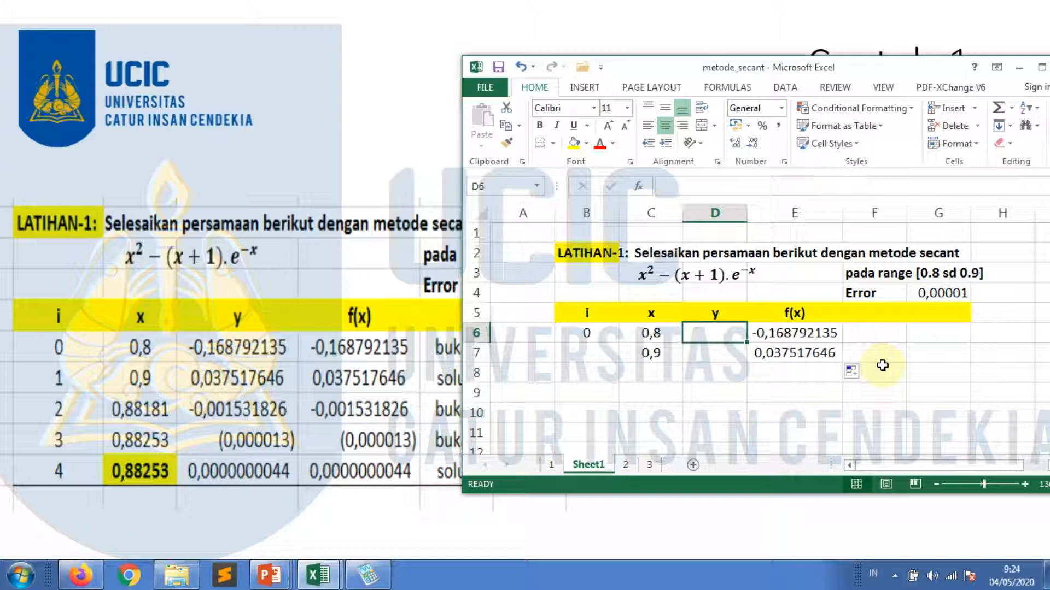
type("=")
key("Right")
key("Return")
key("Right")
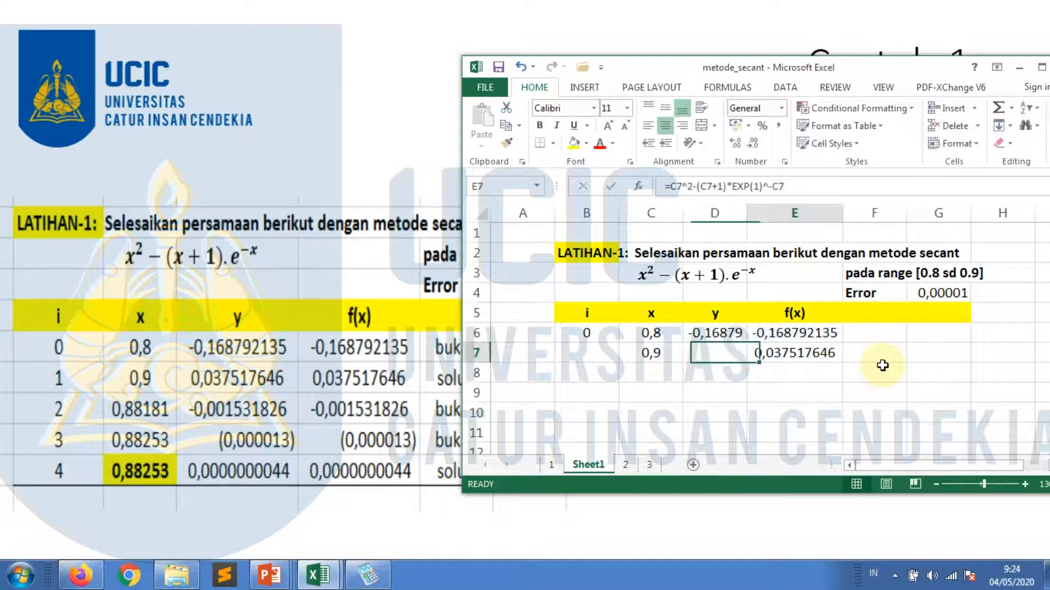
key("Left")
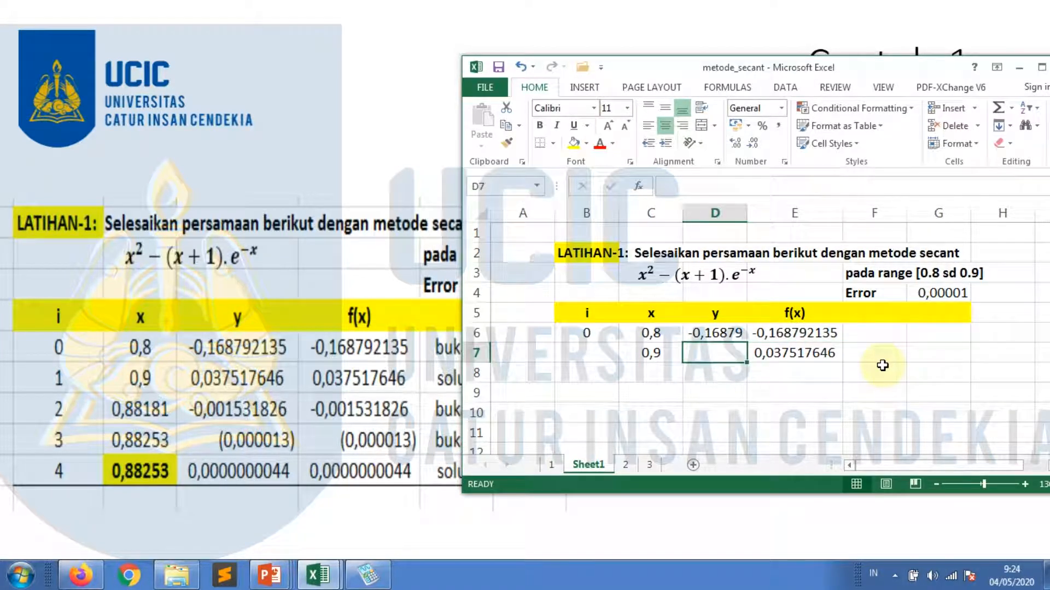
type("=")
key("Right")
key("Return")
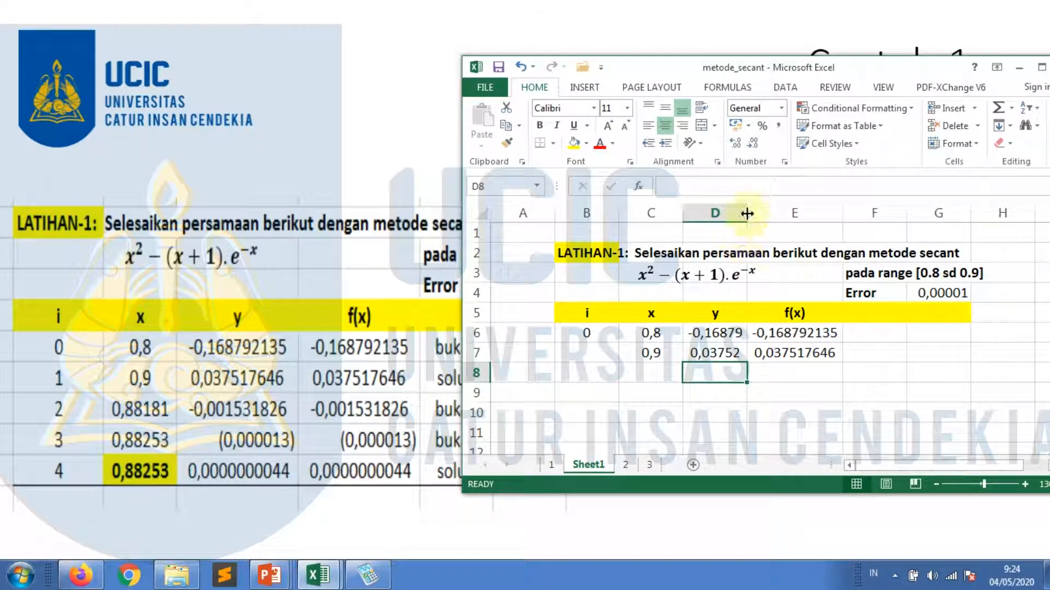
- Widen column D to show more decimals and right-align the y and f(x) values in D6:E7
left_click_drag(746, 213, 767, 212)
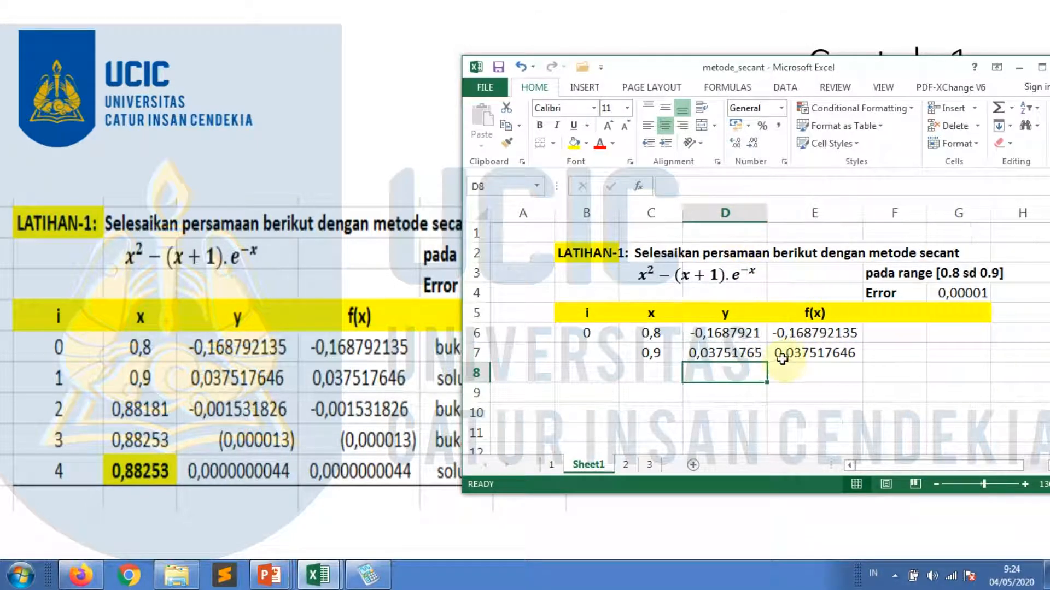
left_click_drag(745, 333, 815, 351)
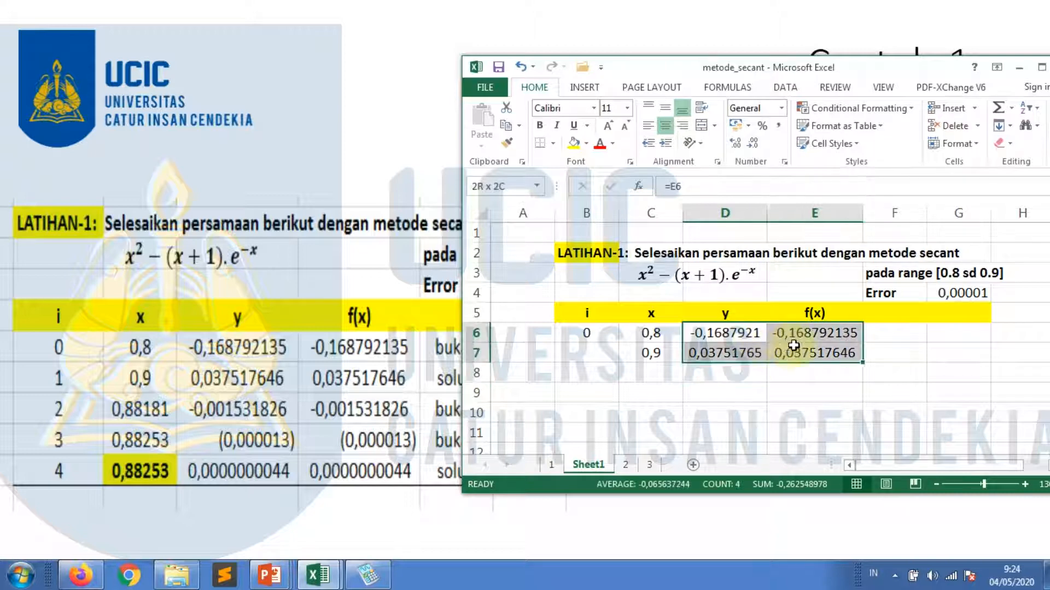
left_click(681, 126)
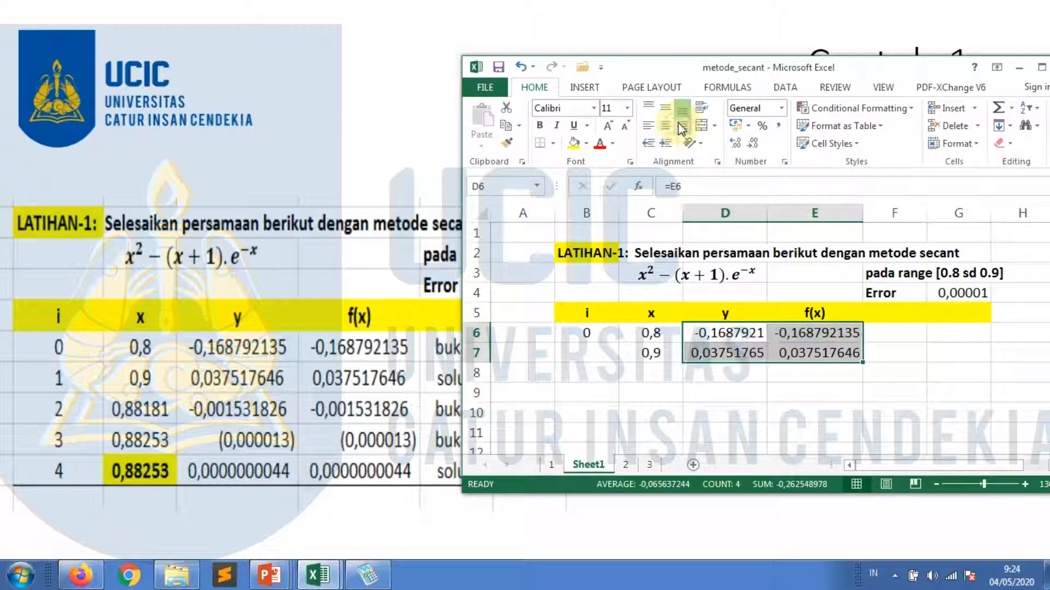
left_click(726, 372)
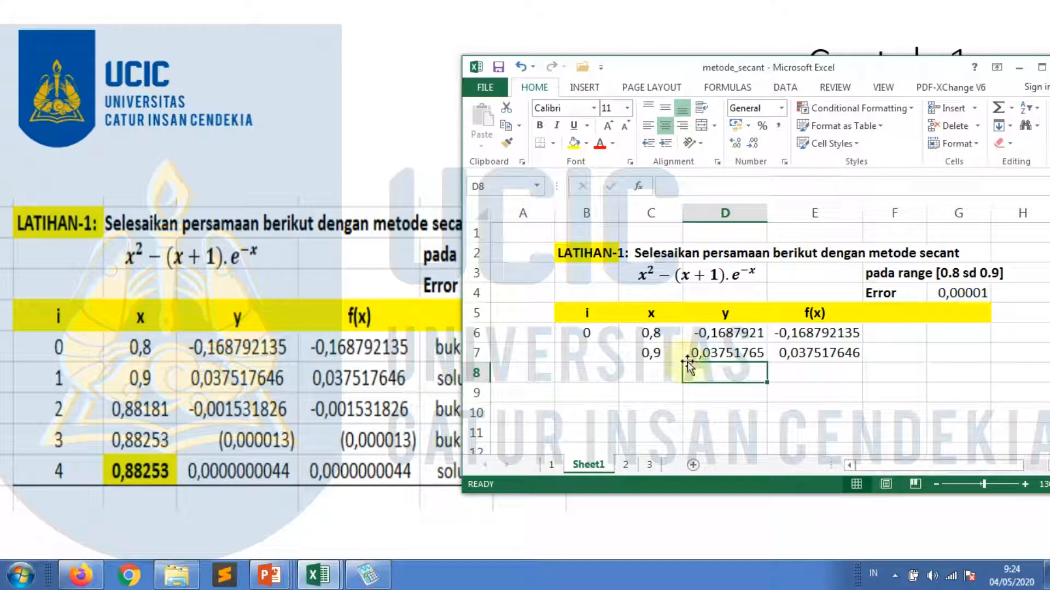
- Enter the iteration numbers 1 in B7 and 2 in B8, ending on C8
left_click(597, 355)
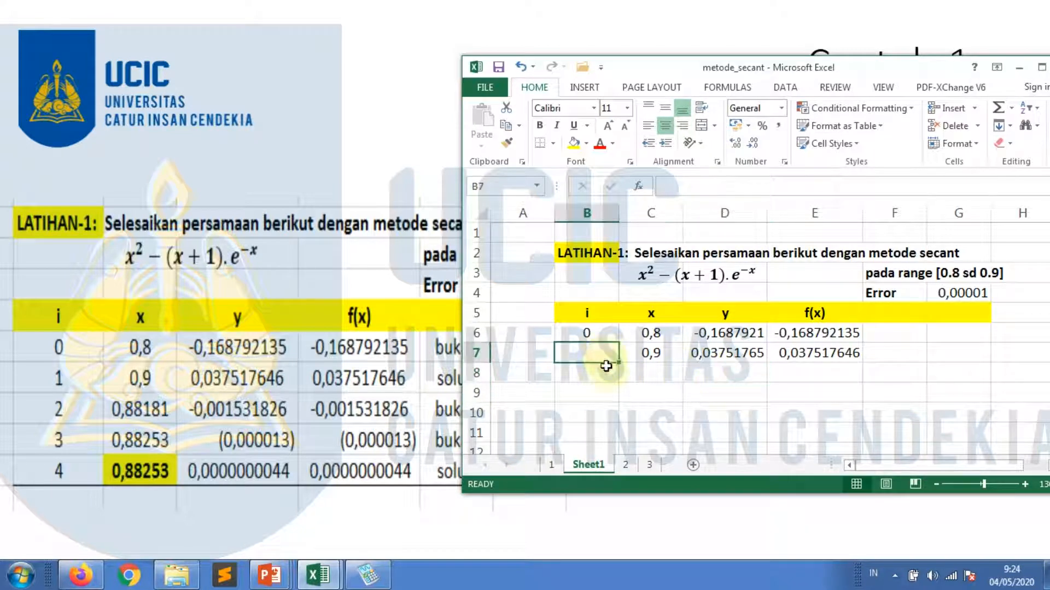
type("1")
key("Return")
type("2")
key("Tab")
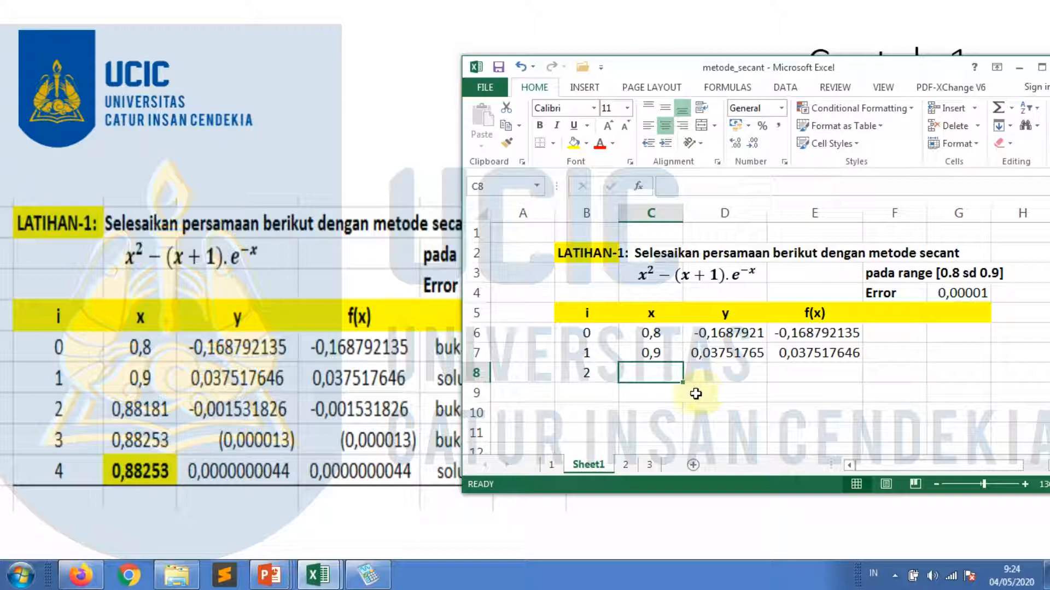
- Consult the iteration formula on the Algoritma Metode Secant slide in PowerPoint and return to the metode_secant workbook
left_click(270, 574)
left_click(406, 526)
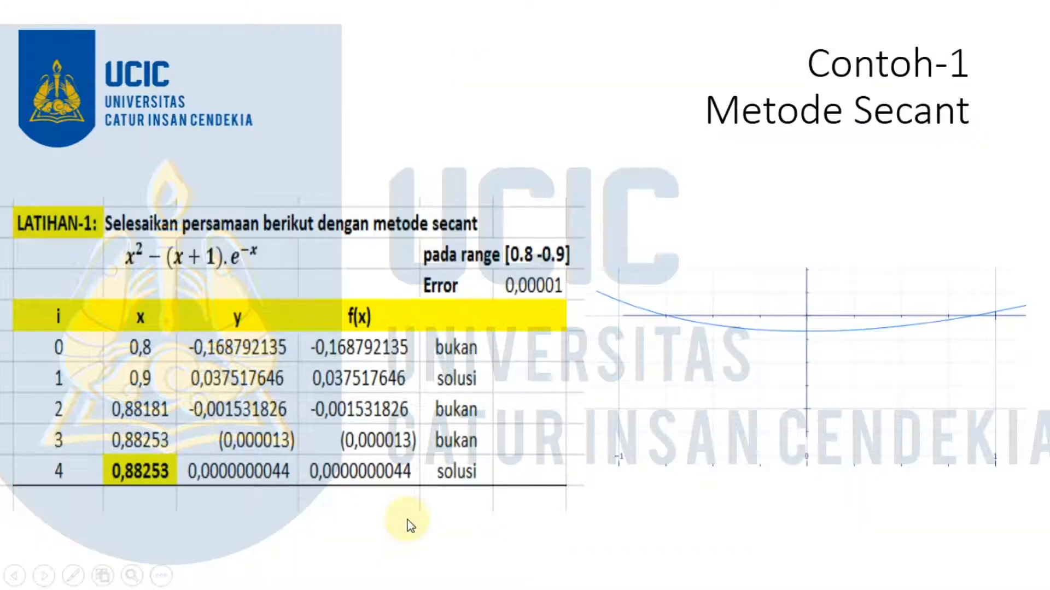
left_click(408, 522)
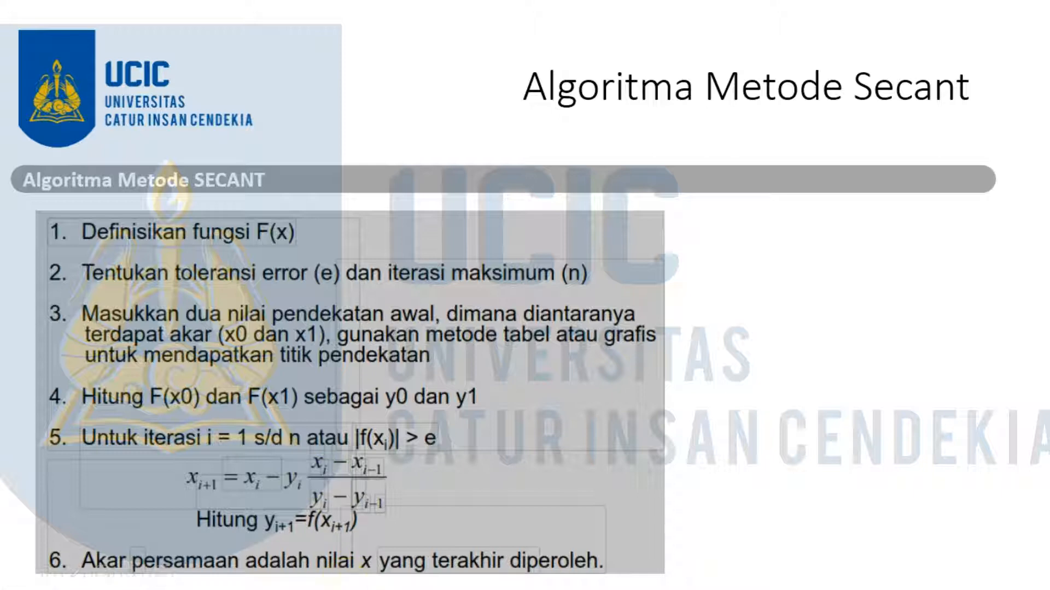
key("super")
left_click(327, 576)
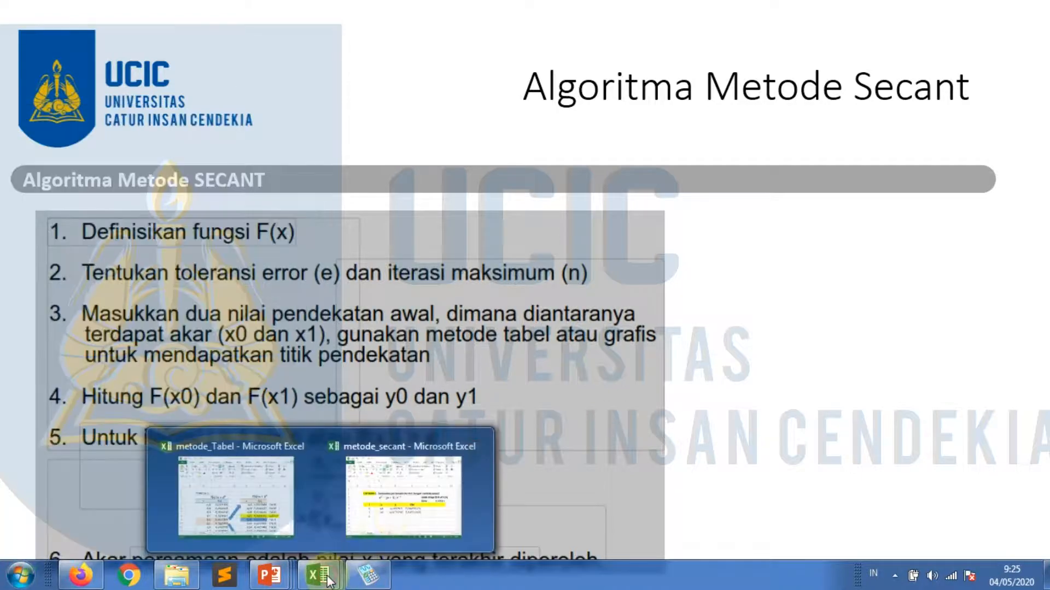
left_click(403, 494)
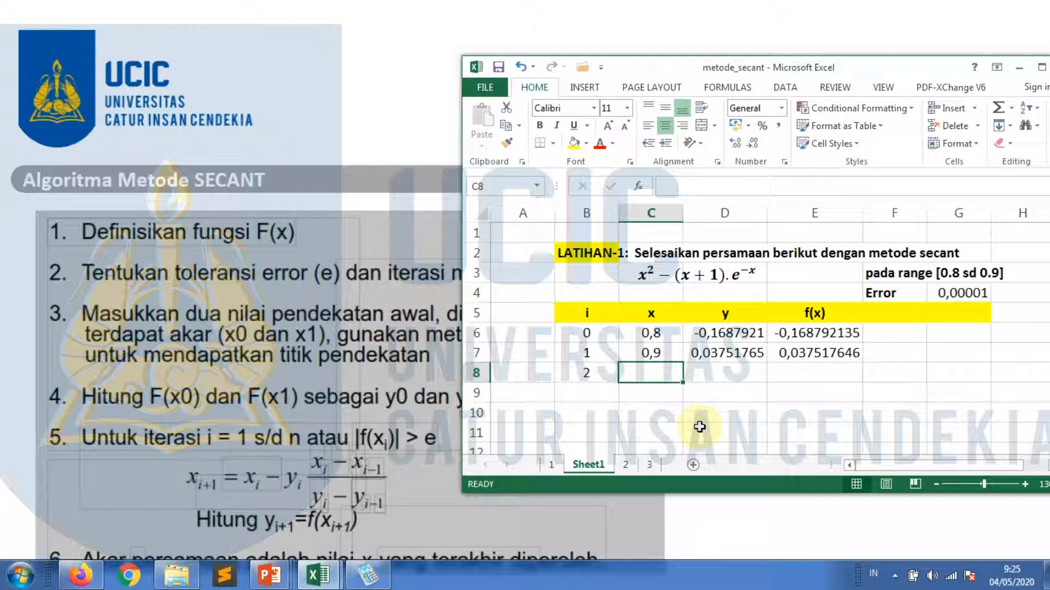
- Begin the secant formula for the next x value in C8 with =C7-D7*(C7-C6)
type("=")
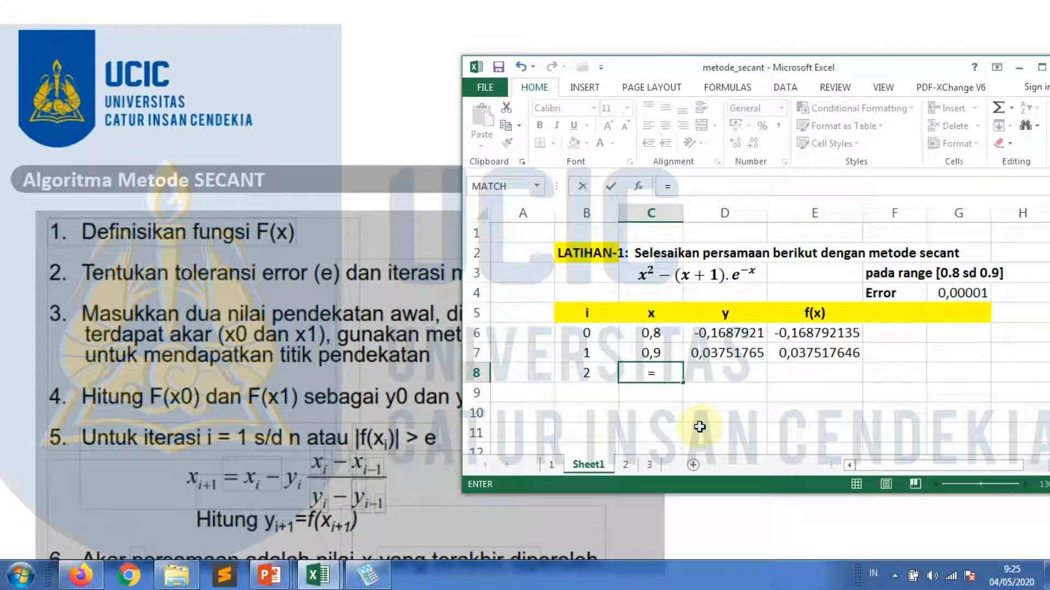
key("Up")
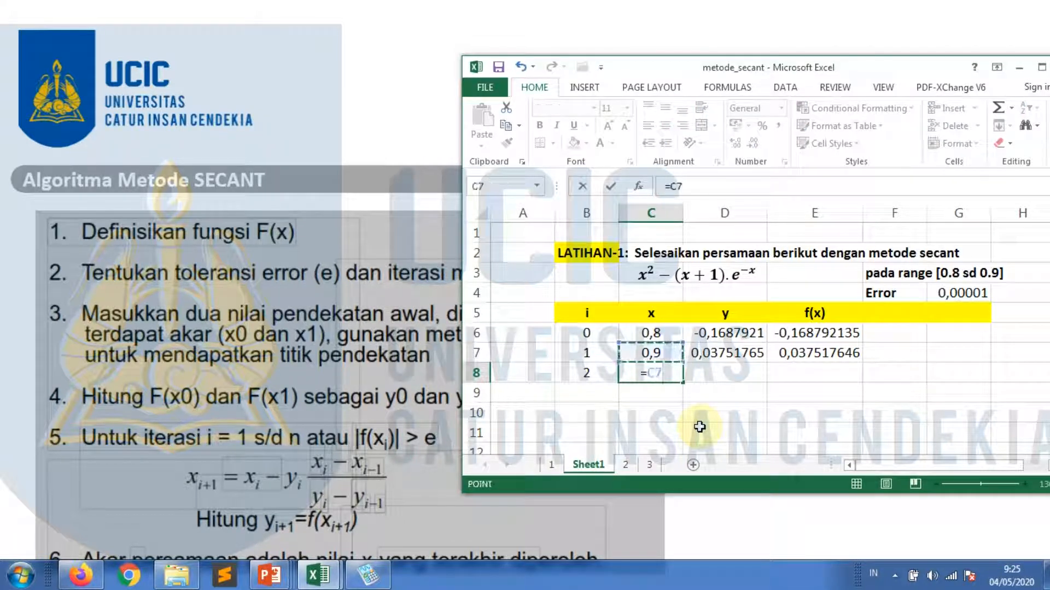
type("-")
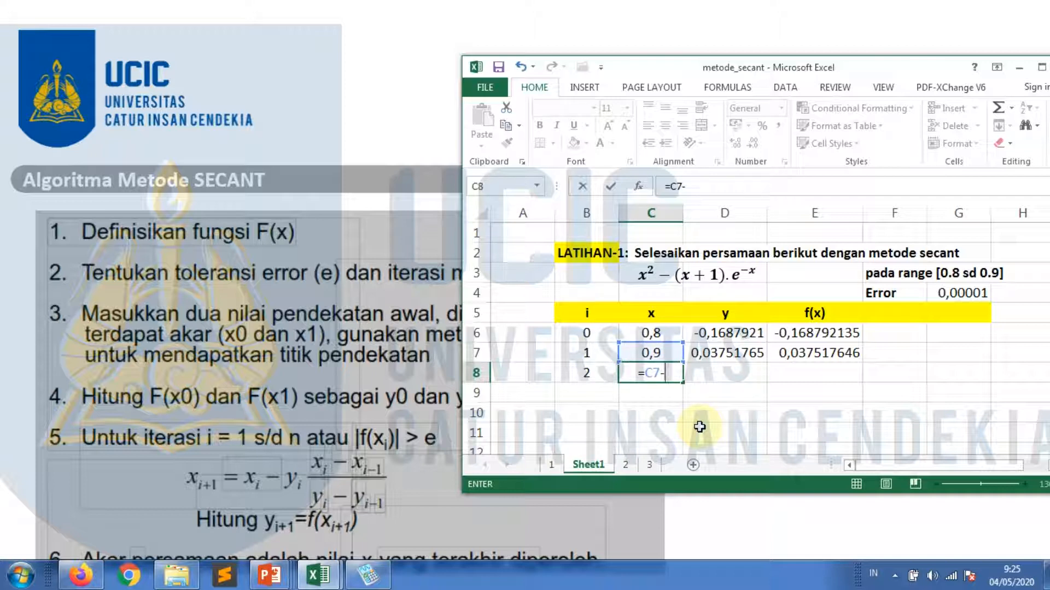
key("Right")
key("Up")
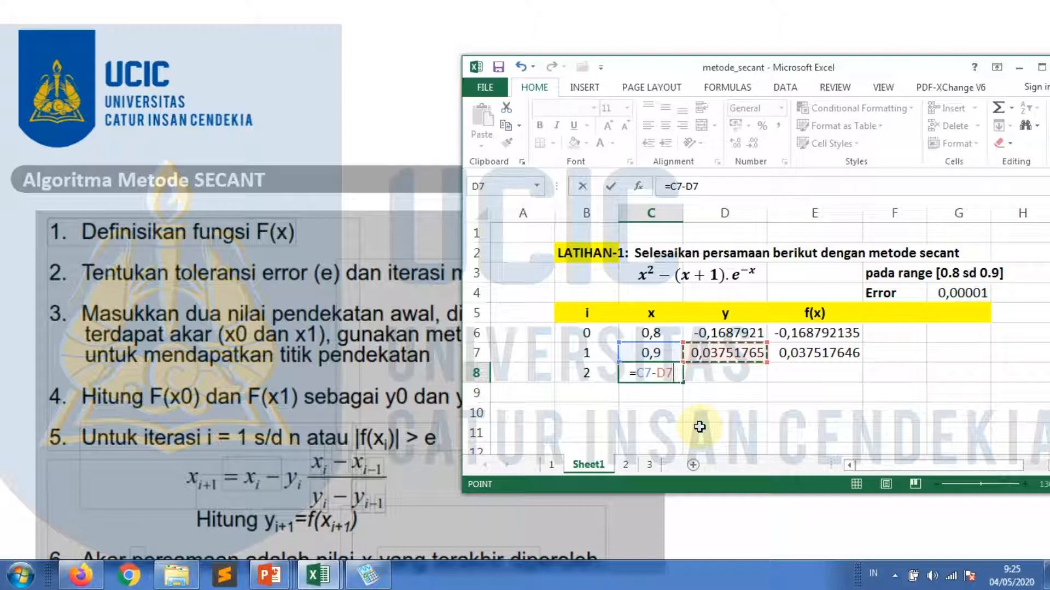
type("*(")
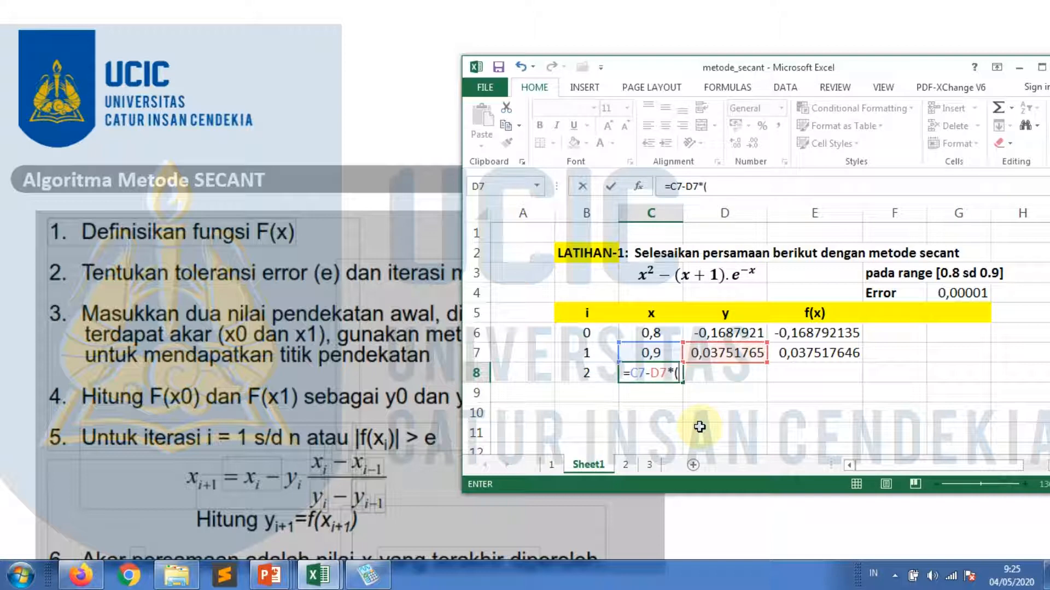
left_click(663, 352)
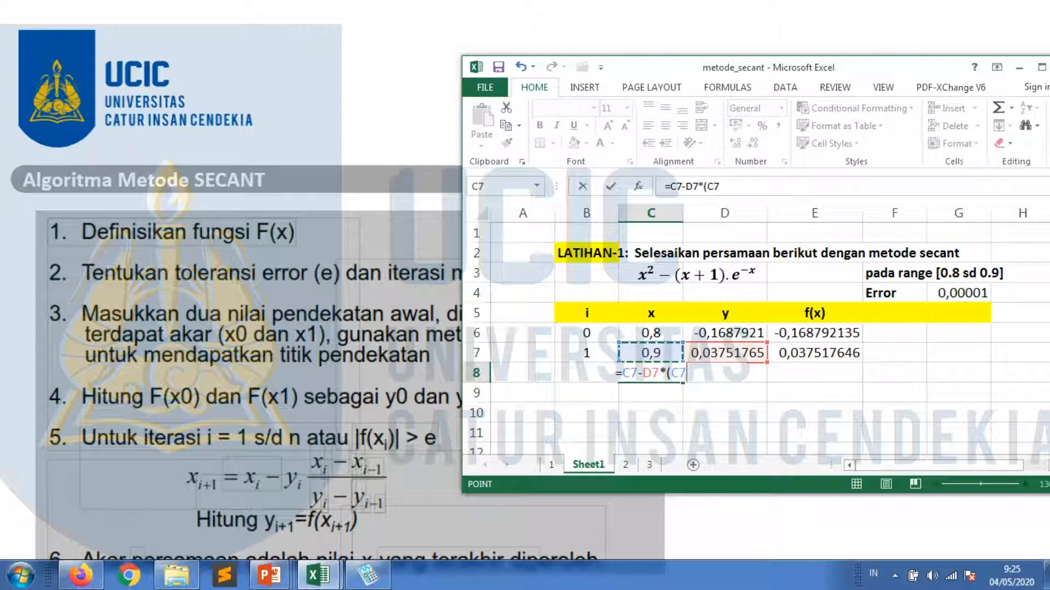
type("-")
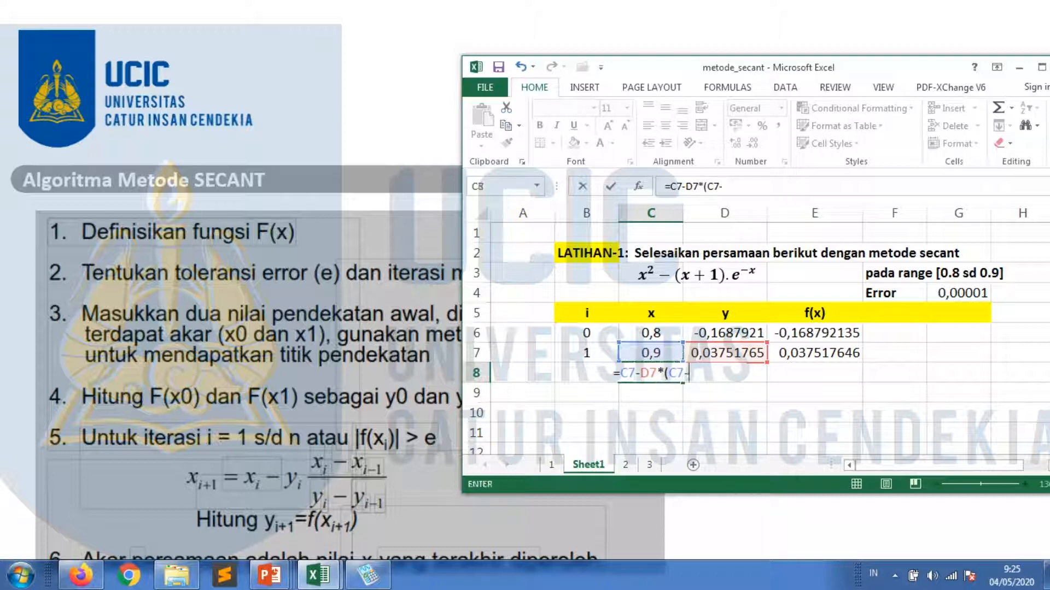
left_click(669, 332)
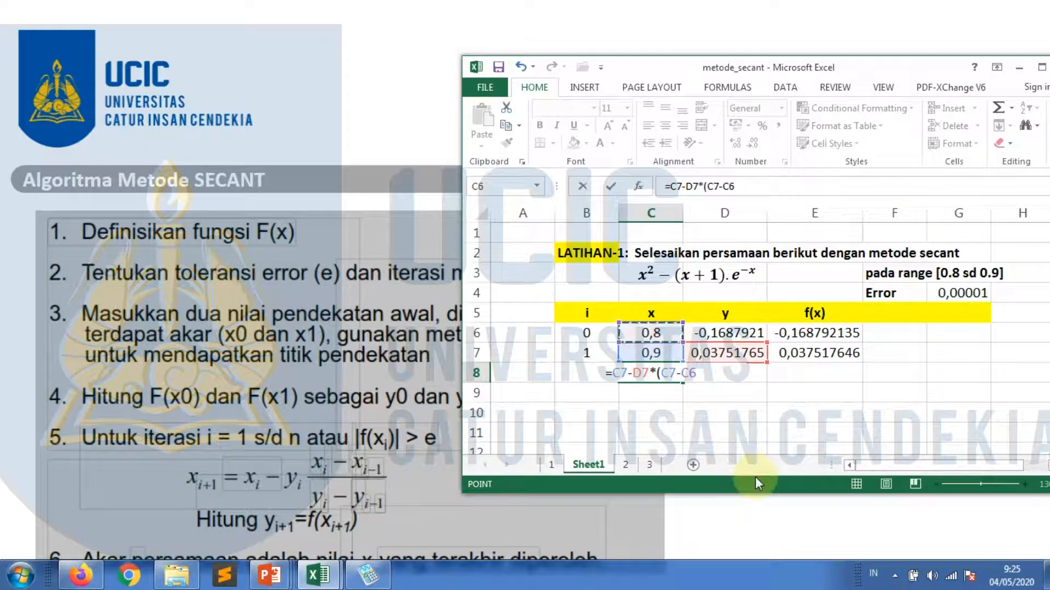
type(")")
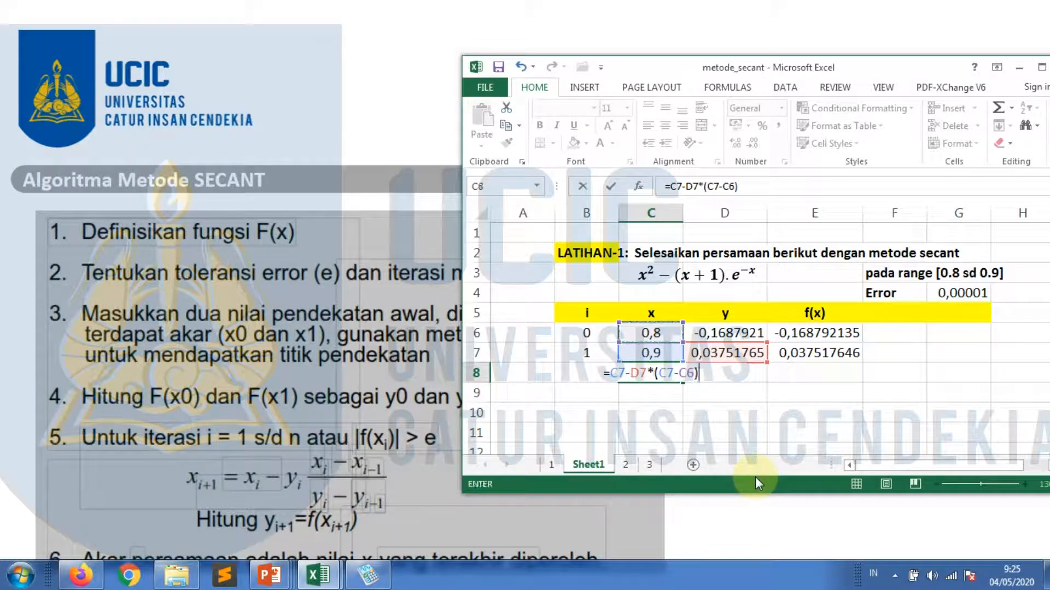
- Divide the x difference by (D7-D6) inside outer parentheses, completing C8 as =C7-D7*((C7-C6)/(D7-D6))
left_click(662, 374)
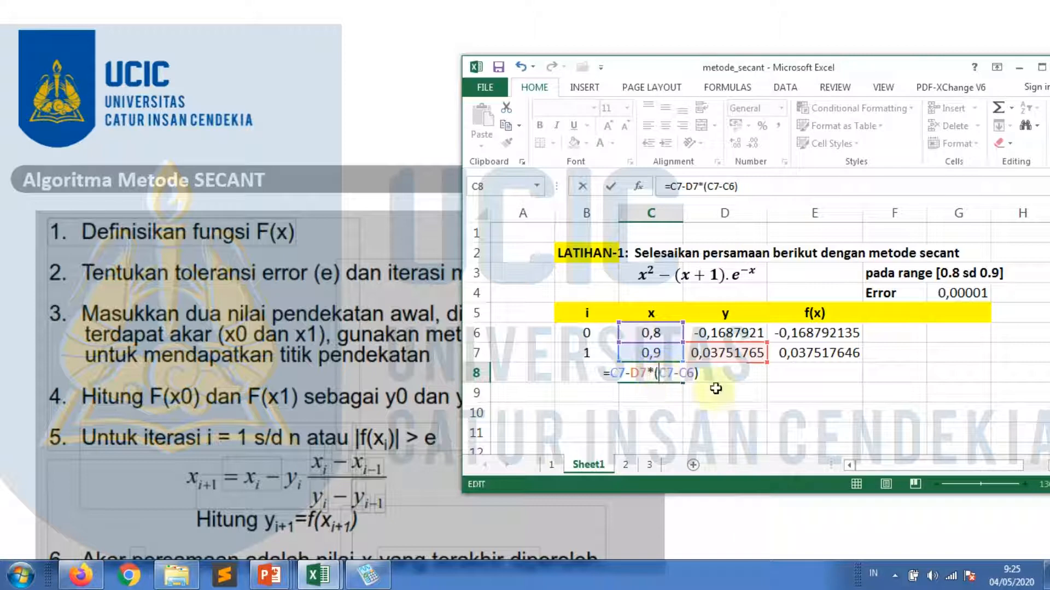
type("(")
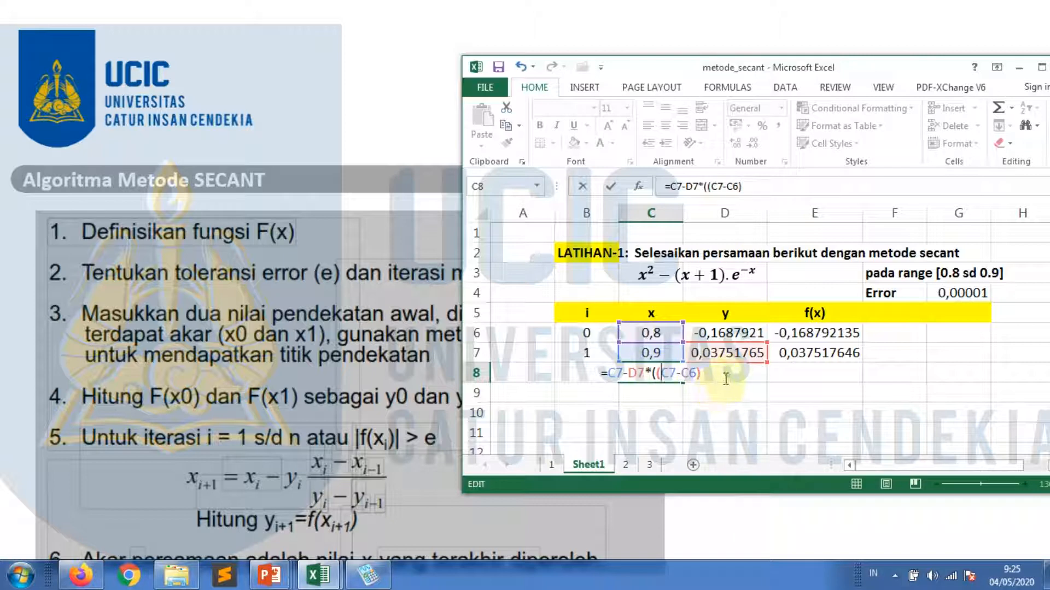
type("/")
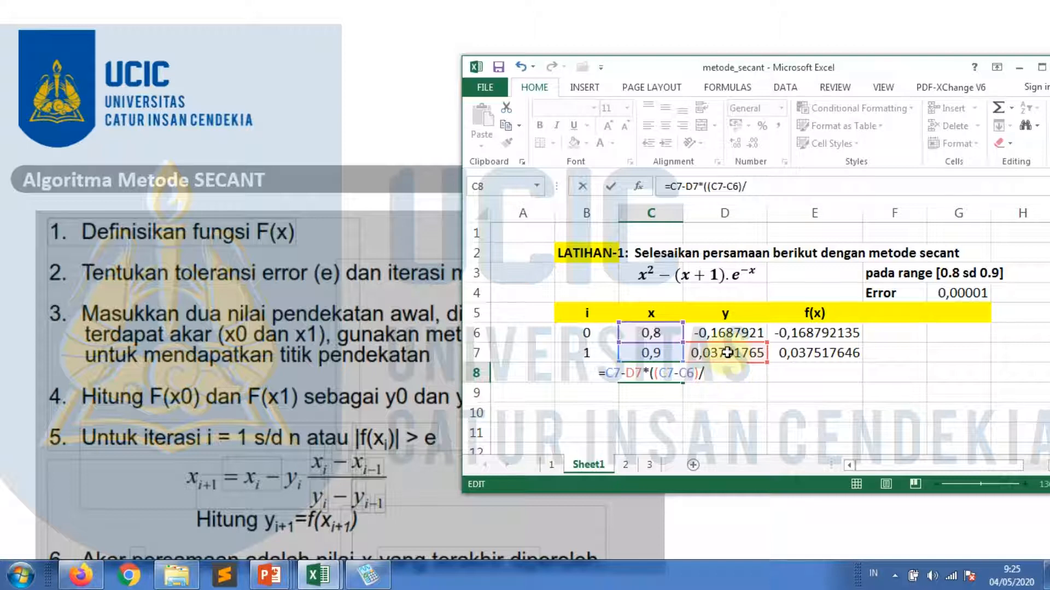
left_click(727, 353)
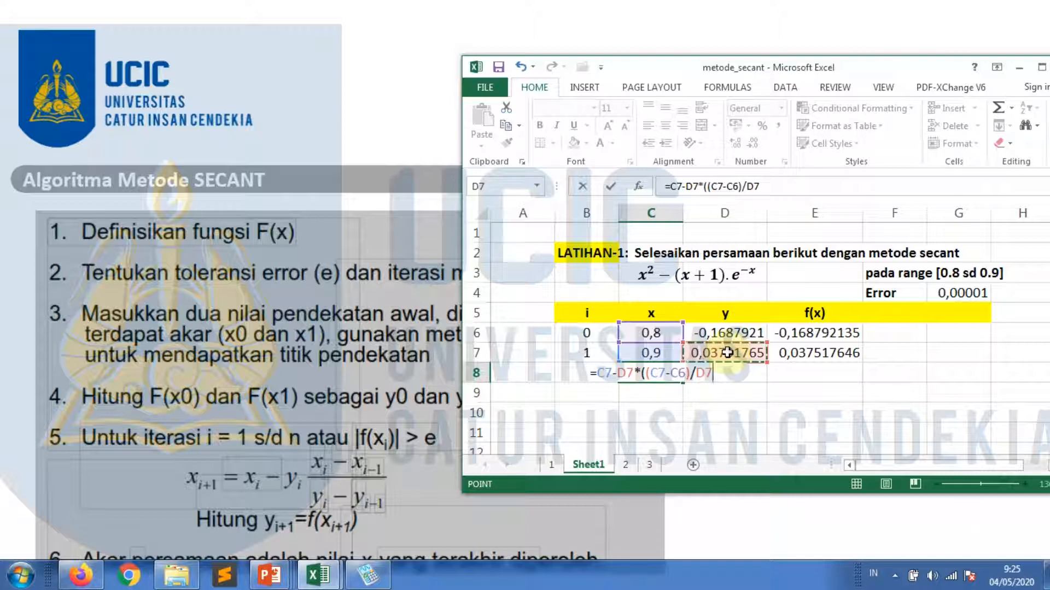
key("BackSpace")
key("BackSpace")
type("(")
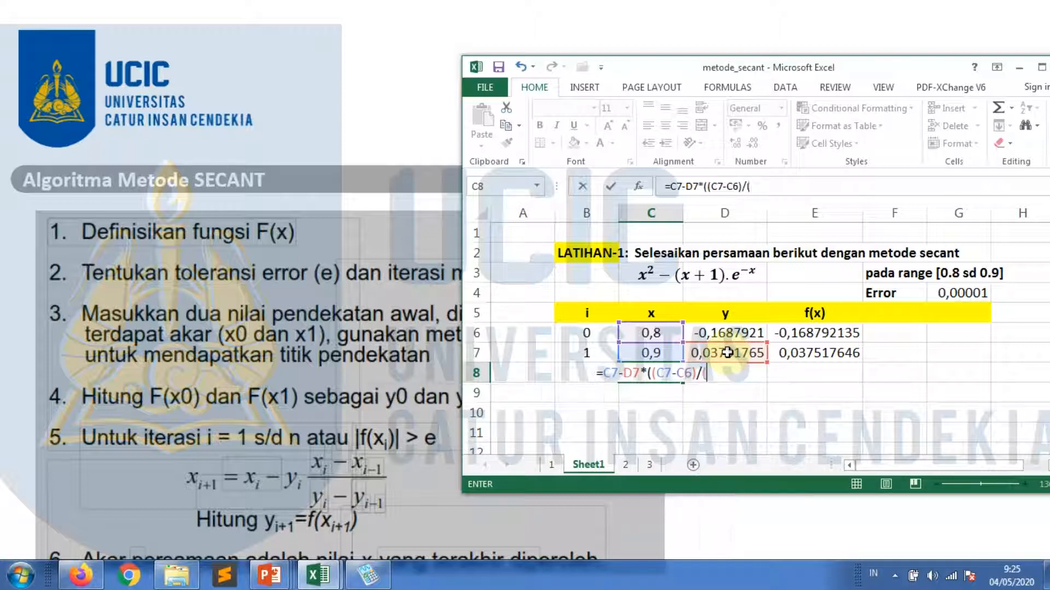
left_click(727, 353)
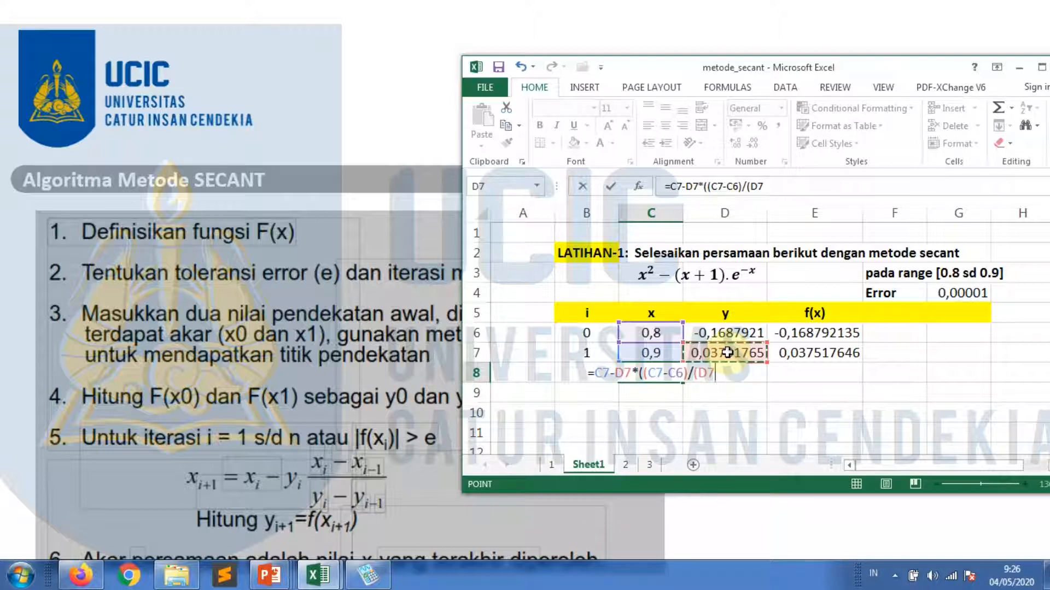
type("-")
left_click(722, 333)
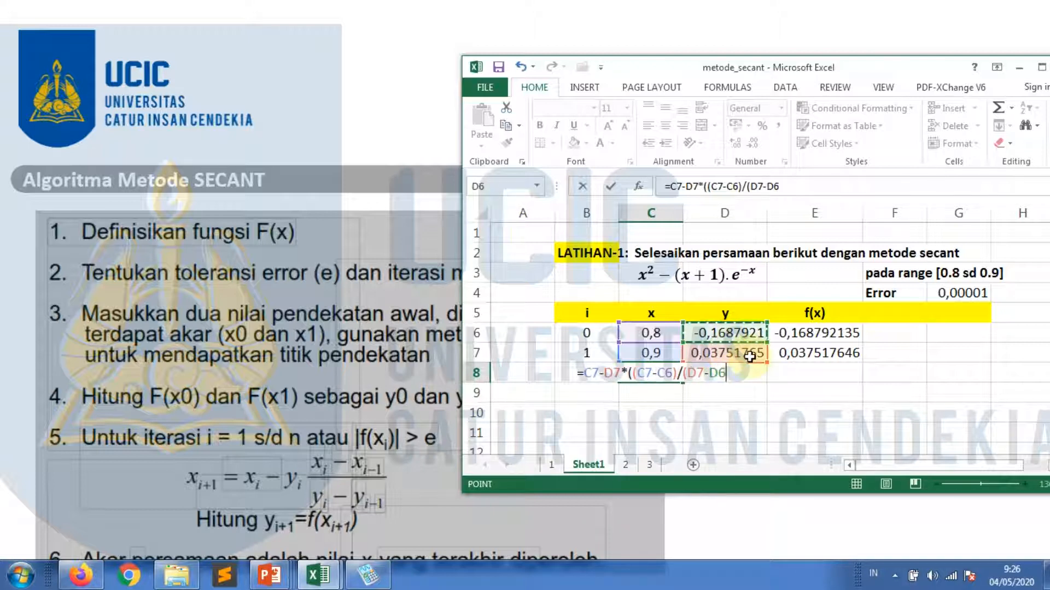
type("))")
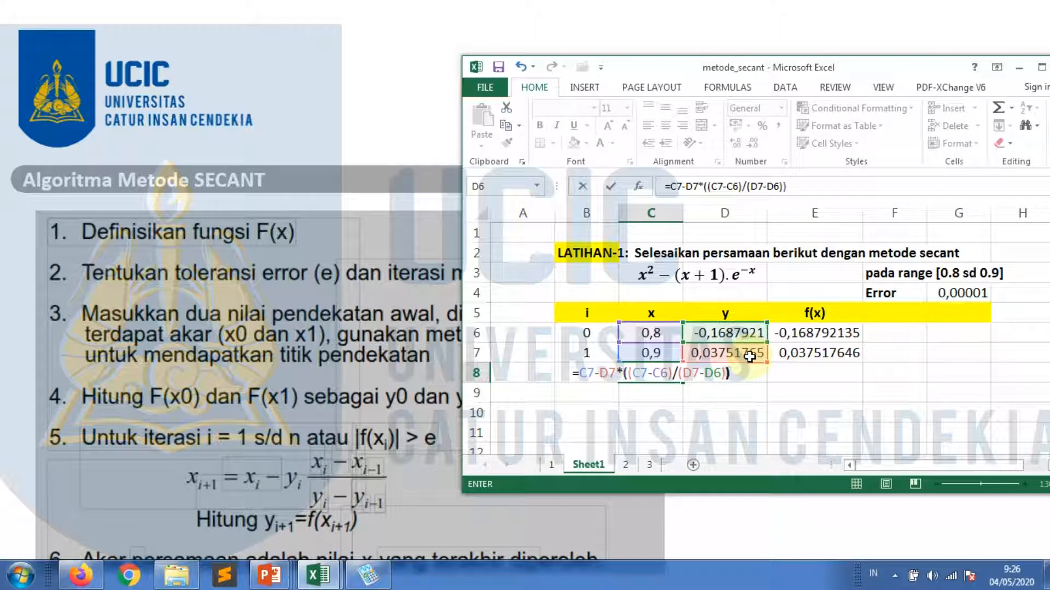
key("Return")
key("Up")
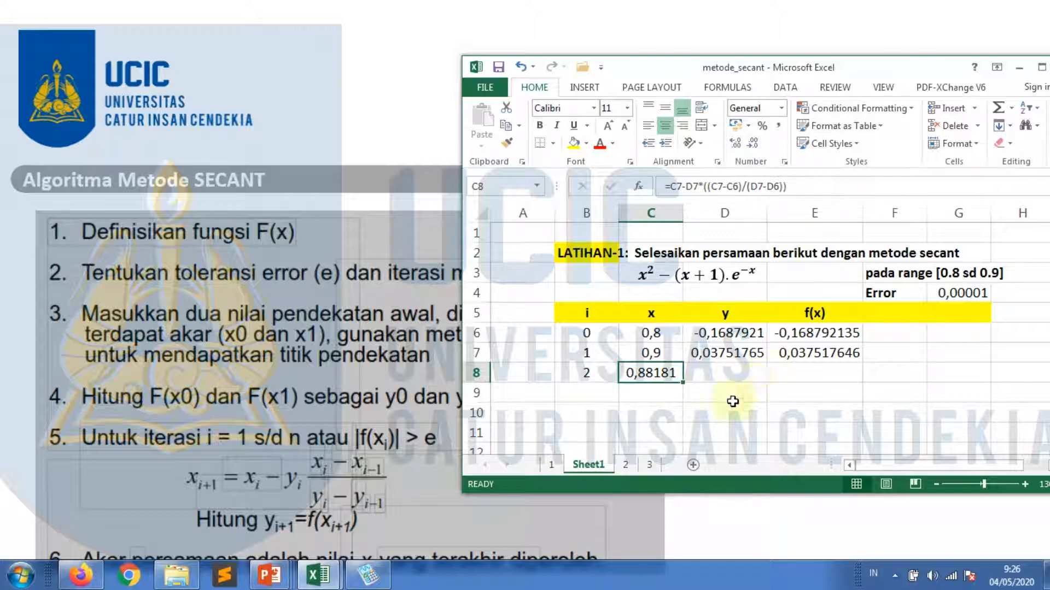
- Compare the new x value with the finished table on sheet 1 and return to Sheet1 with E8 selected
left_click(556, 463)
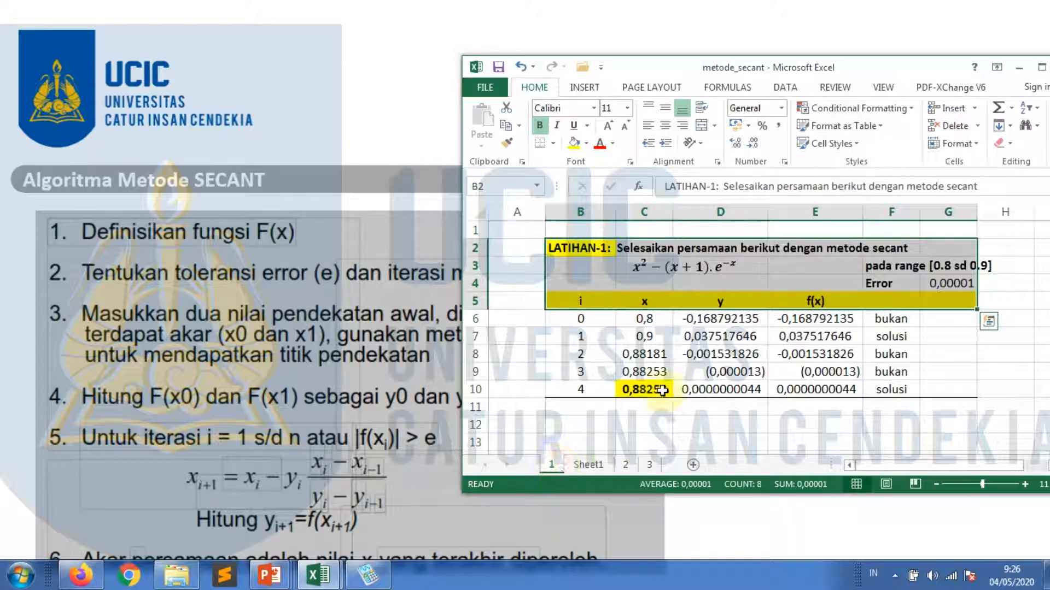
left_click(589, 464)
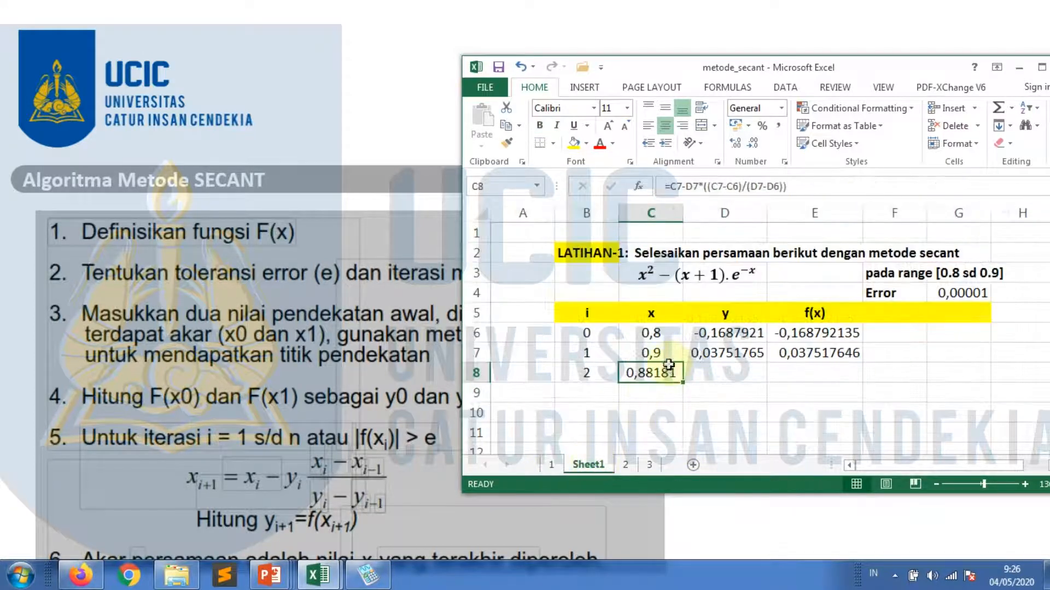
left_click(808, 373)
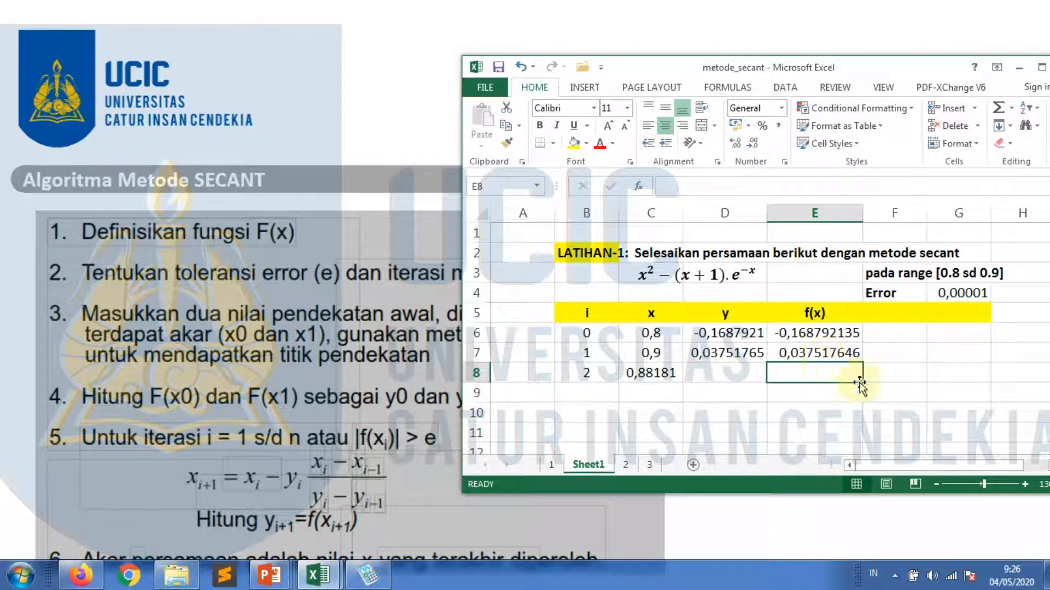
- Copy the f(x) formula from E7 into E8 for iteration 2
key("ctrl+c")
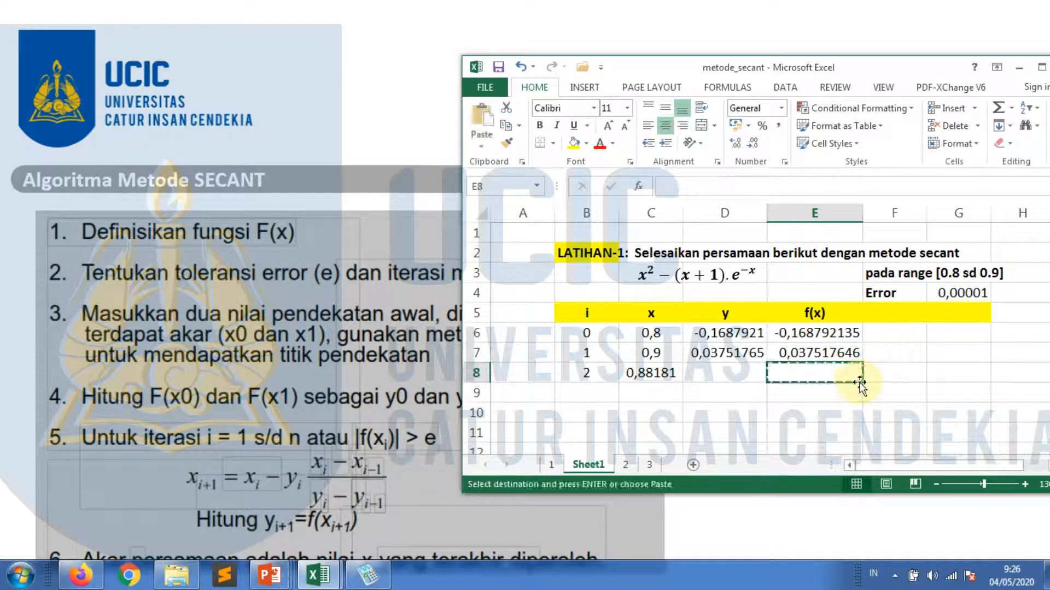
key("Up")
key("Down")
key("Return")
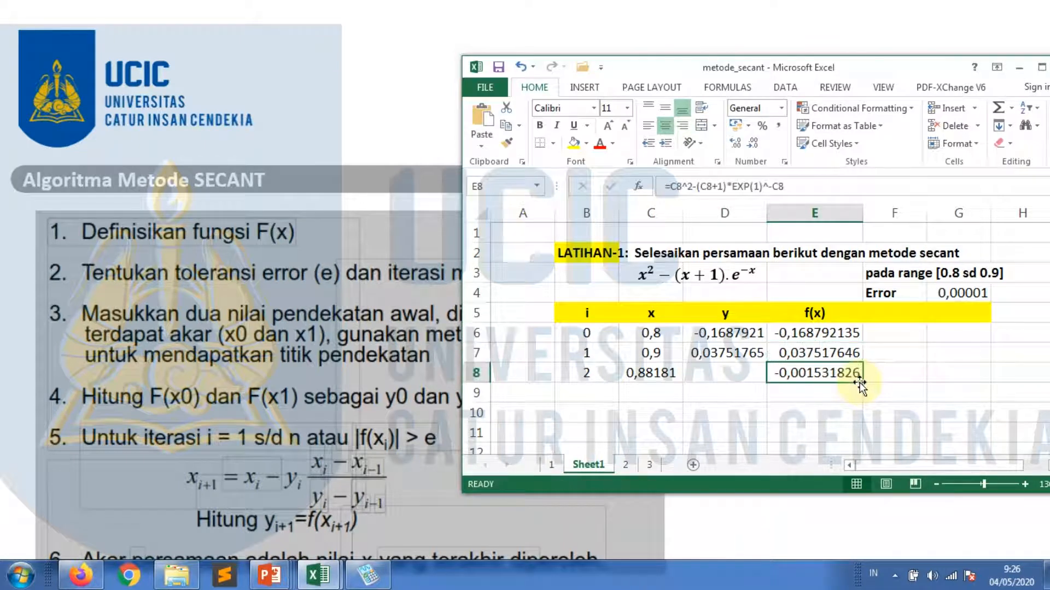
key("F2")
key("Escape")
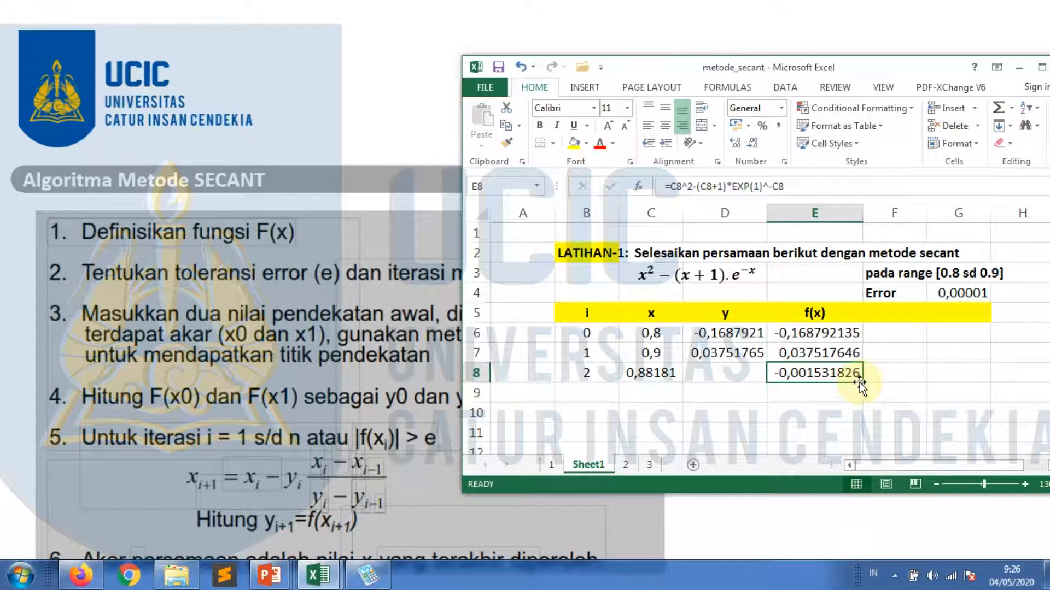
- Copy the y reference formula from D7 into D8 so it points to E8
key("Left")
key("Up")
key("ctrl+c")
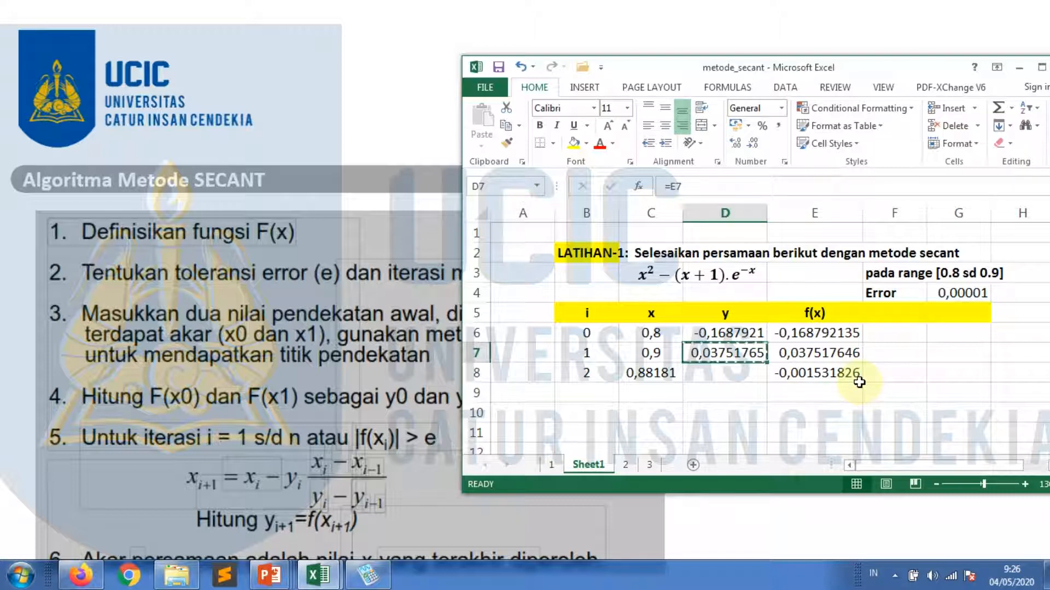
key("Down")
key("Return")
- Copy the iteration 2 row B8:E8 into rows 9 to 11 and number the new iterations 3, 4 and 5
key("Left")
key("Left")
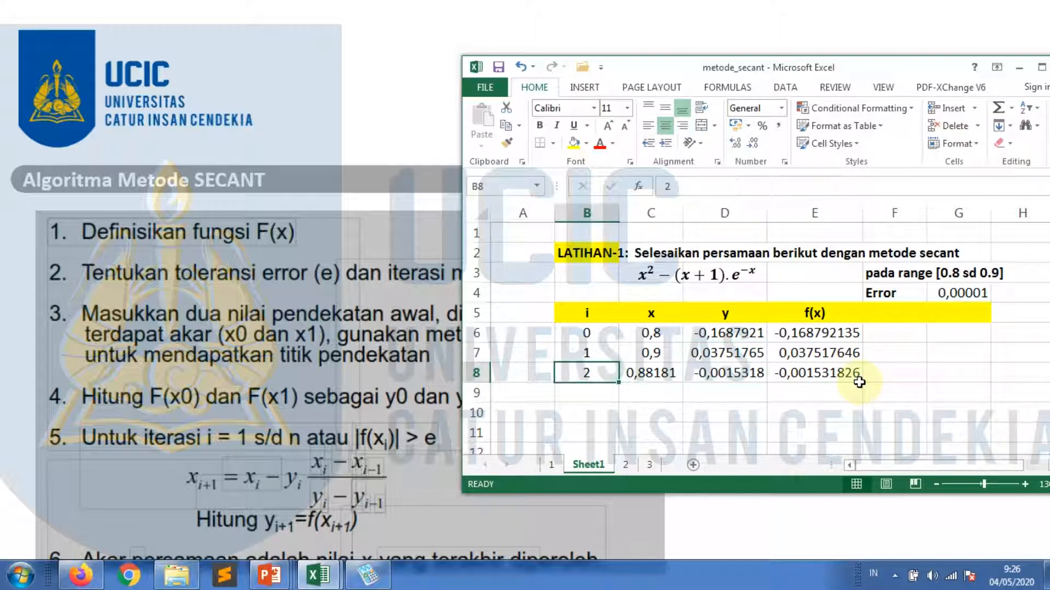
key("shift+Right")
key("shift+Right")
key("shift+Right")
key("ctrl+c")
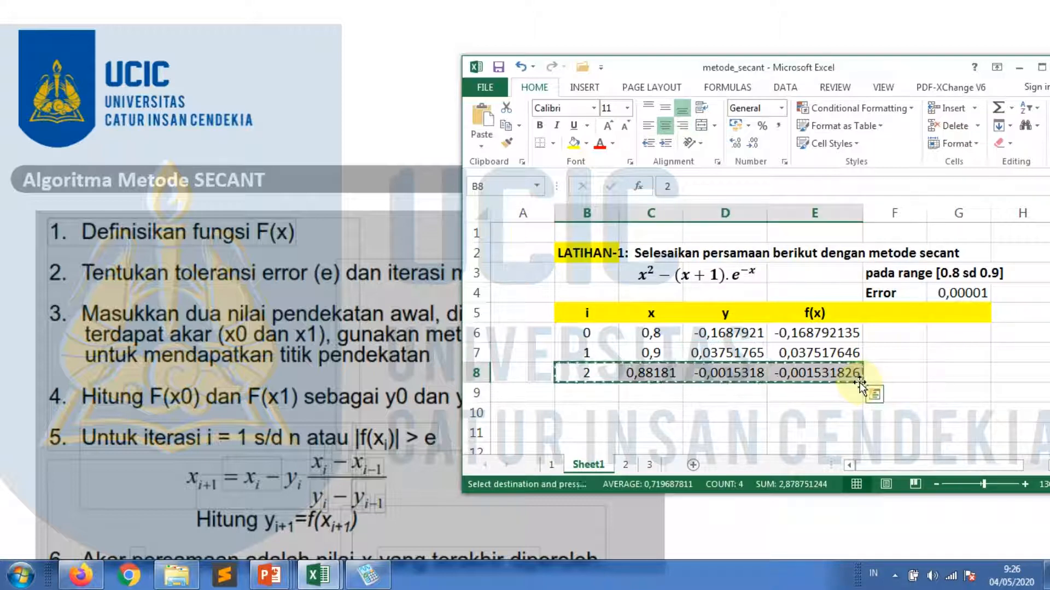
key("Down")
key("shift+Down")
key("shift+Down")
key("shift+Right")
key("shift+Right")
key("shift+Right")
key("shift+Right")
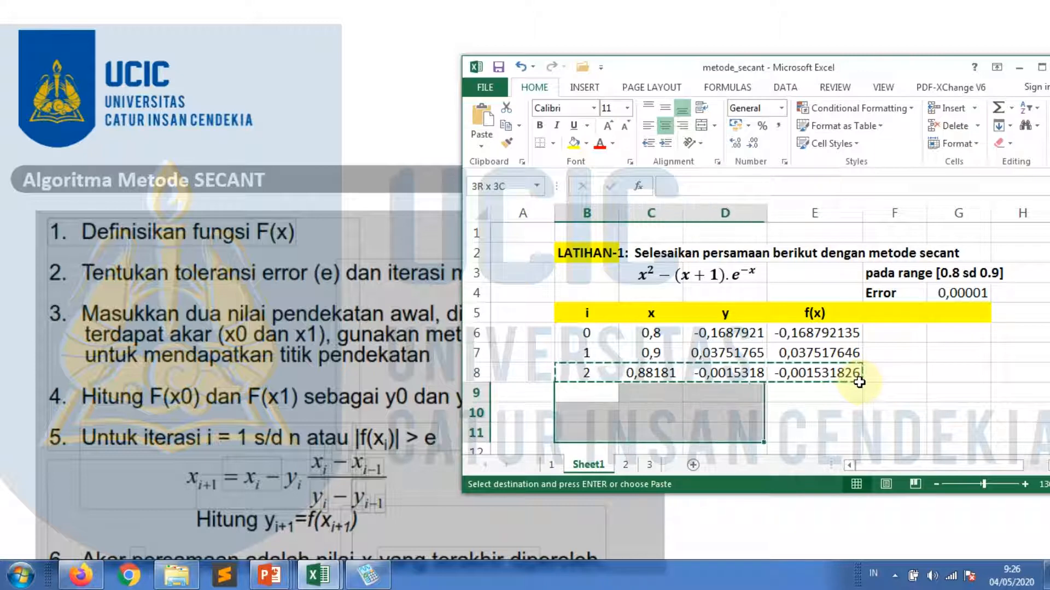
key("Return")
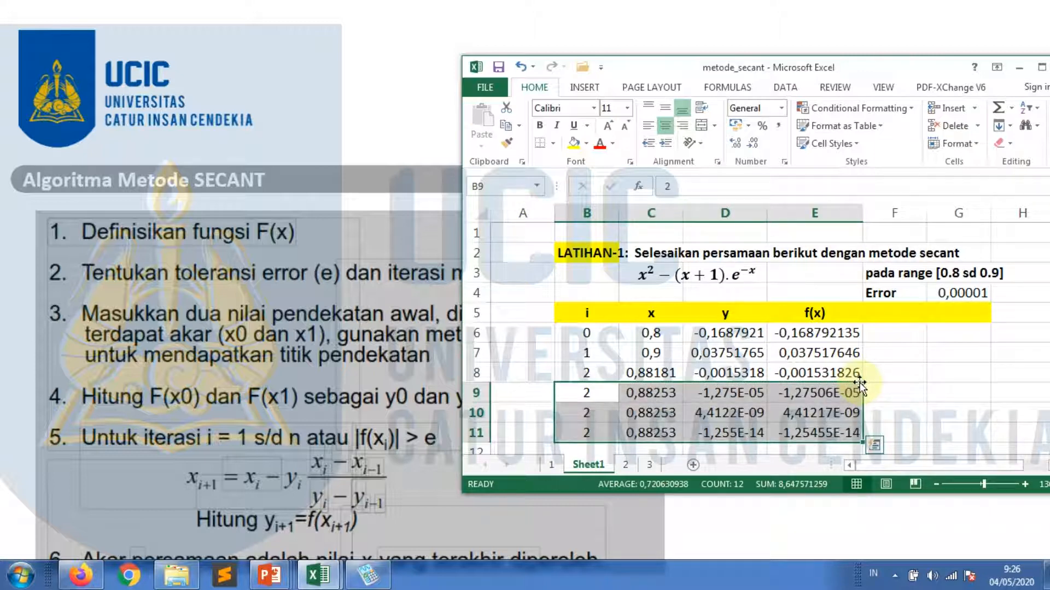
left_click_drag(595, 372, 863, 438)
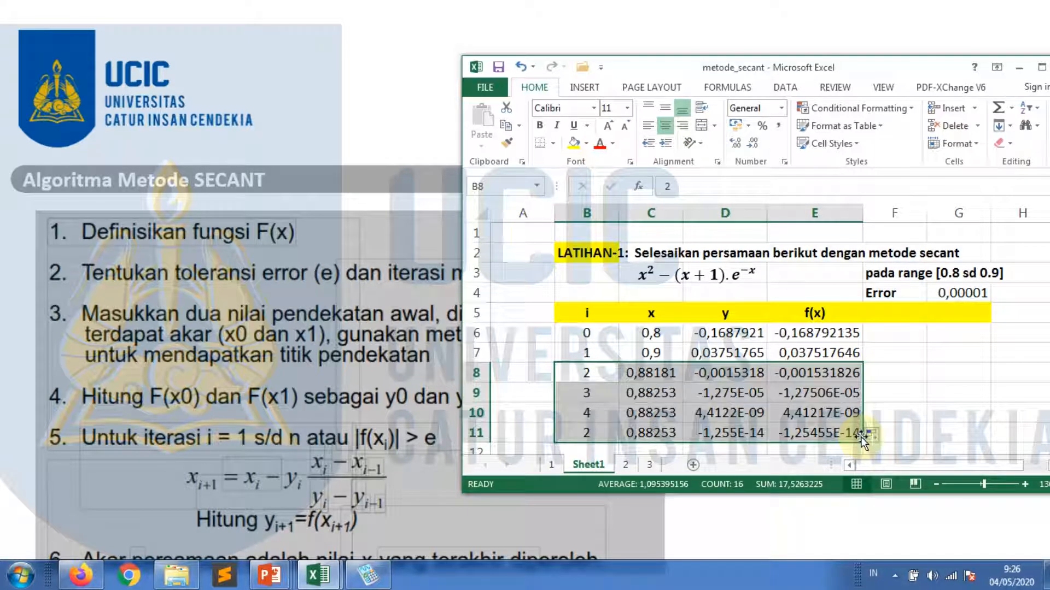
left_click(939, 386)
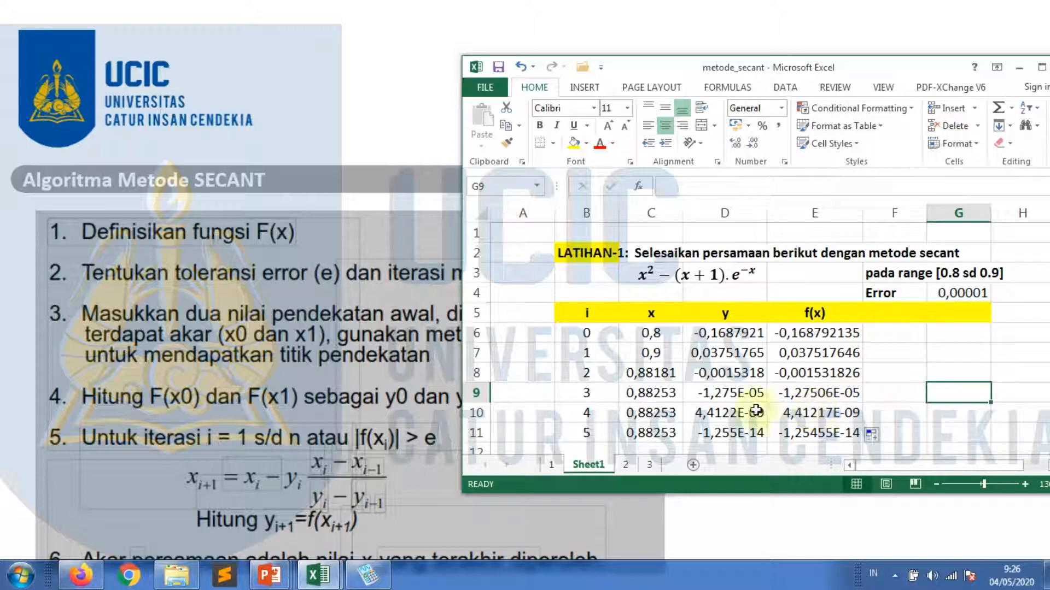
- Copy the check formula =IF(E6>G4;"solusi";"bukan") from F6 on sheet 1 into F6 on Sheet1
left_click(552, 464)
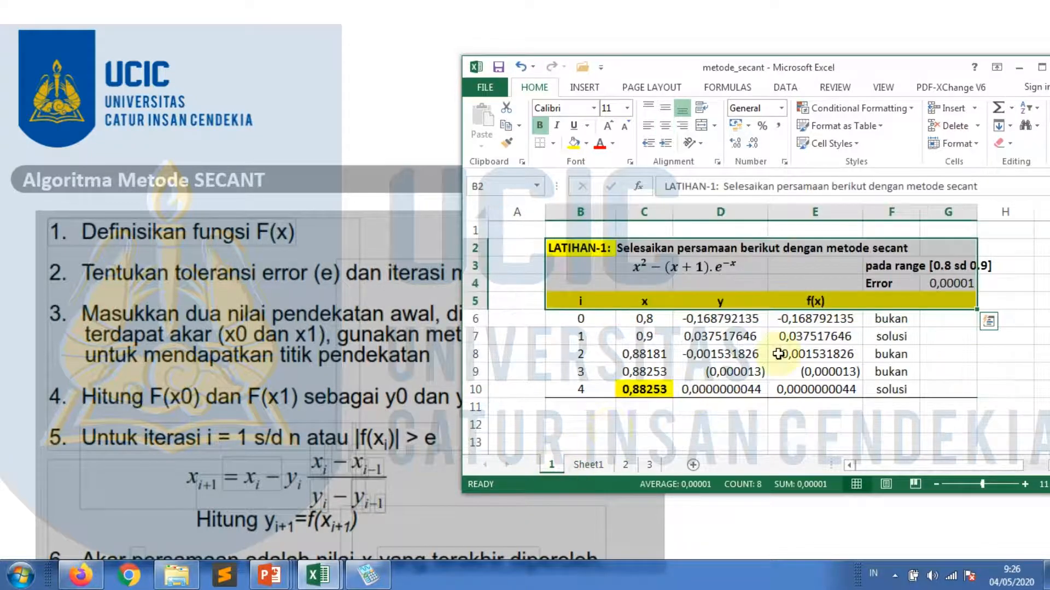
left_click(888, 319)
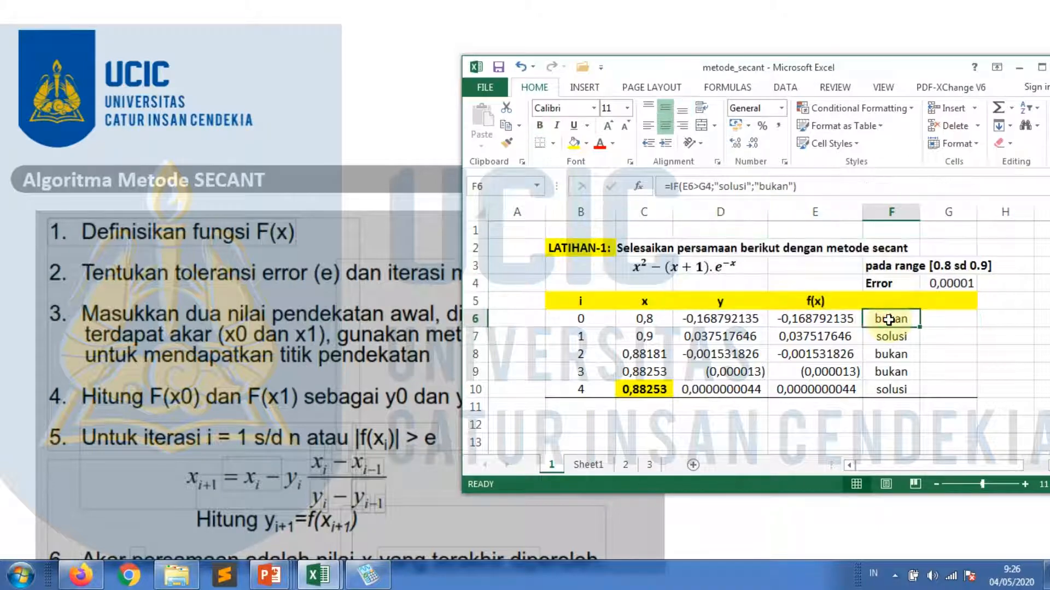
key("ctrl+c")
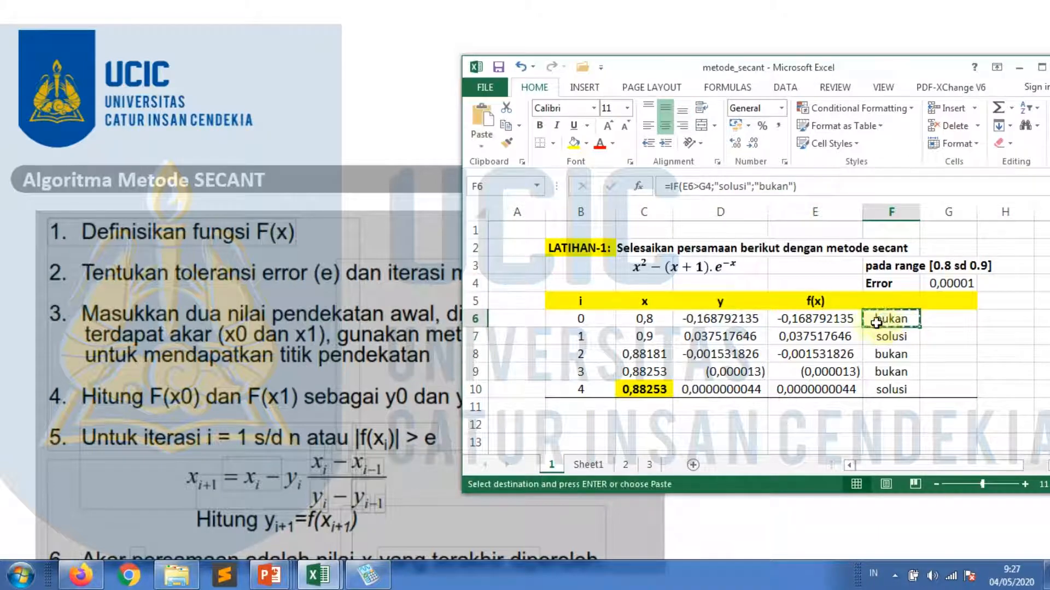
left_click(585, 466)
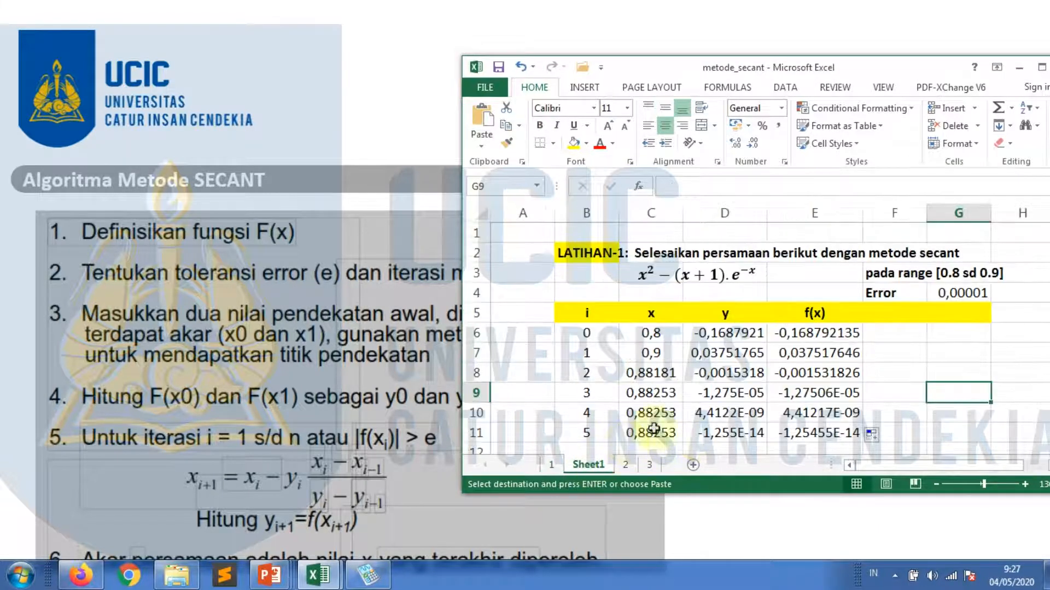
left_click(892, 333)
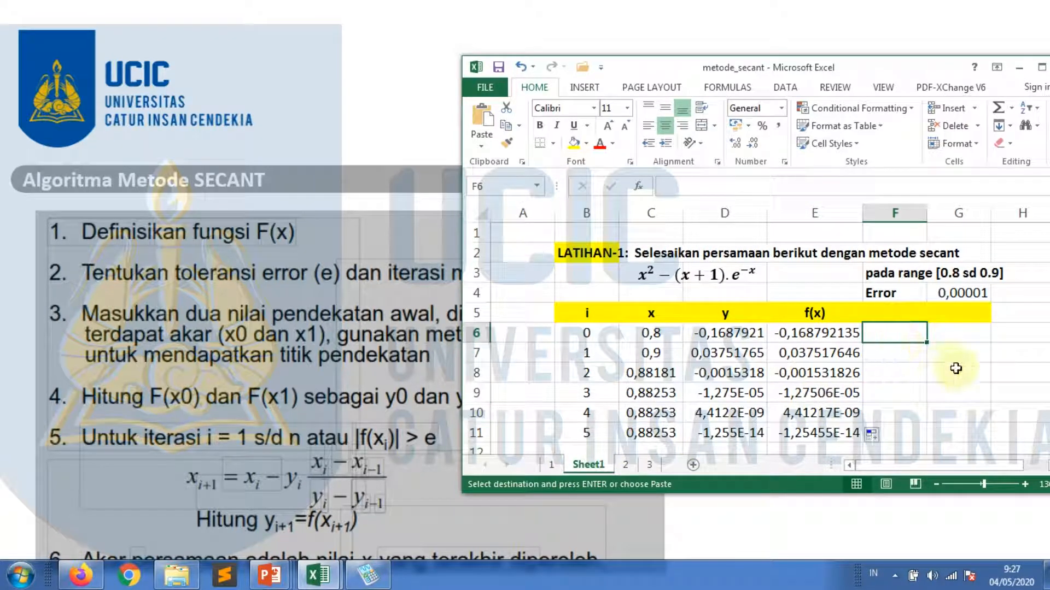
key("ctrl+v")
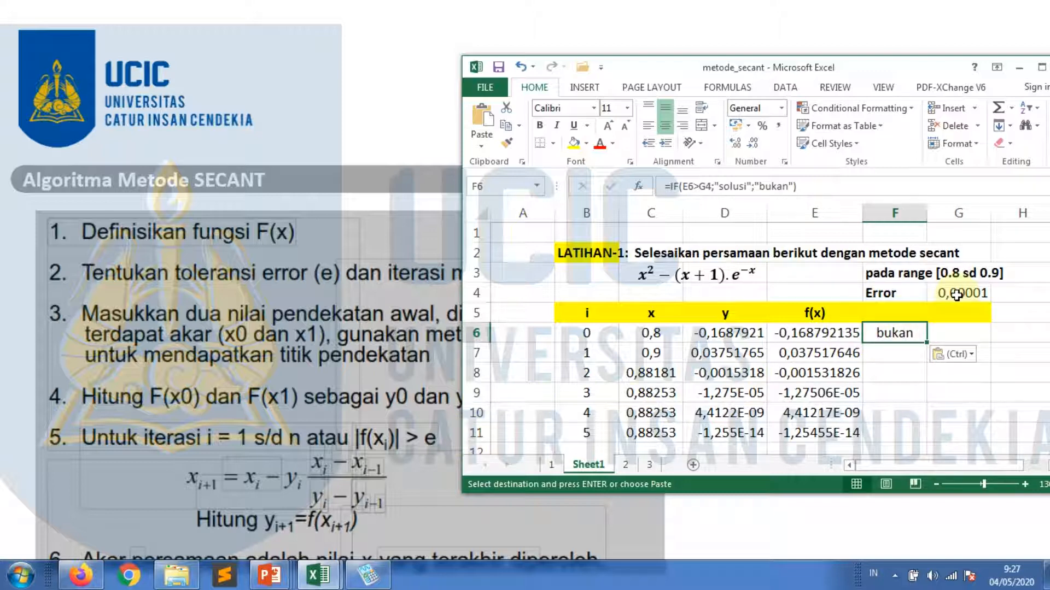
- Fill the solusi/bukan check formula from F6 down through F11
double_click(923, 333)
key("Escape")
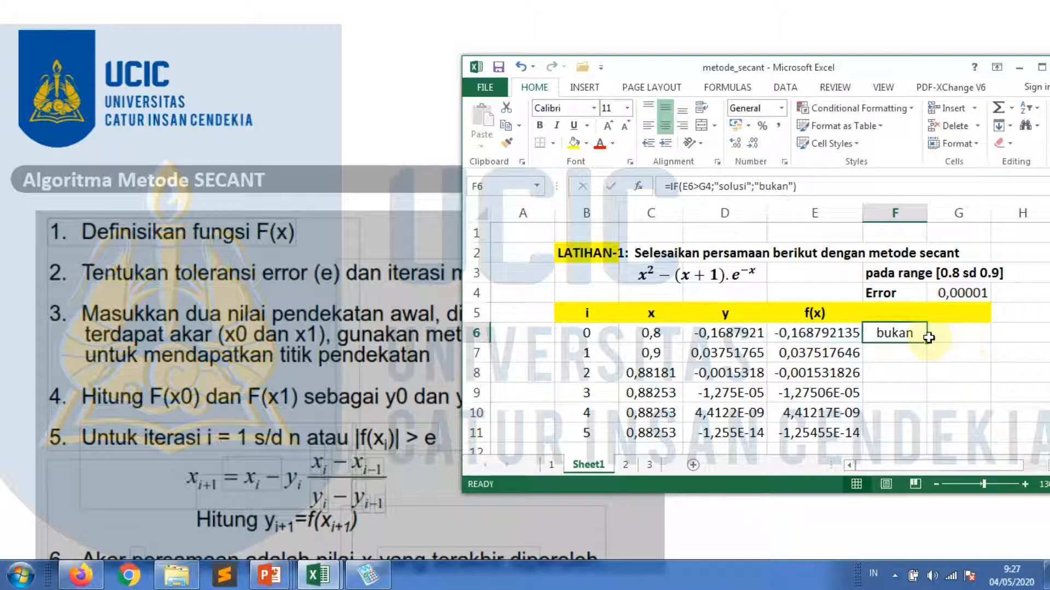
left_click_drag(928, 340, 926, 431)
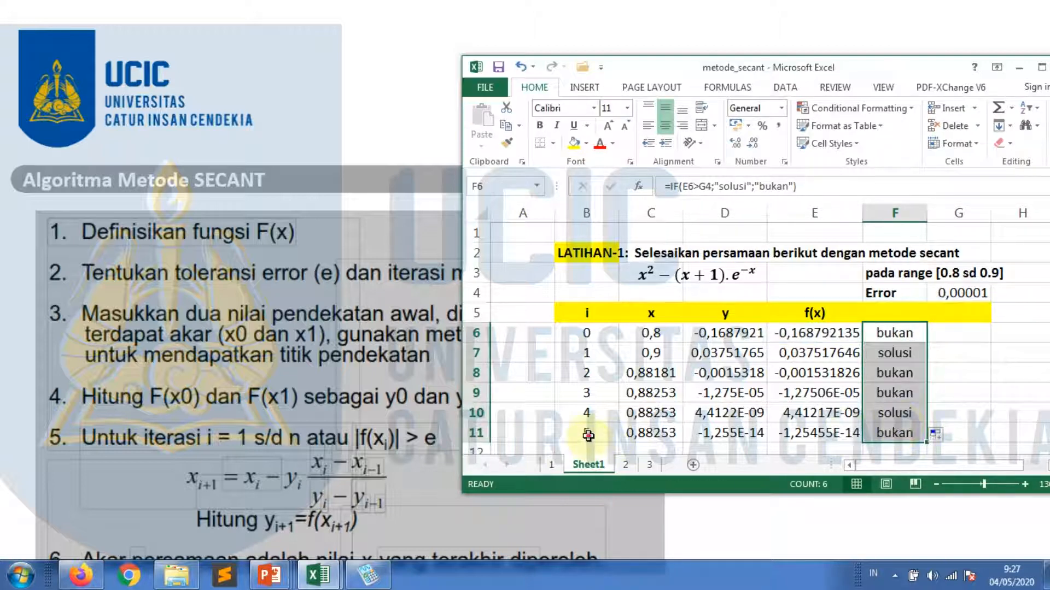
- Clear the iteration 5 entries in B11:F11 and add a bottom border under B10:G10
left_click_drag(588, 432, 896, 436)
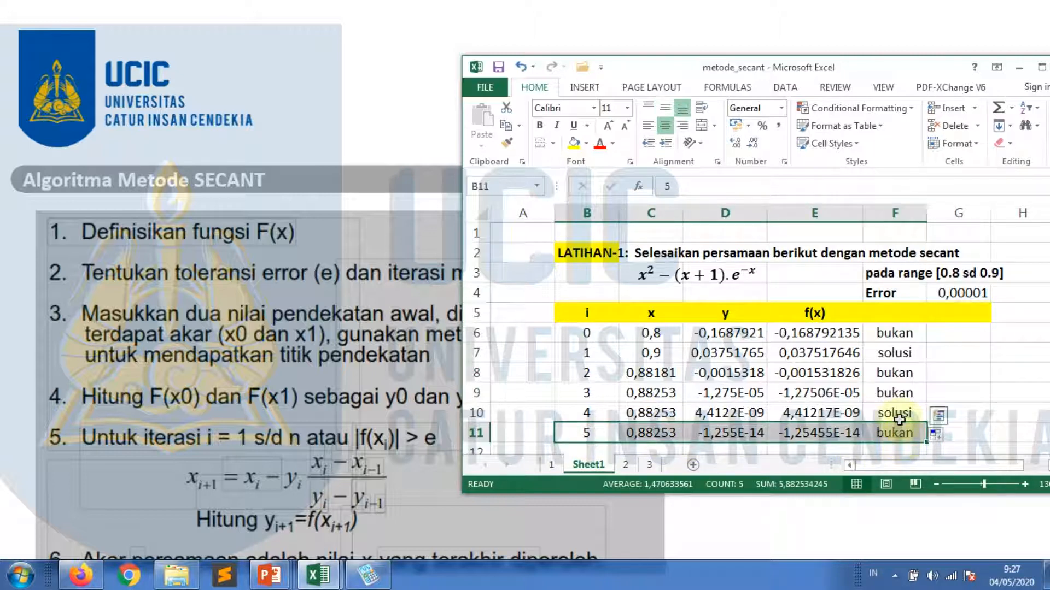
key("Delete")
left_click_drag(959, 412, 591, 413)
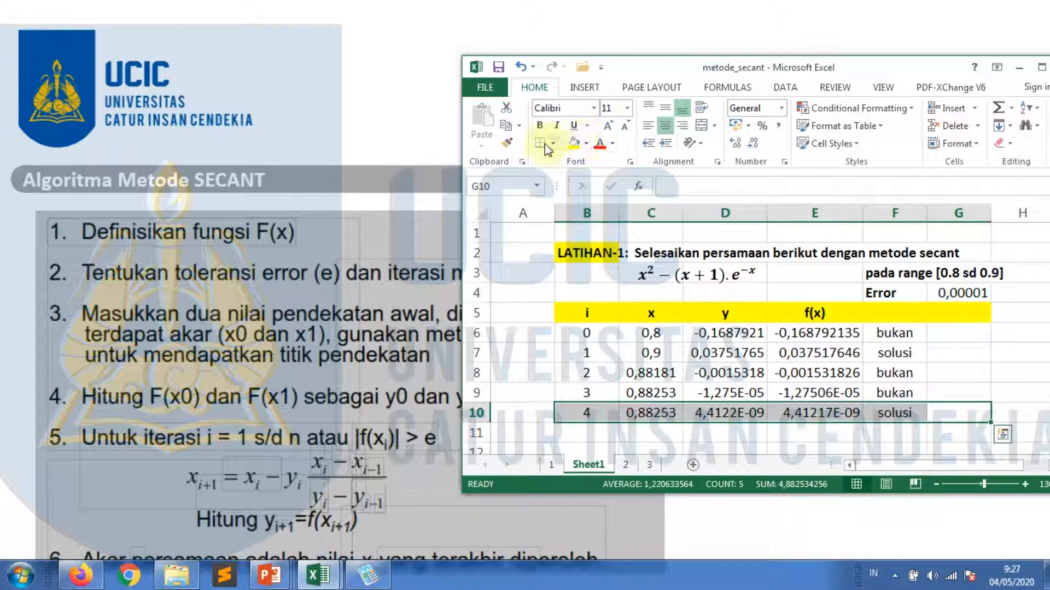
- Maximize the workbook window and emphasize the final x value in C10 with yellow fill and bold text
double_click(773, 65)
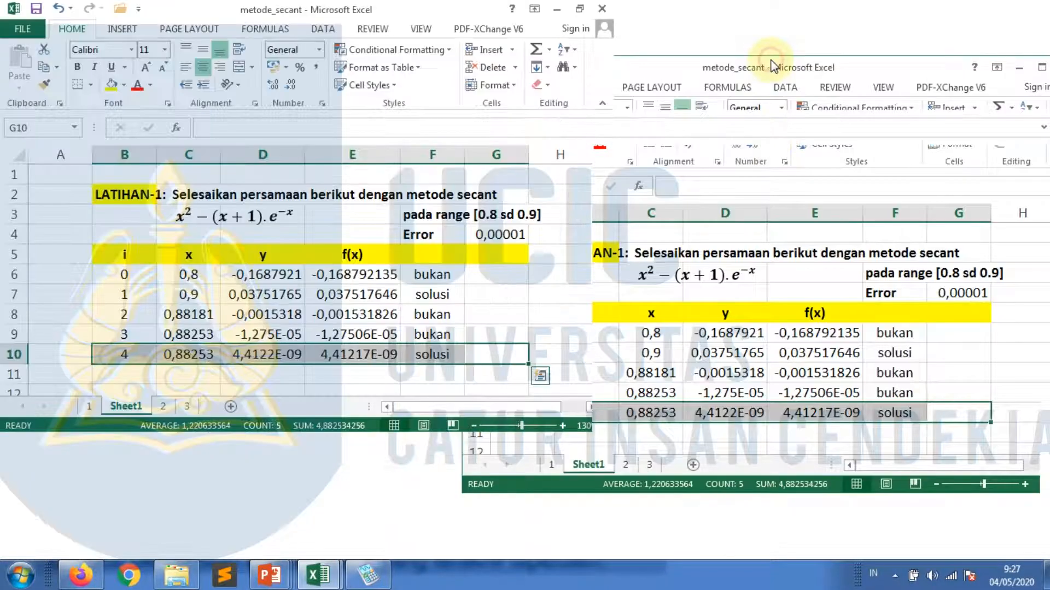
left_click(631, 287)
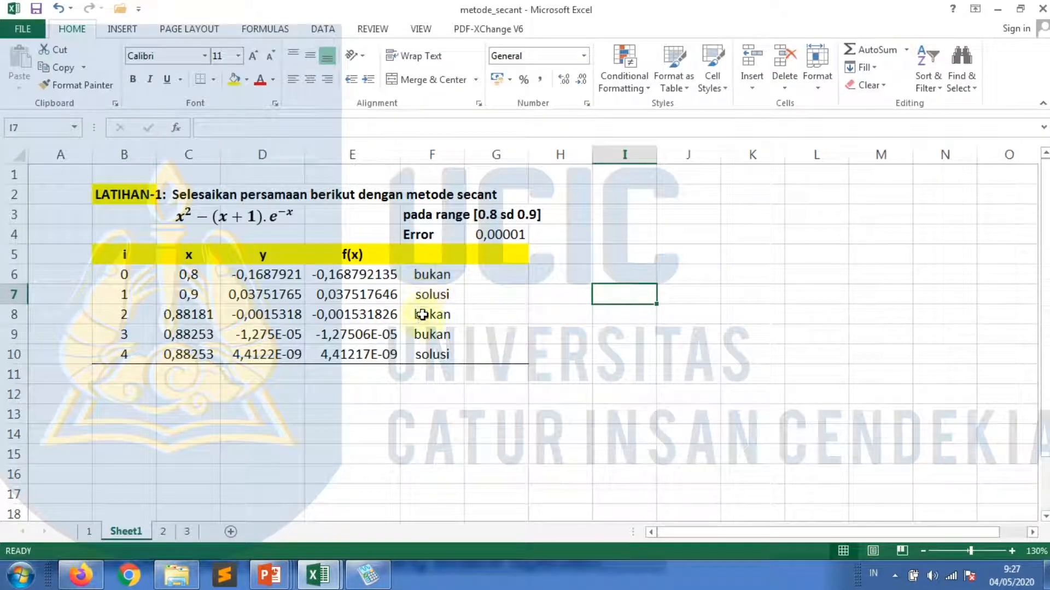
left_click(195, 354)
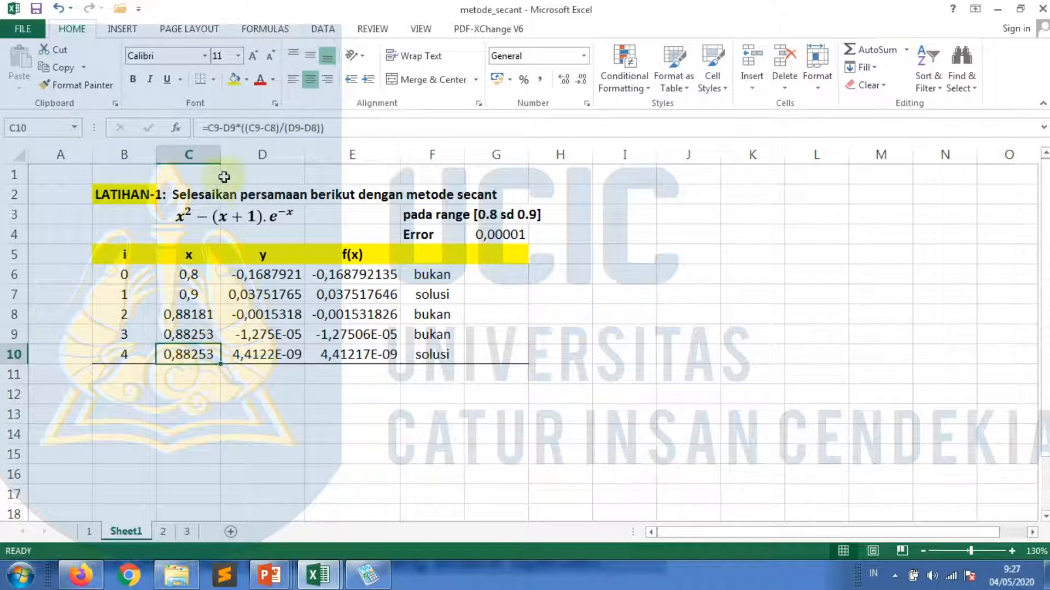
left_click(234, 80)
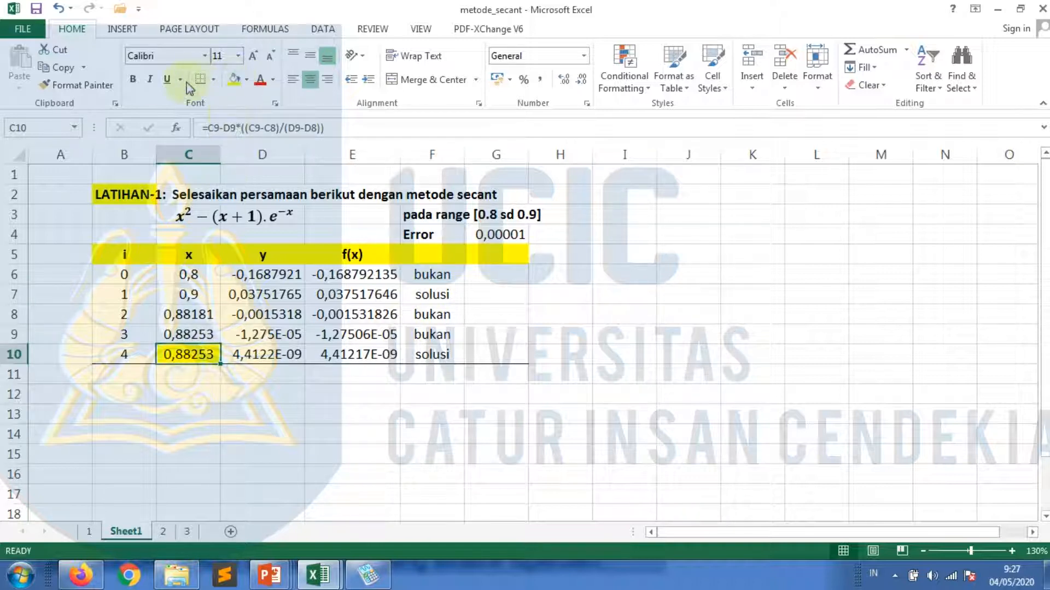
left_click(132, 79)
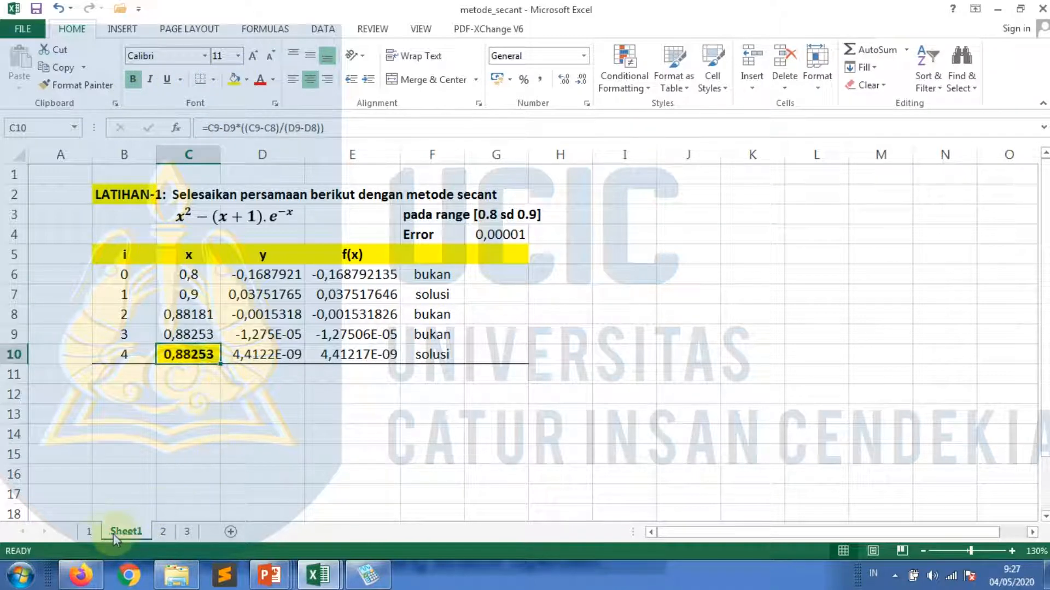
- Compare the number formatting with the finished table on sheet 1 and return to Sheet1
left_click(88, 532)
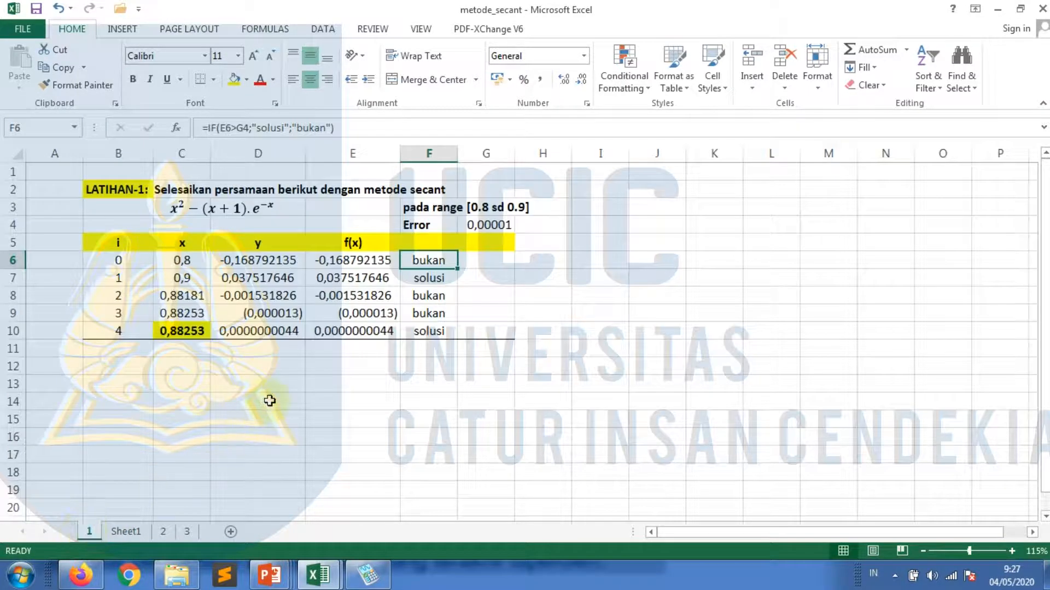
scroll(267, 401, "up", 1)
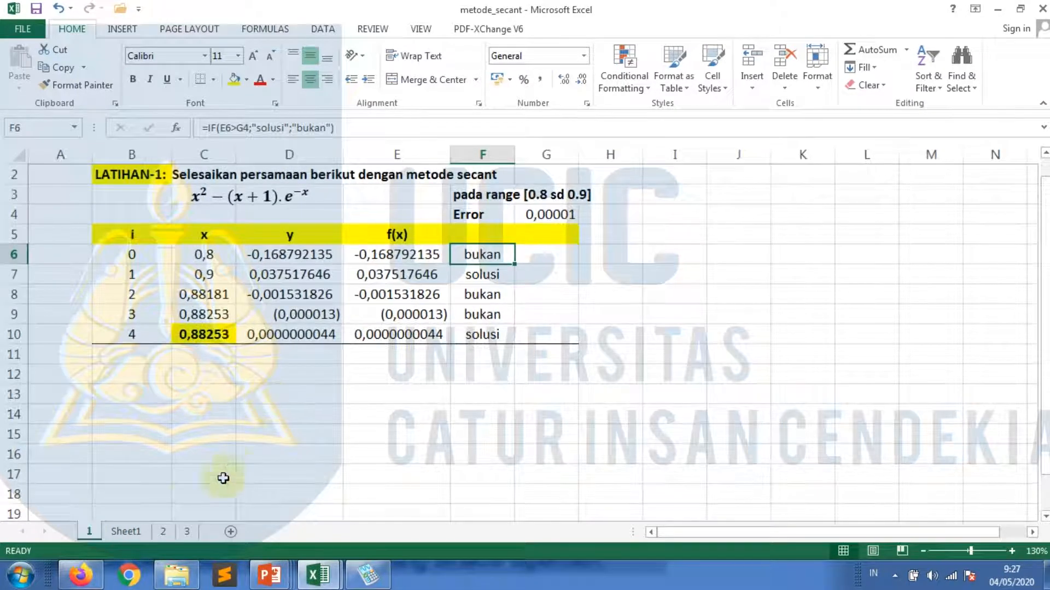
left_click(126, 531)
- Format the y value in D10 with comma style and ten decimals, widening column D to fit it
left_click(290, 361)
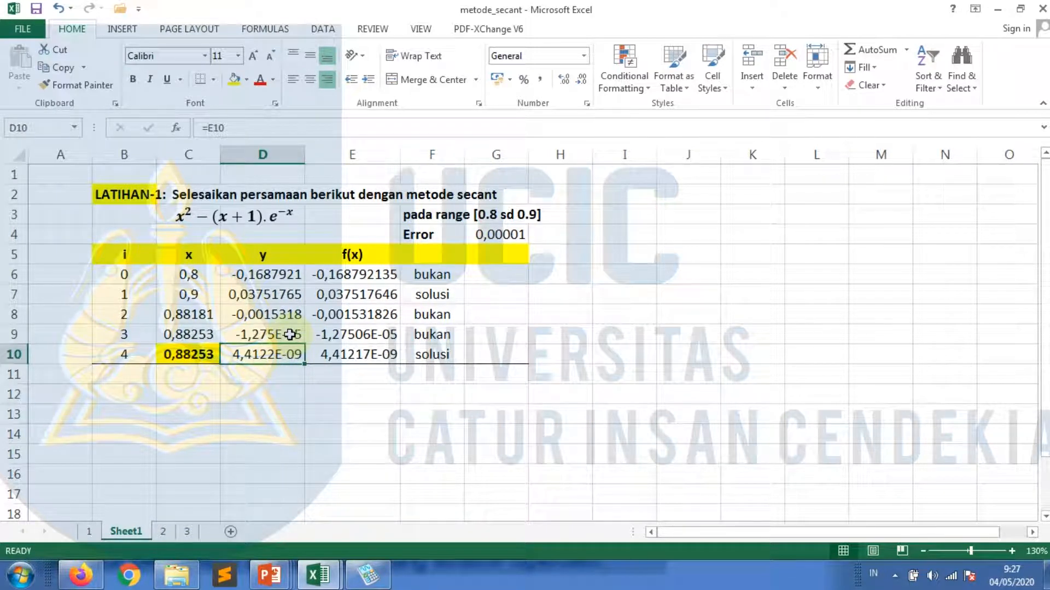
left_click(545, 85)
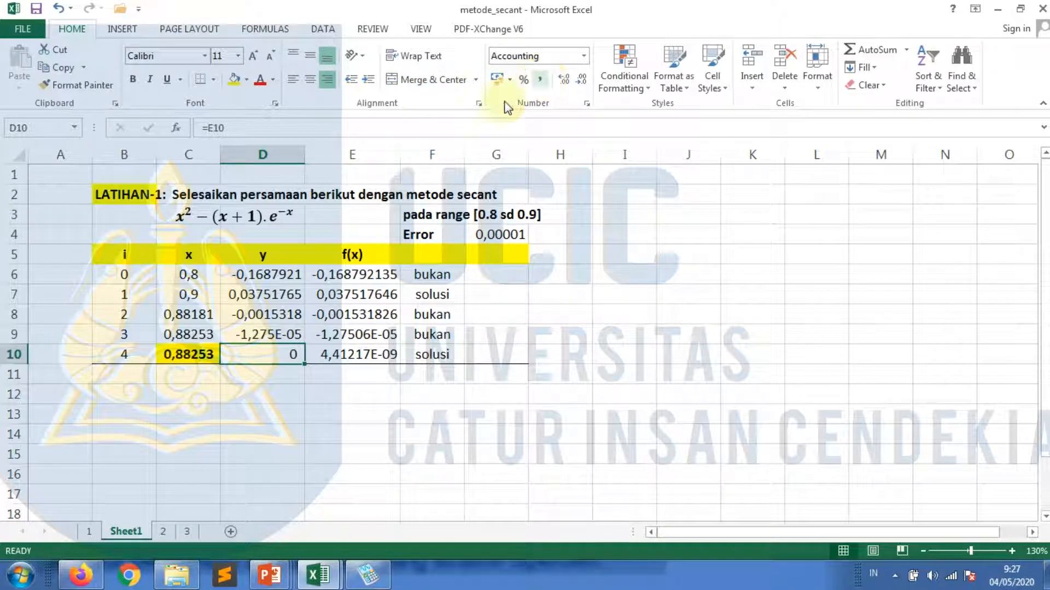
left_click(565, 78)
left_click(566, 78)
left_click(566, 79)
left_click(565, 79)
left_click(565, 79)
left_click(565, 79)
left_click(565, 78)
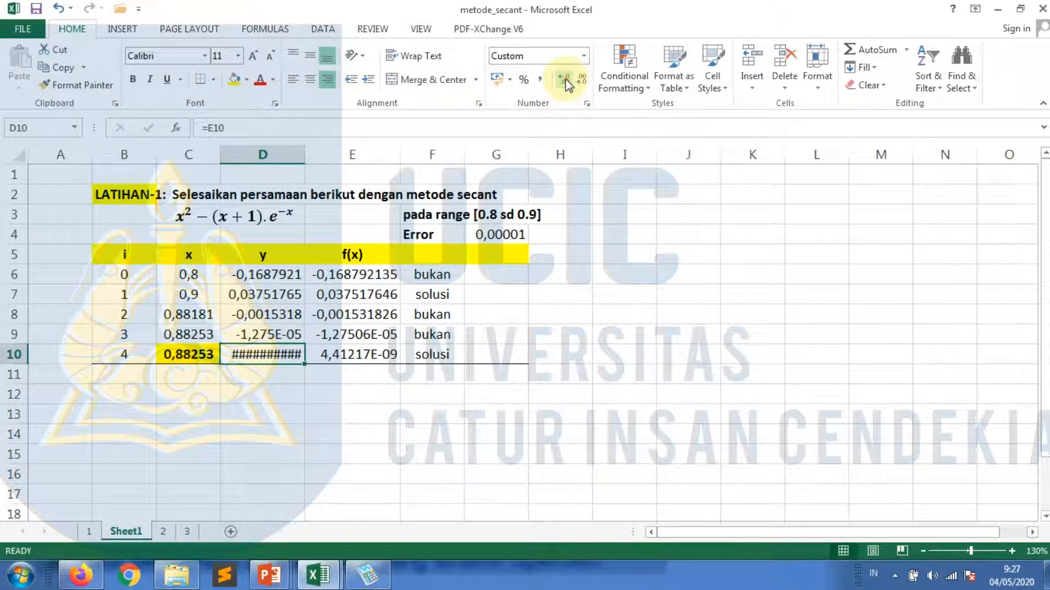
left_click_drag(304, 155, 336, 156)
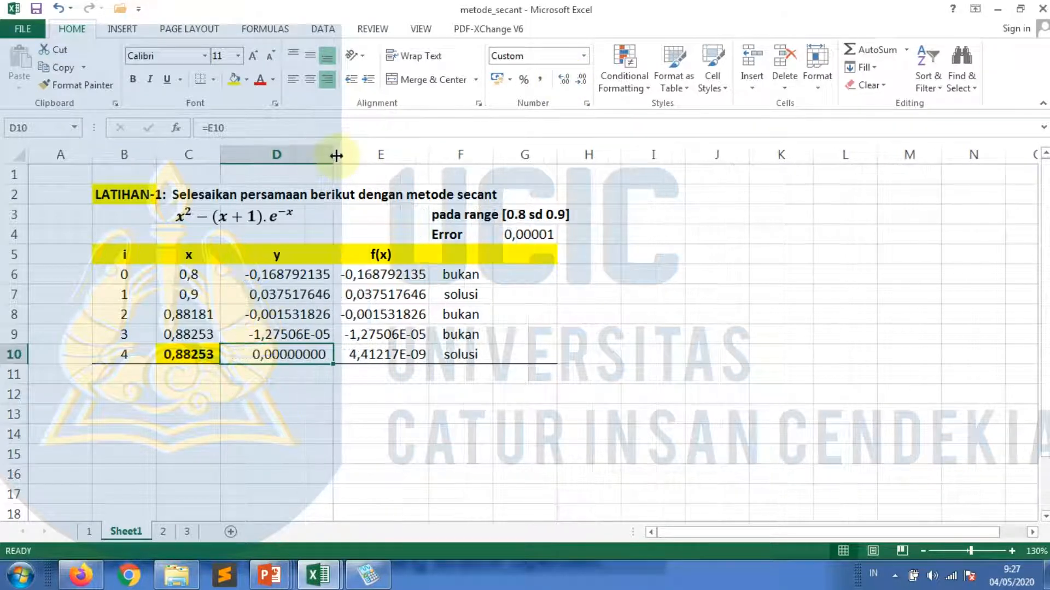
left_click(569, 82)
left_click(568, 82)
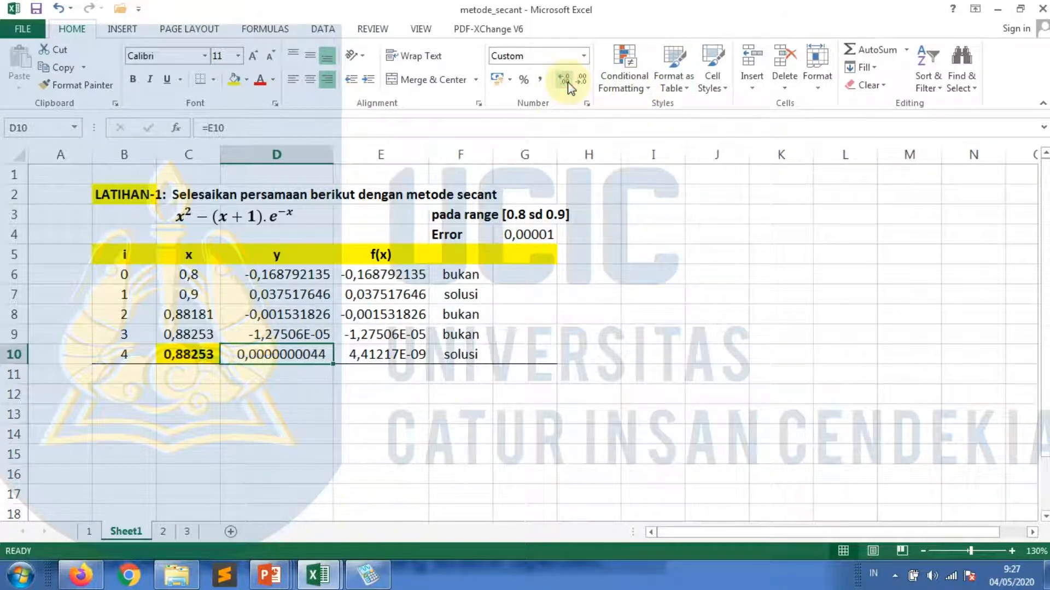
- Format the y value in D9 with comma style and six decimals
left_click(300, 333)
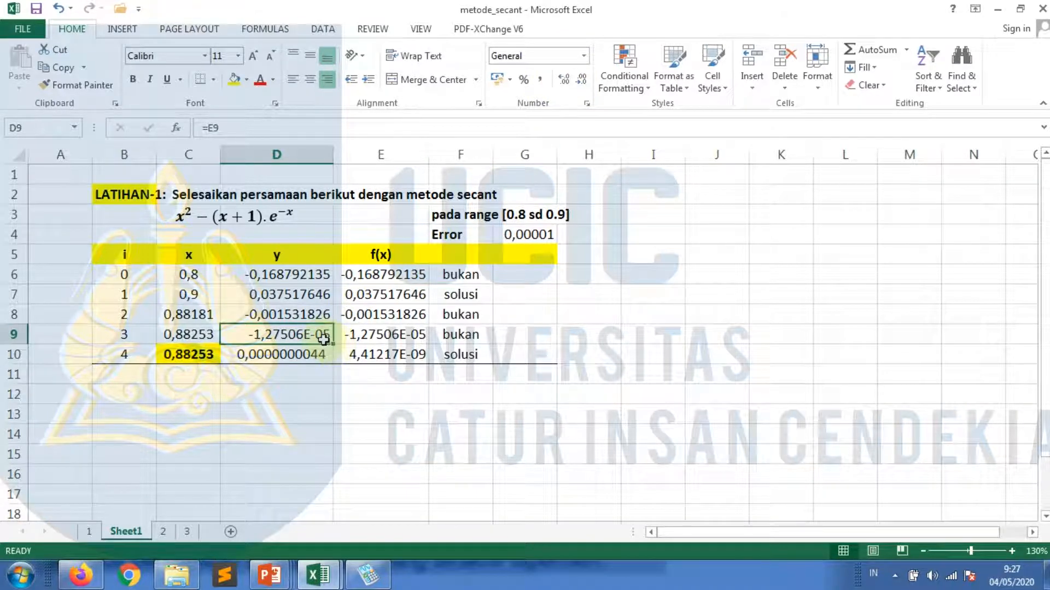
left_click(544, 82)
left_click(568, 79)
left_click(568, 79)
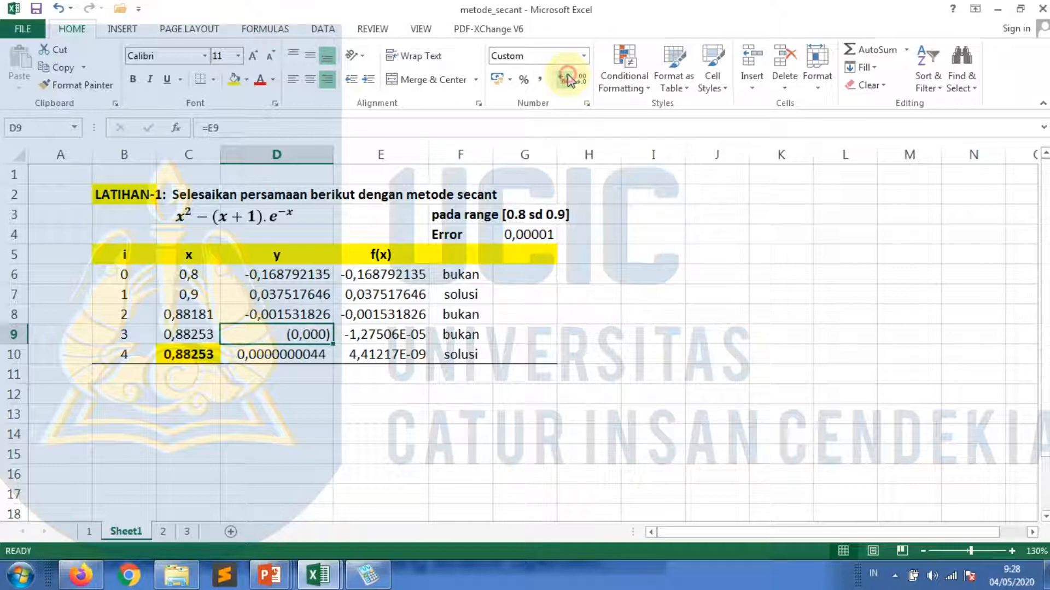
left_click(568, 80)
left_click(569, 80)
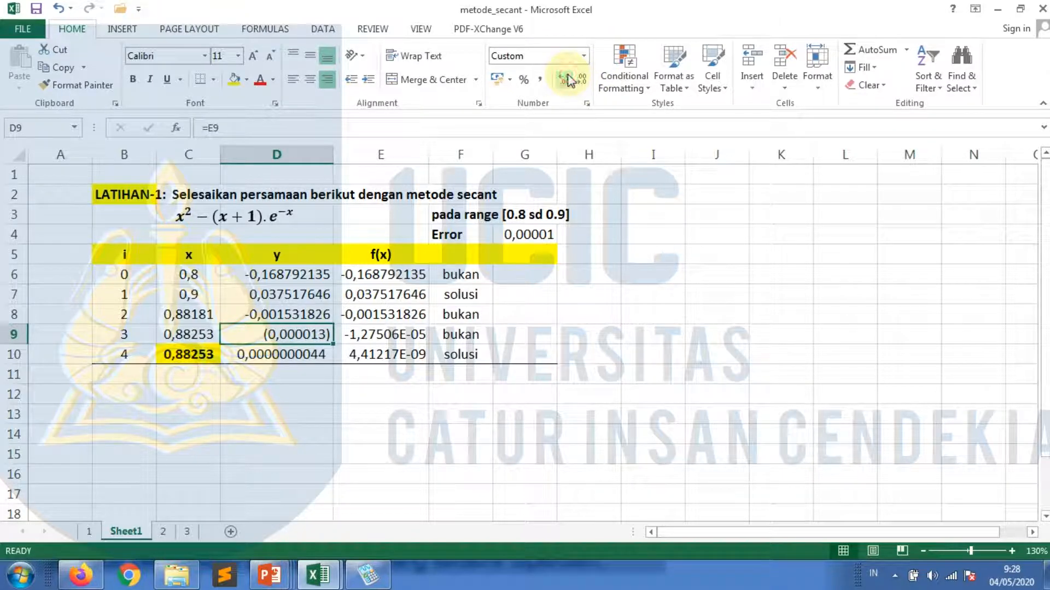
- Show seven decimals in D9 and format the f(x) values in E9:E10 with comma style and nine decimals, widening column E to fit
left_click(569, 80)
left_click(409, 333)
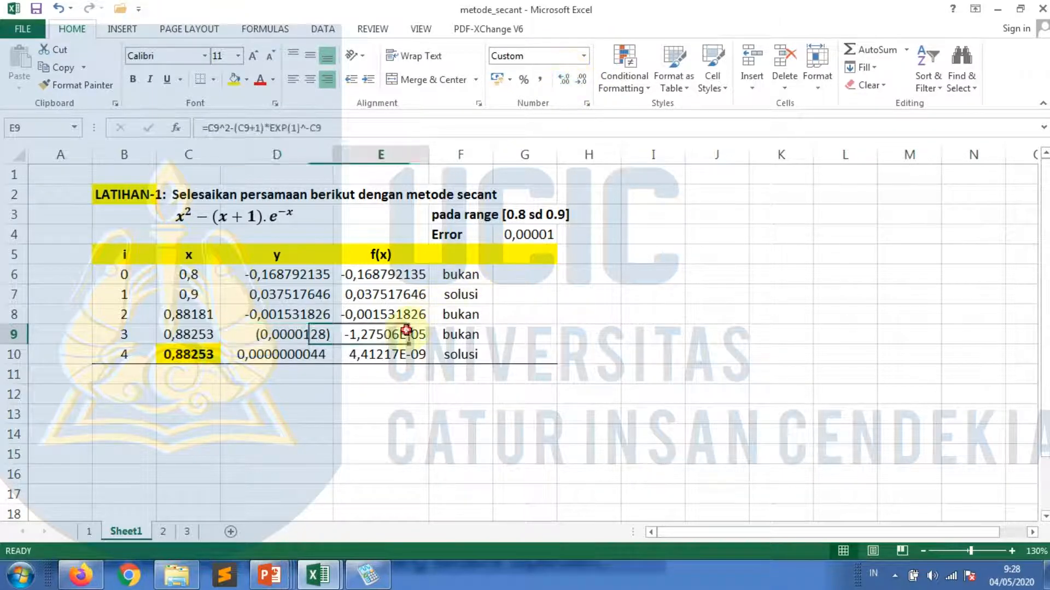
left_click_drag(409, 334, 405, 354)
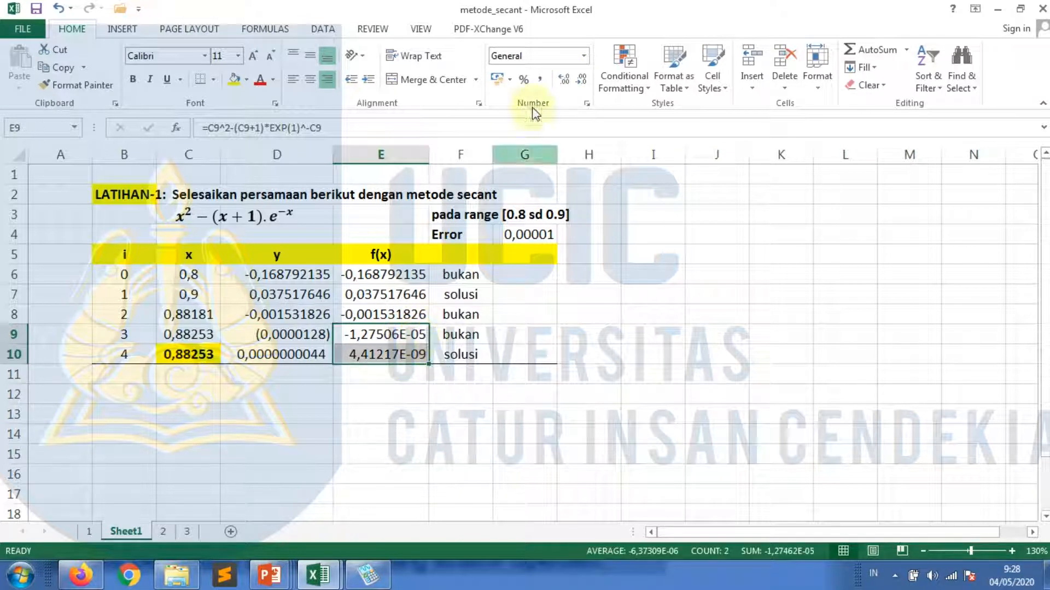
left_click(540, 81)
left_click(563, 80)
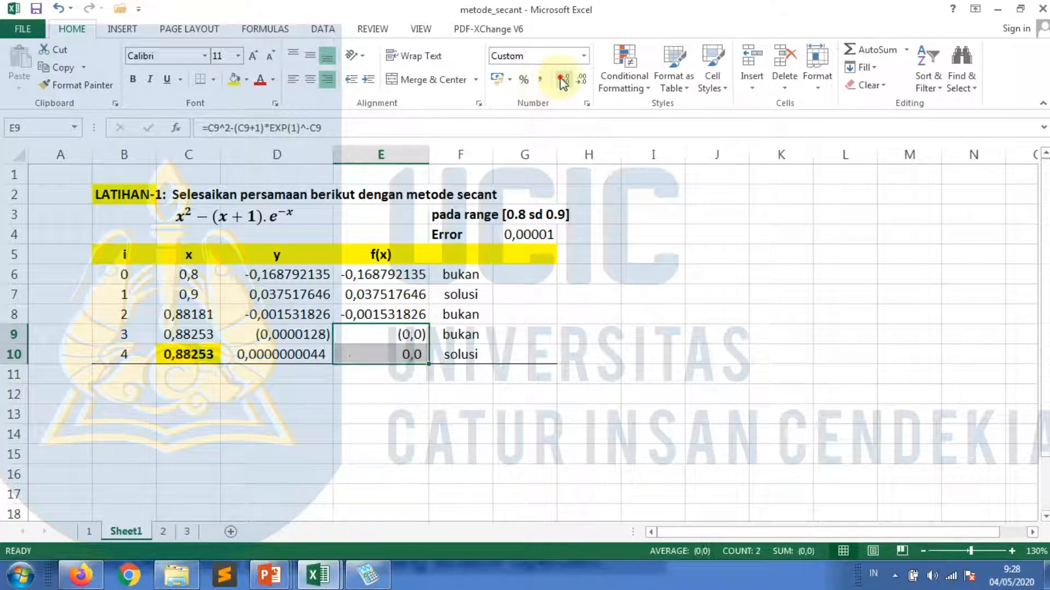
left_click(563, 80)
left_click(564, 80)
left_click(563, 80)
left_click(563, 80)
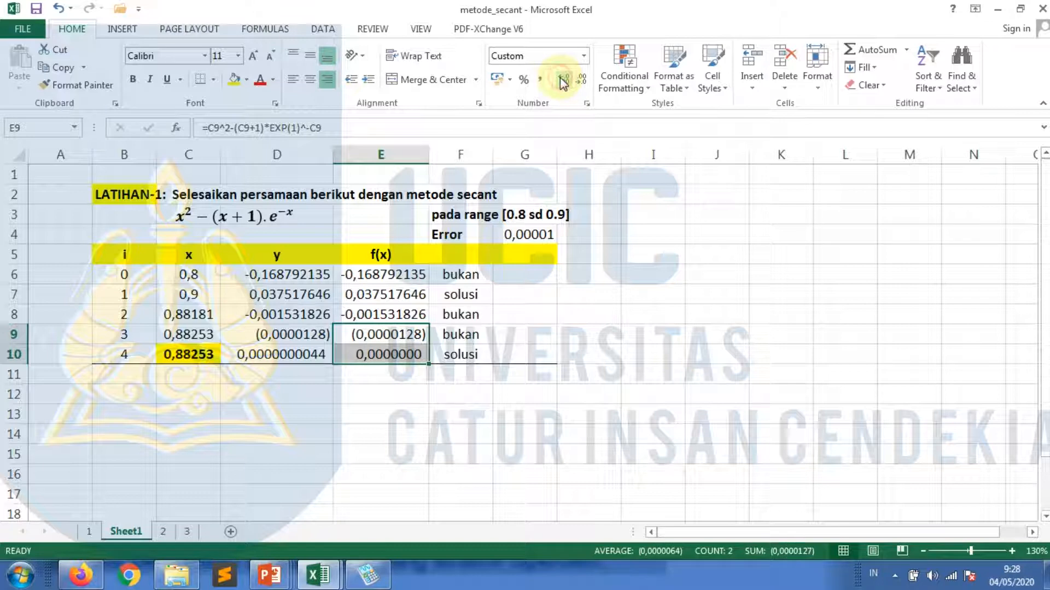
left_click(563, 80)
left_click(563, 79)
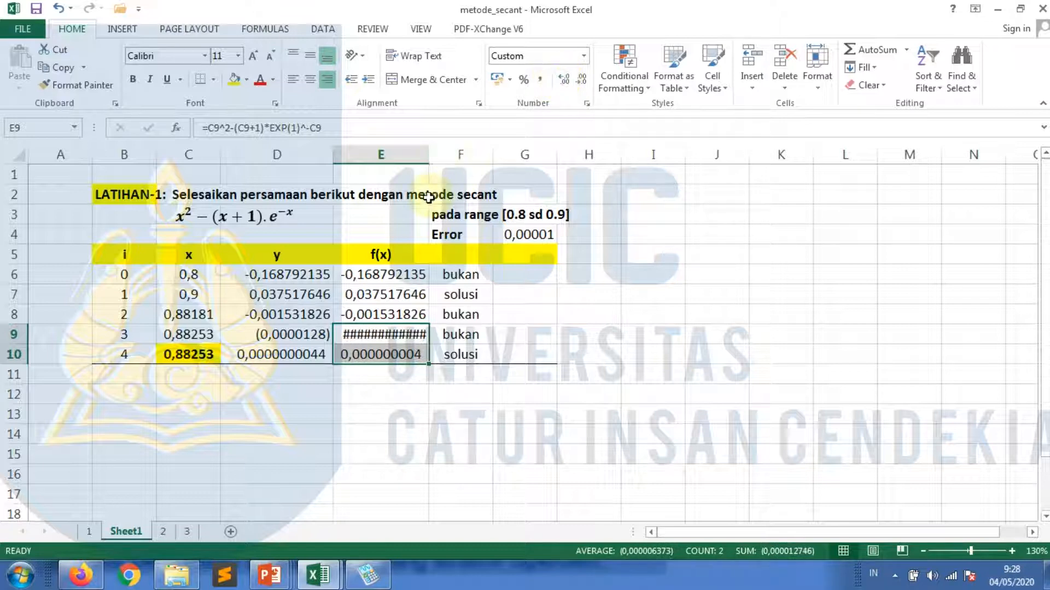
left_click_drag(430, 152, 435, 150)
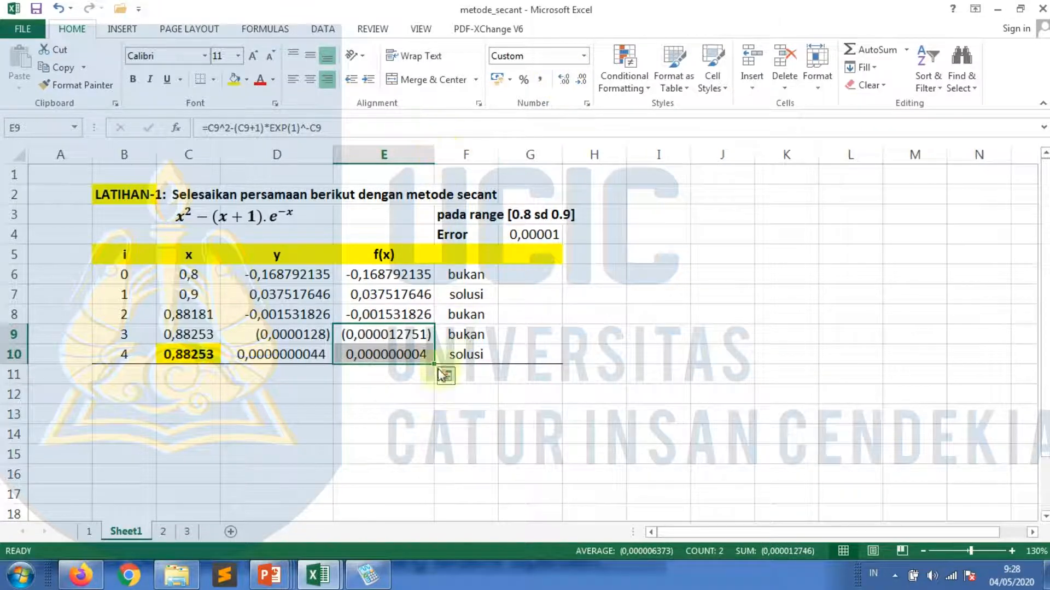
left_click(396, 405)
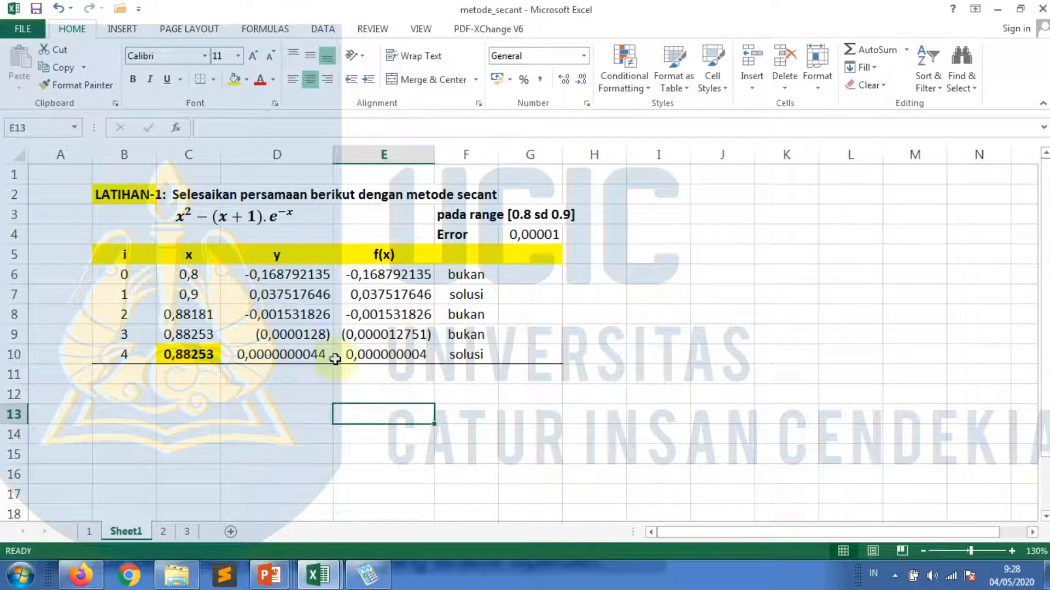
- Compare the final y value in D10 with the error tolerance in G4, and check the solution label and the x value in row 10
left_click(296, 354)
left_click(522, 235)
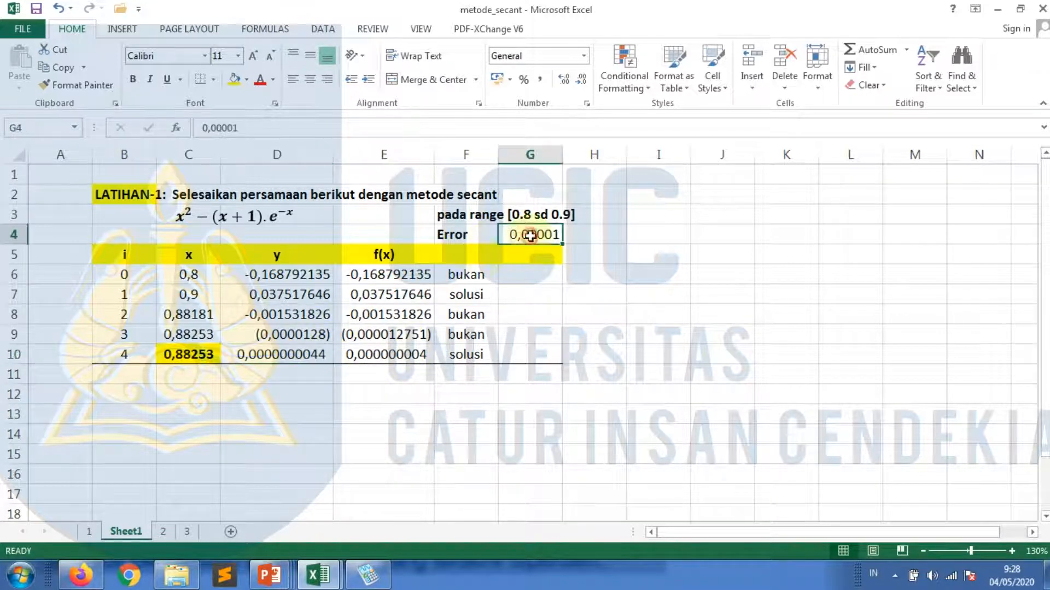
left_click(321, 354)
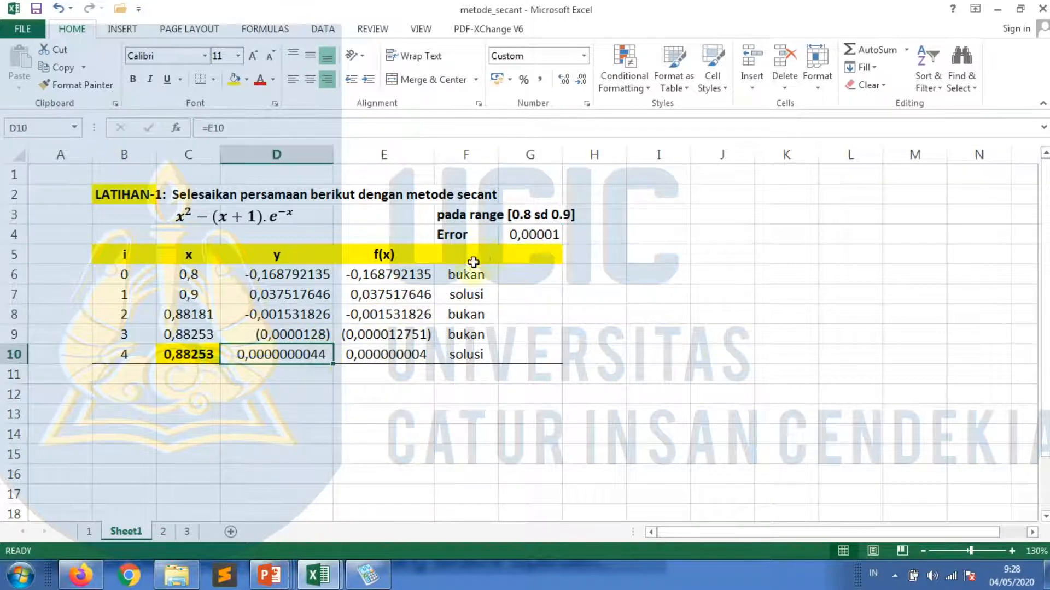
left_click(531, 232)
left_click(478, 354)
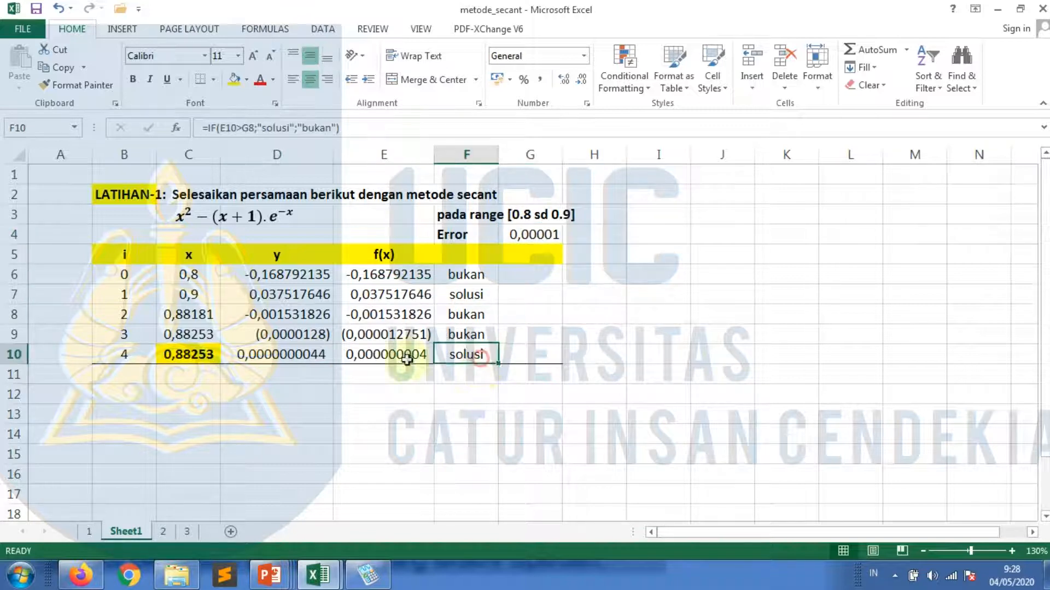
left_click(214, 353)
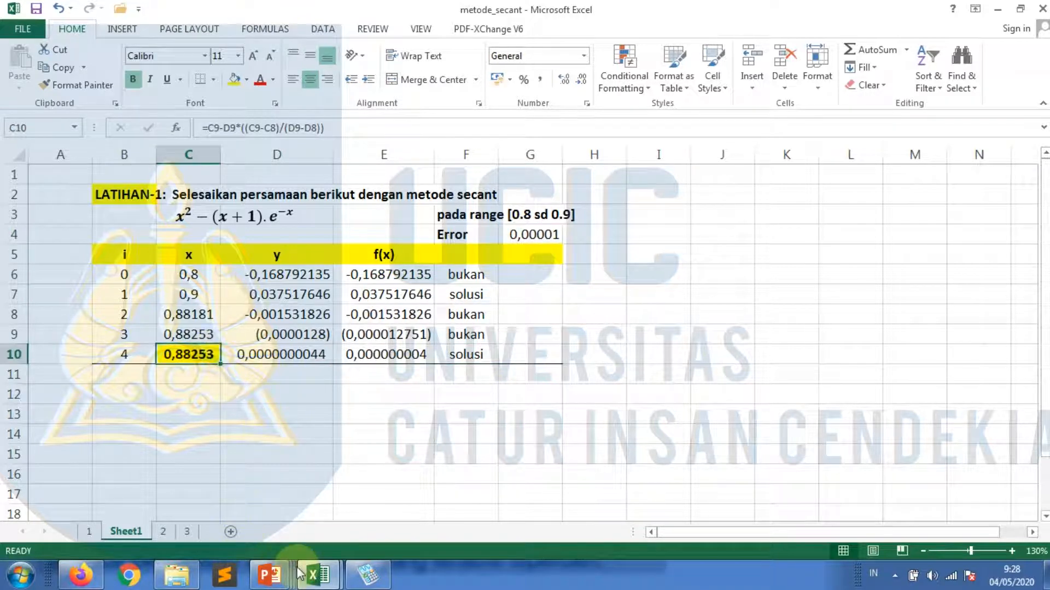
- Switch to the PowerPoint slide show and advance to the Contoh-1 Metode Secant slide
left_click(269, 574)
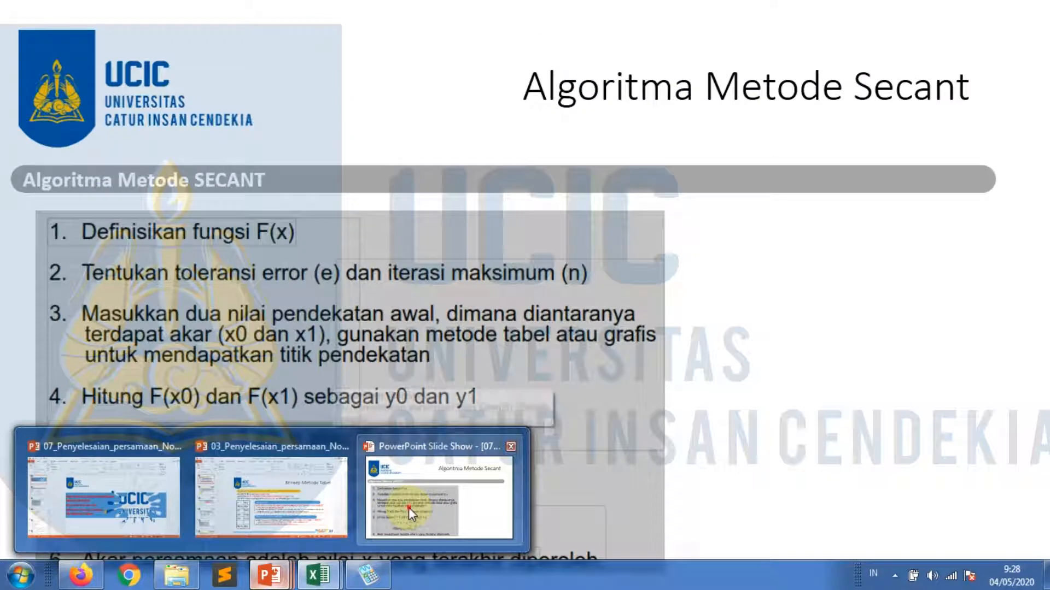
left_click(408, 507)
key("Right")
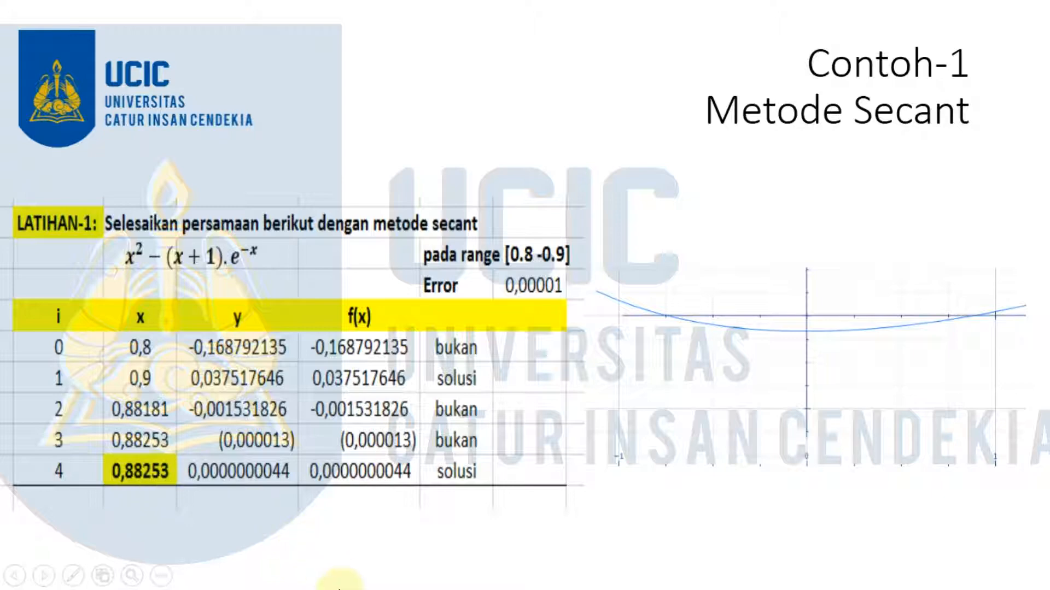
- Switch to Microsoft Mathematics and examine where the graph of x^2 − (x + 1)·e^−x crosses the x-axis on the positive side
key("super")
left_click(366, 574)
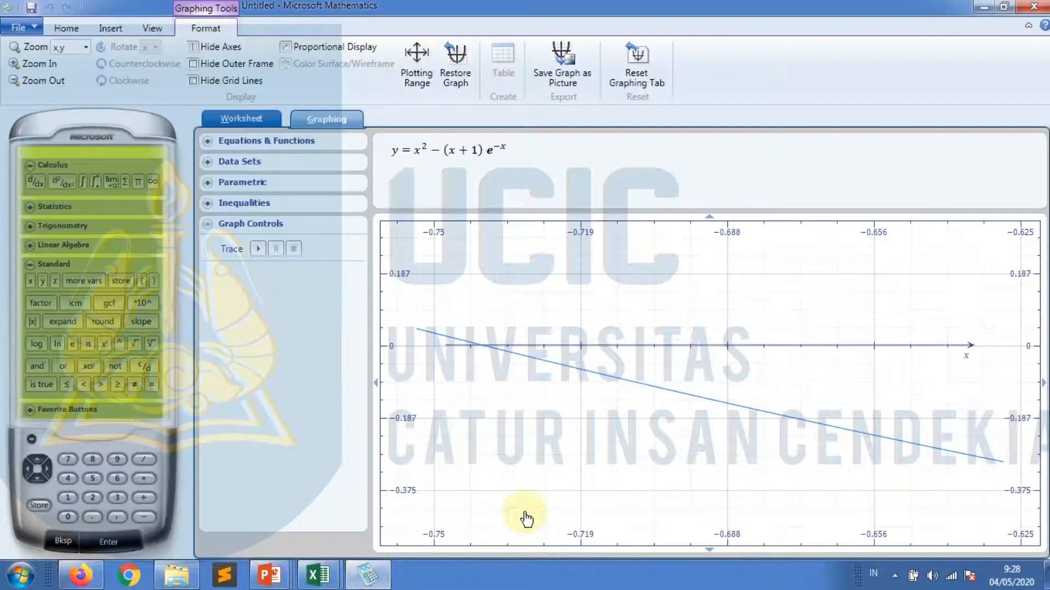
left_click_drag(704, 470, 522, 459)
scroll(852, 442, "down", 5)
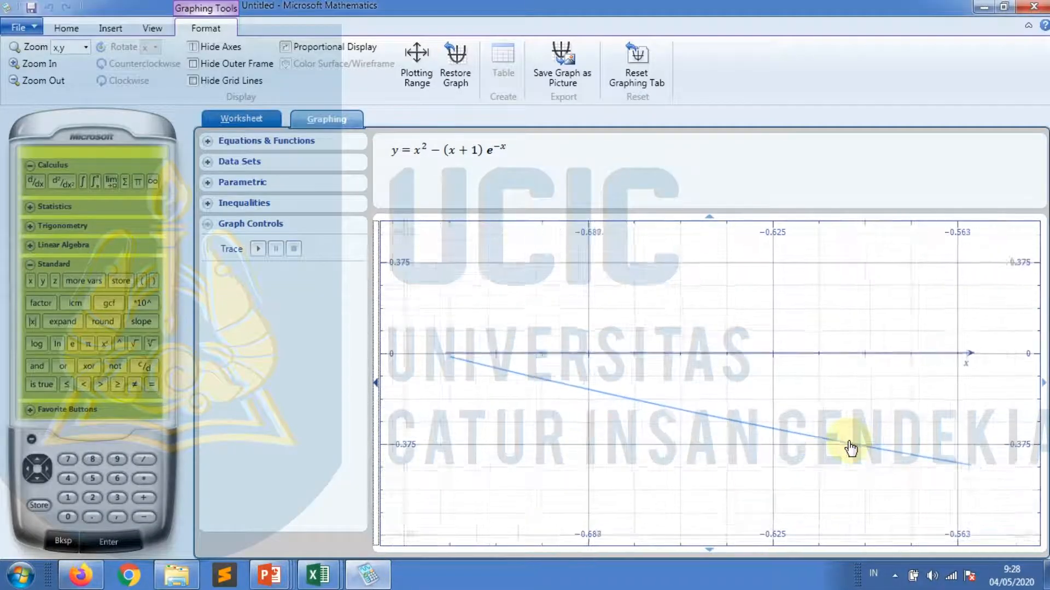
scroll(858, 442, "down", 1)
left_click_drag(858, 442, 435, 421)
left_click_drag(952, 439, 578, 389)
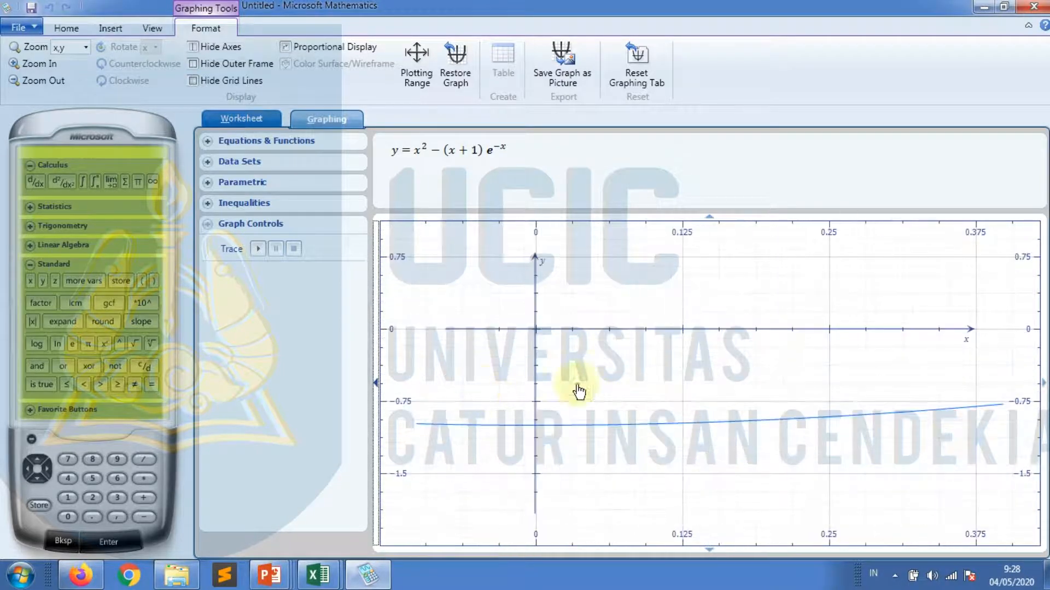
left_click_drag(868, 380, 466, 423)
left_click_drag(949, 391, 494, 396)
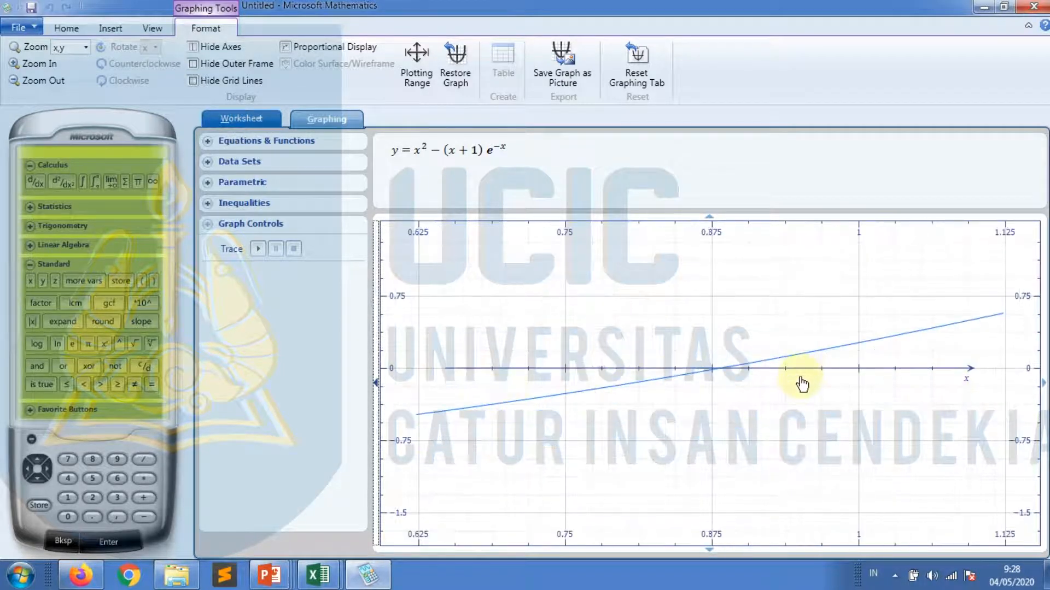
scroll(802, 384, "up", 5)
left_click_drag(762, 391, 776, 317)
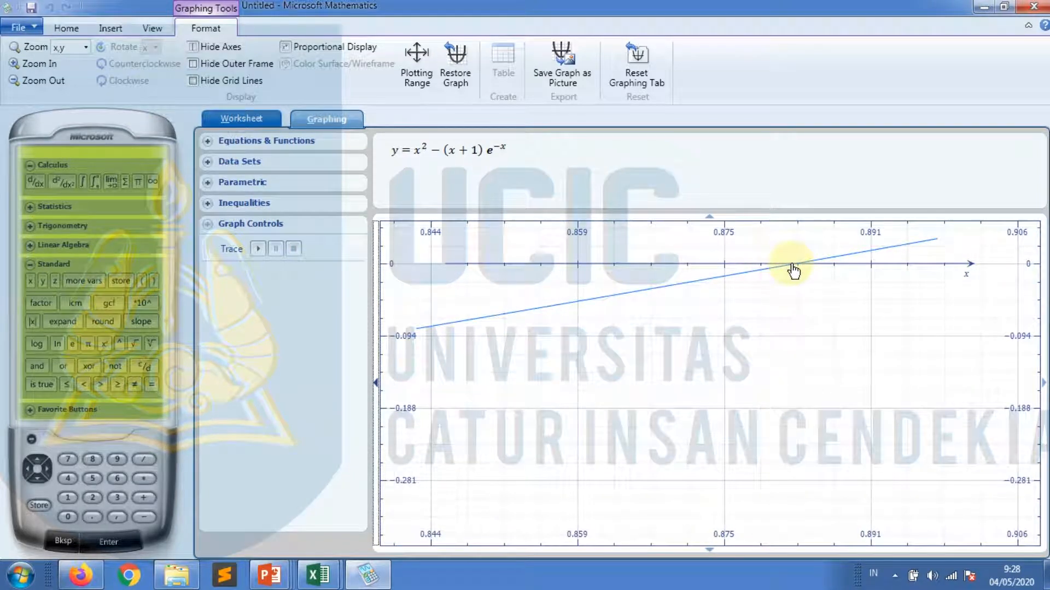
- Examine where the graph crosses the x-axis on the negative side to find a starting range for the other root
left_click_drag(465, 352, 978, 359)
left_click_drag(565, 372, 1003, 356)
left_click_drag(394, 398, 960, 378)
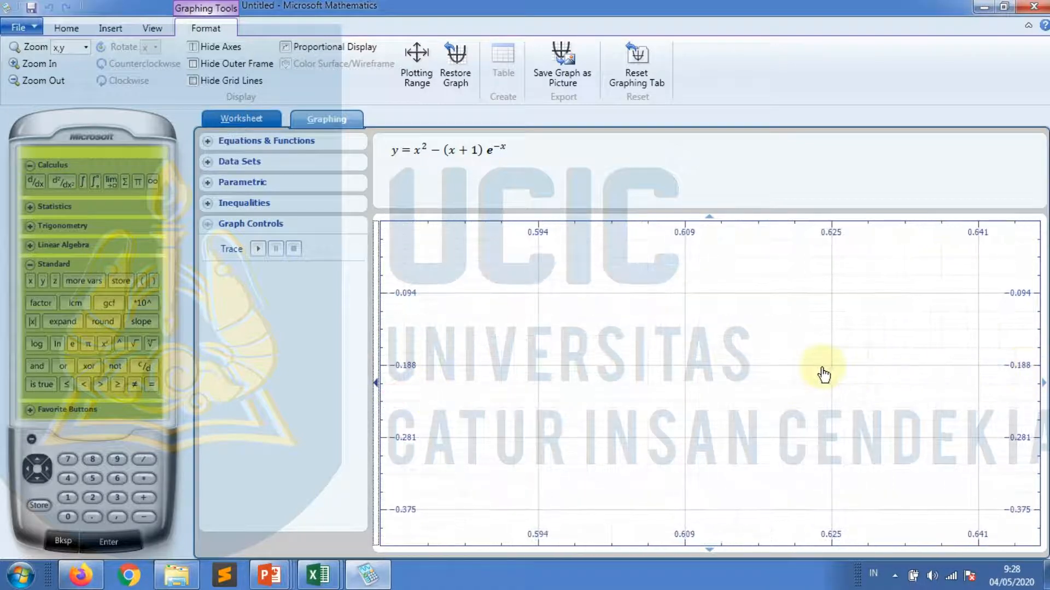
scroll(824, 380, "down", 3)
scroll(821, 376, "down", 4)
left_click_drag(511, 361, 912, 358)
left_click_drag(503, 394, 938, 384)
left_click_drag(590, 377, 1027, 382)
left_click_drag(560, 389, 962, 400)
left_click_drag(463, 379, 927, 390)
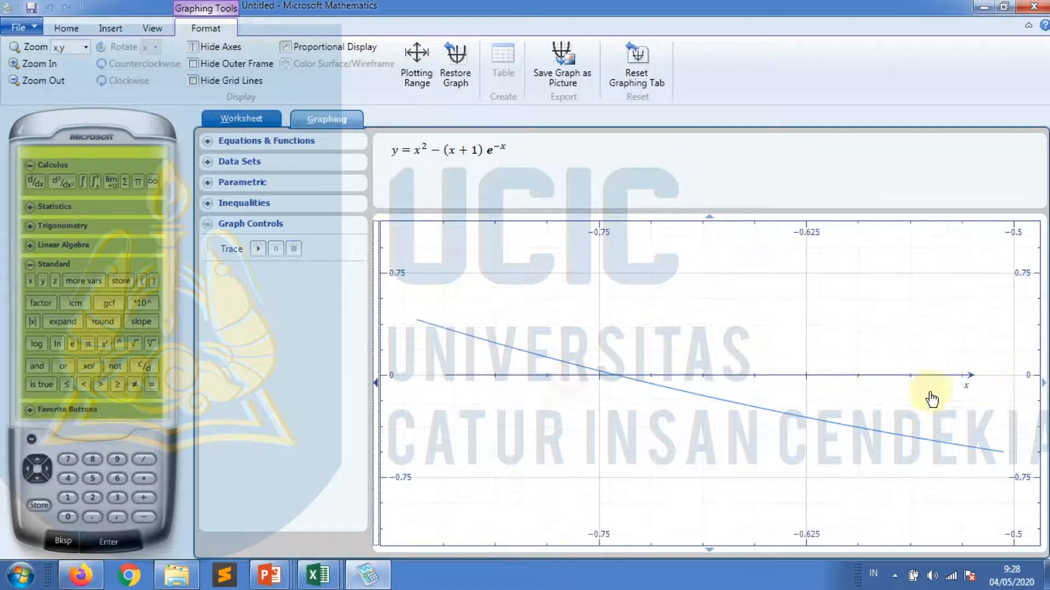
left_click_drag(572, 352, 744, 384)
scroll(847, 399, "up", 3)
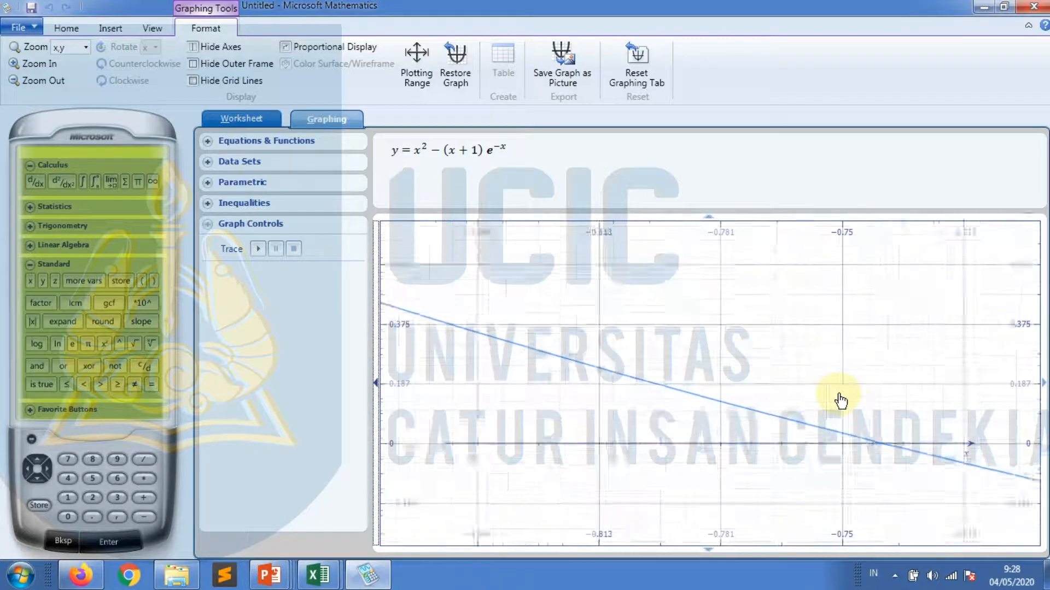
left_click_drag(866, 397, 595, 365)
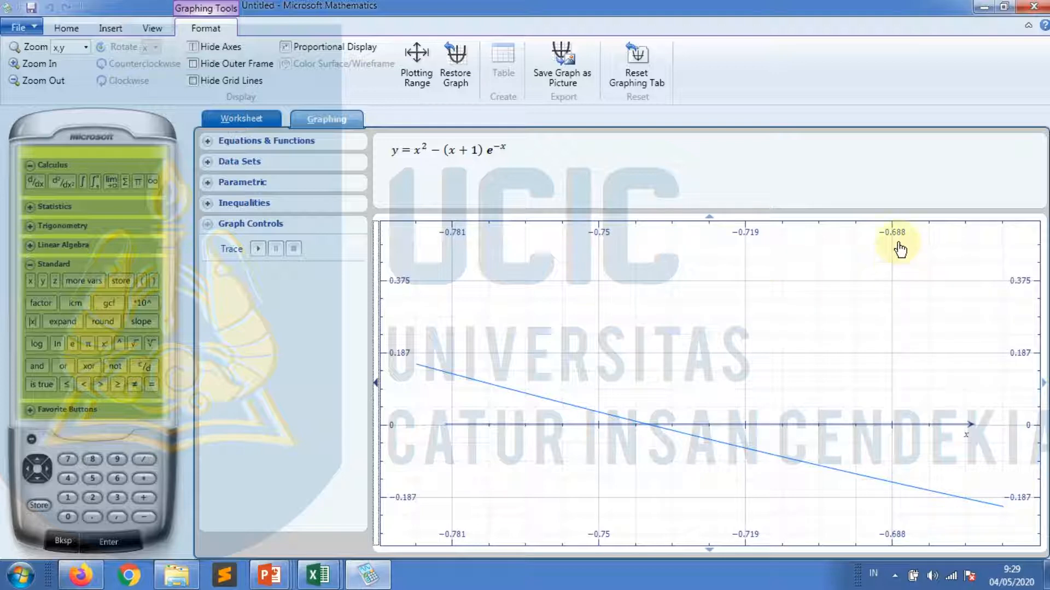
- Switch to the metode_secant workbook in Excel and set the starting x values to -0,65 in C6 and -0,7 in C7
left_click(318, 575)
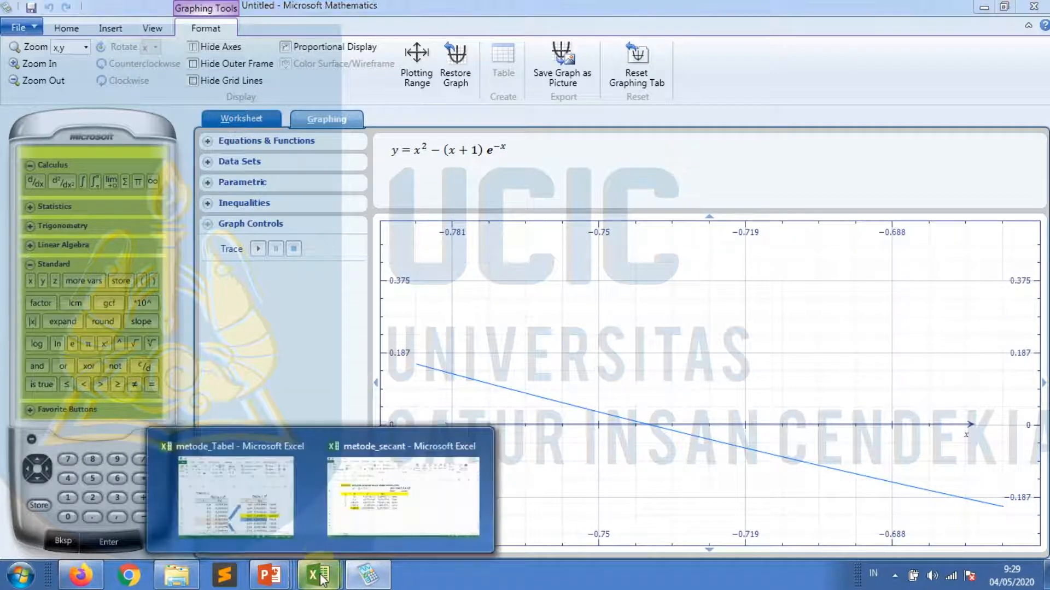
left_click(358, 506)
left_click(181, 275)
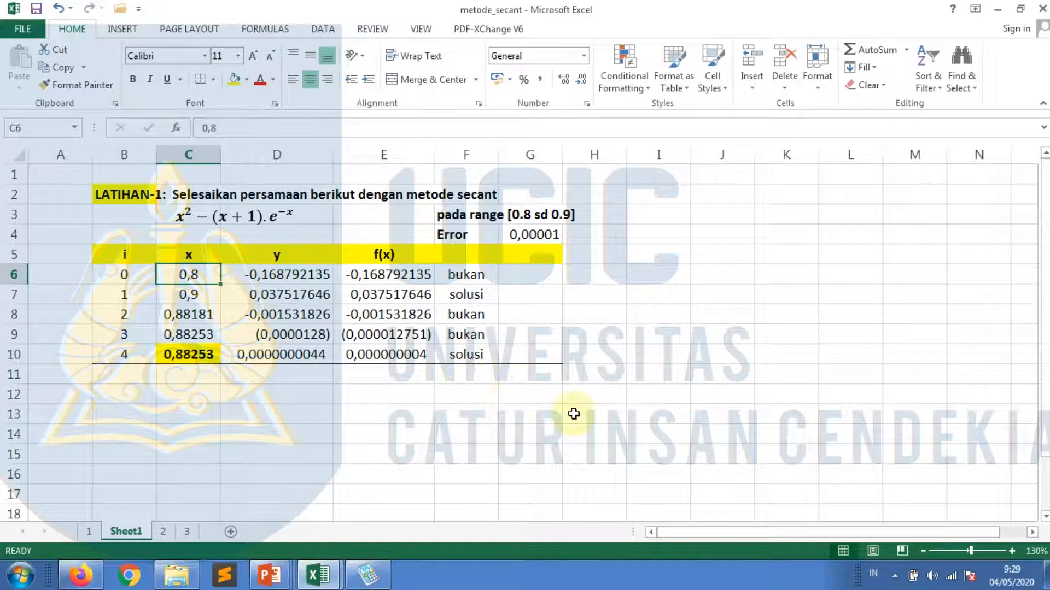
type("-0")
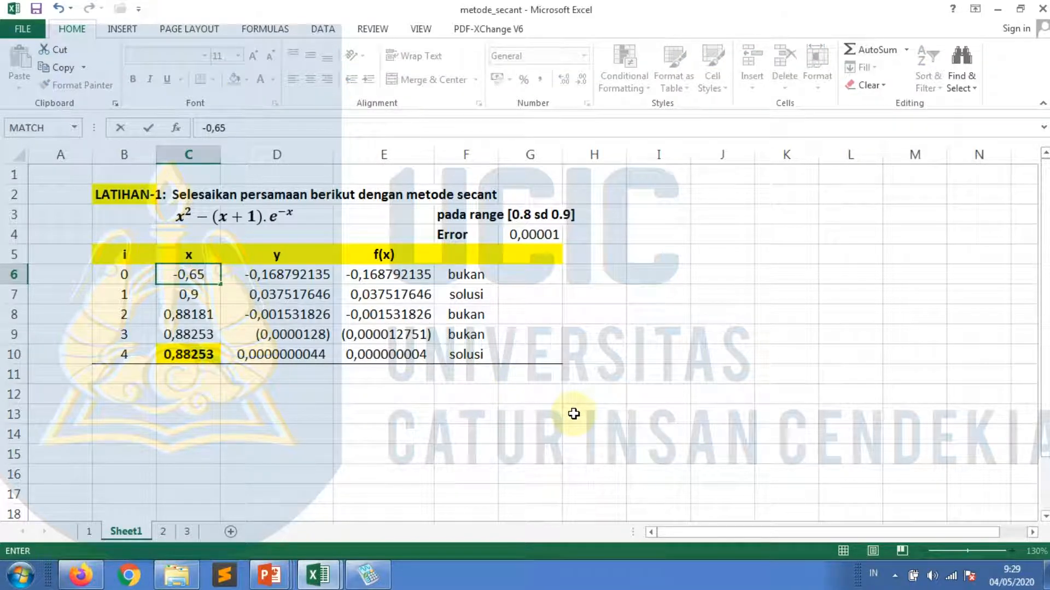
type(",65")
key("Return")
type("-0")
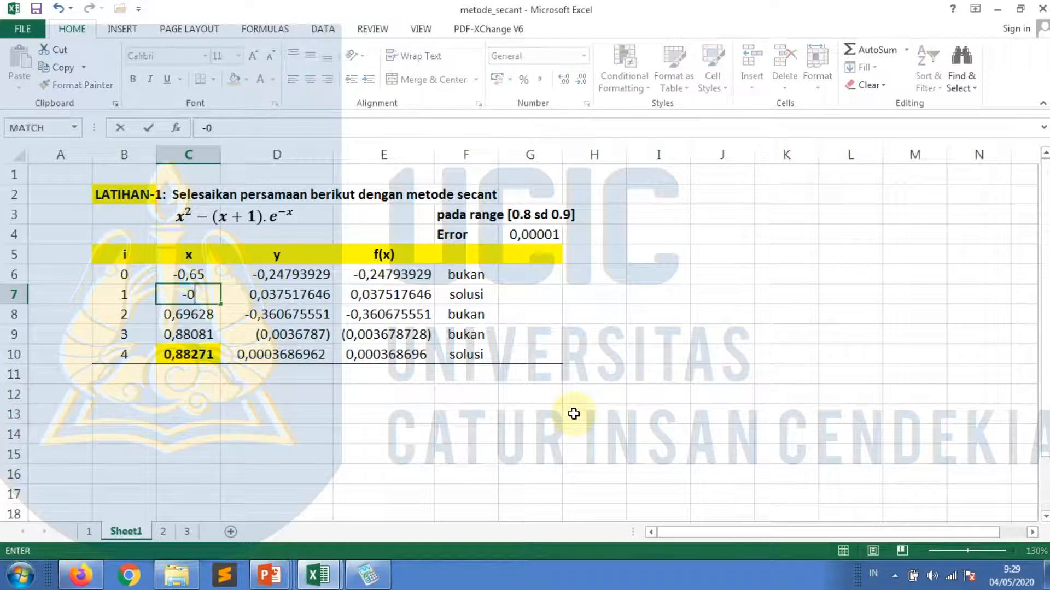
type(",7")
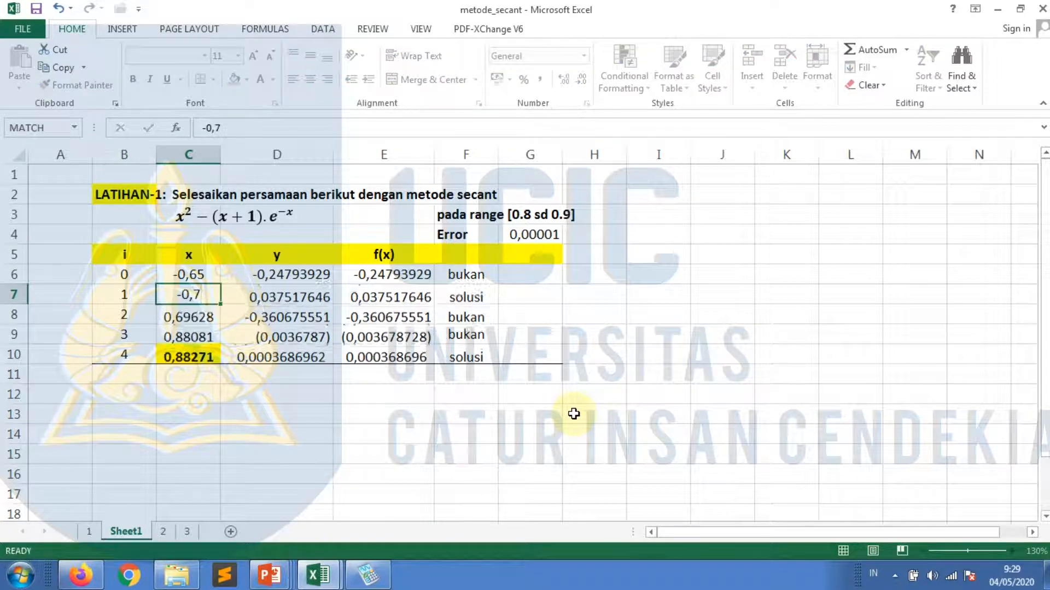
key("Return")
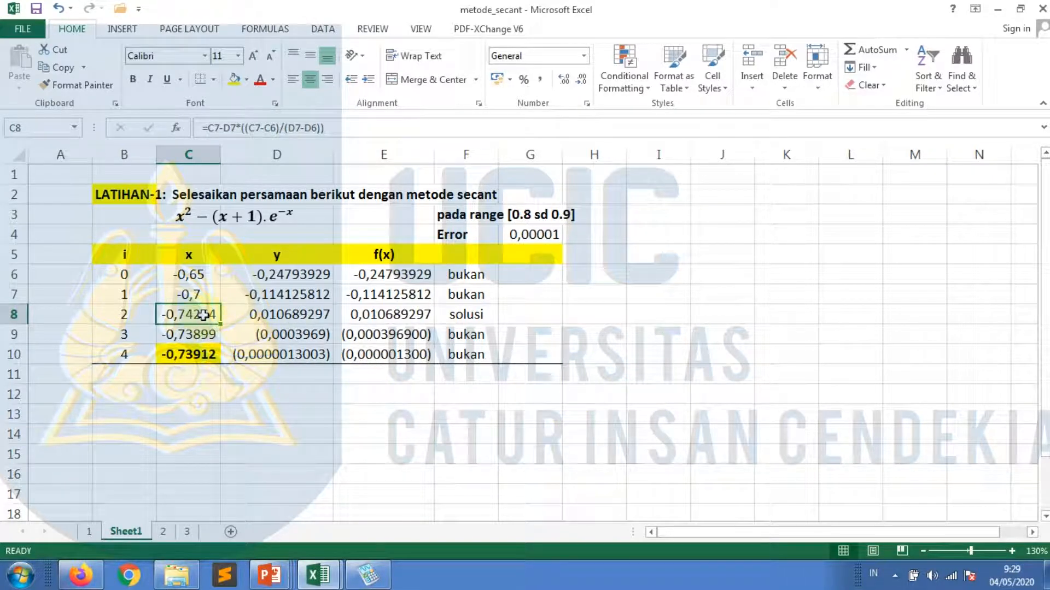
mouse_move(204, 315)
left_mouse_down()
mouse_move(405, 311)
mouse_move(201, 317)
left_mouse_up()
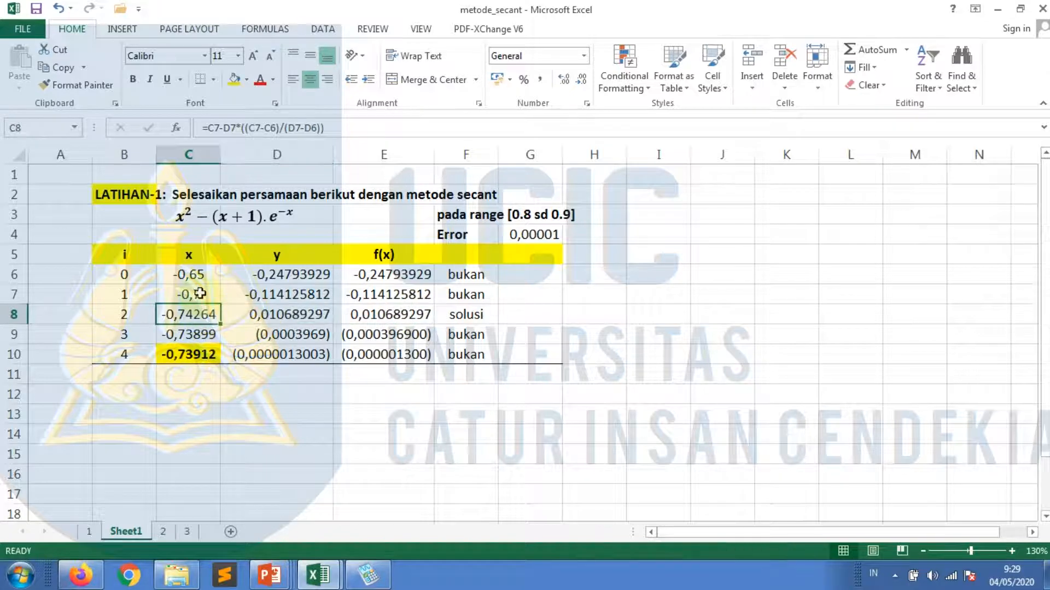
- Try -0,75 as the second starting x value in C7 and undo the change
double_click(200, 294)
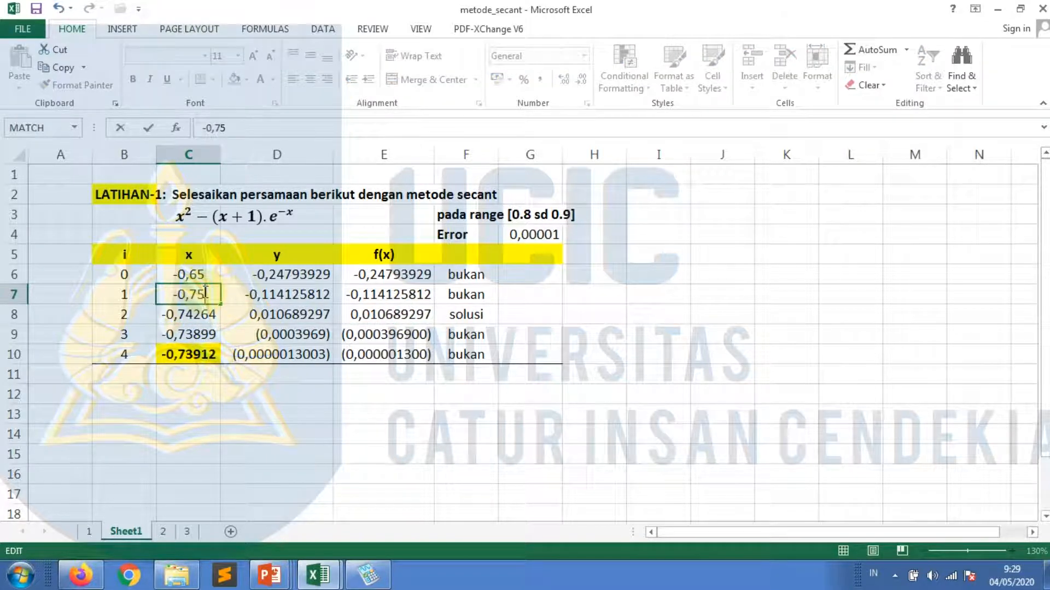
key("Return")
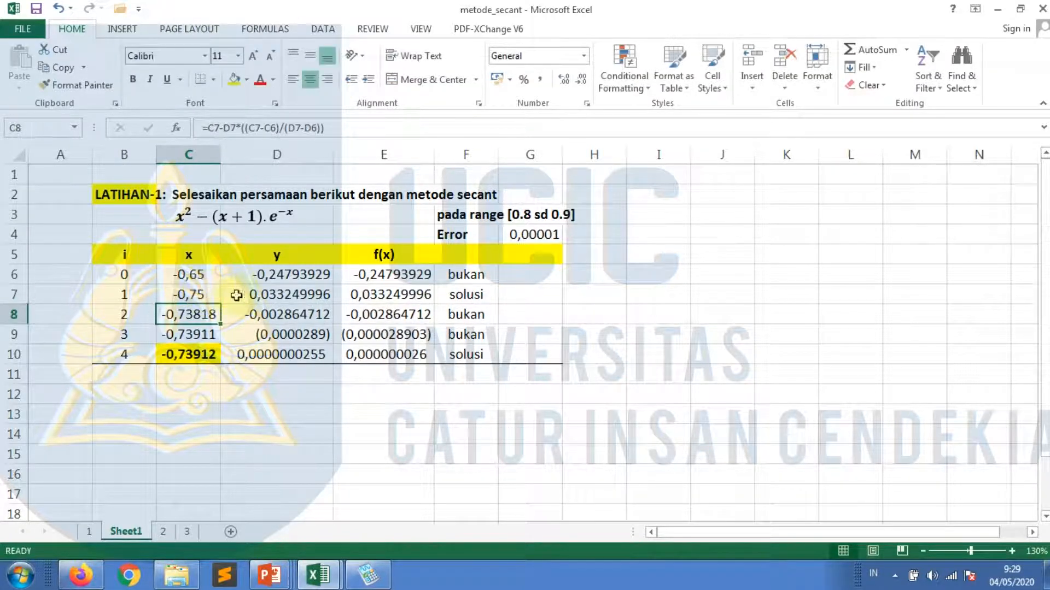
left_click(186, 297)
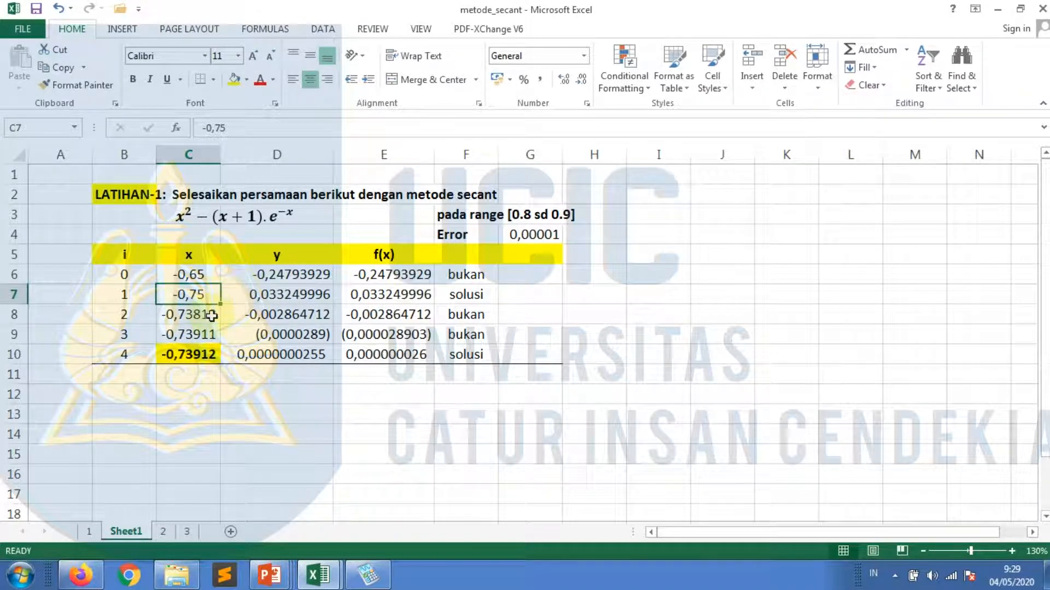
key("ctrl+z")
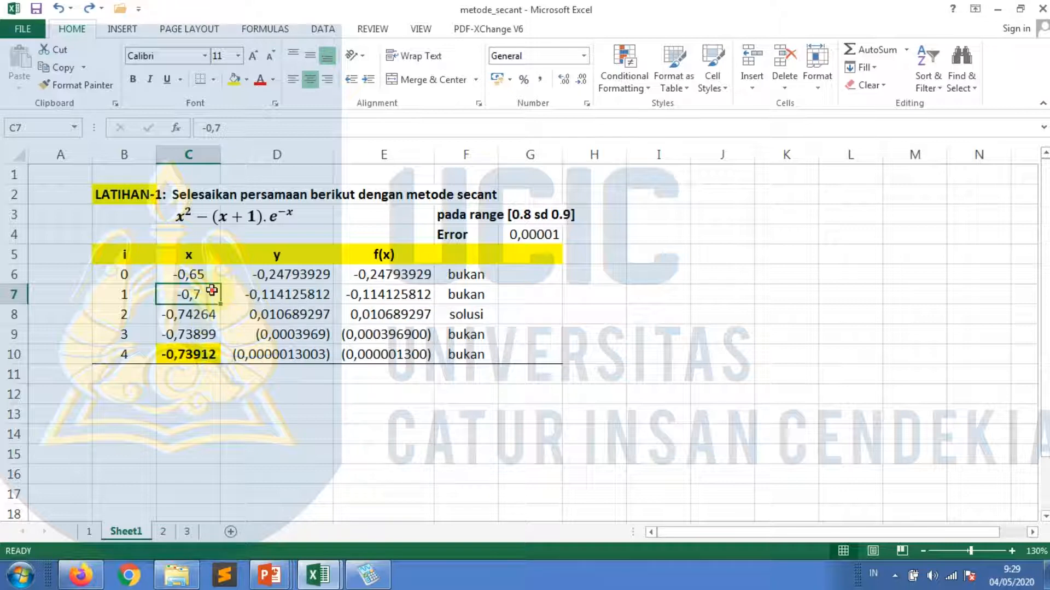
- Re-enter the second starting x value in C7 as -0,70
double_click(210, 293)
type("0")
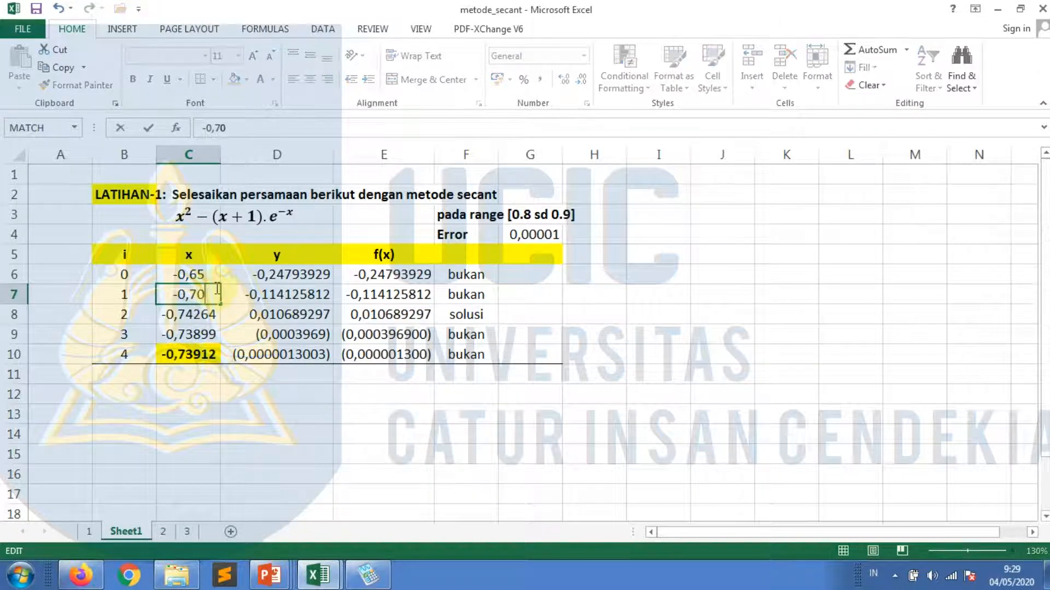
key("Return")
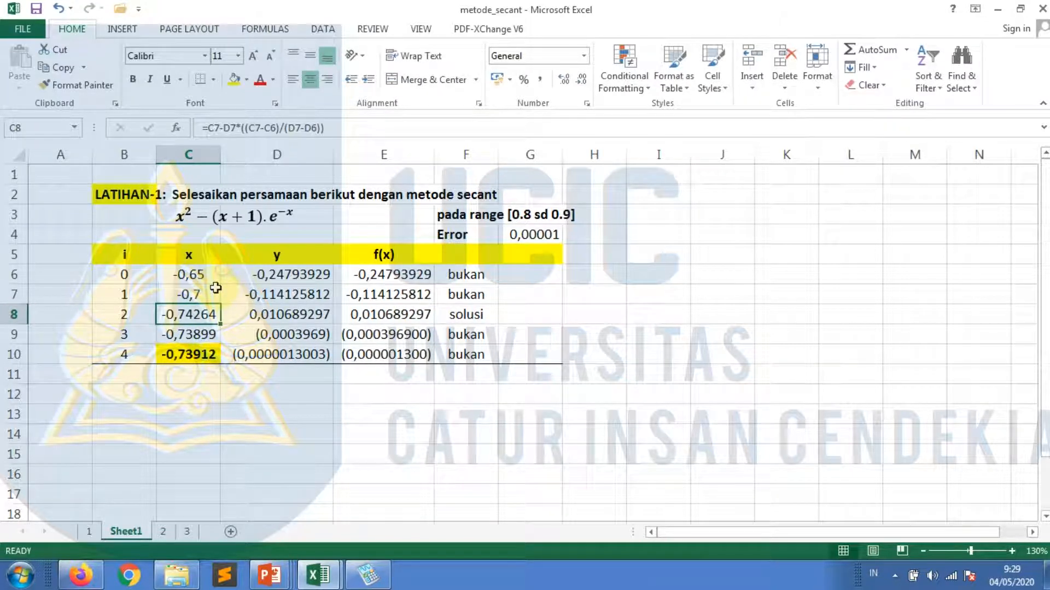
- Check the table's solution flags and compare the iterated x values with the graph's zero crossing in Microsoft Mathematics, returning to the workbook
left_click(465, 314)
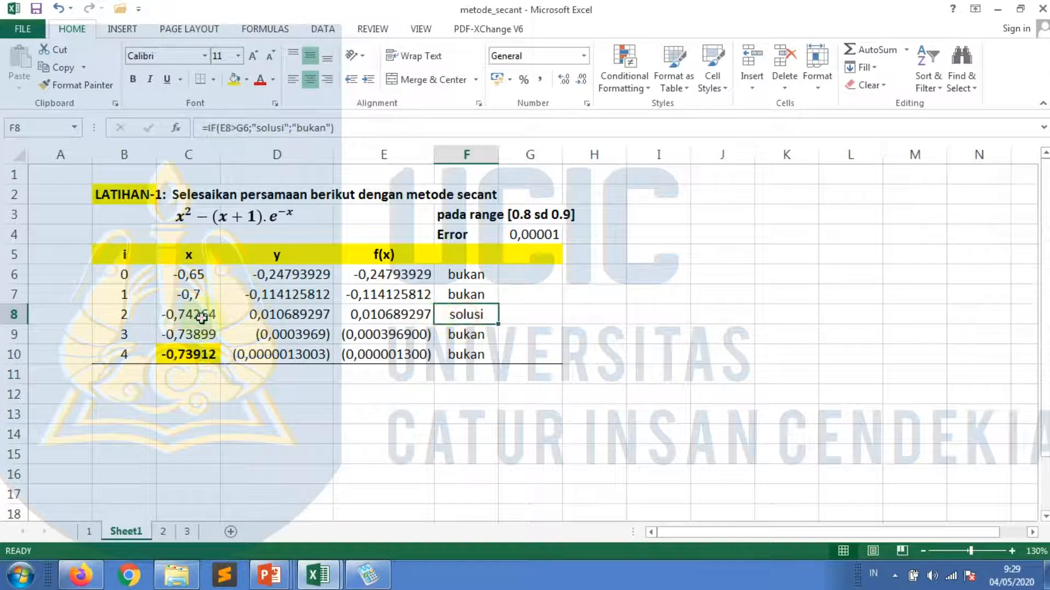
left_click(201, 318)
left_click(369, 576)
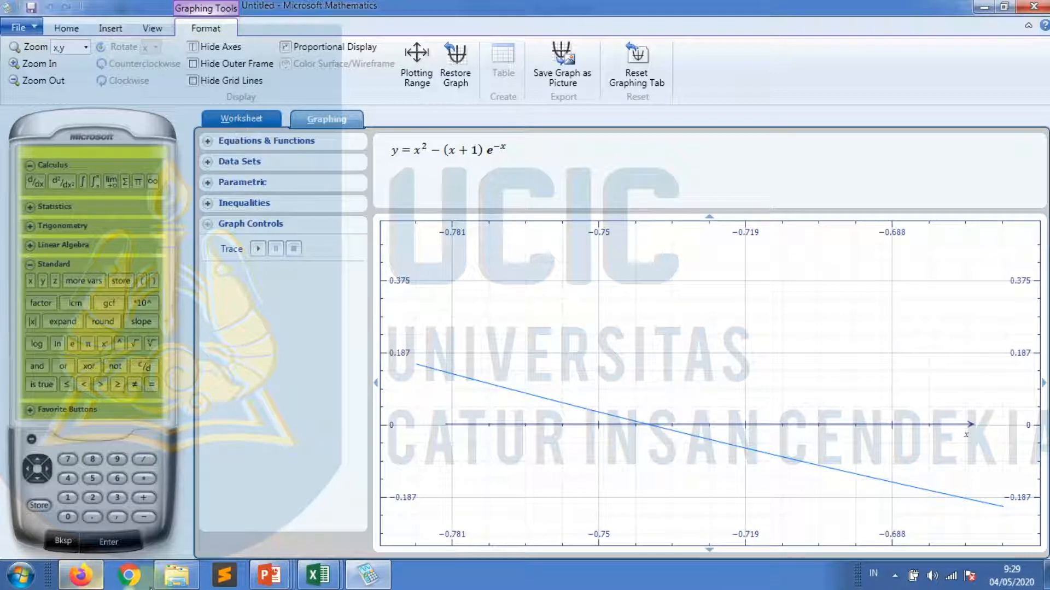
mouse_move(325, 578)
left_click(344, 454)
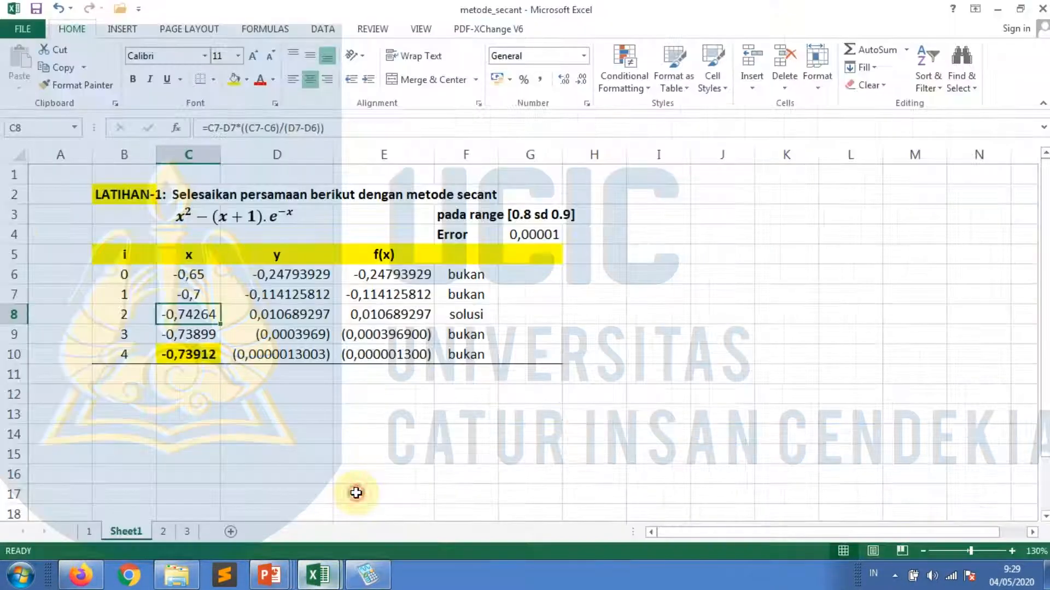
- Undo the negative starting values so C6 and C7 hold 0,8 and 0,9 again, and save the workbook
left_click(211, 294)
key("ctrl+z")
key("ctrl+z")
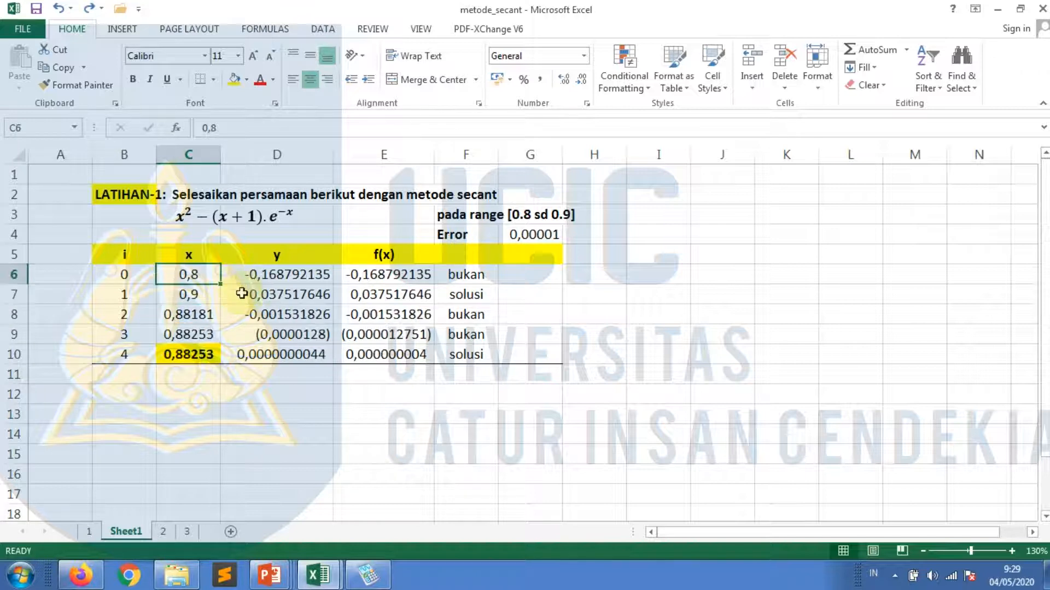
key("ctrl+s")
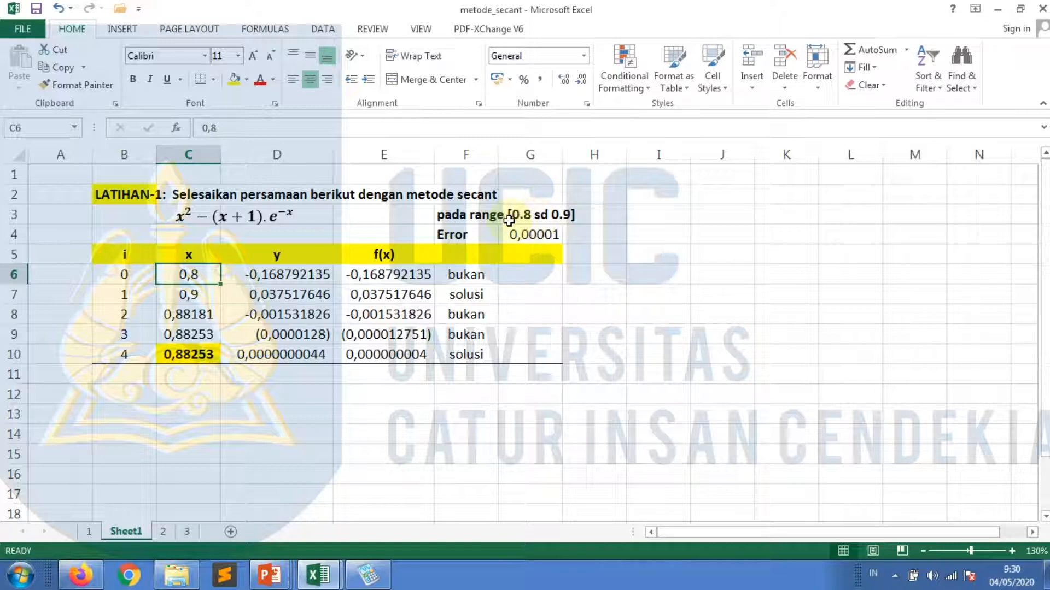
- Switch to the PowerPoint slide show and review the Contoh-2 slides with the graph of F(x)=x*exp(-x)+cos(2*x) and its solution tables
mouse_move(274, 576)
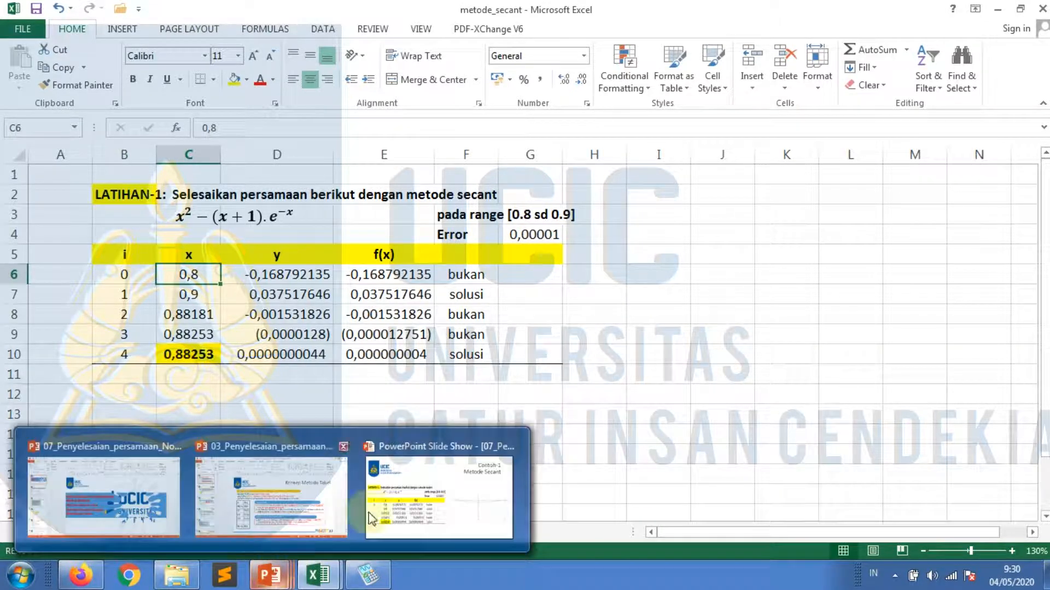
left_click(402, 503)
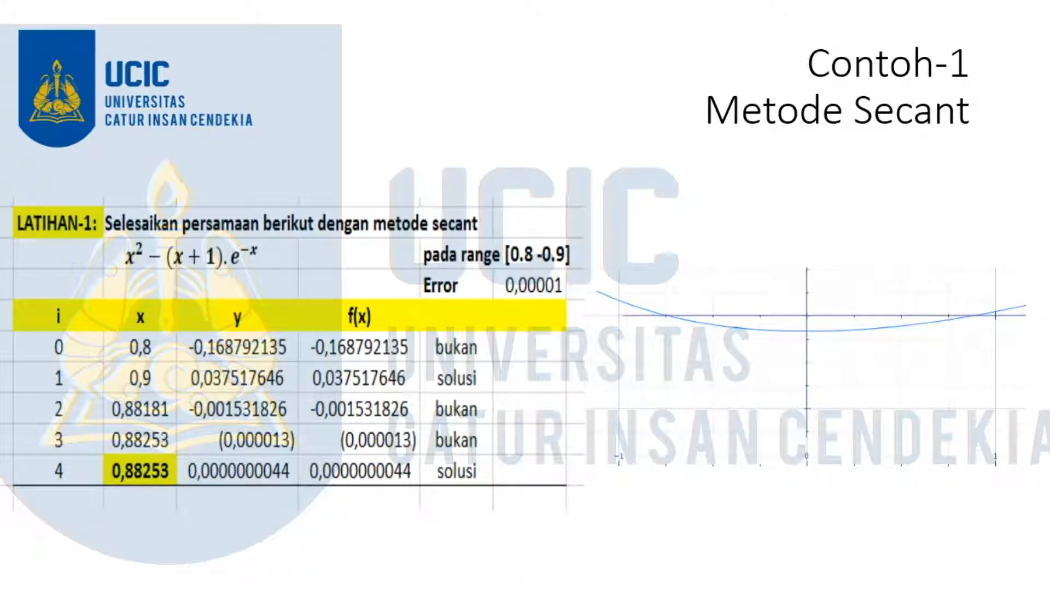
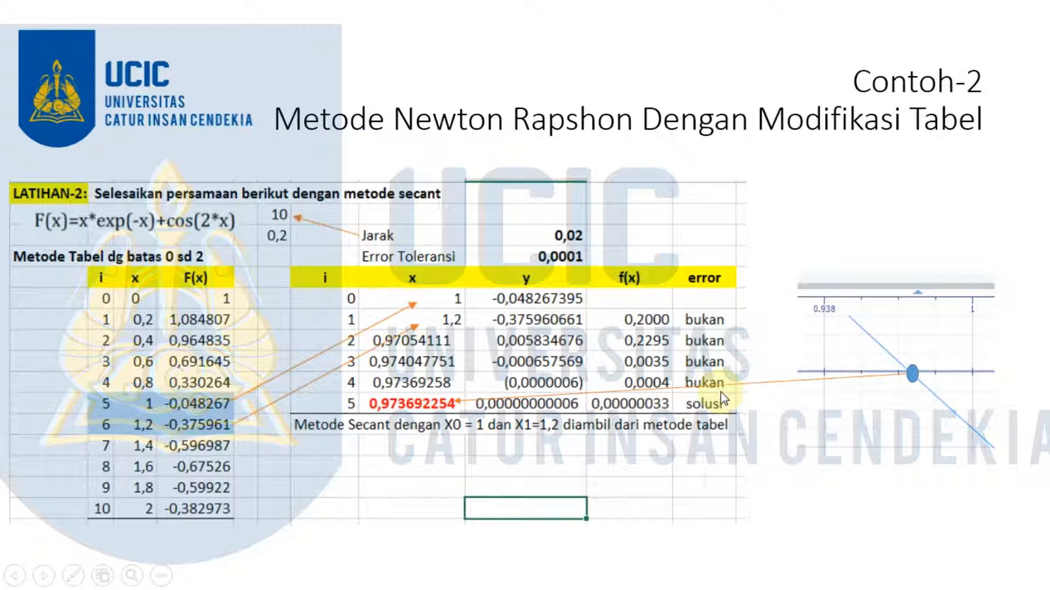
key("Right")
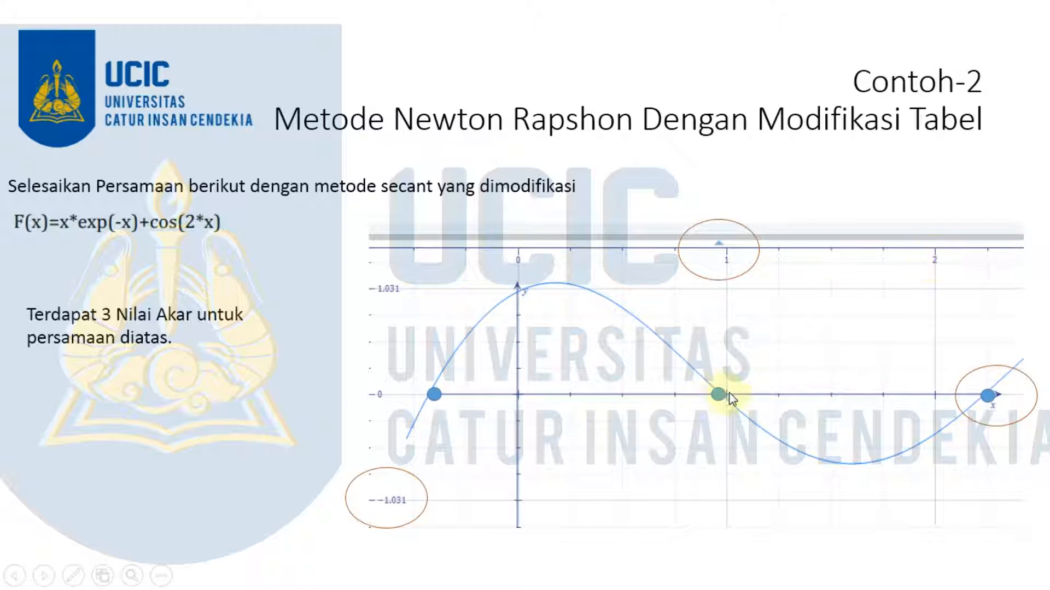
key("Right")
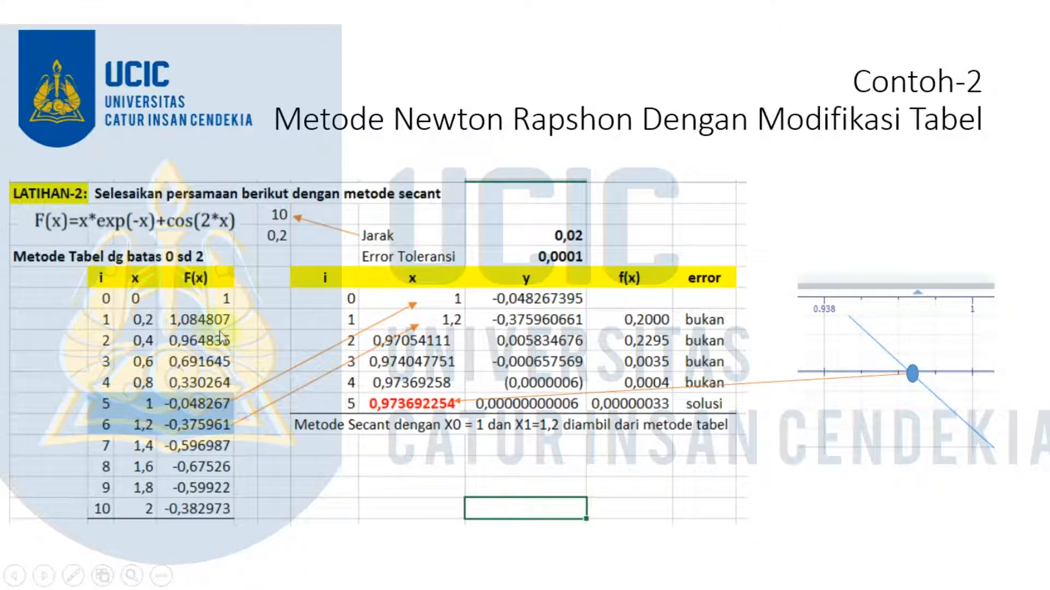
- Switch to the metode_secant workbook in Excel and copy the LATIHAN-2 heading block B1:H3 from sheet 2 into a new sheet at B2
key("super")
left_click(317, 574)
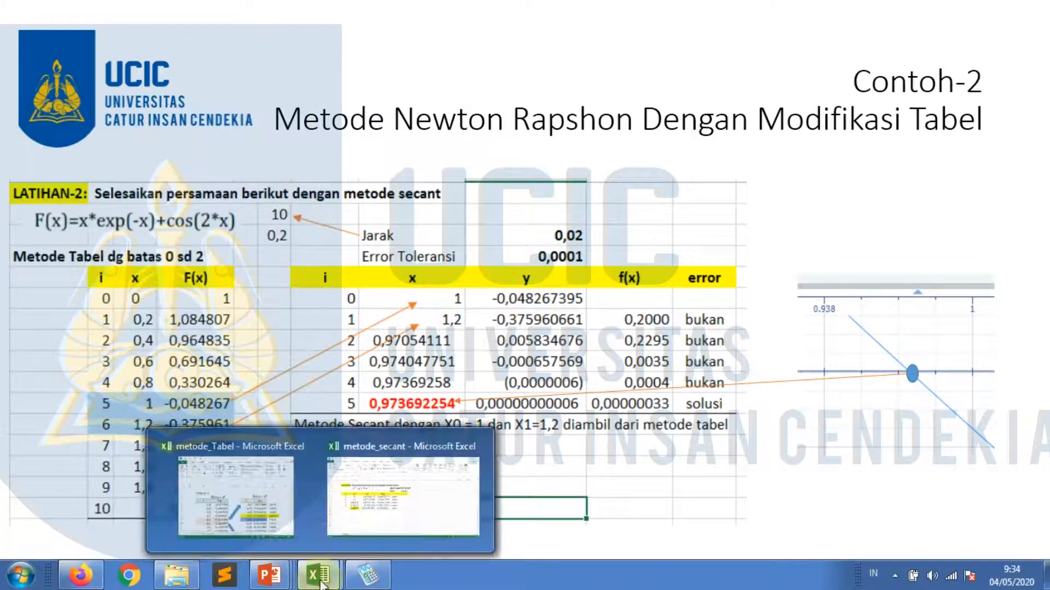
left_click(382, 506)
left_click(161, 533)
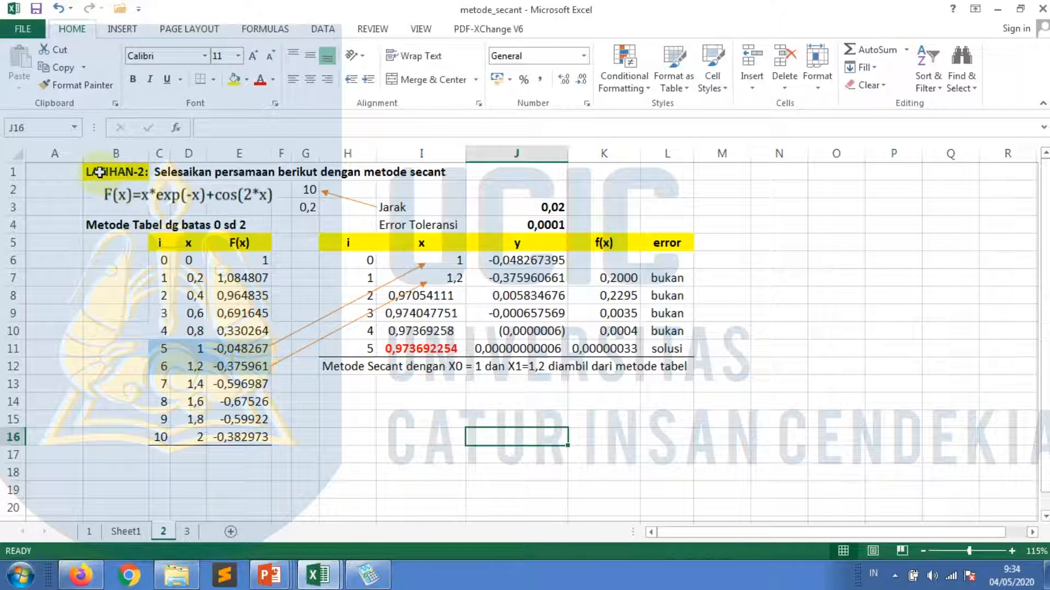
left_click_drag(90, 171, 336, 210)
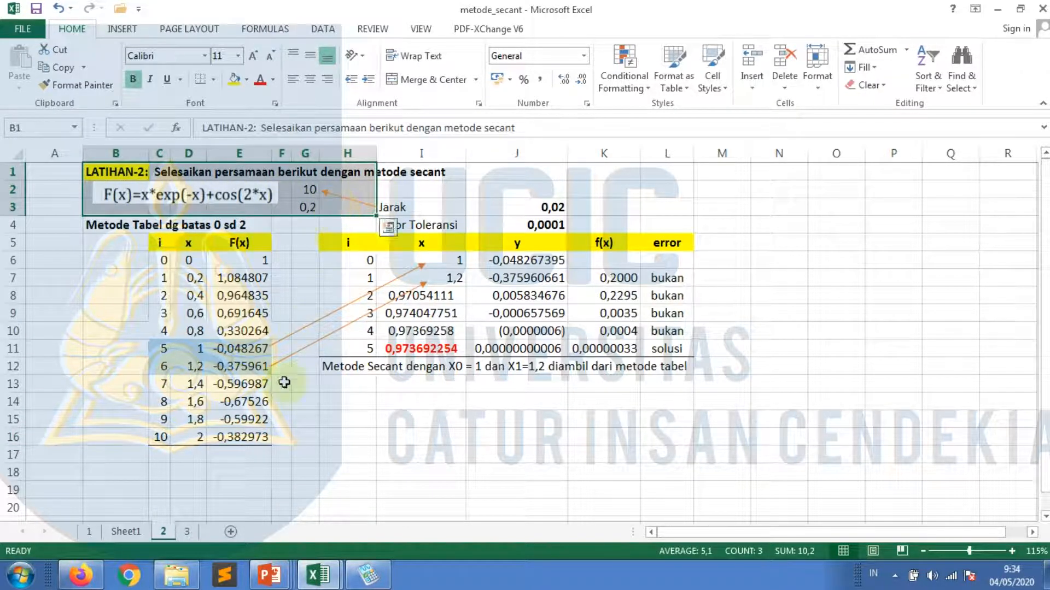
key("ctrl+c")
left_click(230, 531)
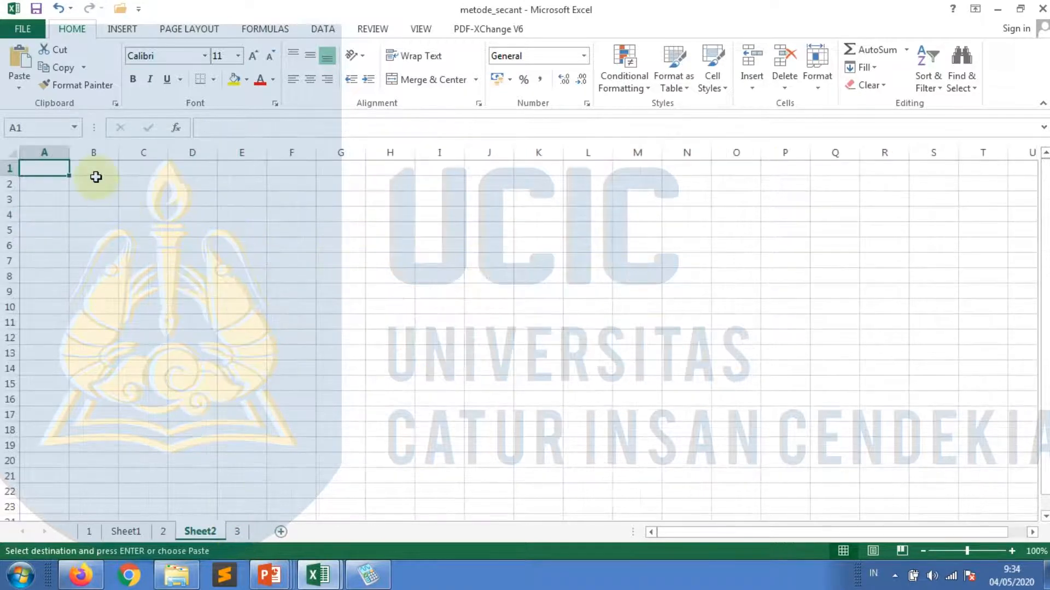
left_click(95, 173)
left_click(96, 182)
key("ctrl+v")
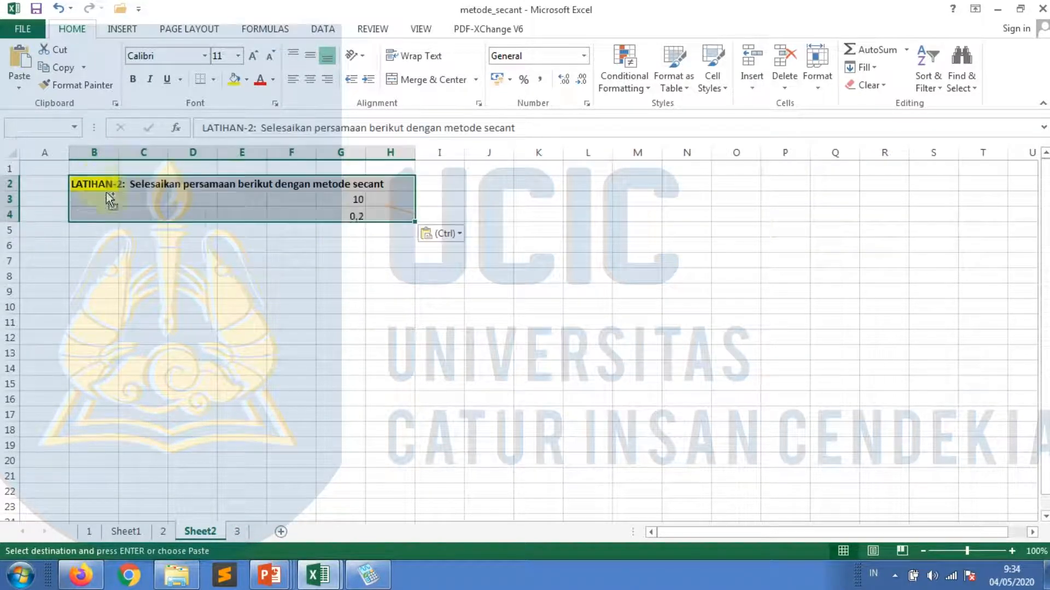
scroll(203, 334, "up", 2)
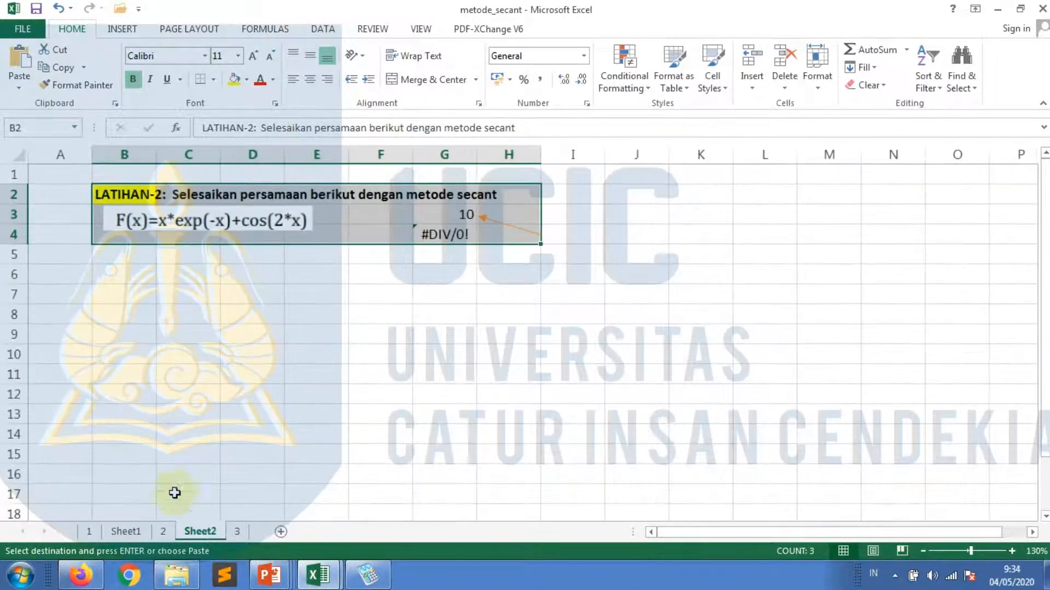
- Examine the interval width formula in G3 on sheet 2
left_click(162, 532)
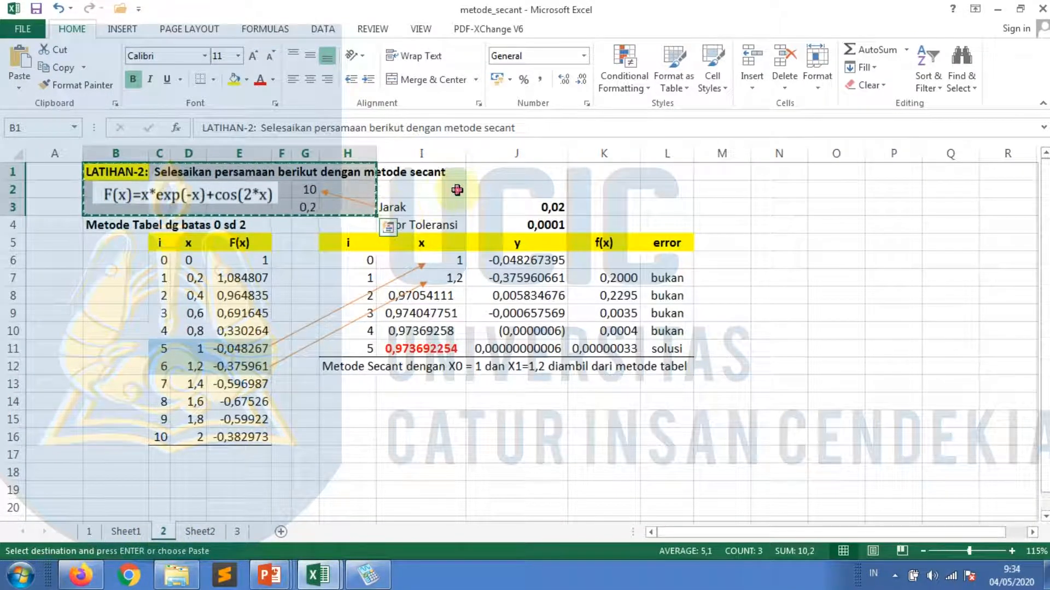
left_click(305, 207)
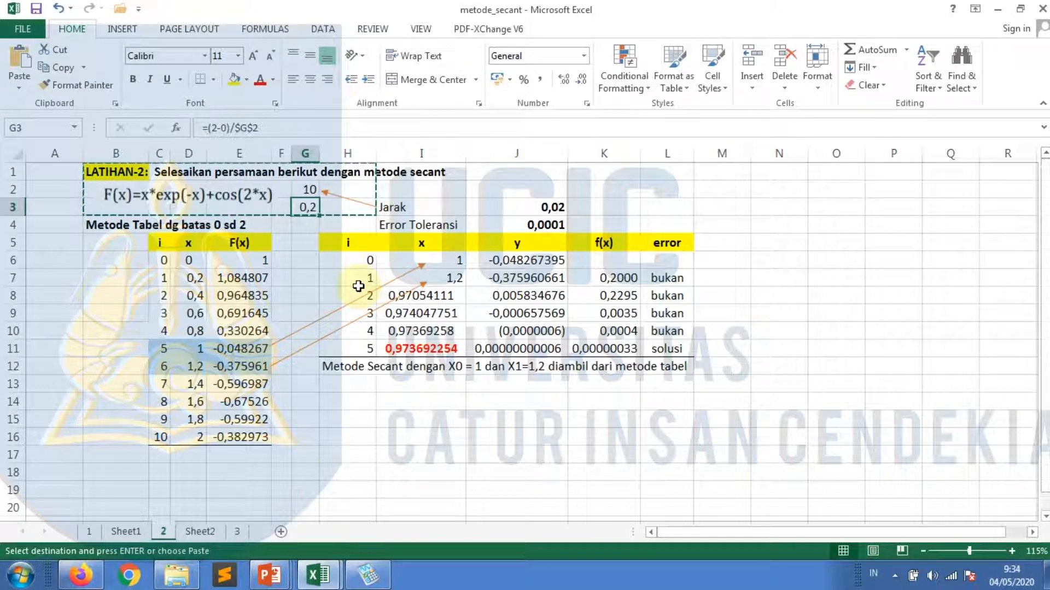
key("F2")
key("Escape")
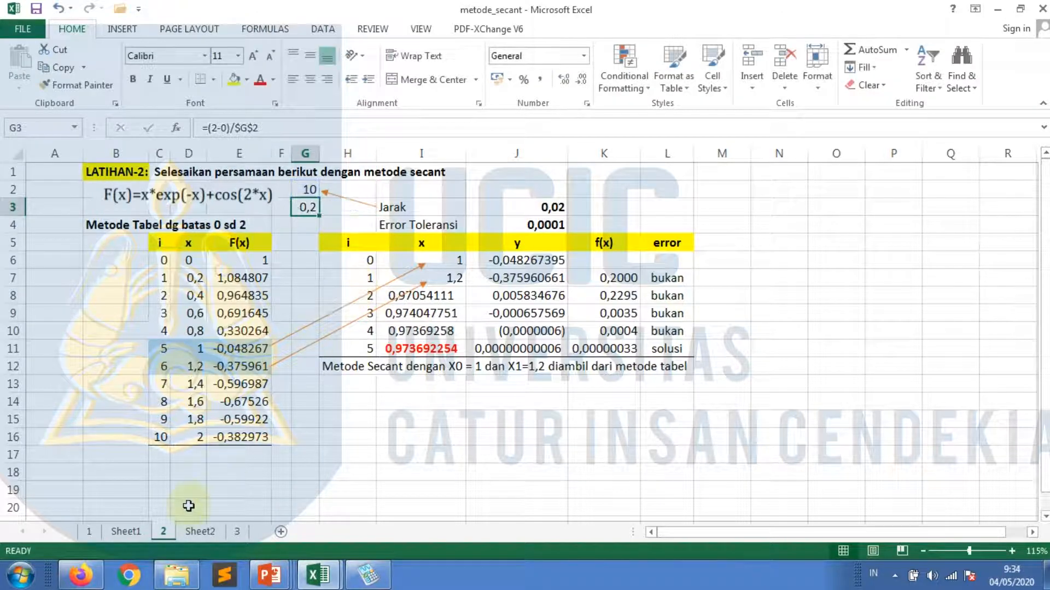
- Restore the Excel window to a smaller size over the slide and show Sheet2
double_click(375, 10)
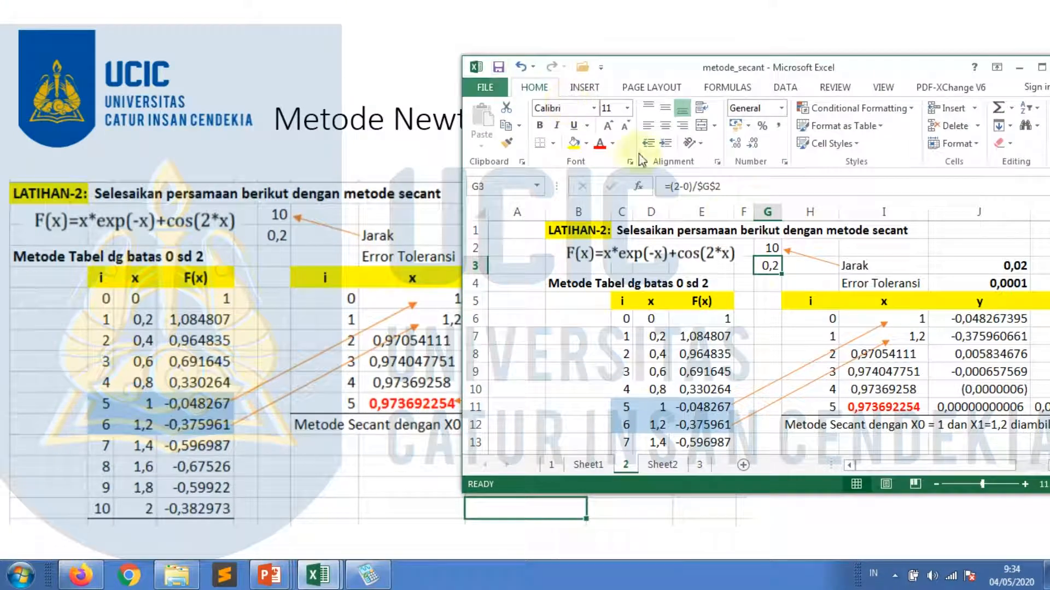
left_click(657, 466)
left_click(720, 320)
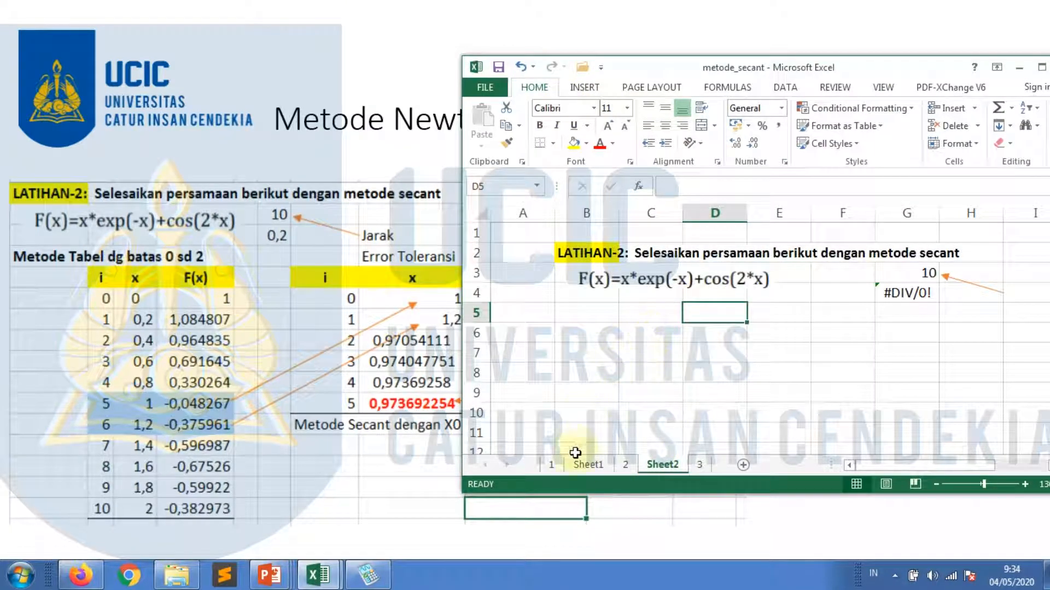
- Copy the "Metode Tabel dg batas 0 sd 2" title and its header row B4:E5 from sheet 2 to B5 on Sheet2
left_click(623, 465)
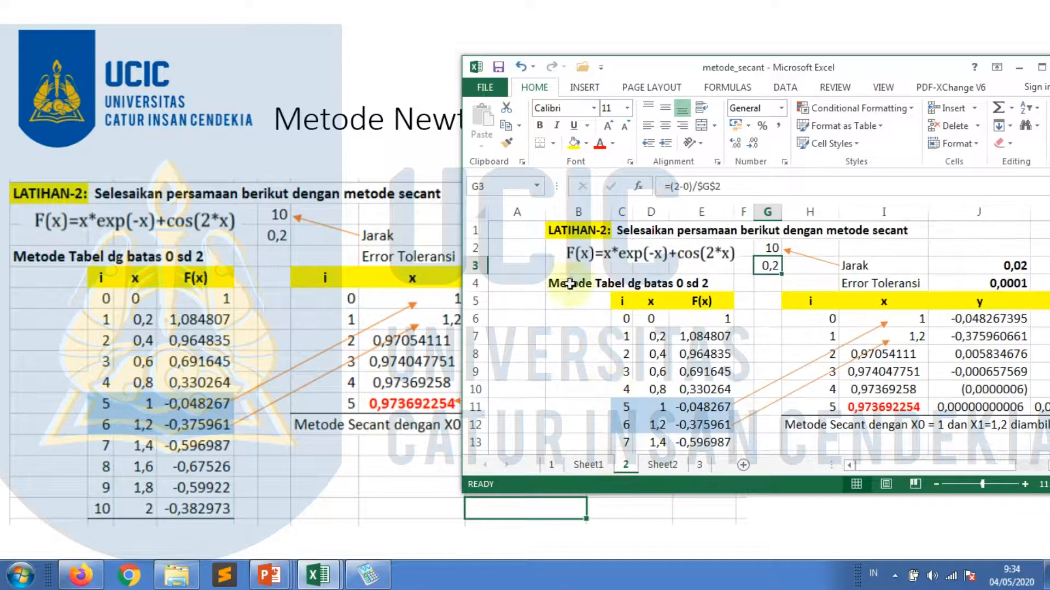
left_click_drag(568, 283, 688, 303)
key("ctrl+c")
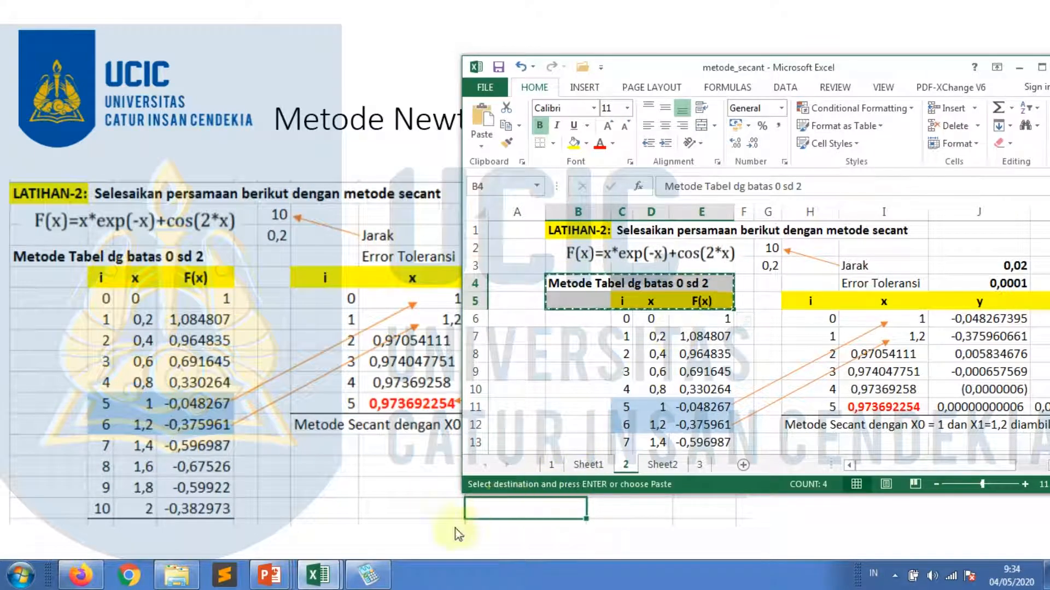
left_click(655, 465)
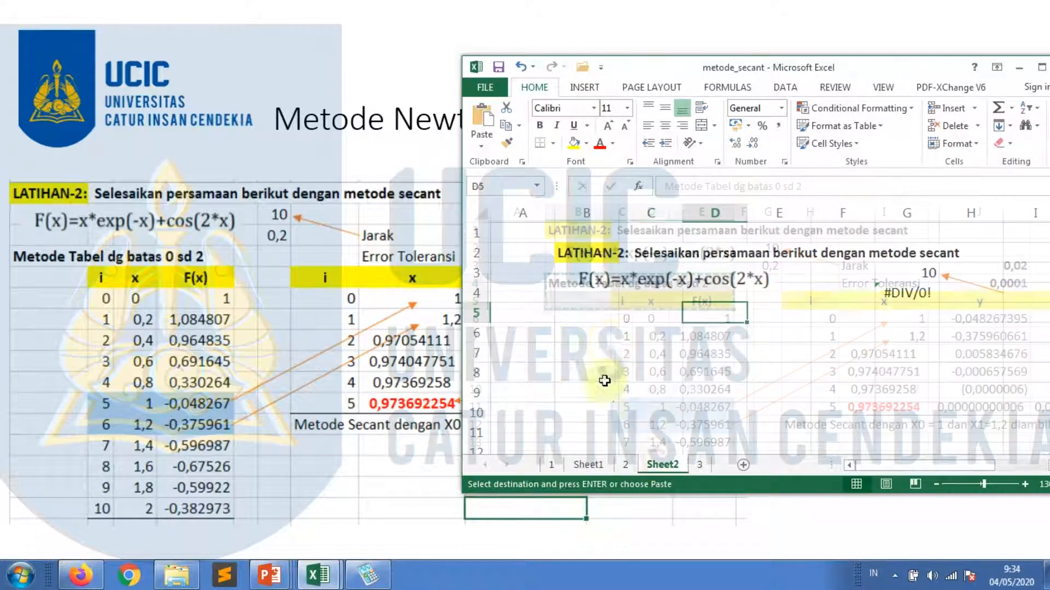
left_click(583, 316)
key("ctrl+v")
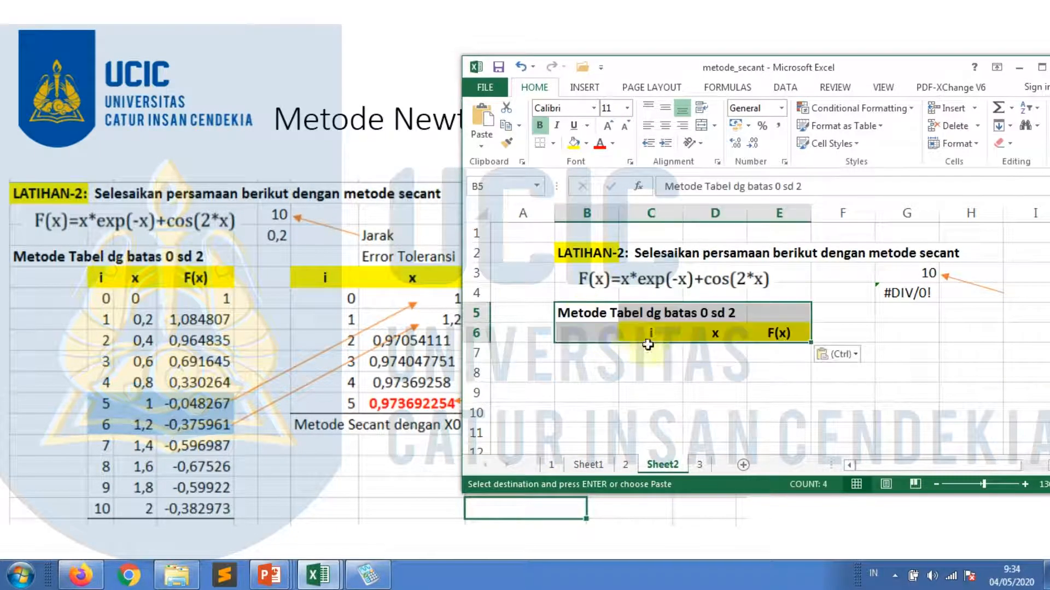
- Move the i, x and F(x) headers one column over so they occupy B6:D6
left_click(639, 370)
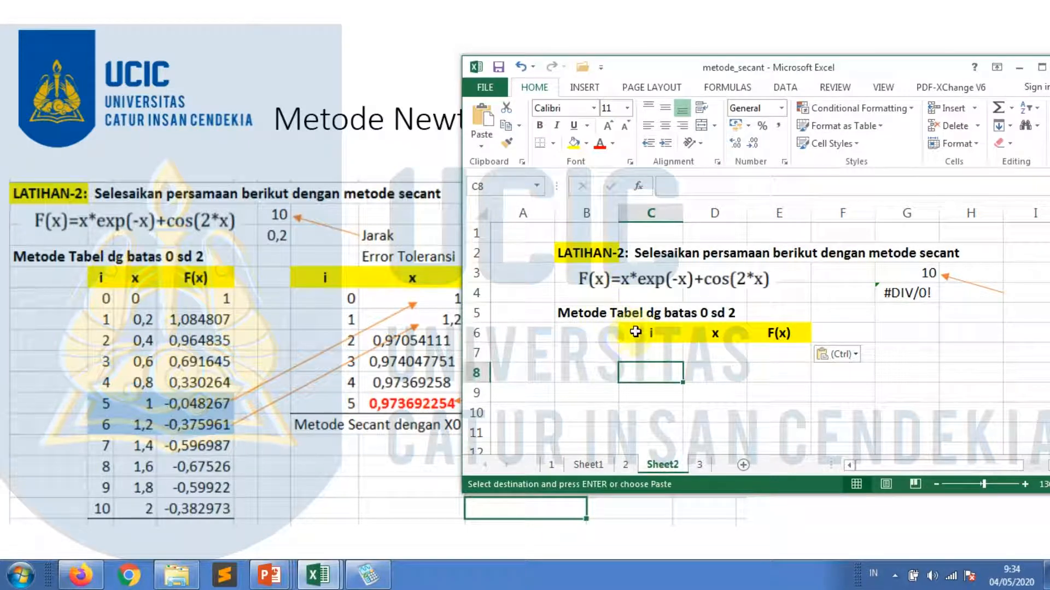
left_click_drag(634, 331, 704, 342)
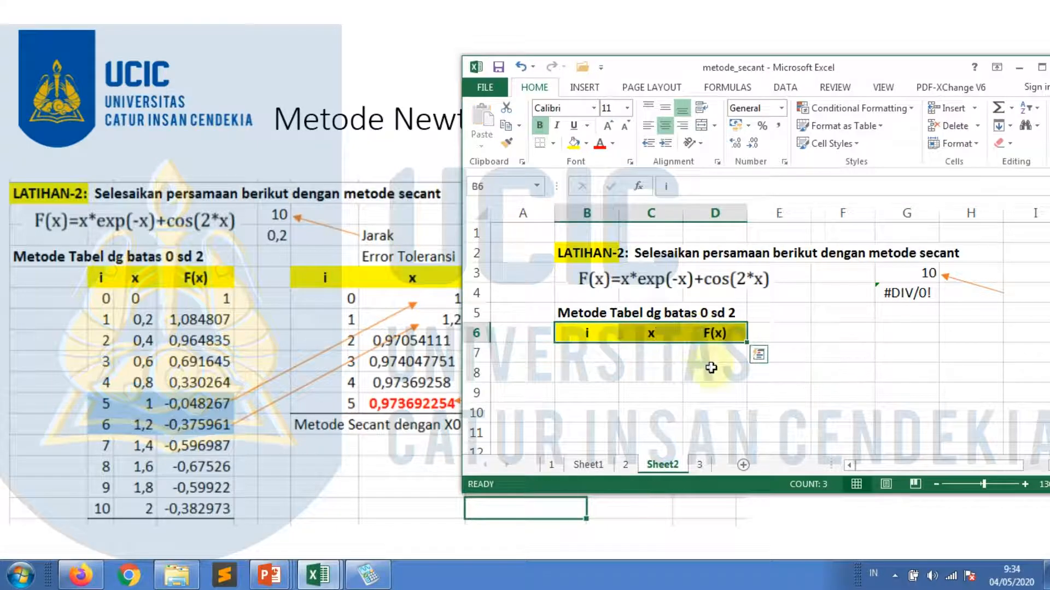
left_click(711, 369)
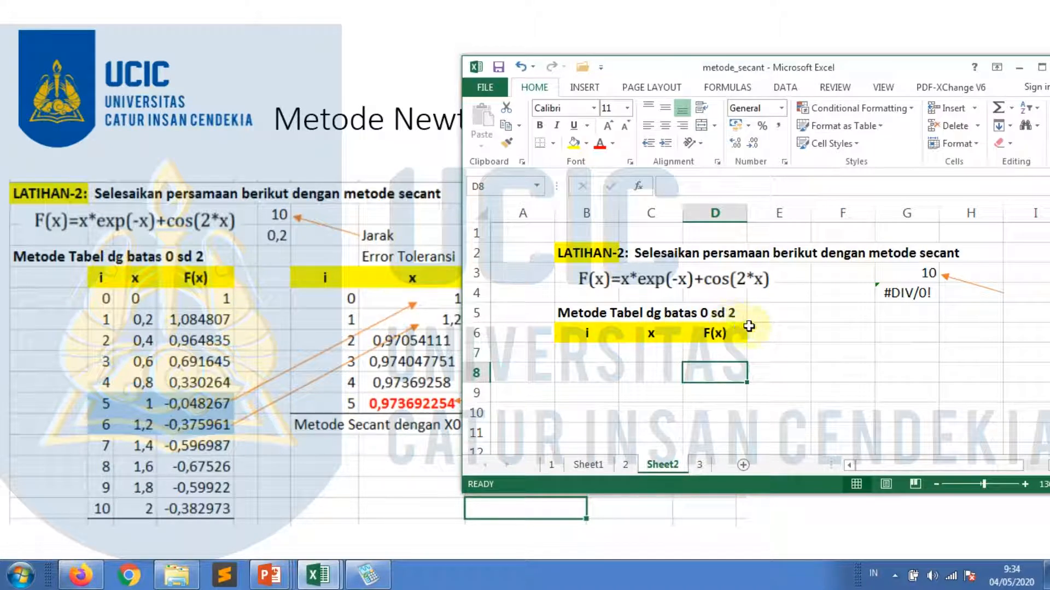
- Bring the whole Excel window into view and replace the formula in G4 with =(2-0)/$G$3
left_click_drag(776, 73, 726, 73)
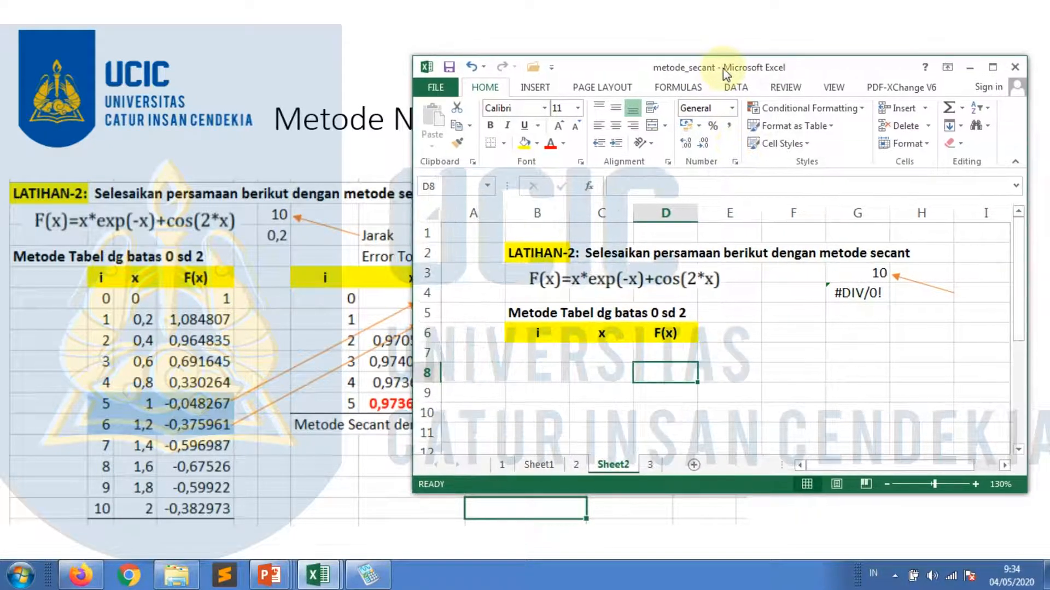
left_click(861, 293)
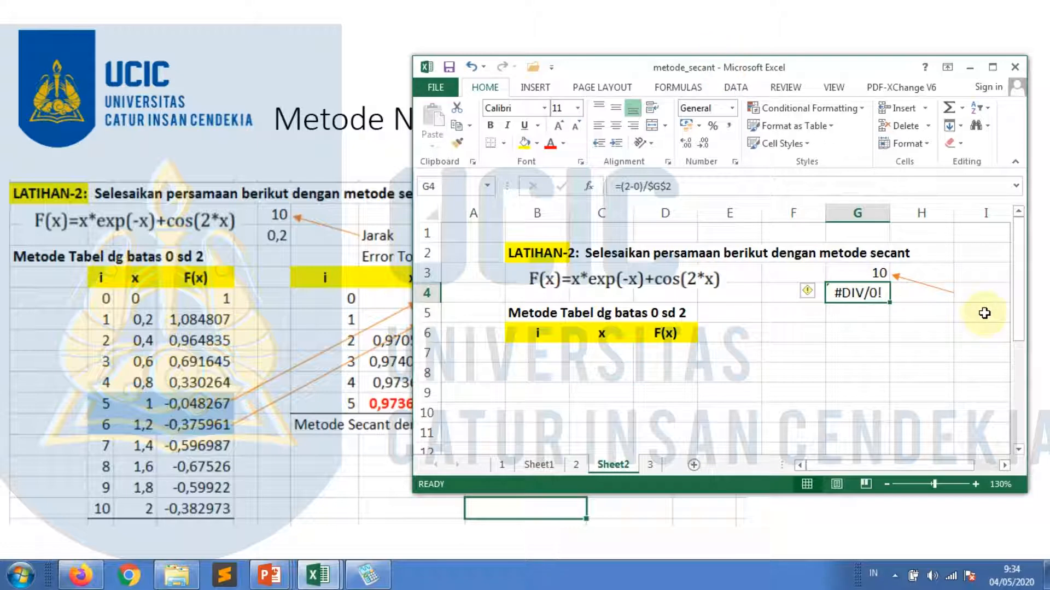
type("=")
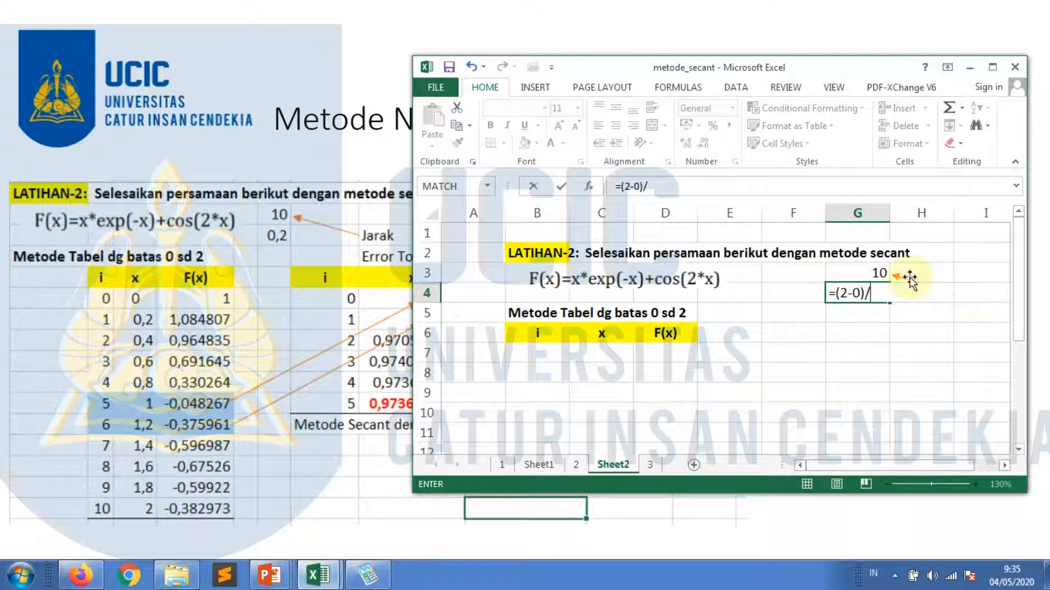
left_click(870, 272)
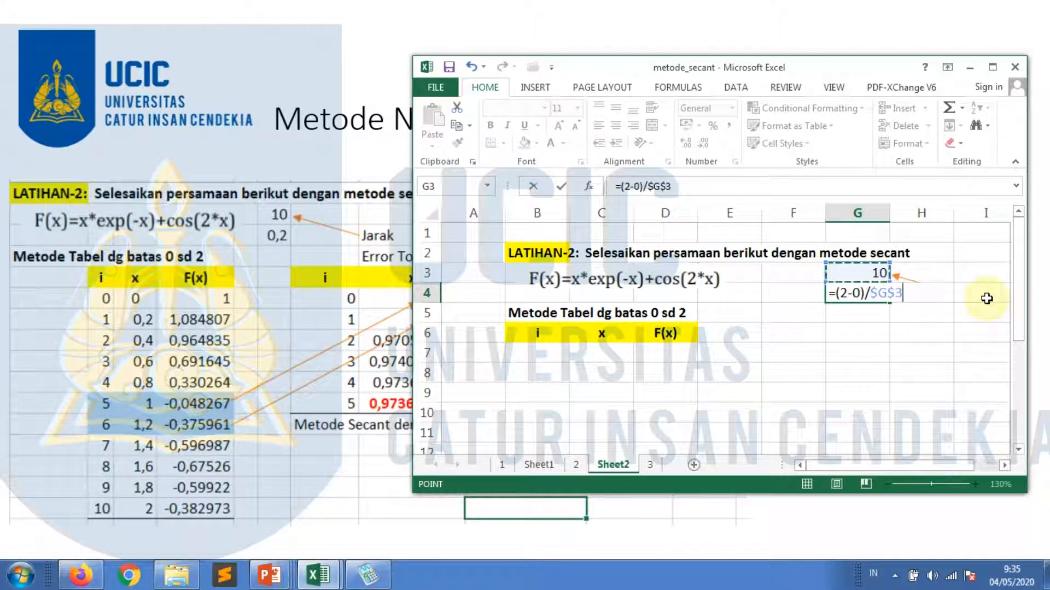
key("Return")
- Enter 0 as the first x value in C7
key("Left")
key("Left")
key("Left")
key("Down")
key("Left")
key("Left")
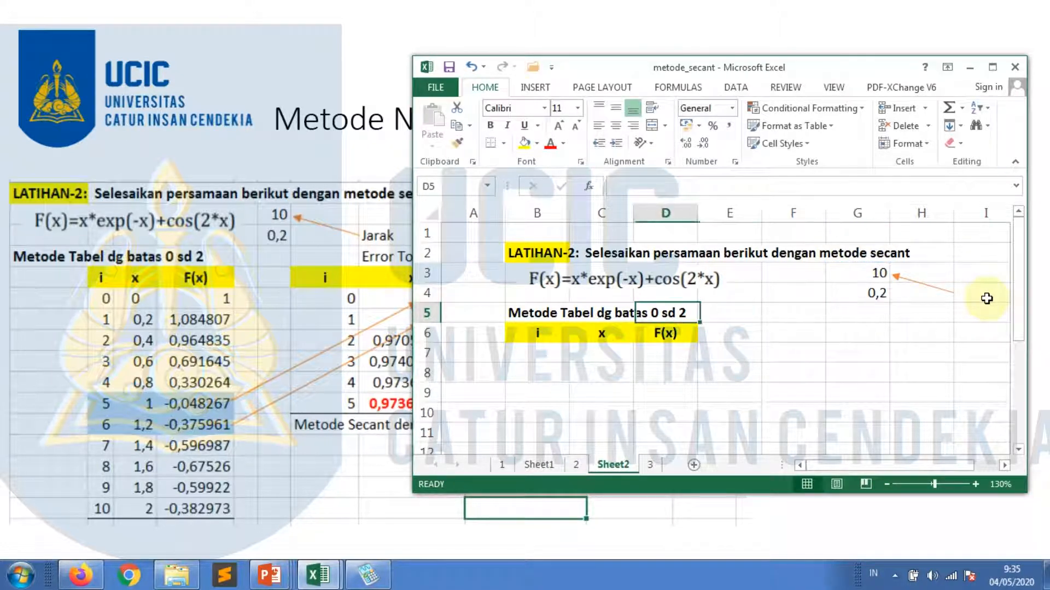
key("Right")
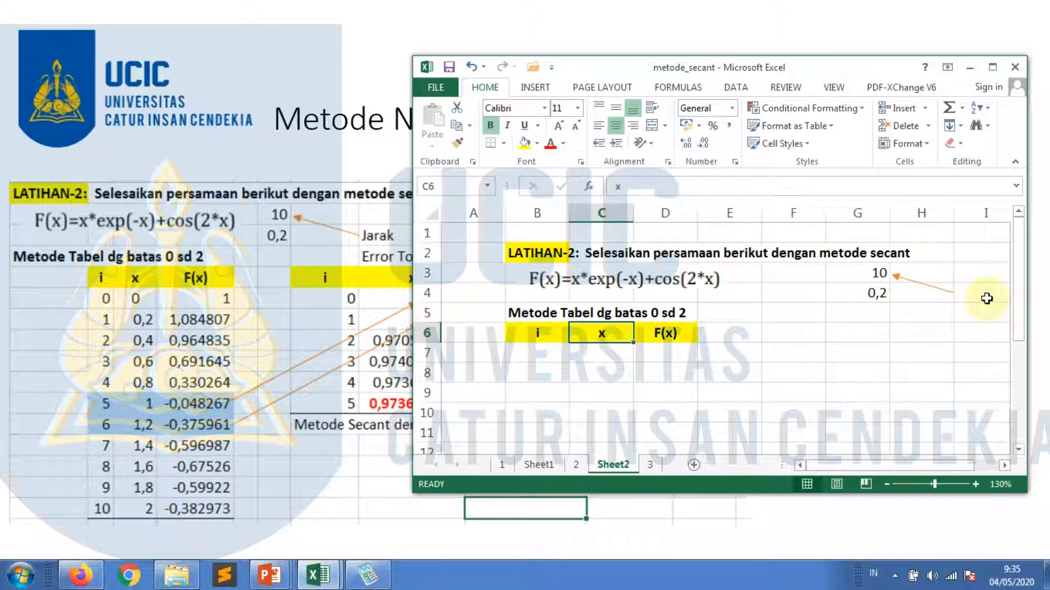
key("Down")
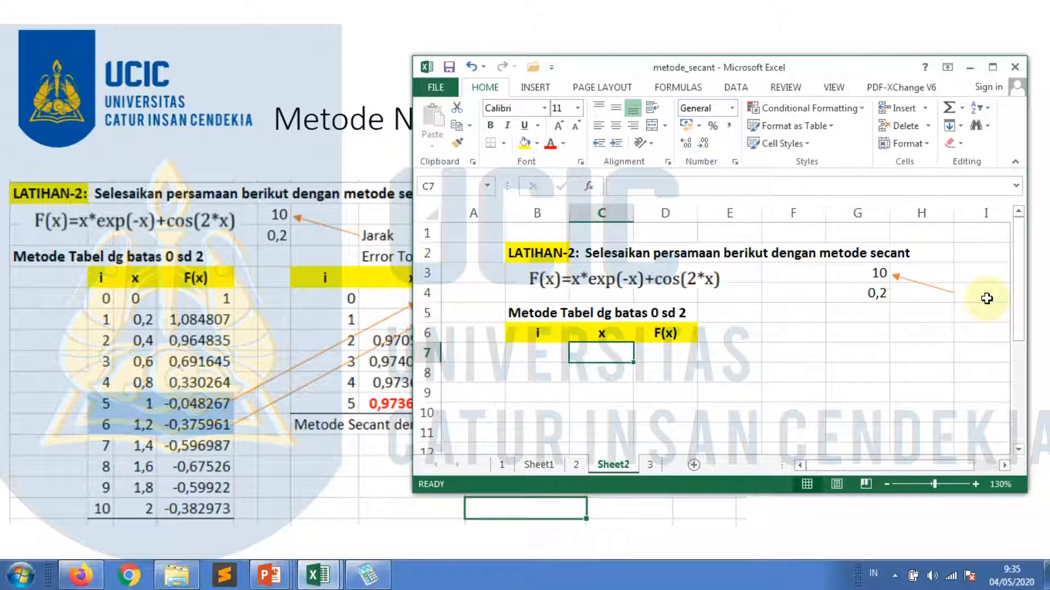
type("0")
key("Return")
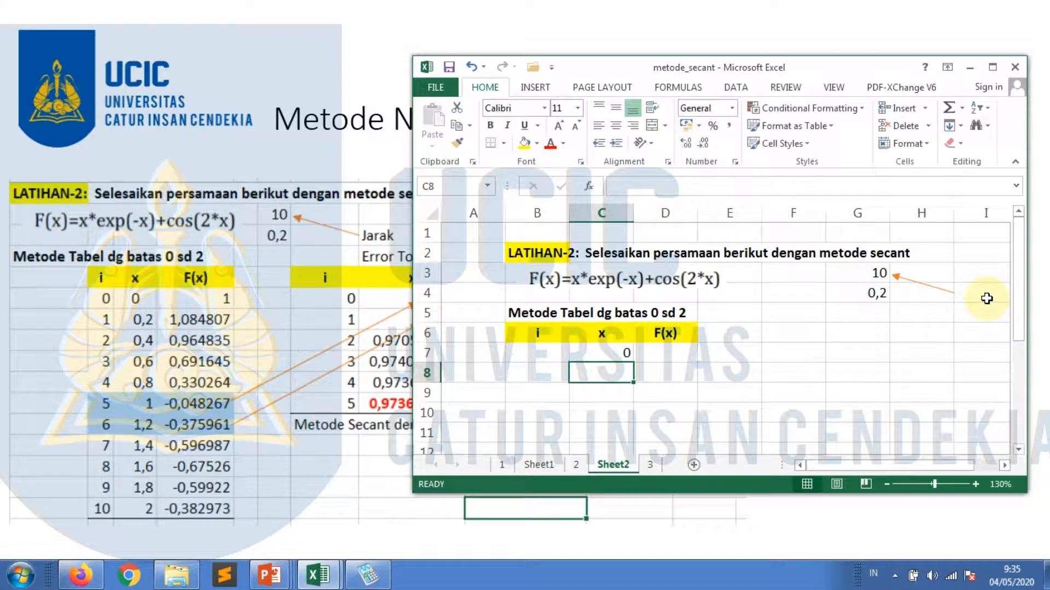
- Enter the formula =C7+$G$4 in C8 to compute the next x value
type("=")
key("Up")
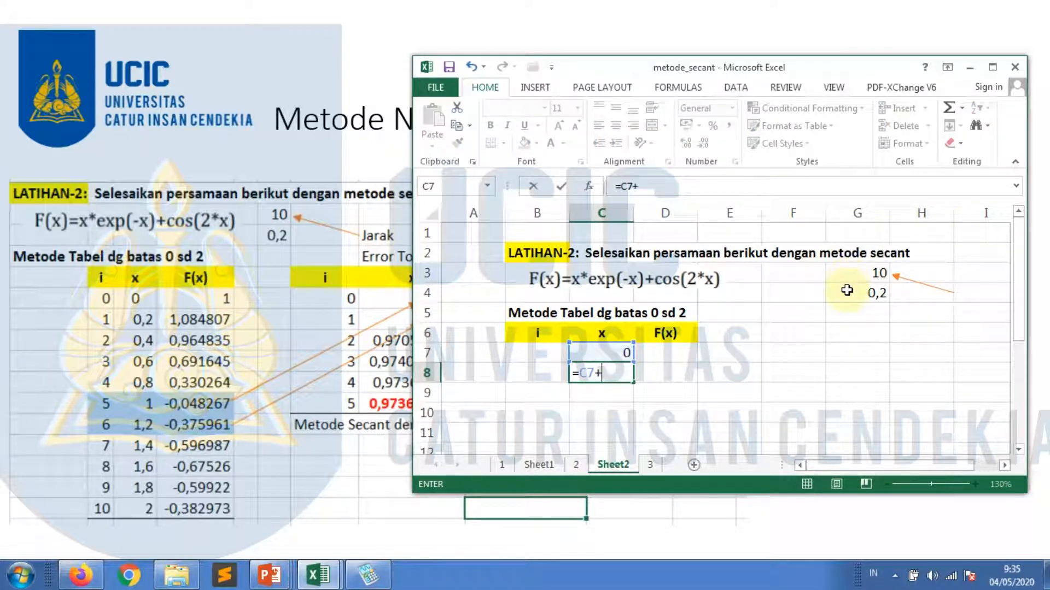
left_click(847, 290)
key("Return")
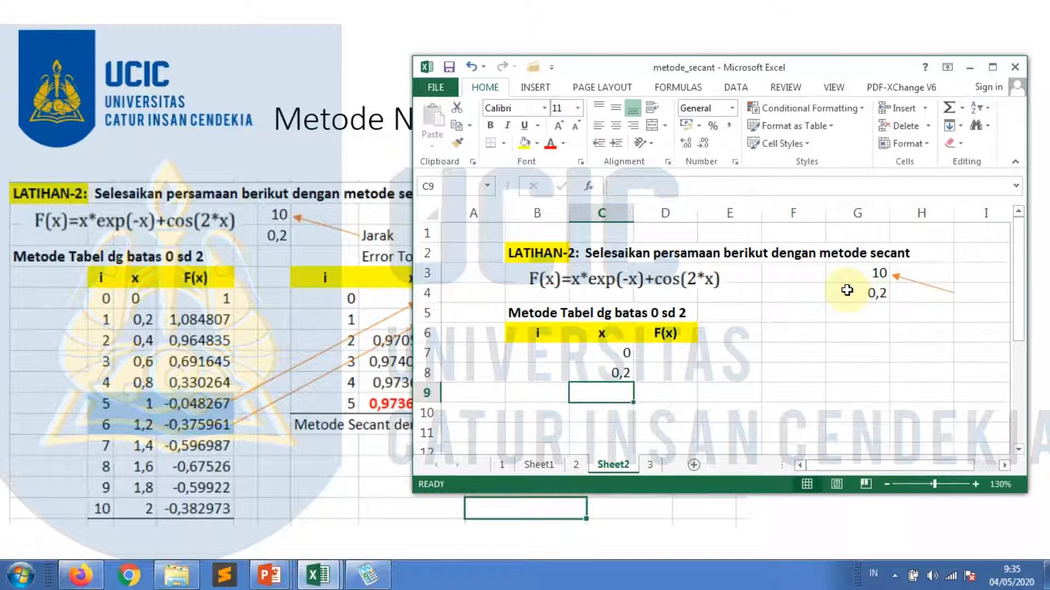
- Fill the x formula from C8 down to C17 and clear the surplus value in C18
key("Up")
key("ctrl+c")
key("Down")
key("Return")
left_click_drag(622, 373, 632, 400)
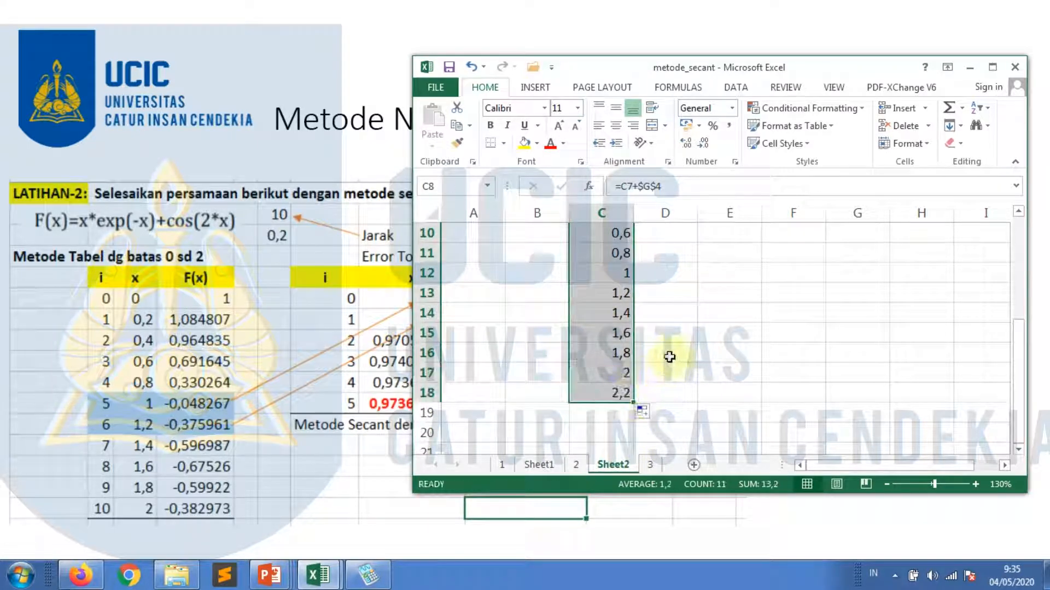
left_click(621, 389)
key("Delete")
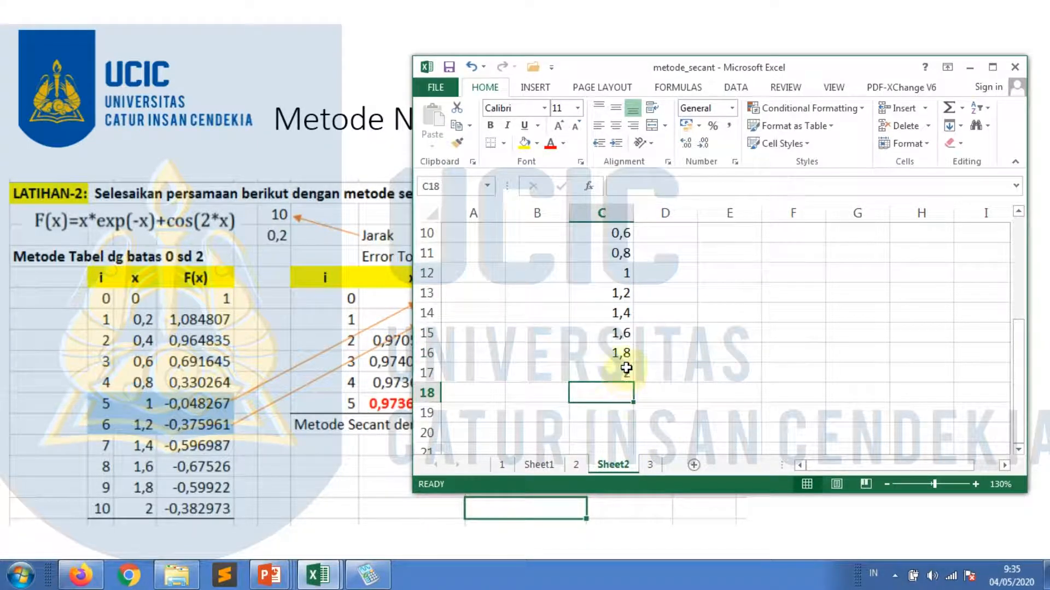
scroll(628, 366, "up", 2)
scroll(632, 364, "down", 1)
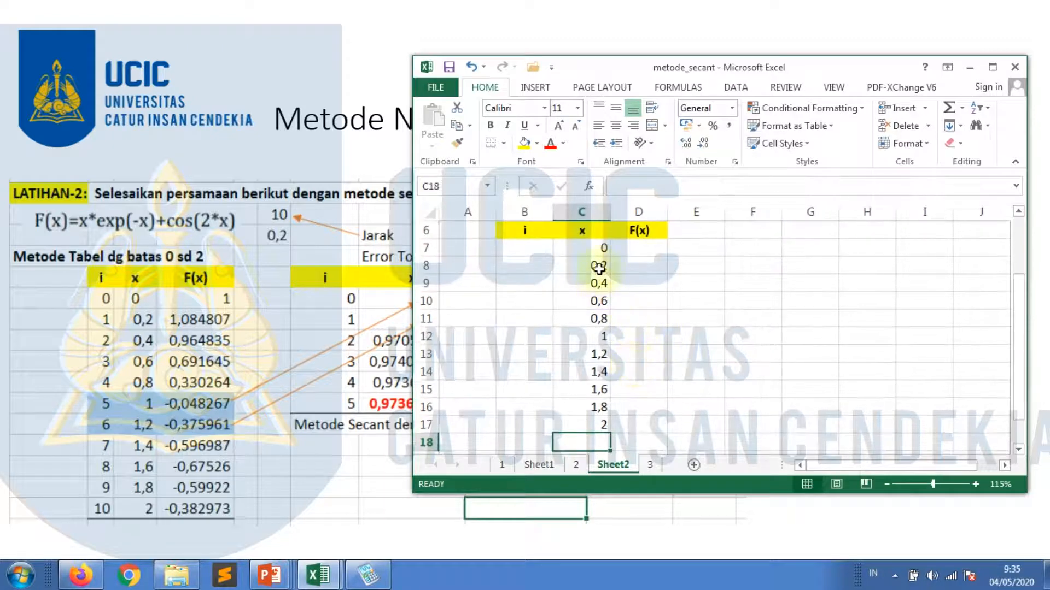
scroll(599, 268, "up", 1)
scroll(602, 290, "down", 1)
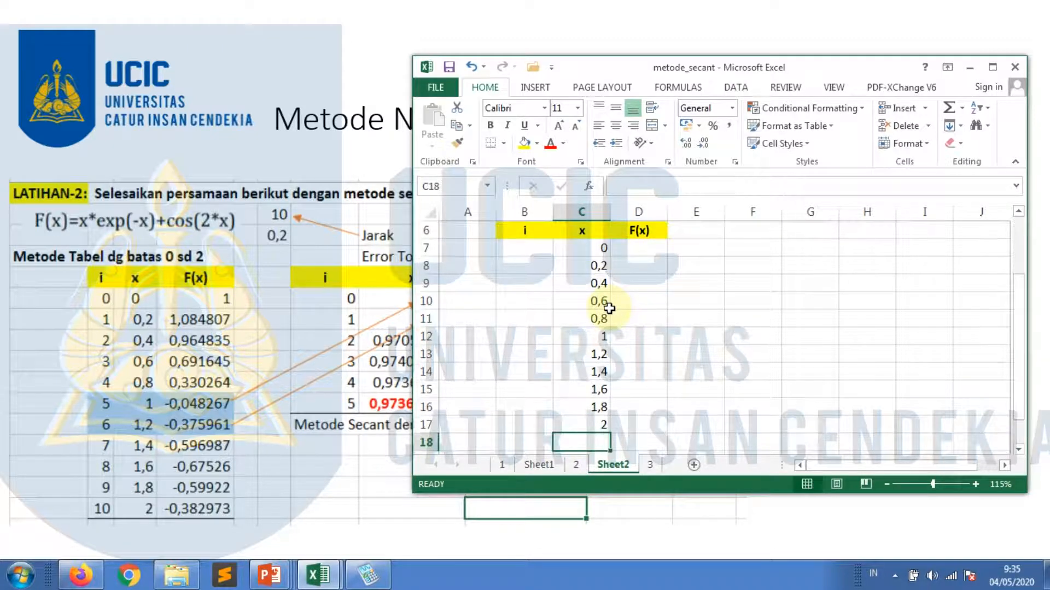
- Number the i column from 0 to 10 in B7:B17 and add a bottom border beneath B17:D17
left_click(535, 248)
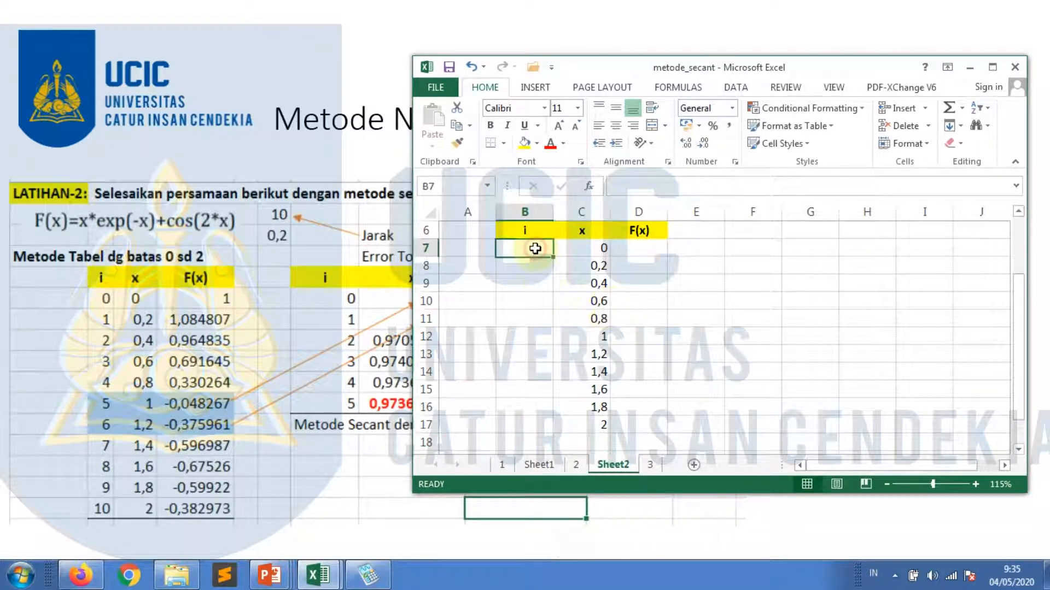
type("0")
key("Return")
type("1")
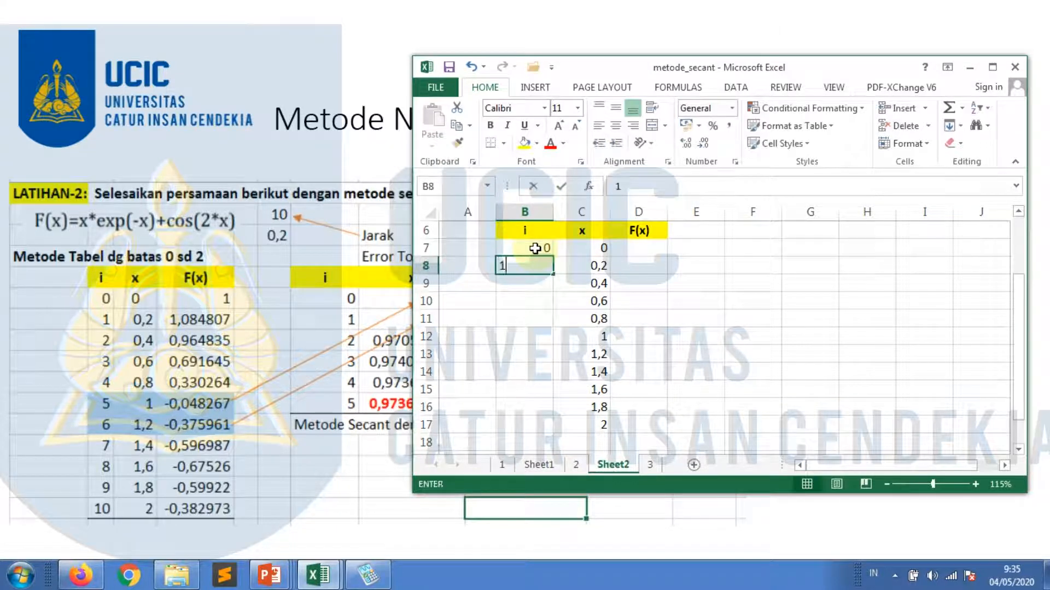
key("Return")
left_click_drag(534, 248, 654, 424)
left_click(490, 143)
left_click(680, 288)
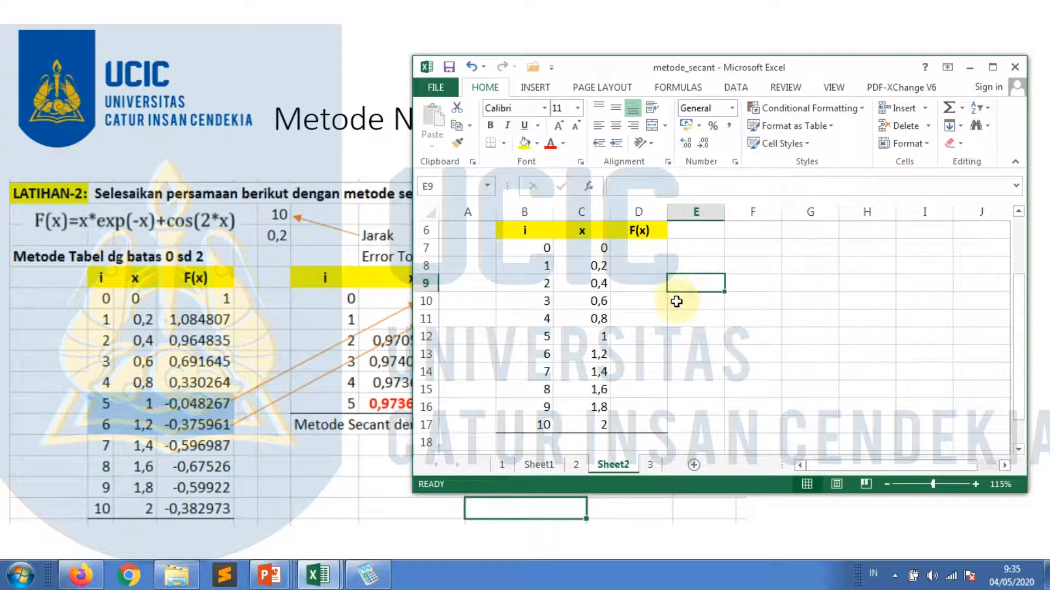
- Enter the formula =C7*EXP(1)^-C7+COS(2*C7) in D7 to calculate F(x)
scroll(678, 304, "up", 2)
left_click(644, 336)
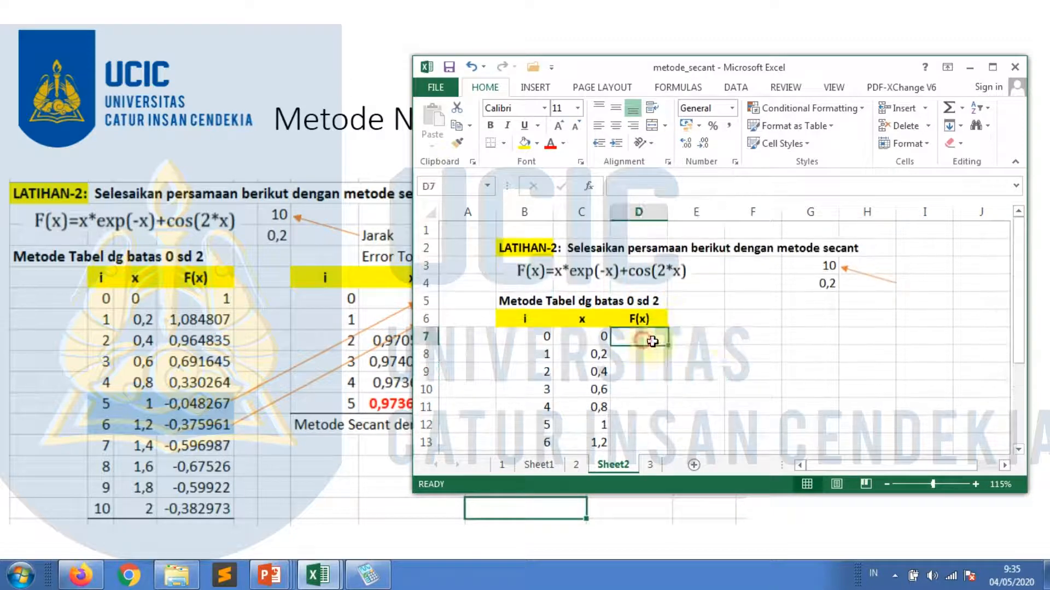
type("=")
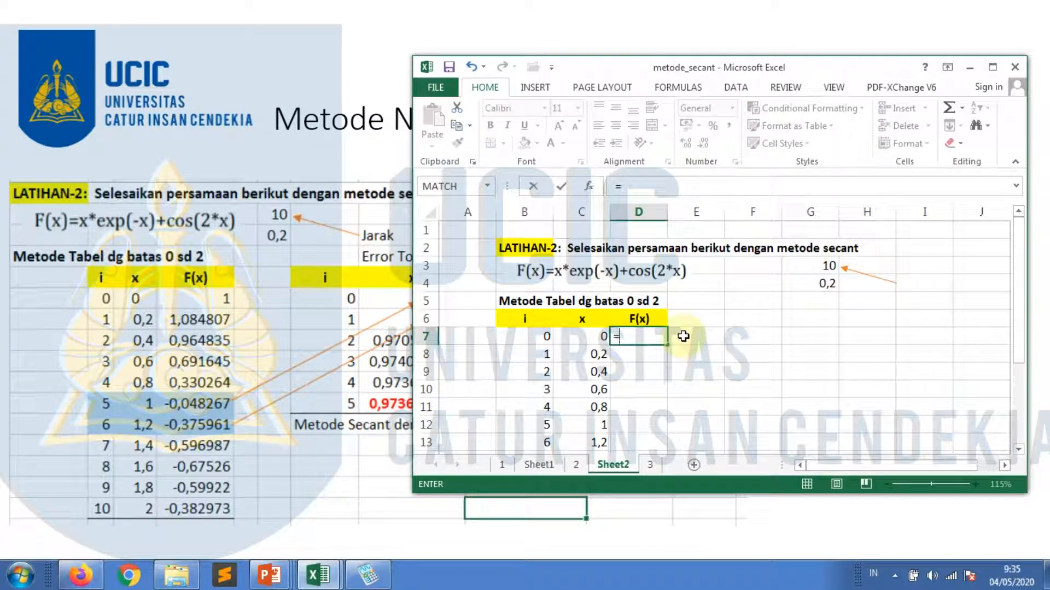
left_click(596, 336)
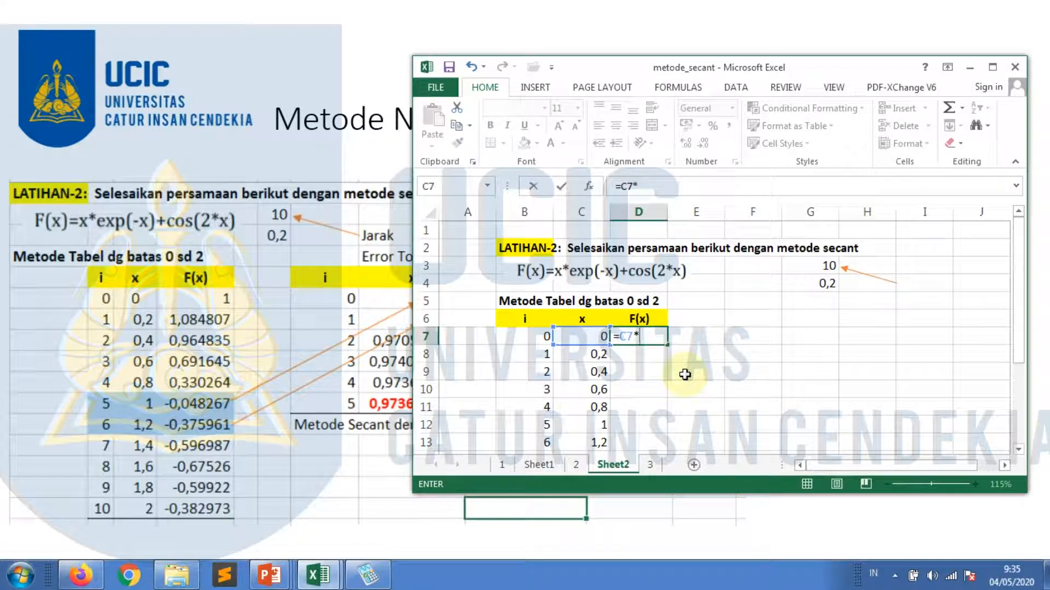
type("*exp(1")
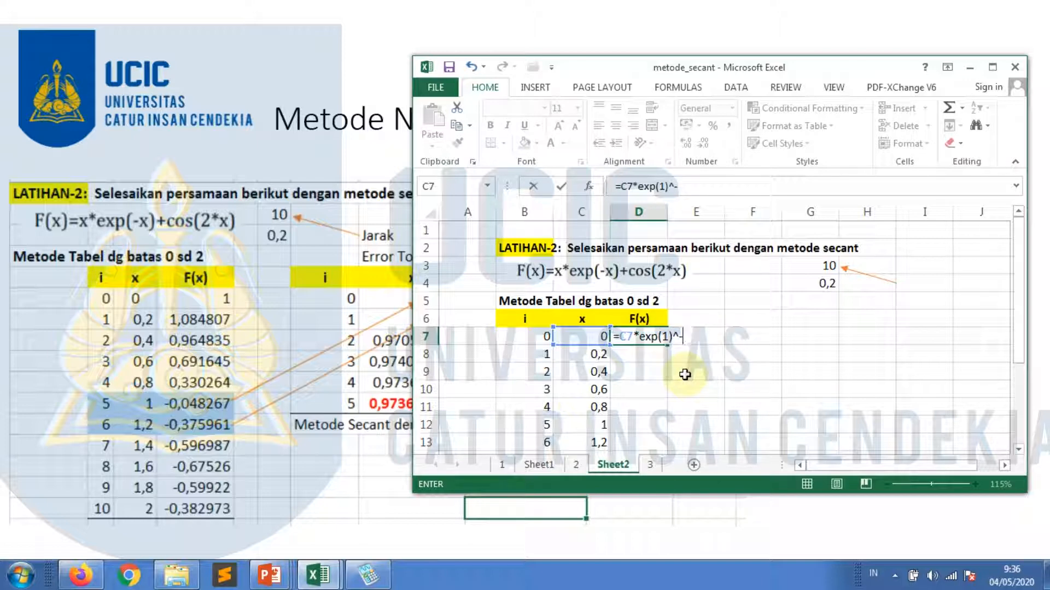
type(")^-")
left_click(588, 338)
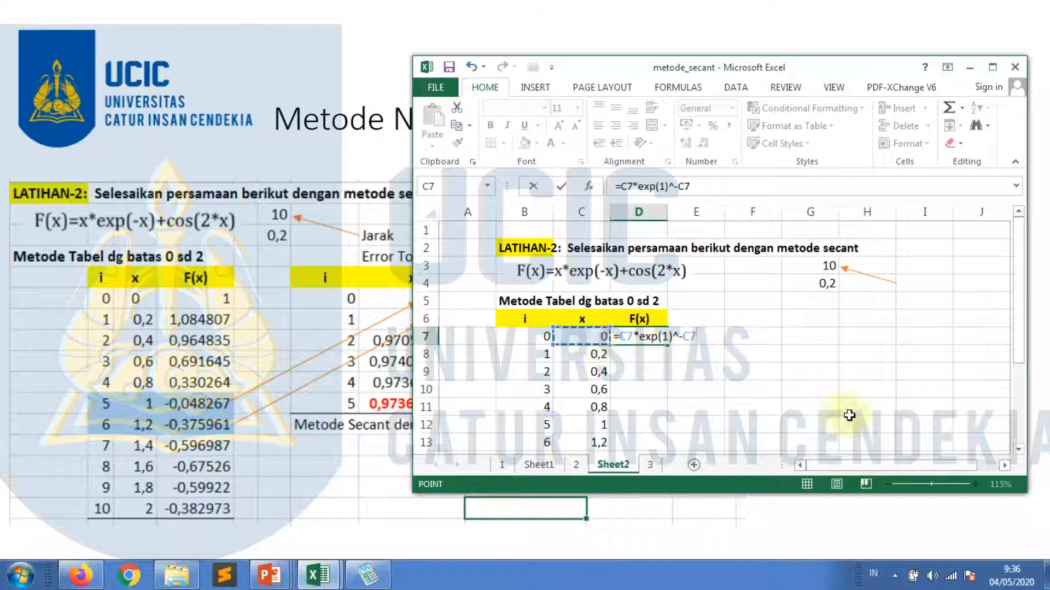
type("+cos")
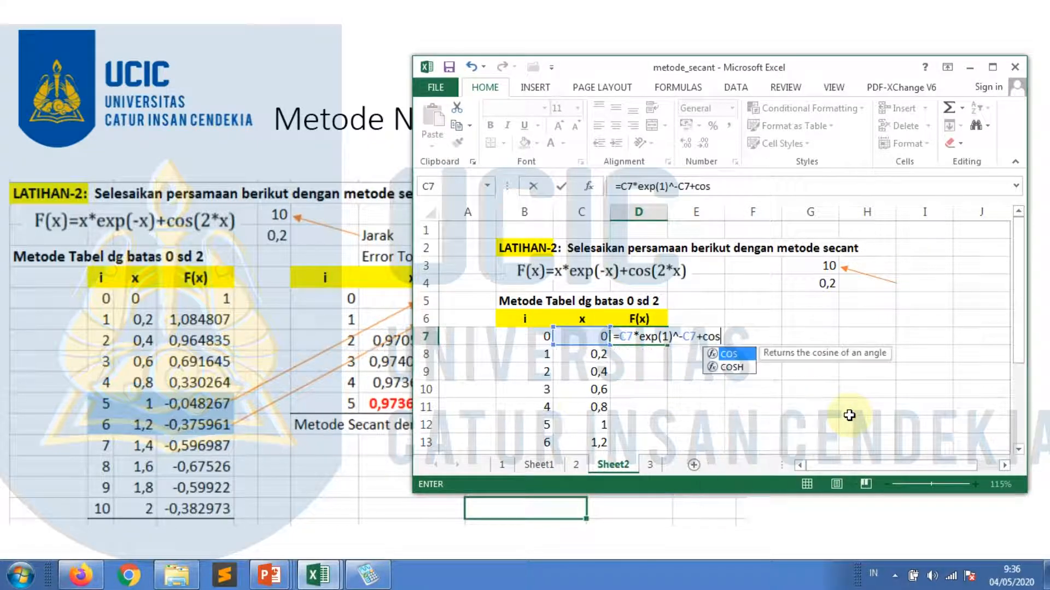
type("(")
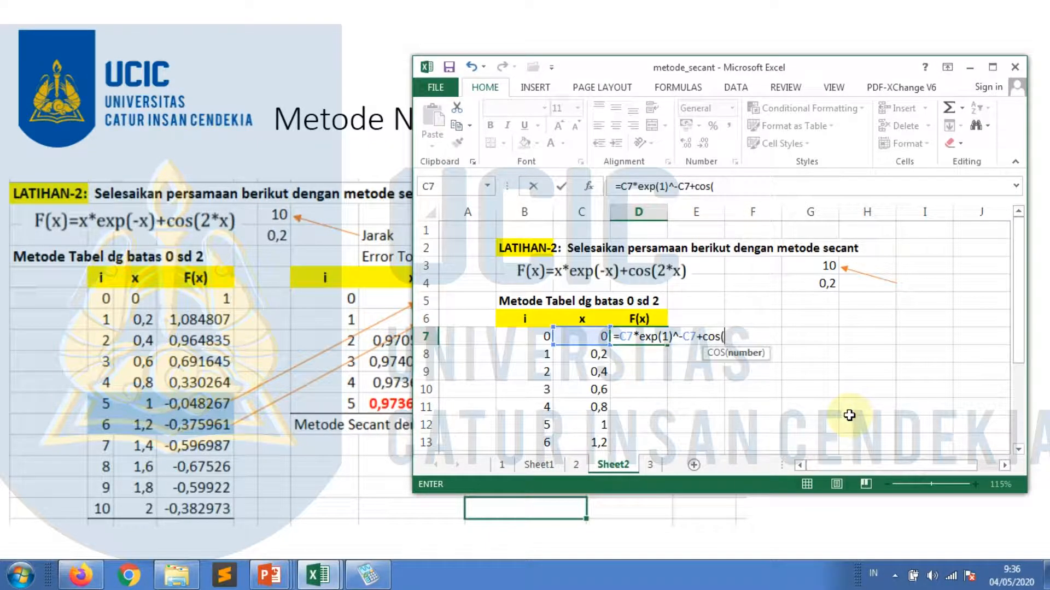
type("2*")
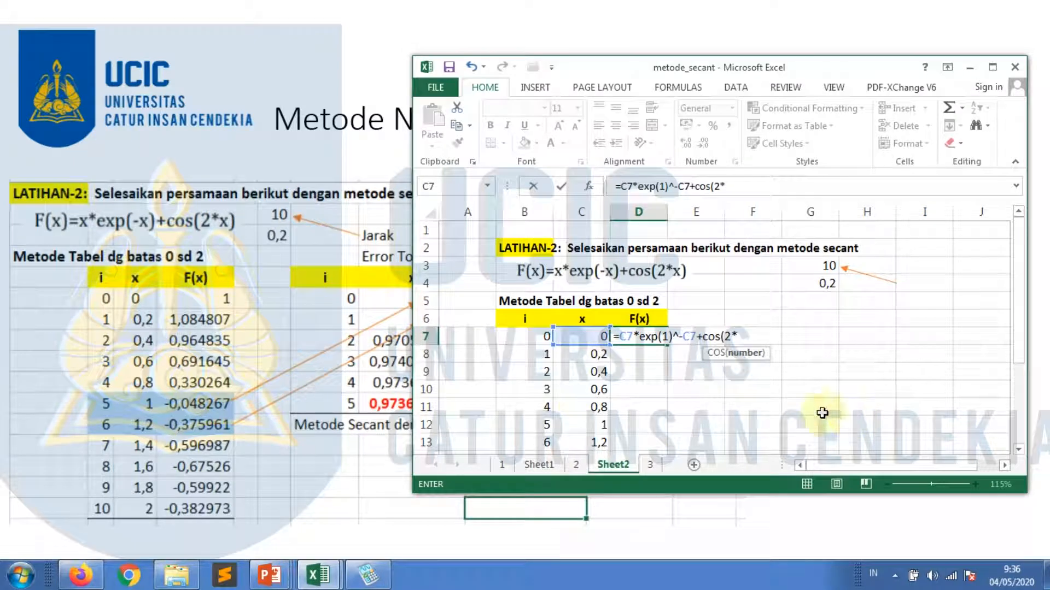
left_click(596, 338)
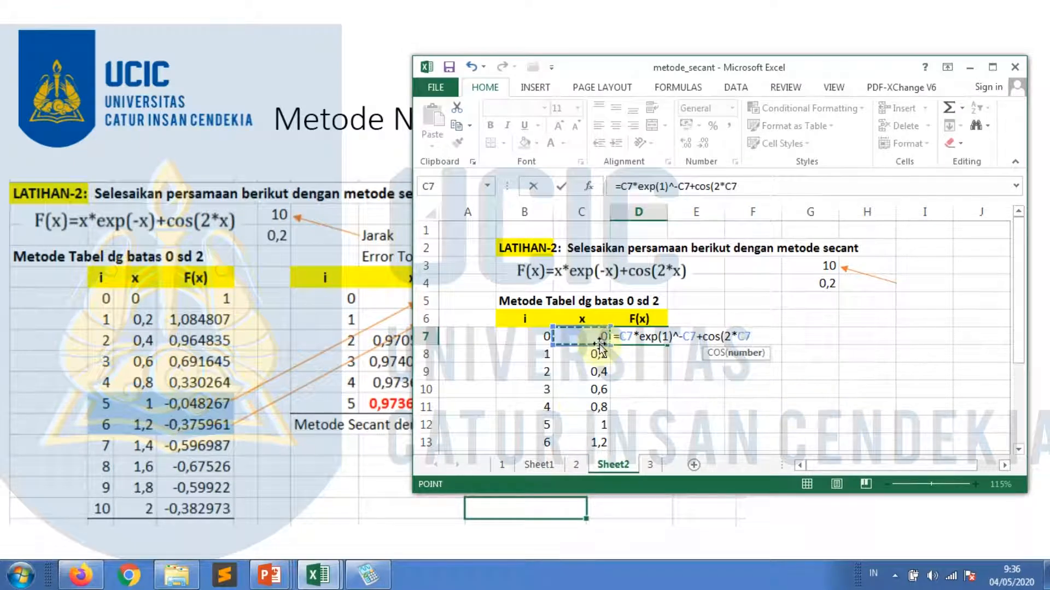
type(")")
key("Return")
- Fill the F(x) formula from D7 down to D17
key("Up")
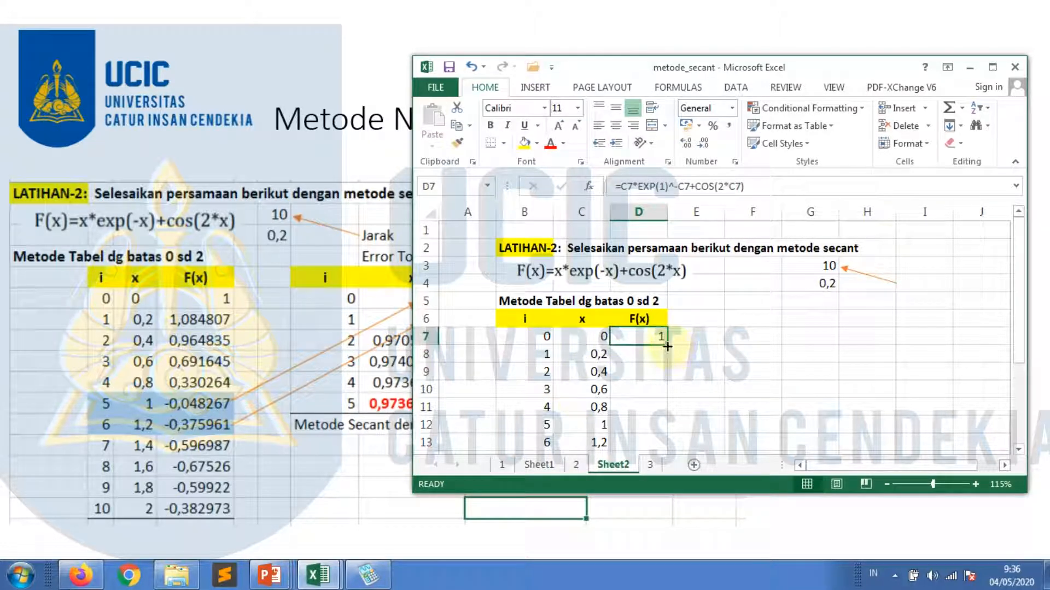
left_click_drag(667, 346, 661, 431)
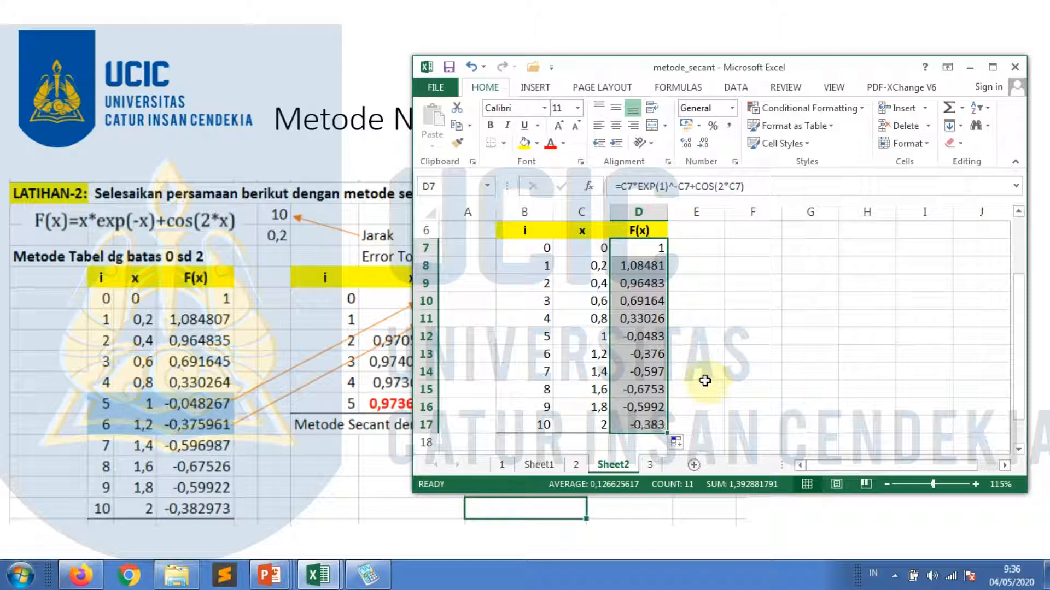
scroll(704, 381, "up", 1)
left_click(710, 336)
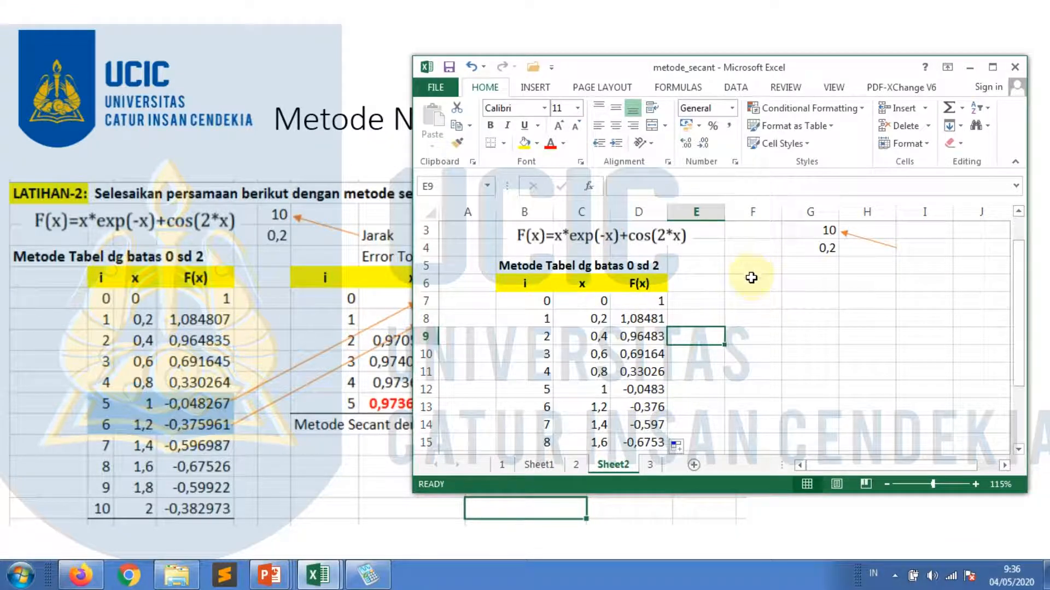
- Examine the F(x) values in D11:D13 to decide which table rows supply the secant starting values
scroll(751, 278, "up", 1)
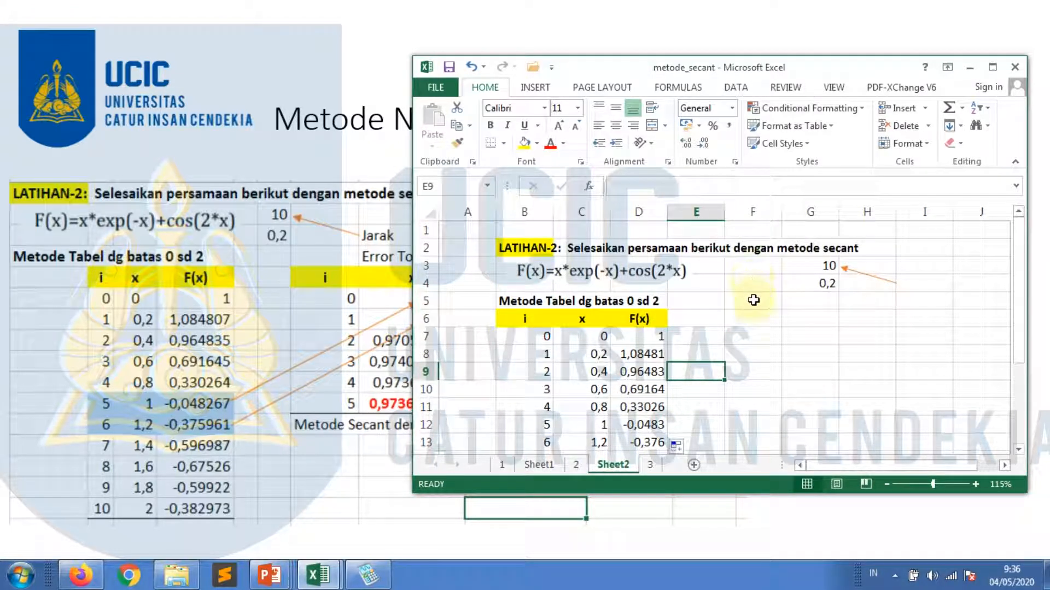
scroll(673, 392, "down", 1)
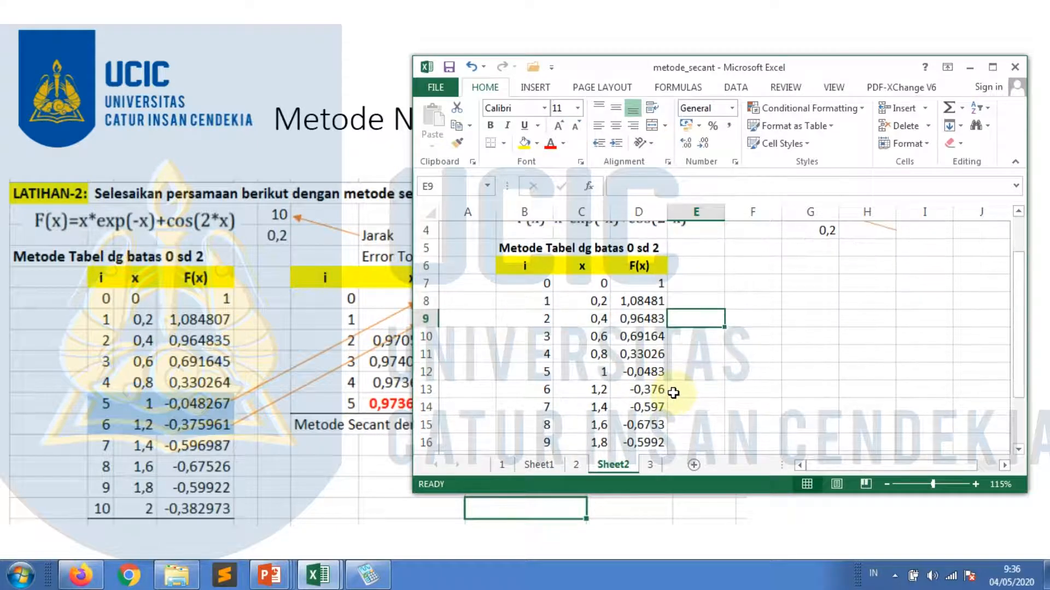
left_click(635, 358)
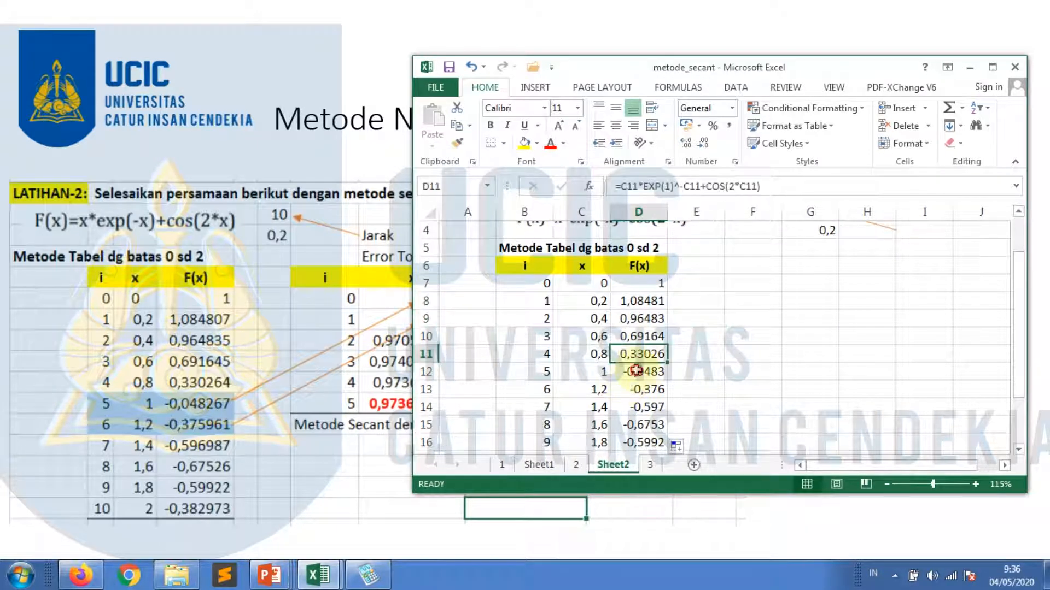
left_click(640, 370)
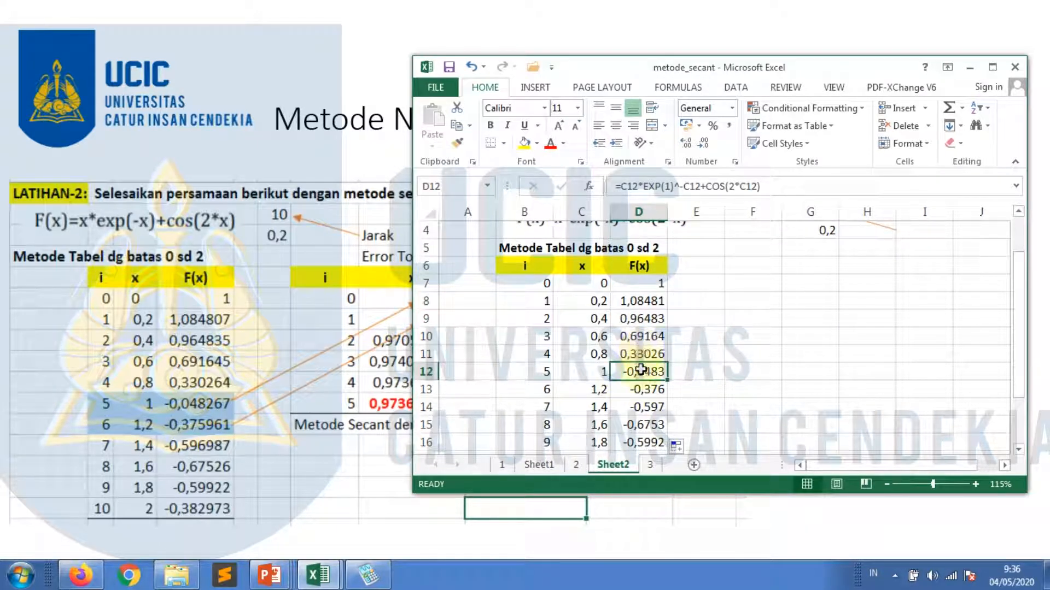
key("Up")
left_click(647, 391)
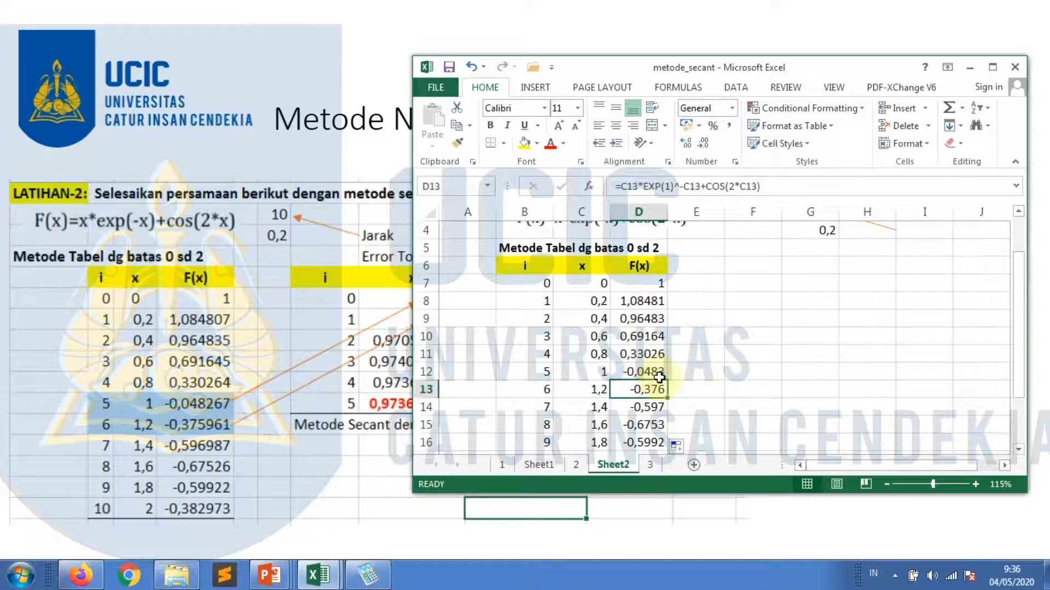
left_click(651, 372)
left_click(649, 391)
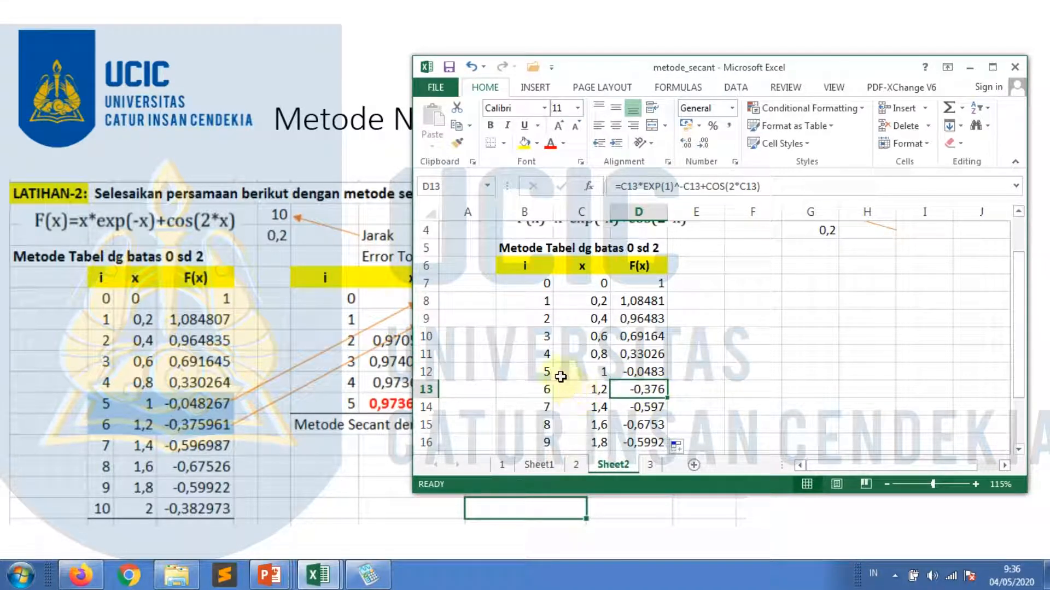
- Shade the table rows for i = 5 and i = 6 (B12:D13) with a blue fill
left_click_drag(541, 371, 648, 392)
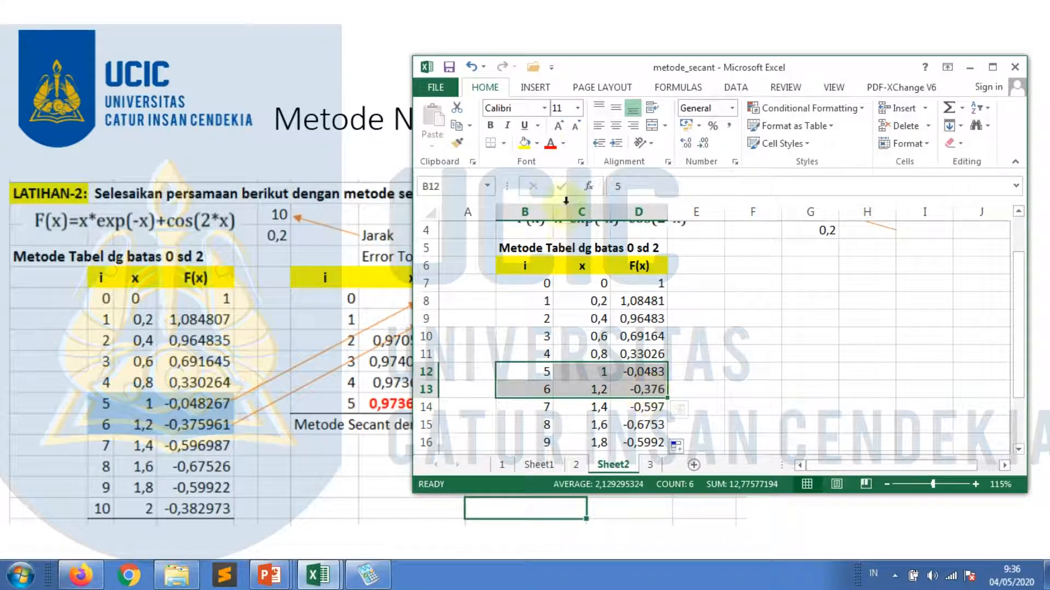
left_click(537, 144)
left_click(575, 209)
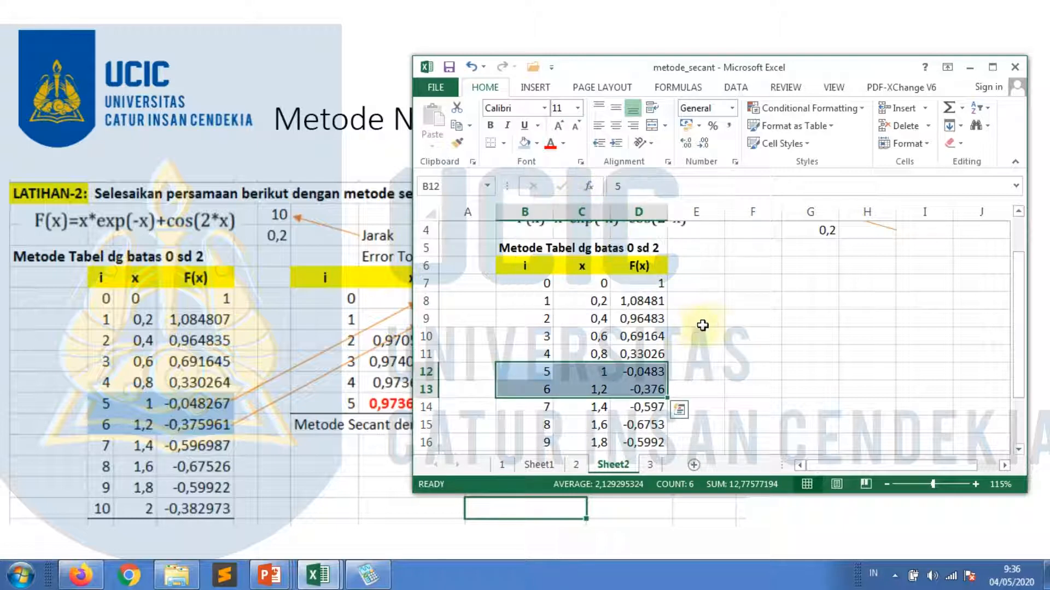
- Copy the header row i, x, y, f(x), error from H5:L5 of sheet 2 to Sheet2, starting at F6
left_click_drag(597, 371, 596, 386)
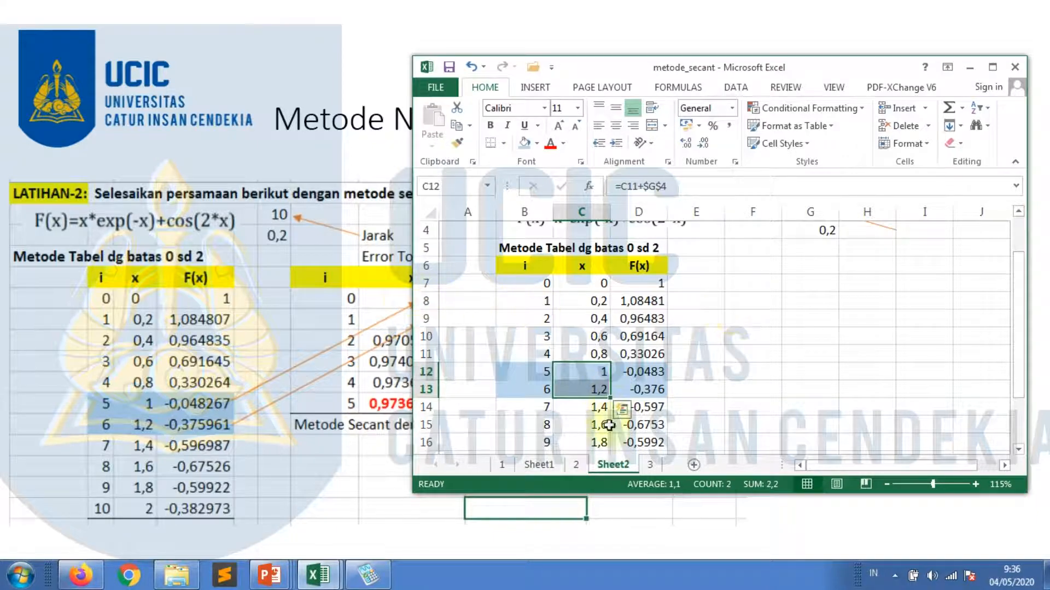
left_click(576, 464)
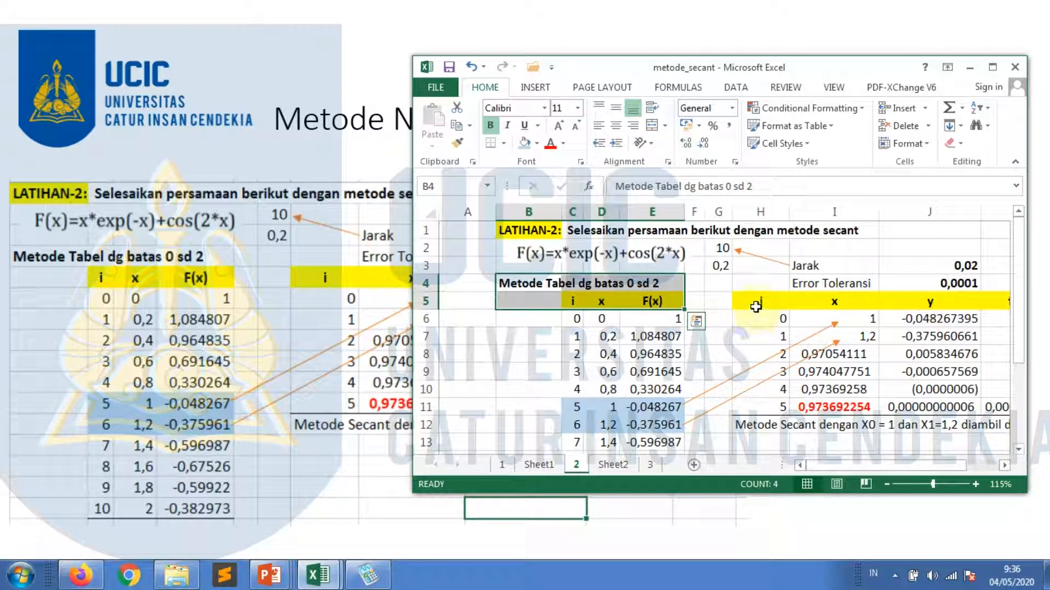
left_click_drag(741, 300, 919, 301)
key("ctrl+c")
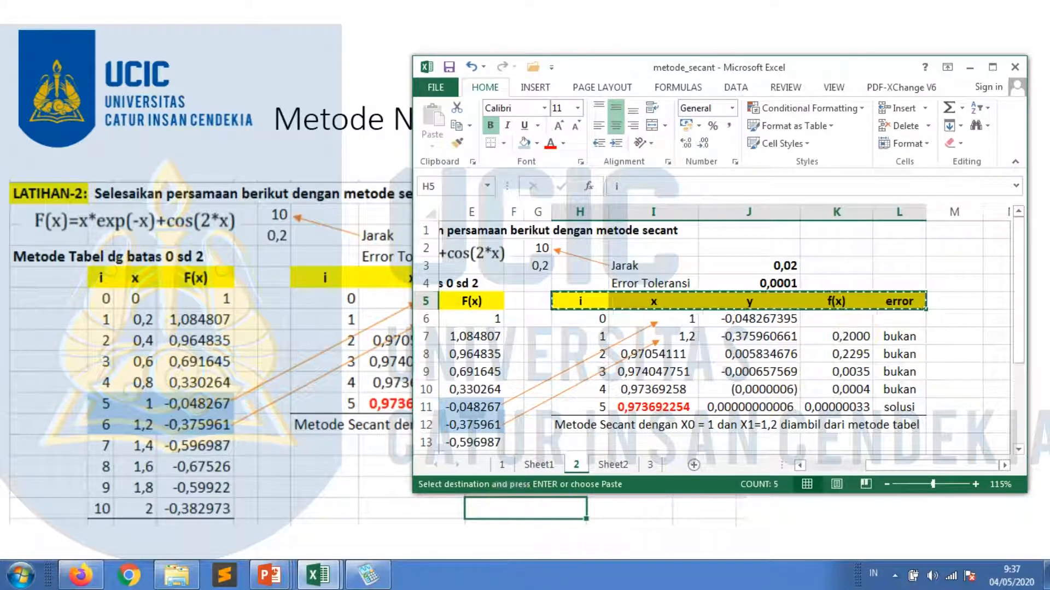
left_click(615, 465)
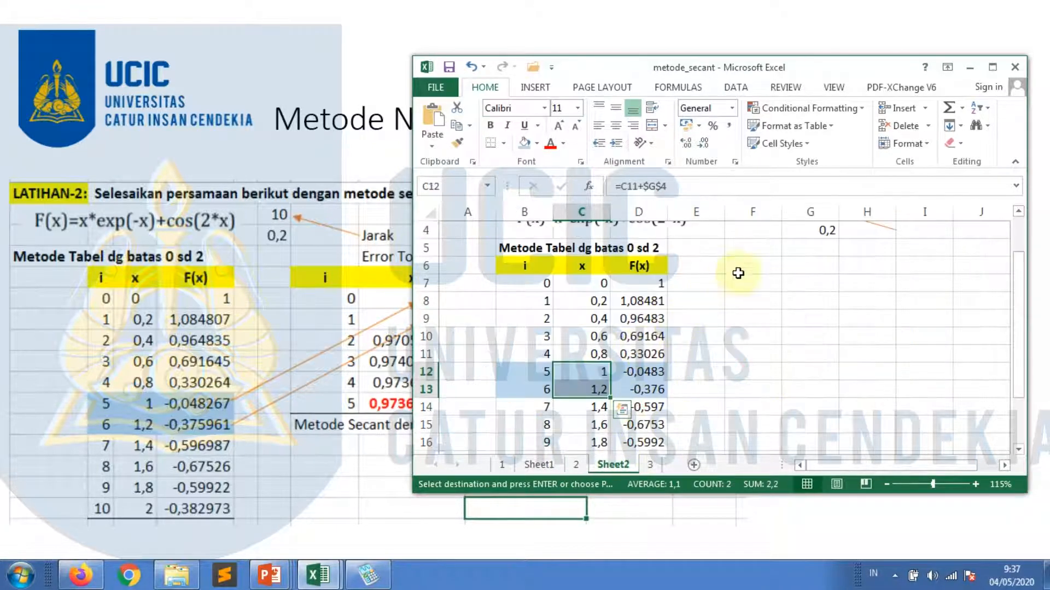
left_click(758, 267)
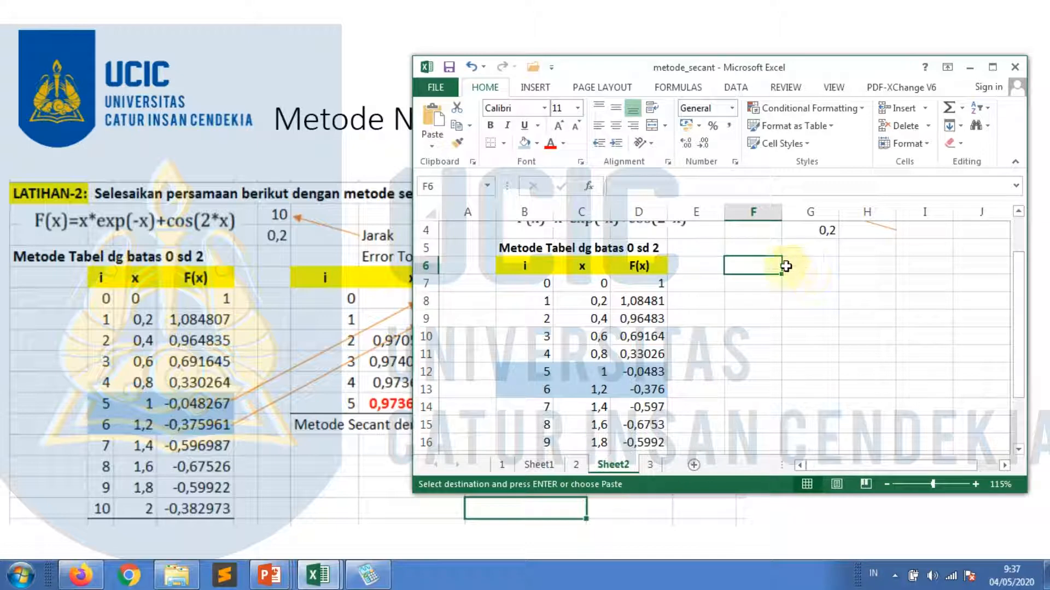
key("ctrl+v")
left_click(808, 319)
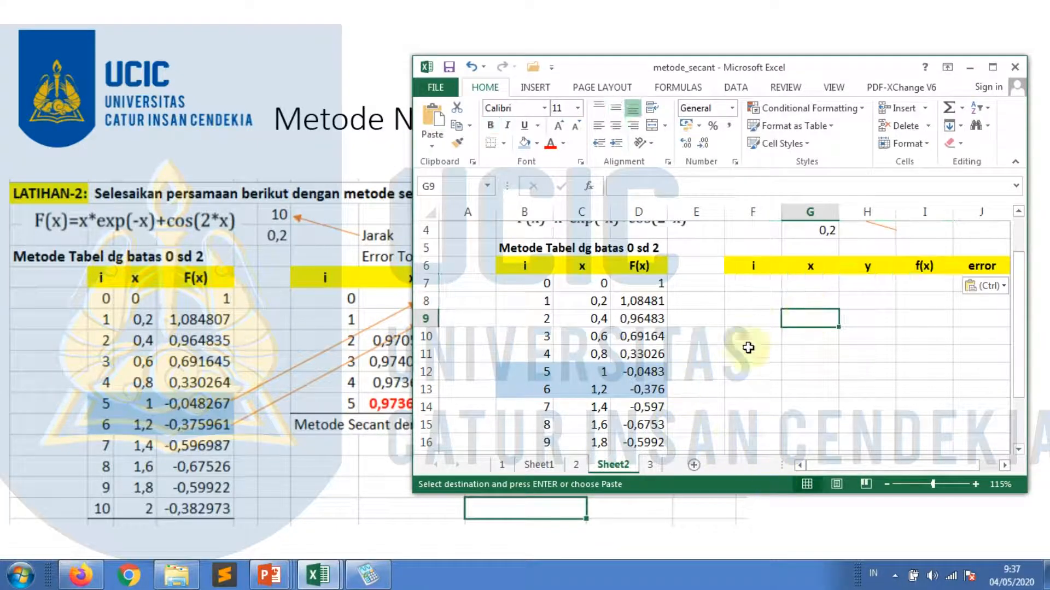
- Enter the starting x values 1 in G7 and 1,2 in G8
left_click(806, 285)
key("Escape")
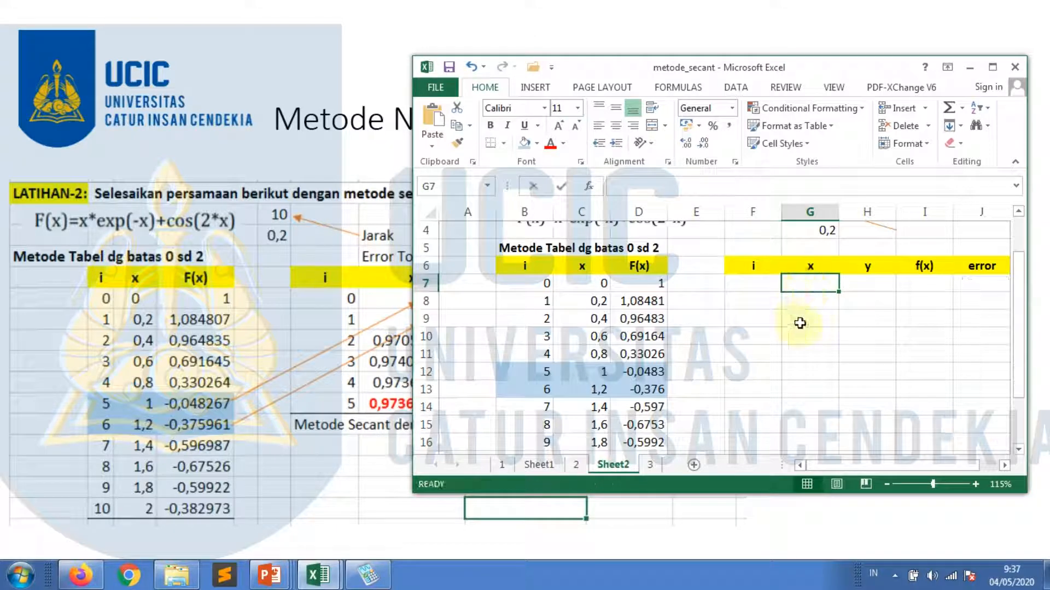
type("1")
key("Return")
type("1")
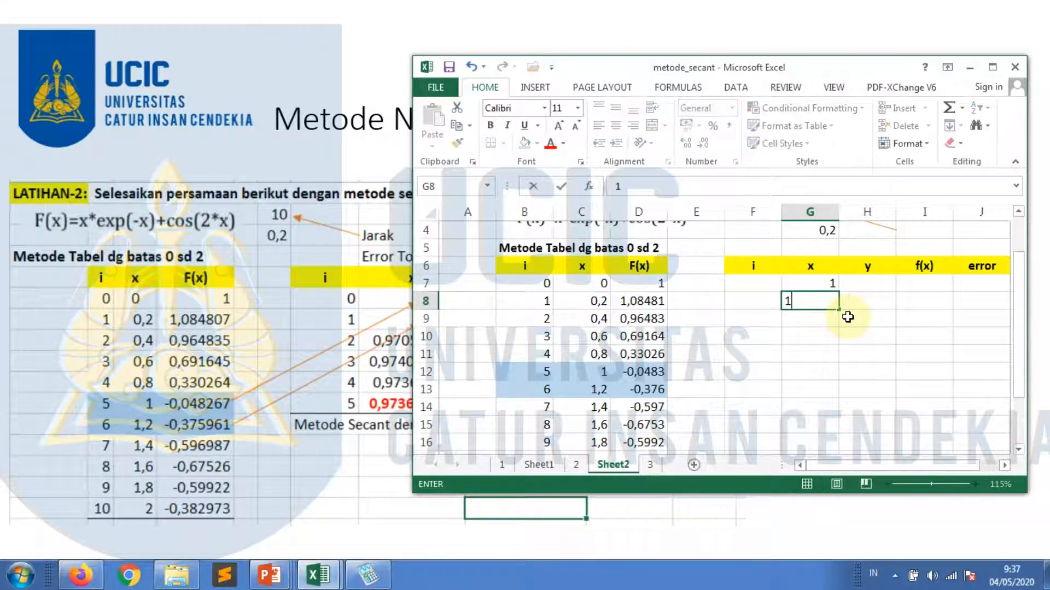
type(",2")
key("Return")
key("Up")
key("Up")
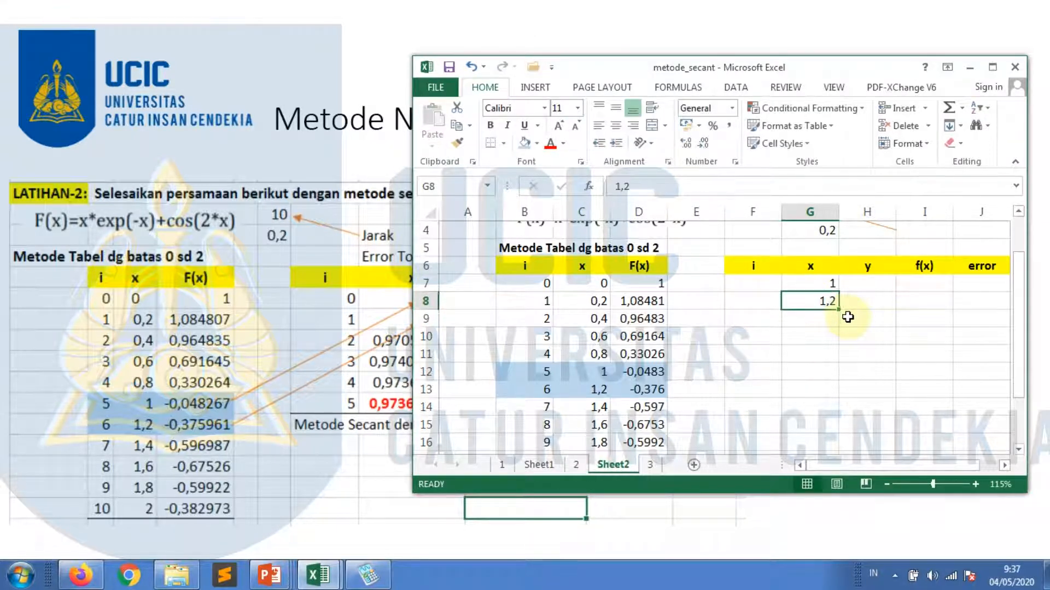
key("shift+Down")
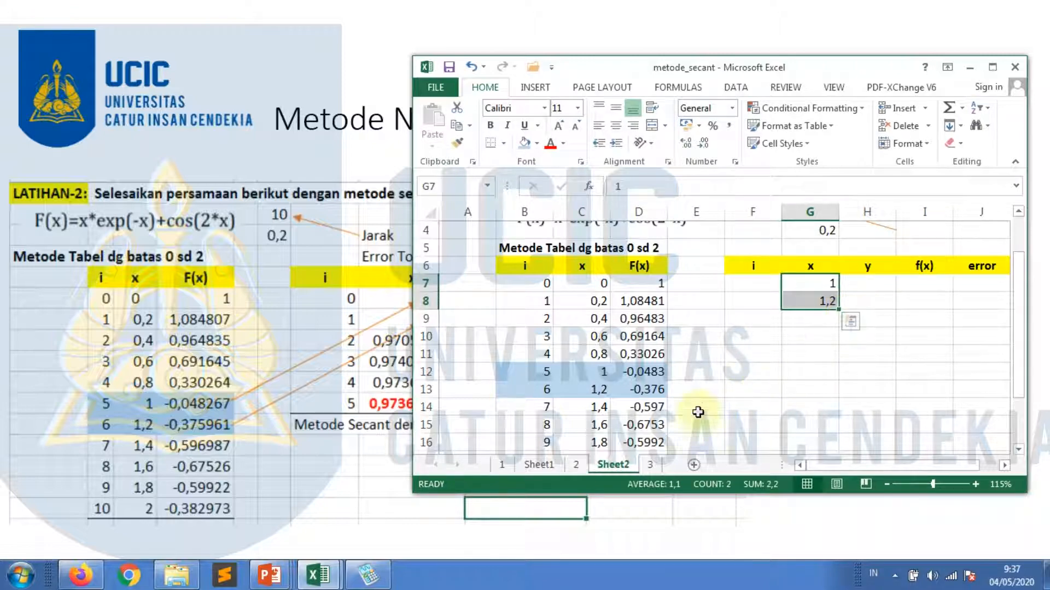
- Check the solved tables on sheets 2 and 1, and copy the F(x) formula from D7 on Sheet2 into I7
left_click(576, 465)
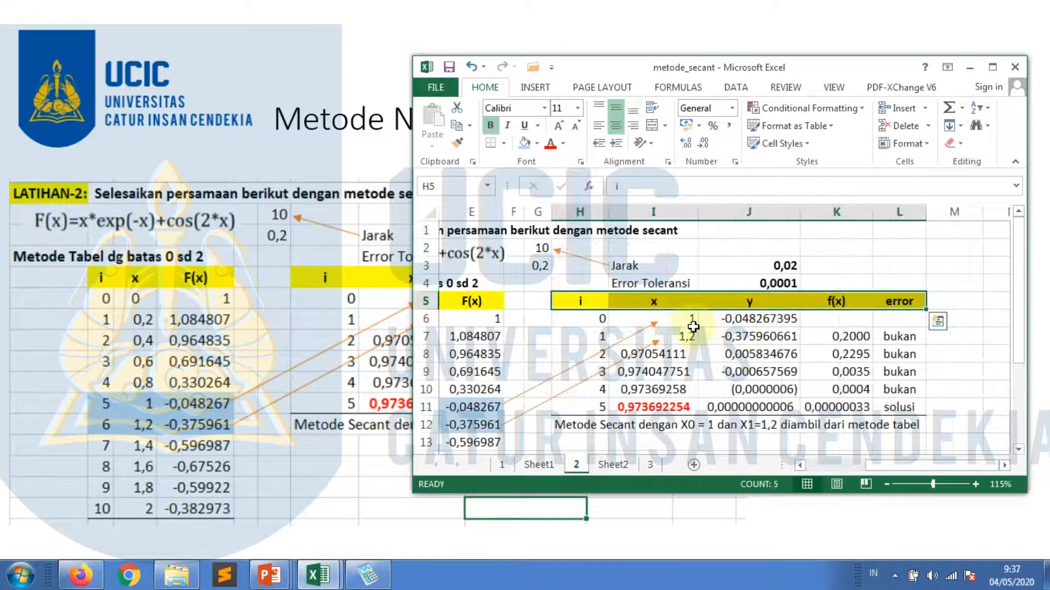
left_click(612, 465)
left_click(867, 283)
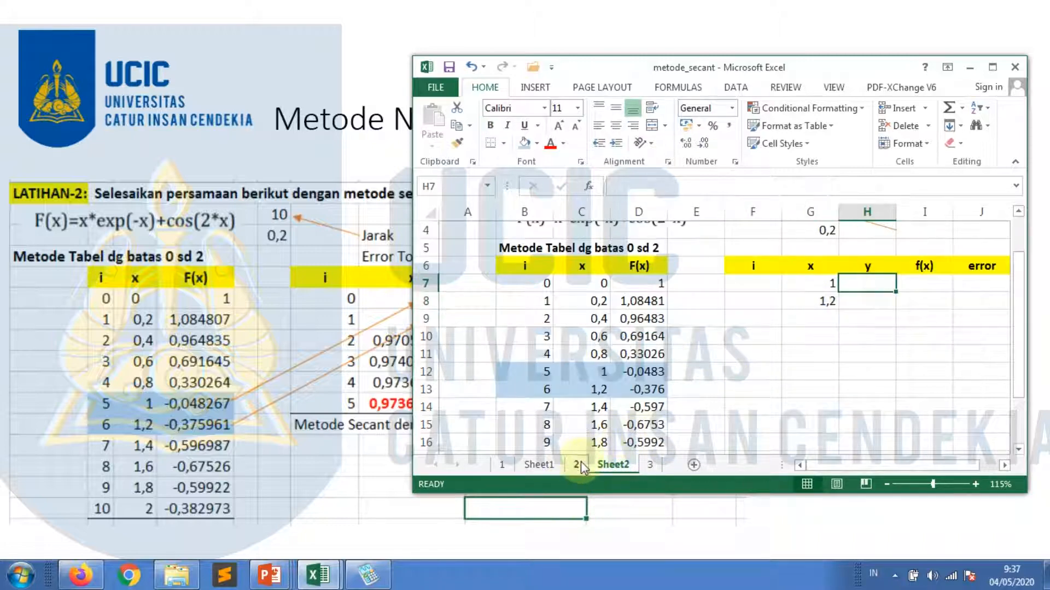
left_click(503, 465)
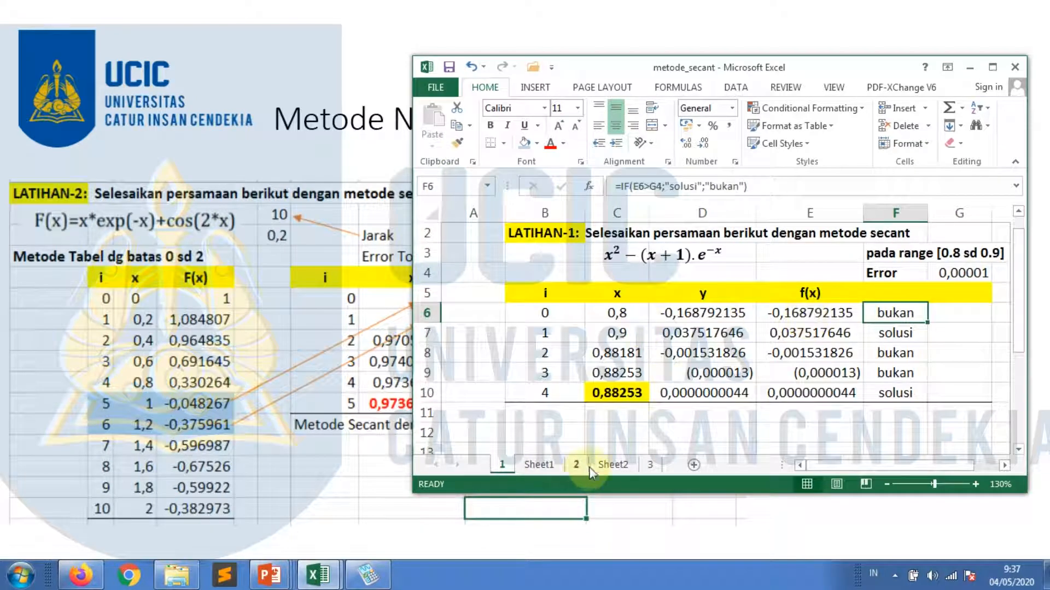
left_click(611, 465)
left_click(634, 281)
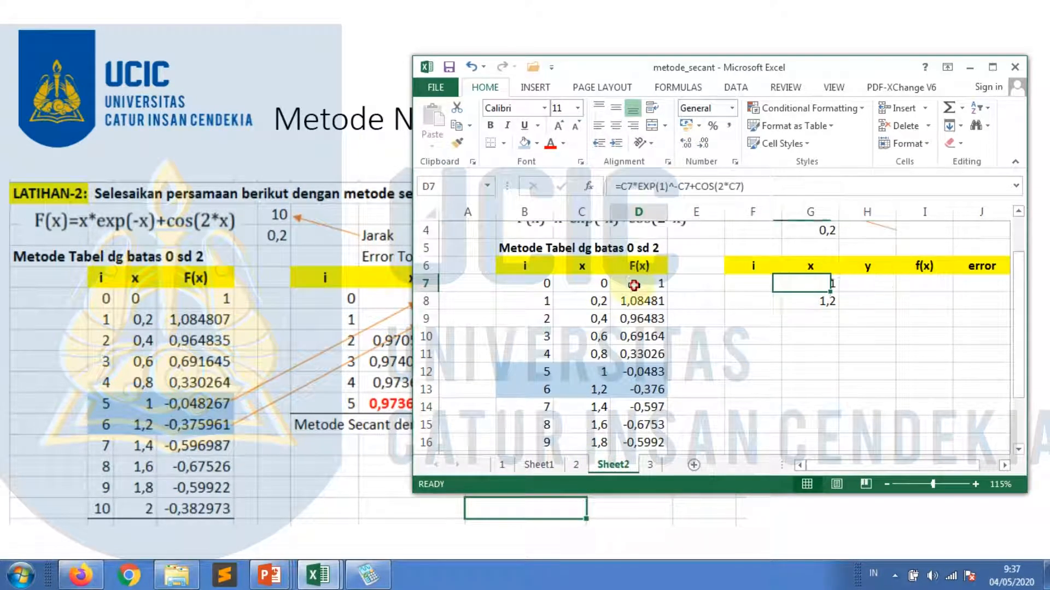
key("ctrl+c")
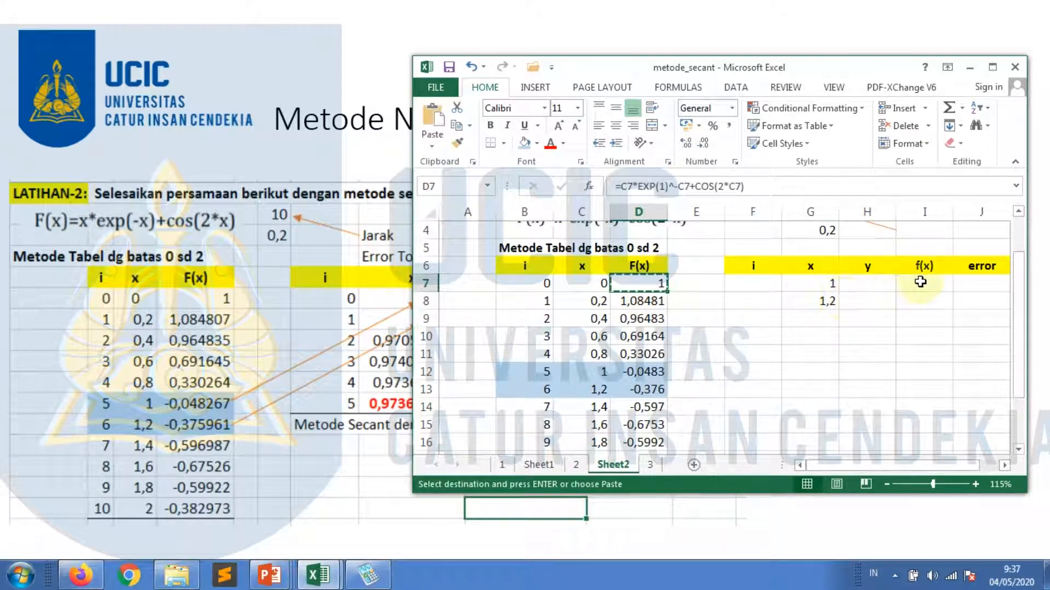
left_click(921, 281)
key("Return")
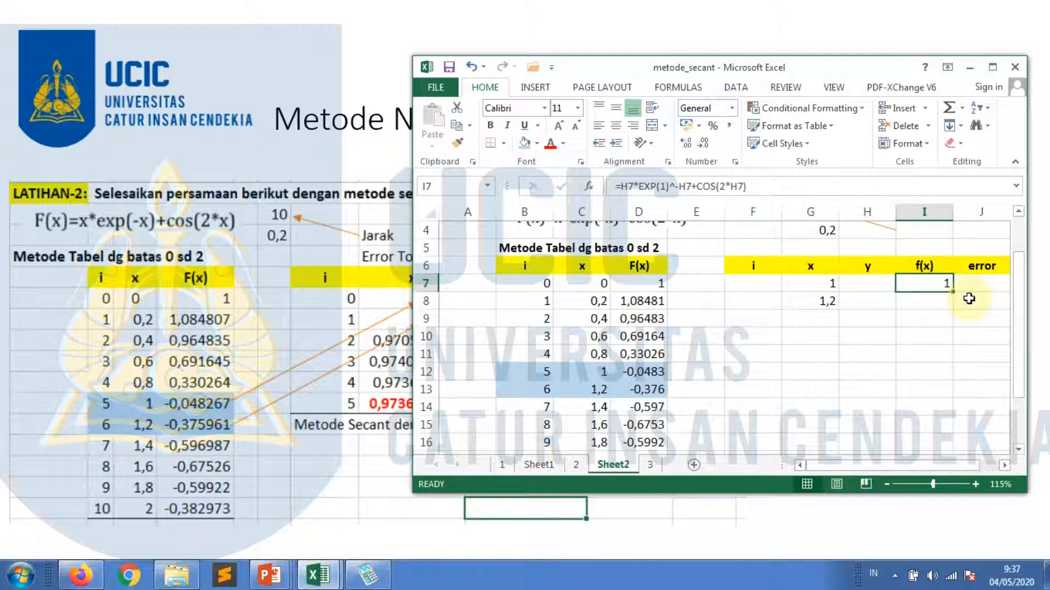
- Change every reference in the I7 formula to G7, so it reads =G7*EXP(1)^-G7+COS(2*G7)
key("F2")
key("Left")
key("Left")
key("Left")
key("Left")
key("Left")
key("Left")
key("Left")
key("Left")
key("Left")
key("Left")
key("Left")
key("Left")
key("Left")
key("Left")
key("Left")
key("Left")
key("Left")
key("Left")
key("Left")
key("Left")
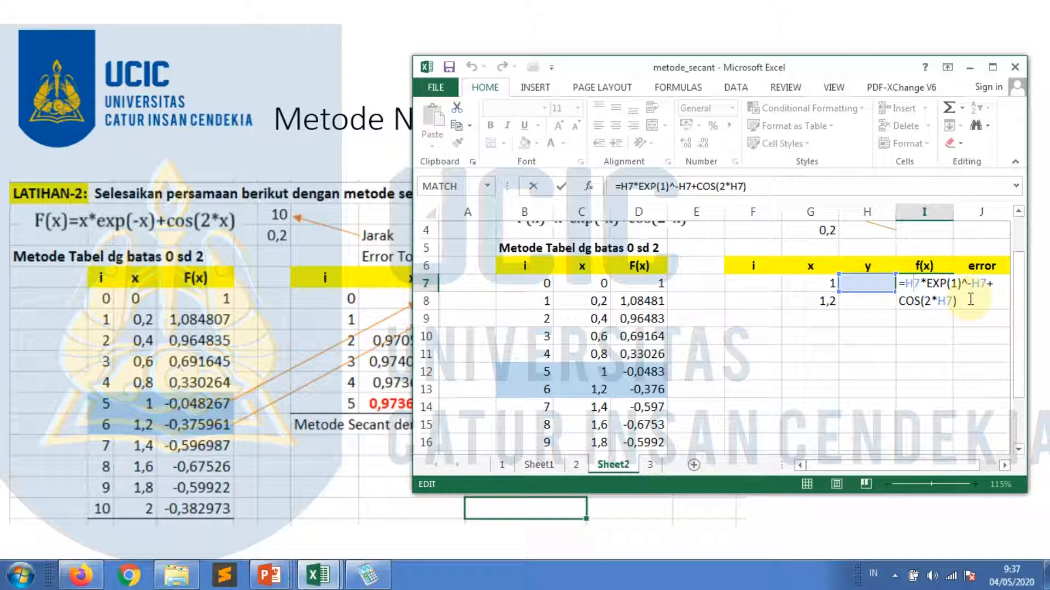
type("g")
key("Right")
key("Right")
key("Right")
key("Right")
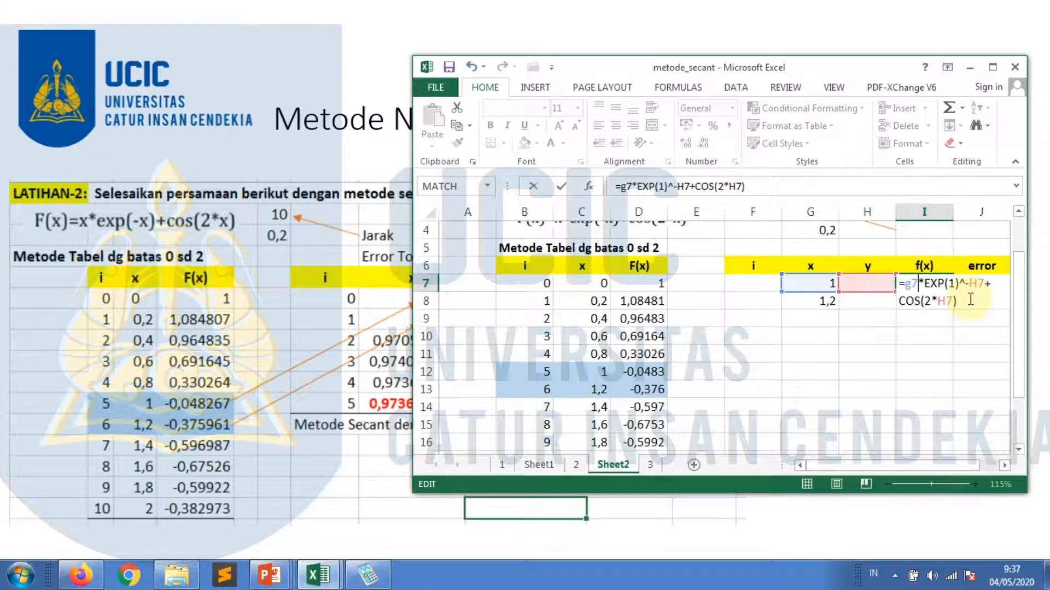
key("Right")
key("Right")
key("Right")
key("Right")
type("g")
key("Left")
key("Left")
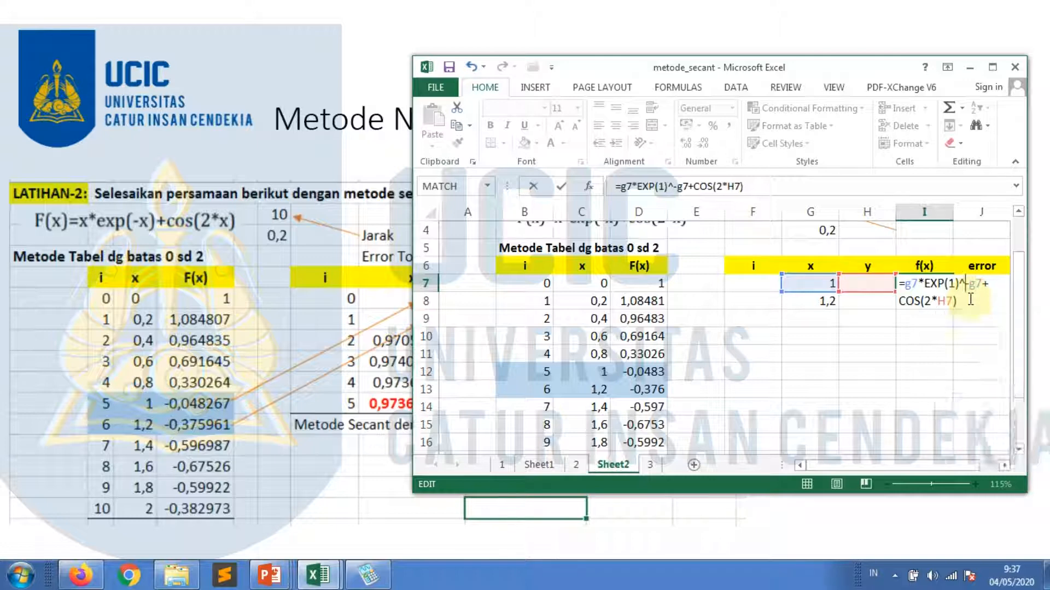
key("Left")
key("Left")
type("g")
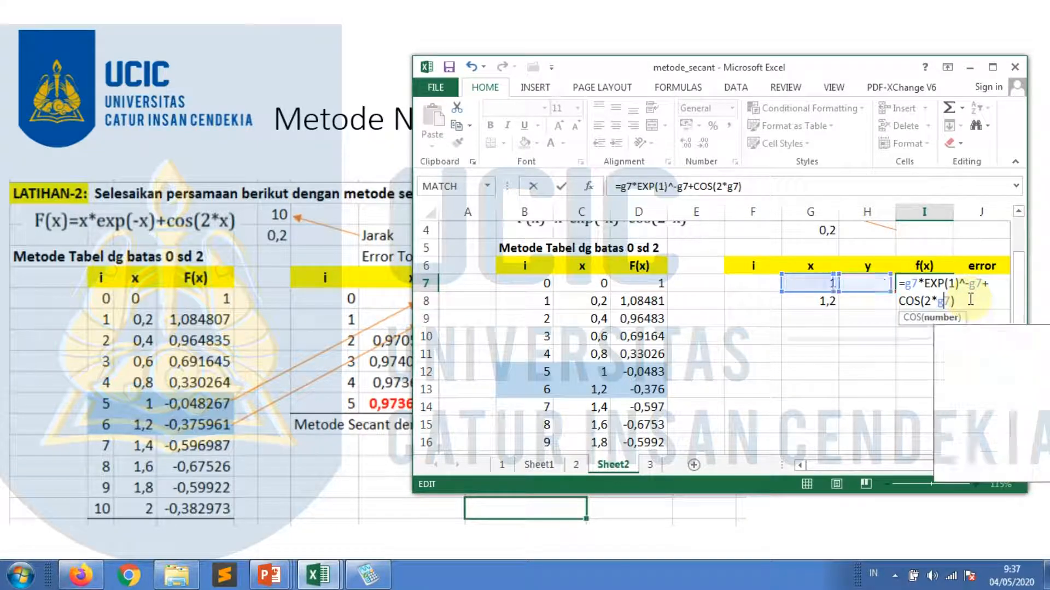
key("ctrl+Return")
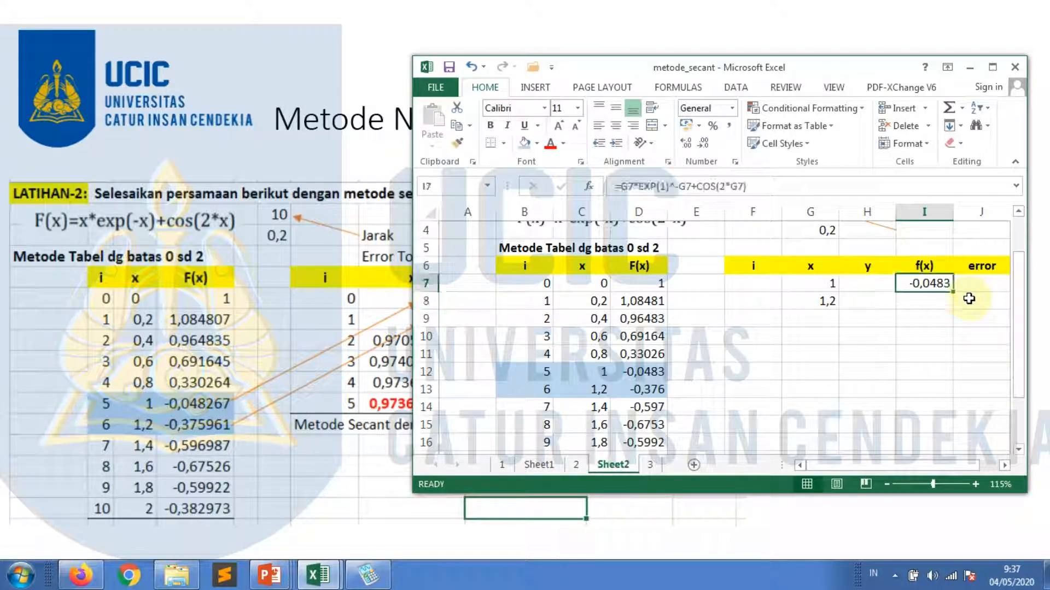
- Widen column I slightly and fill the f(x) formula from I7 down to I8
left_click_drag(953, 212, 969, 216)
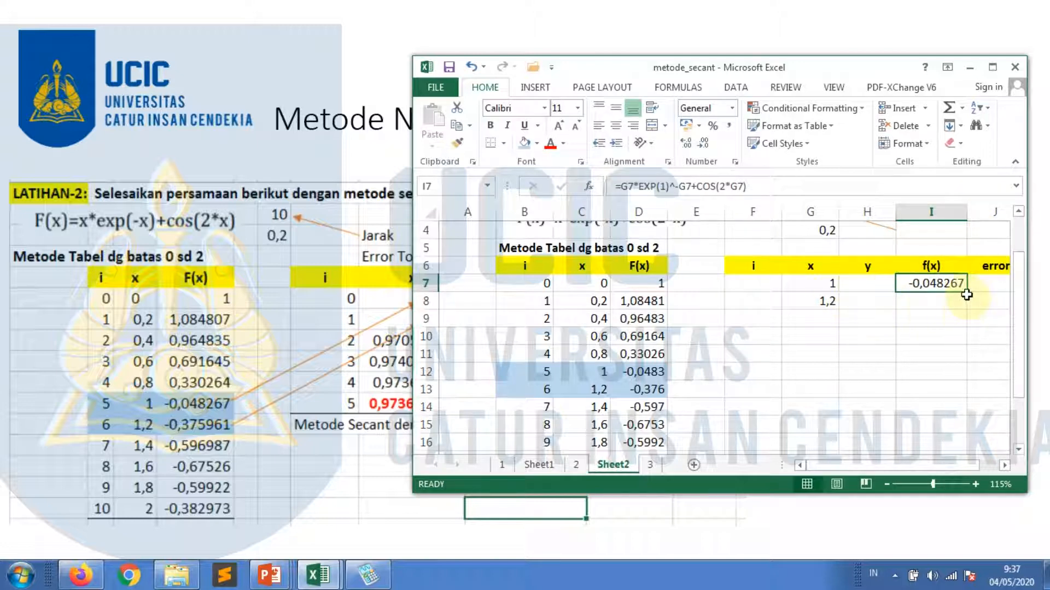
left_click_drag(966, 292, 966, 304)
left_click(908, 370)
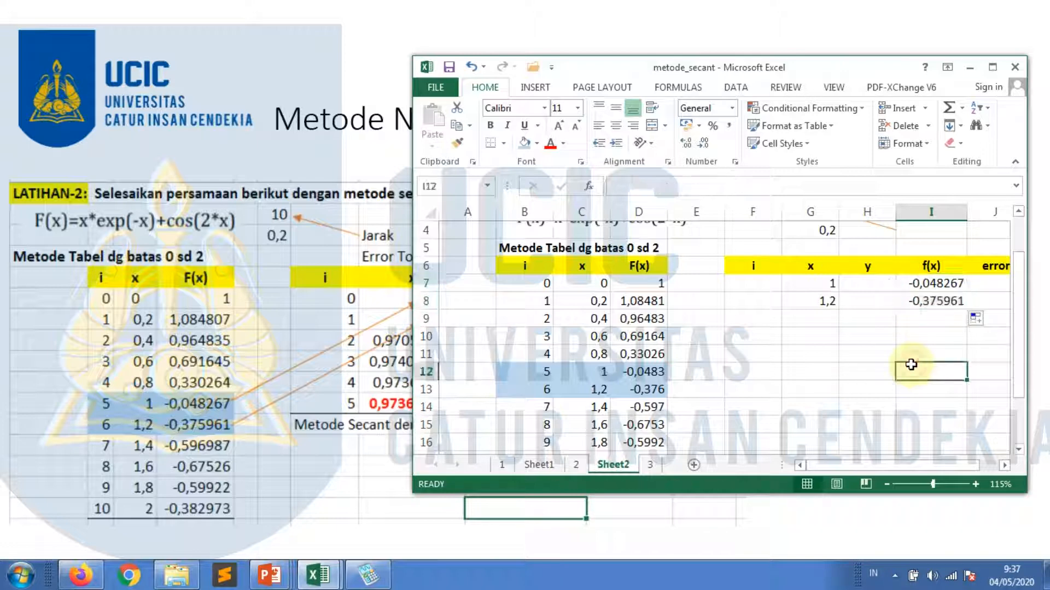
- Copy the secant iteration formula from I8 of sheet 2 into G9 of Sheet2 and review its cell references
left_click(816, 318)
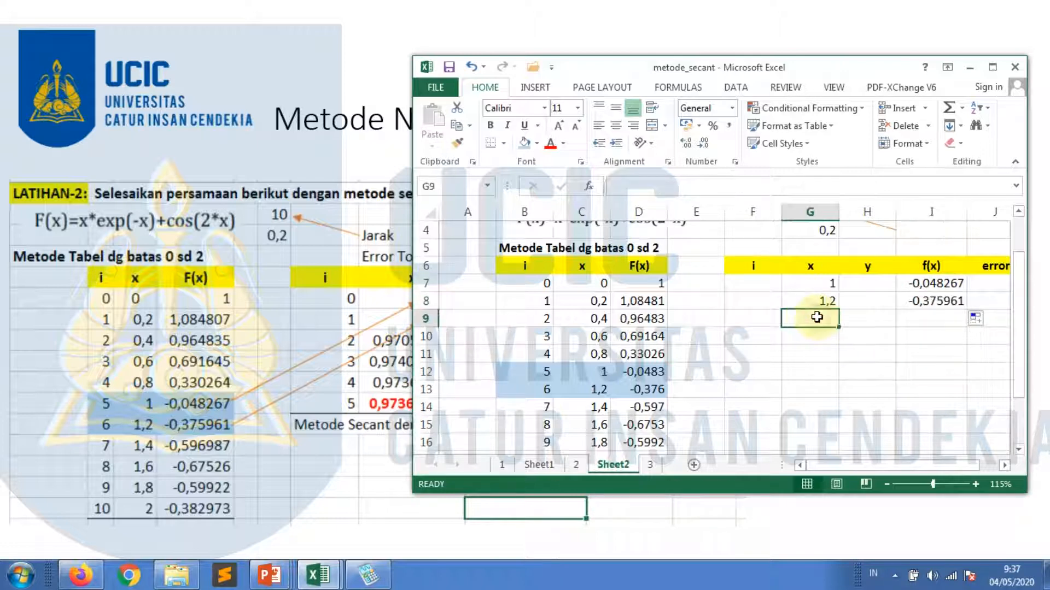
left_click(578, 464)
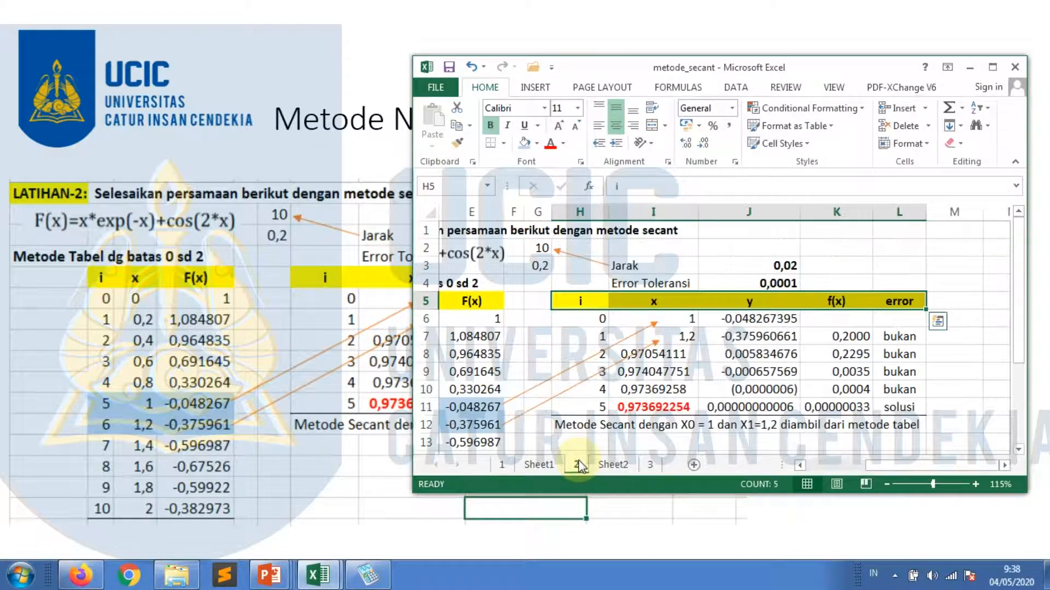
left_click(680, 355)
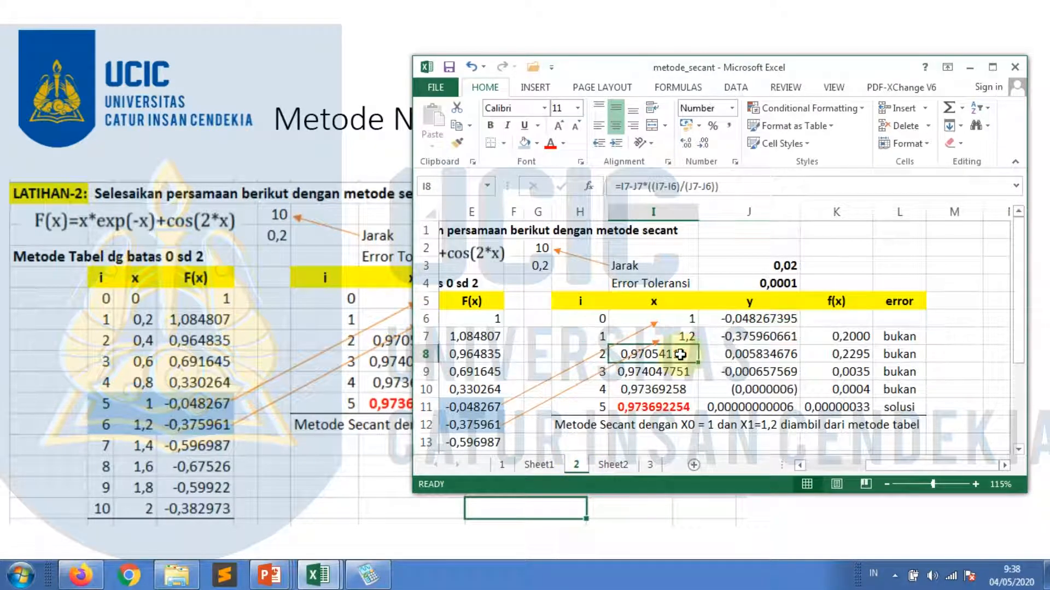
key("ctrl+c")
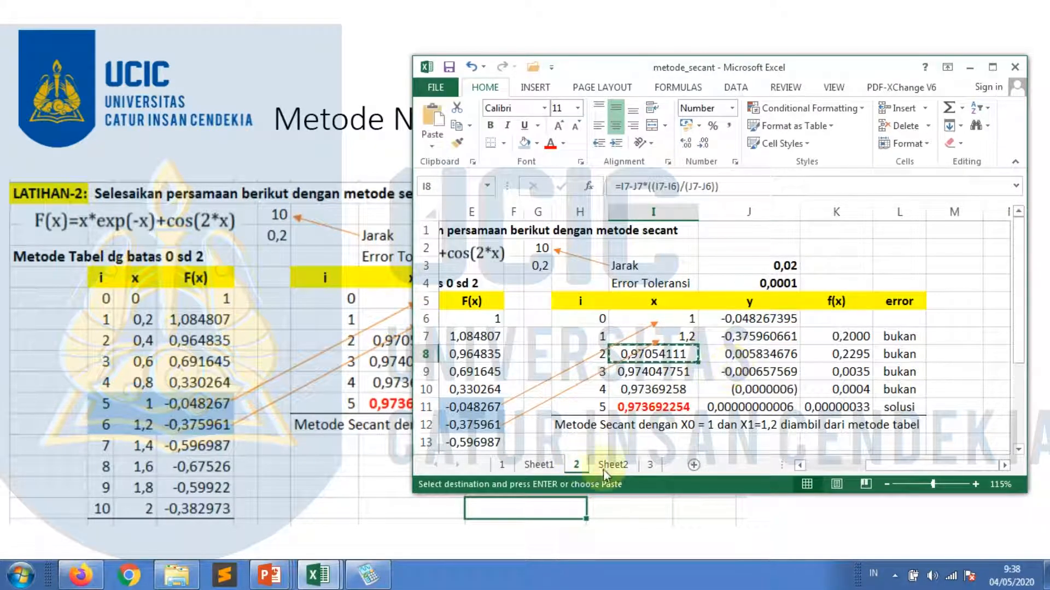
left_click(613, 465)
key("ctrl+v")
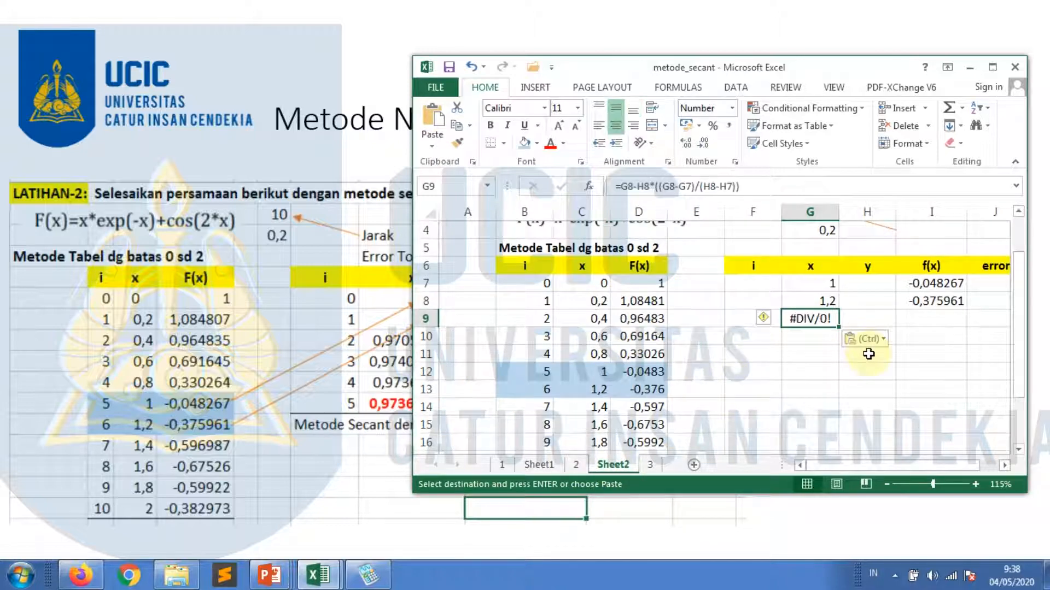
key("F2")
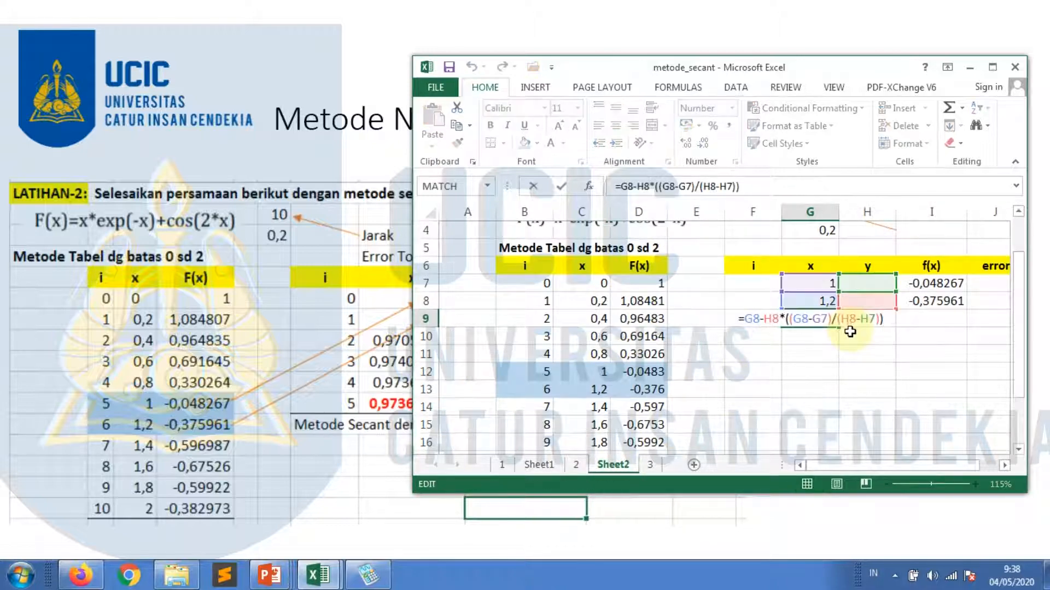
key("Escape")
- Fill the y column with references to the f(x) values: =I7 in H7 and =I8 in H8
left_click(930, 285)
left_click(870, 286)
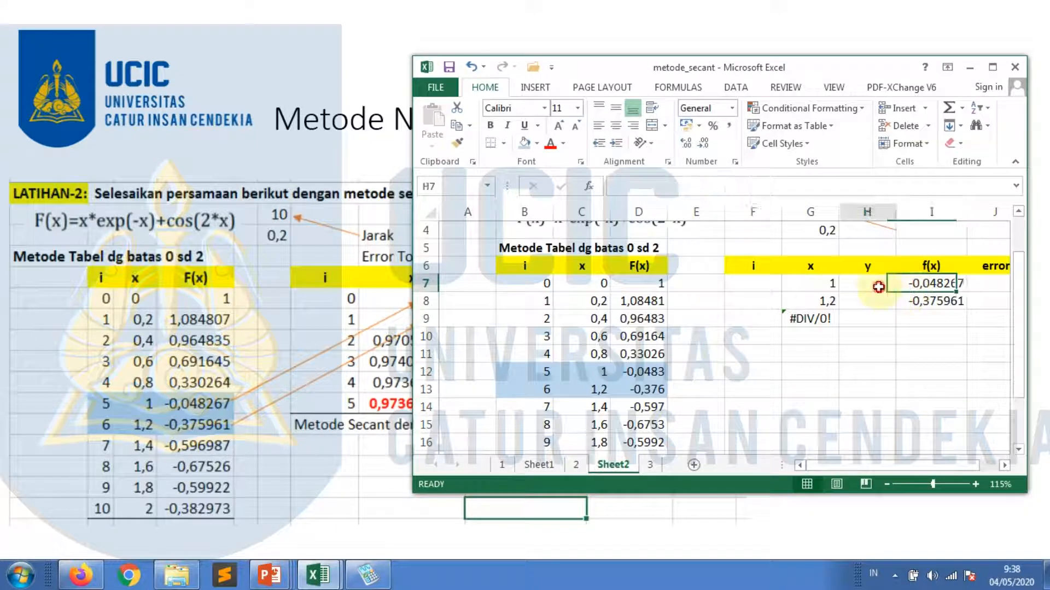
type("=I7")
key("Return")
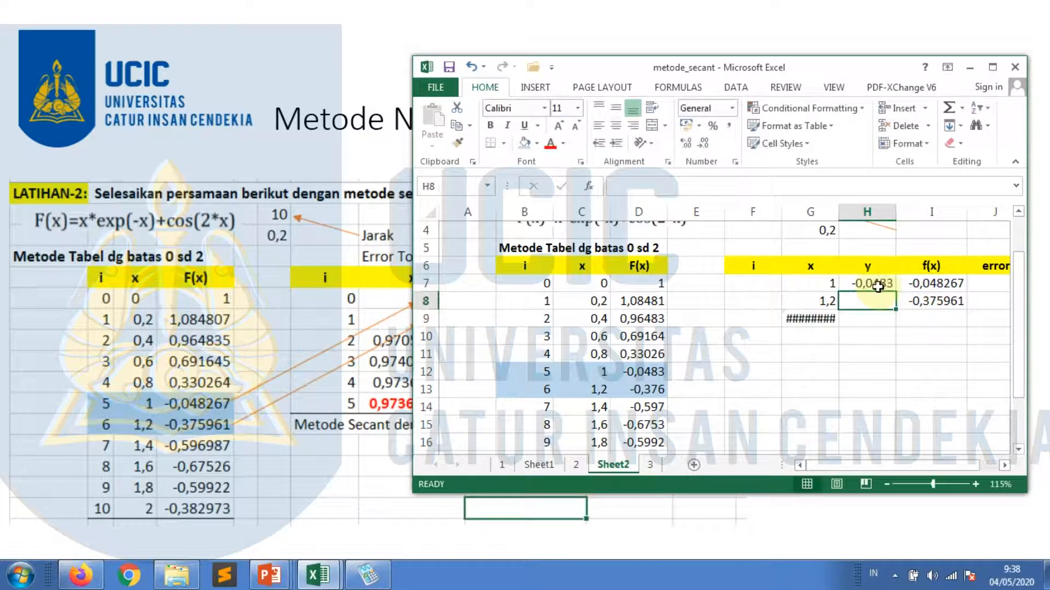
type("=I8")
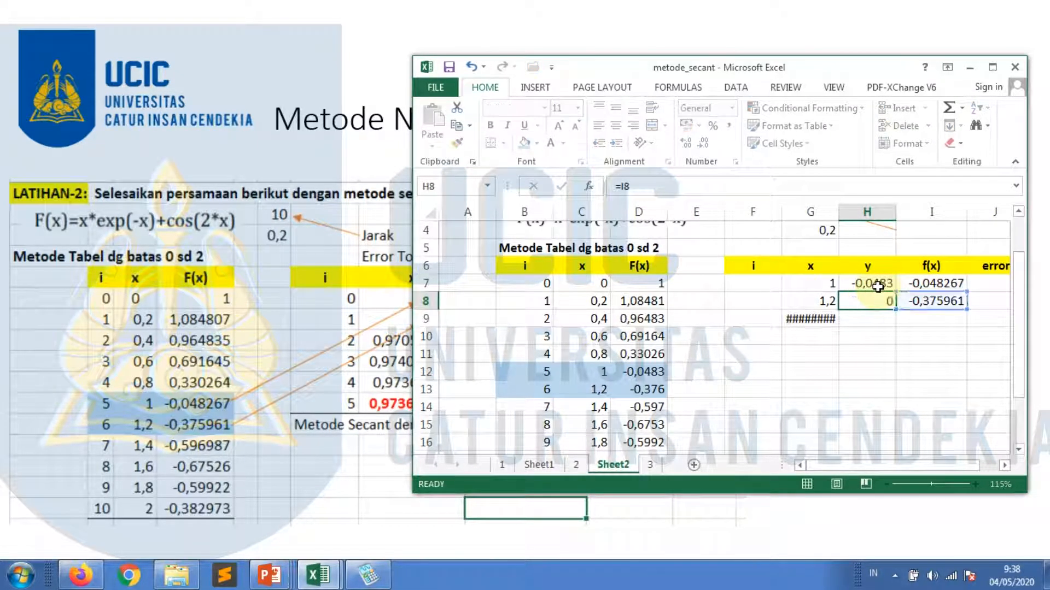
key("ctrl+Return")
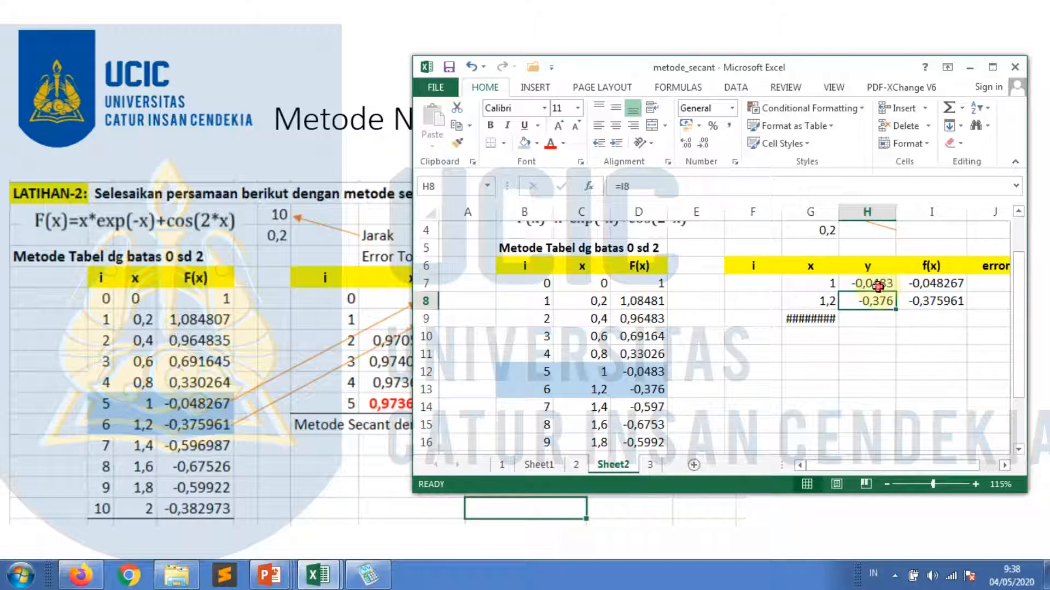
- Widen column H to show more decimals of the y values, and select the iteration result in G9
left_click_drag(877, 285, 871, 300)
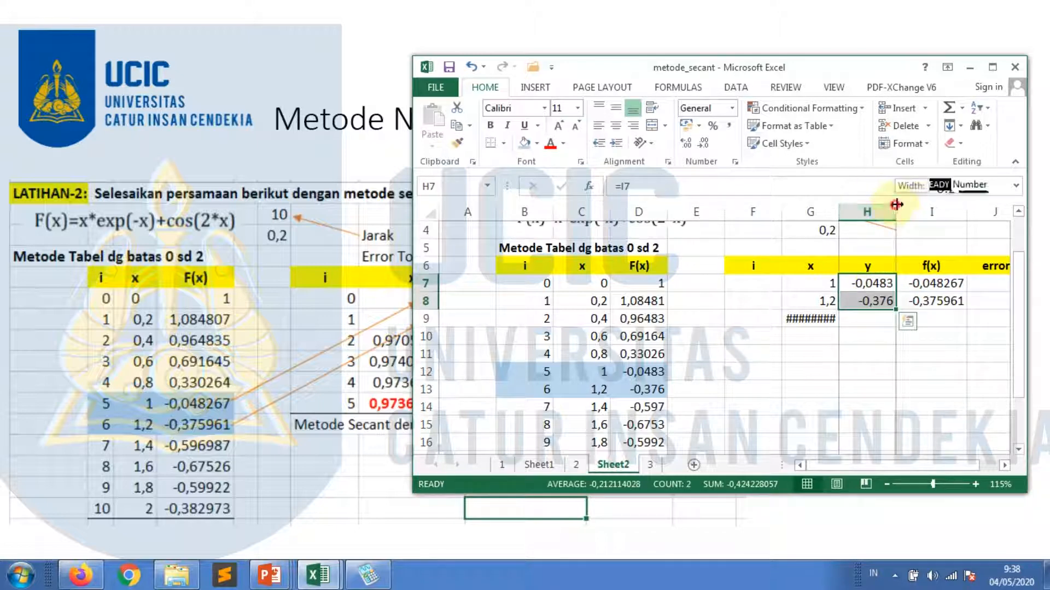
left_click_drag(897, 205, 923, 206)
left_click(820, 319)
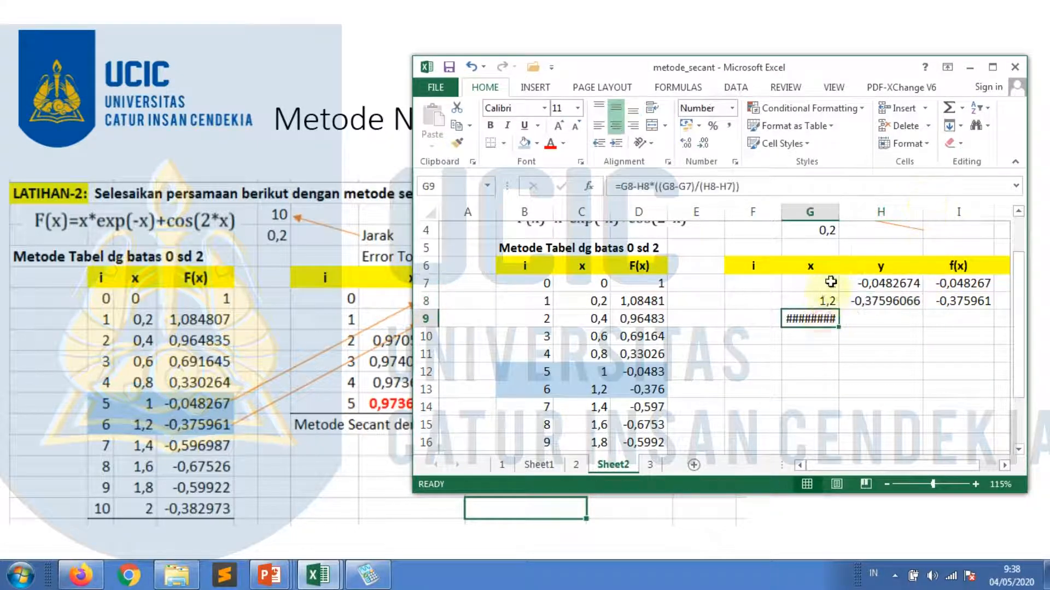
- Widen column G to show the decimals of the x value in G9, and widen the workbook window to reveal the error column
left_click_drag(839, 212, 859, 220)
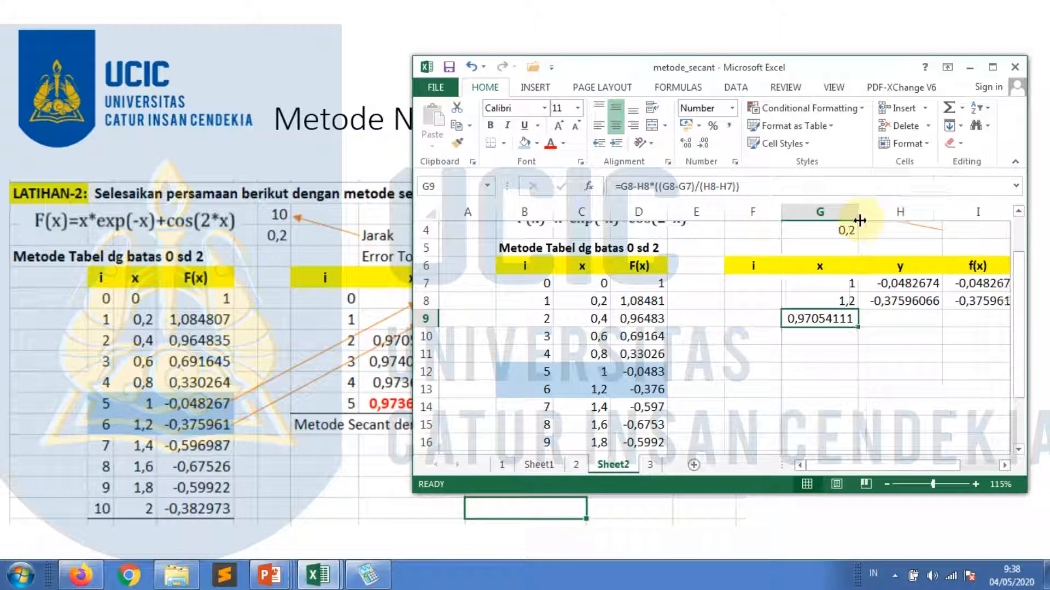
mouse_move(662, 70)
left_mouse_down()
mouse_move(726, 64)
mouse_move(671, 76)
left_mouse_up()
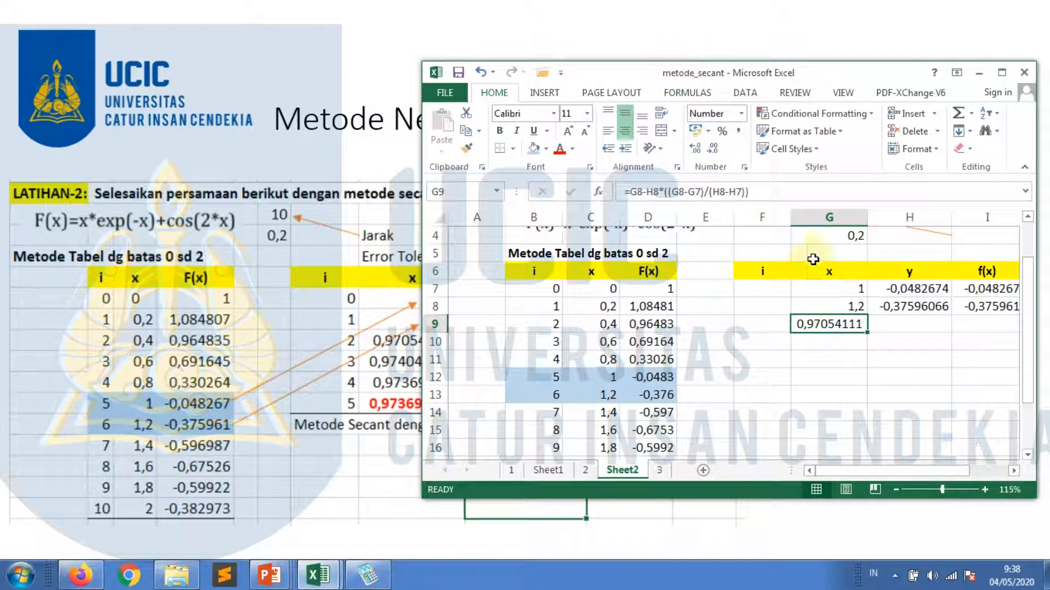
left_click_drag(915, 306, 990, 307)
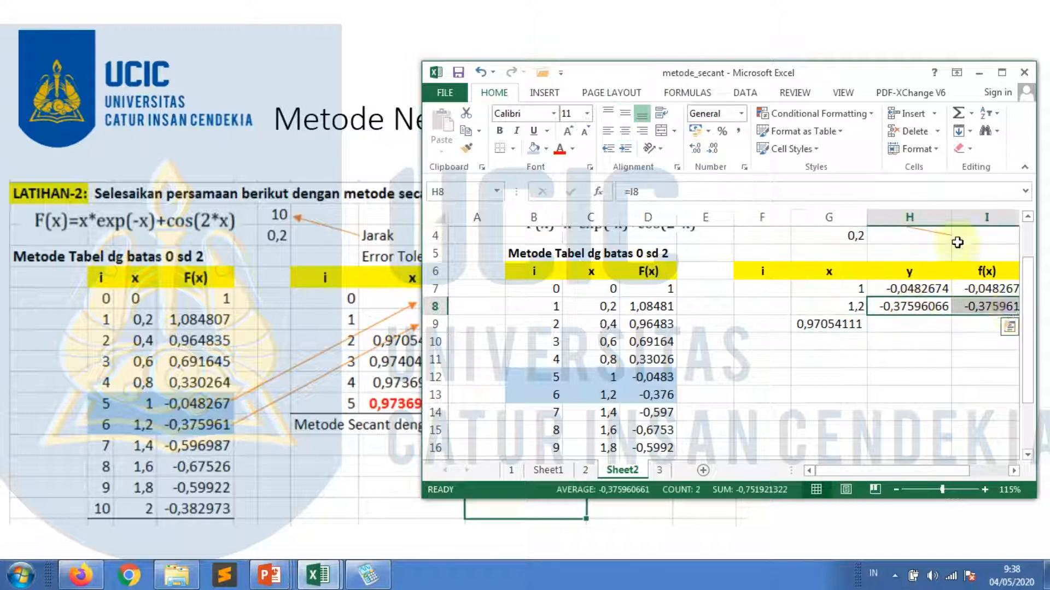
left_click_drag(857, 72, 740, 70)
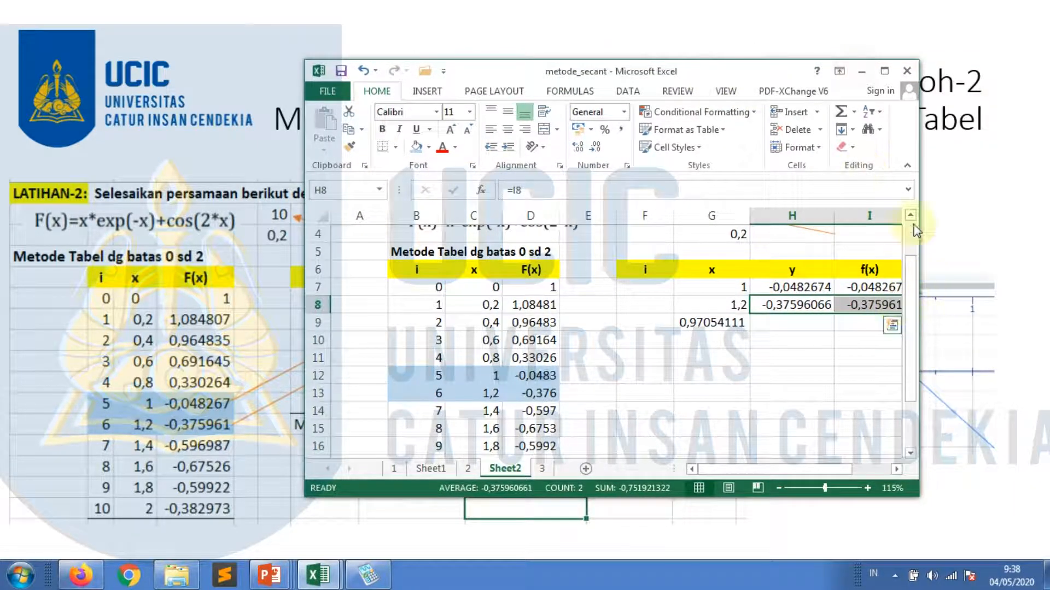
left_click_drag(919, 221, 987, 217)
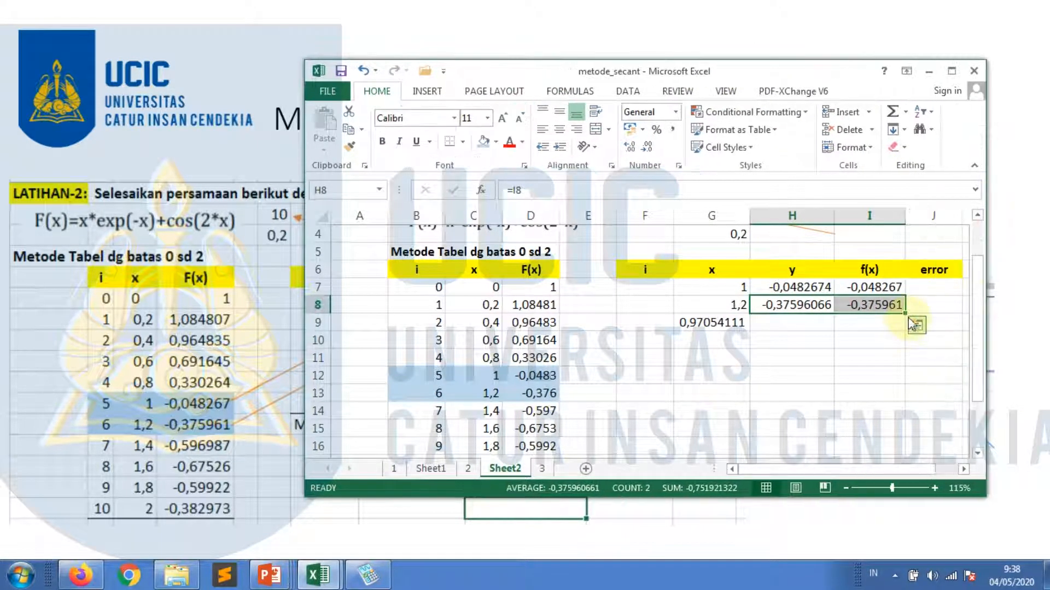
- Fill the y and f(x) formulas from H8:I8 into row 9 and the iteration row G9:I9 down to row 14
left_click_drag(906, 315, 919, 328)
left_click(810, 364)
left_click_drag(705, 324, 909, 421)
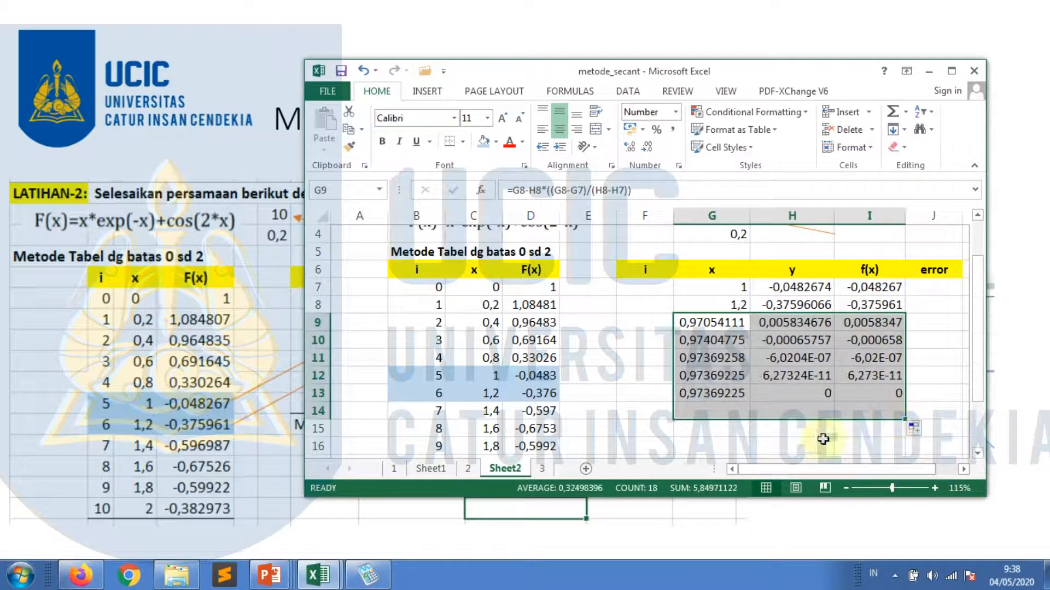
left_click(821, 396)
- Number the i column from 0 in F7 and 1 in F8, and continue the series down to F14
left_click(664, 289)
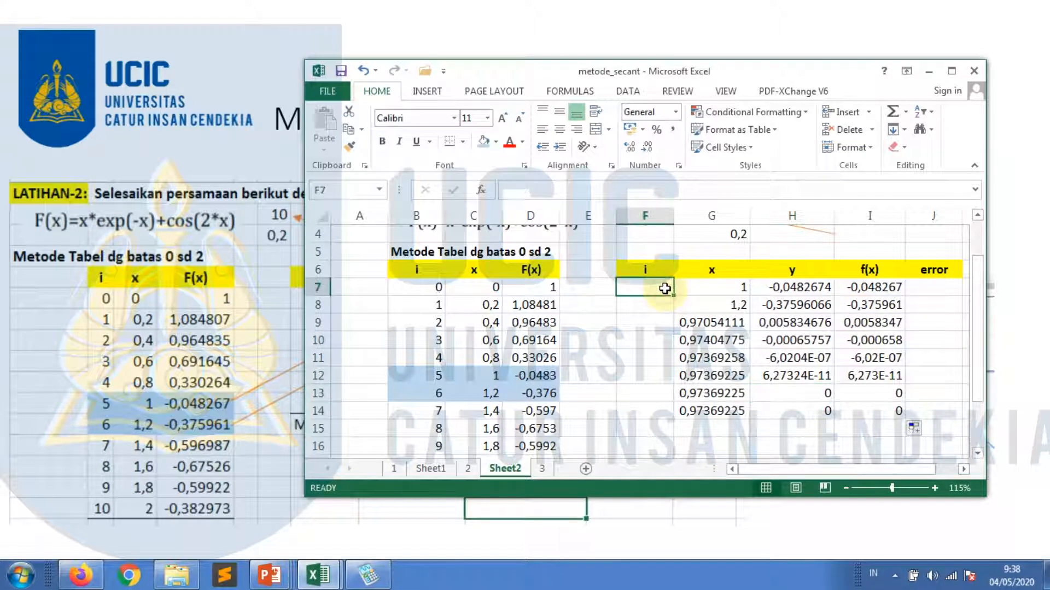
type("0")
key("Return")
type("1")
key("Return")
left_click_drag(660, 288, 679, 418)
left_click(759, 442)
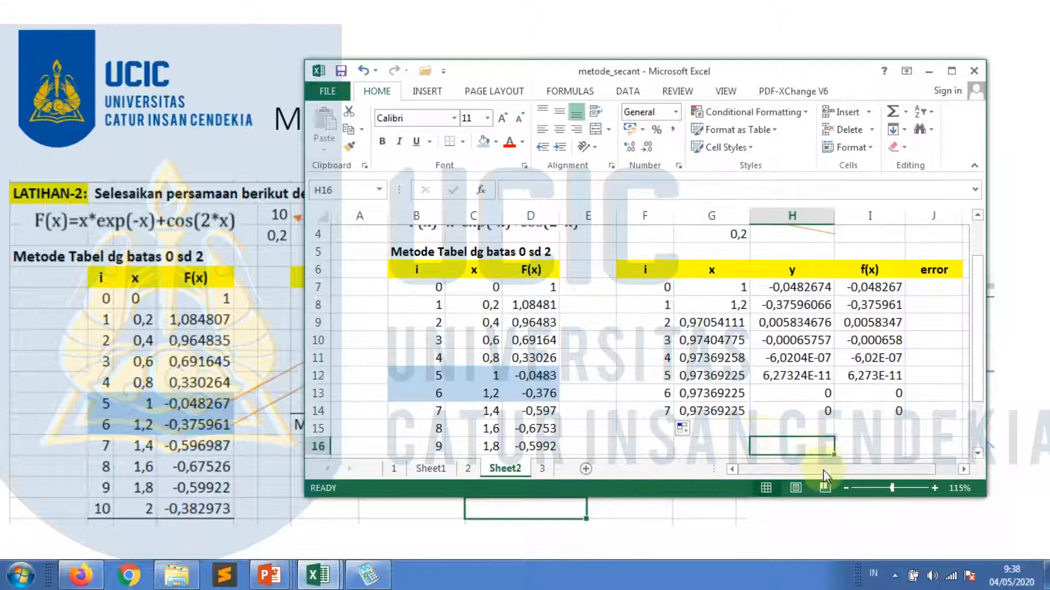
- Reposition the window and rename the header in J6 to solusi
left_click_drag(844, 472, 846, 472)
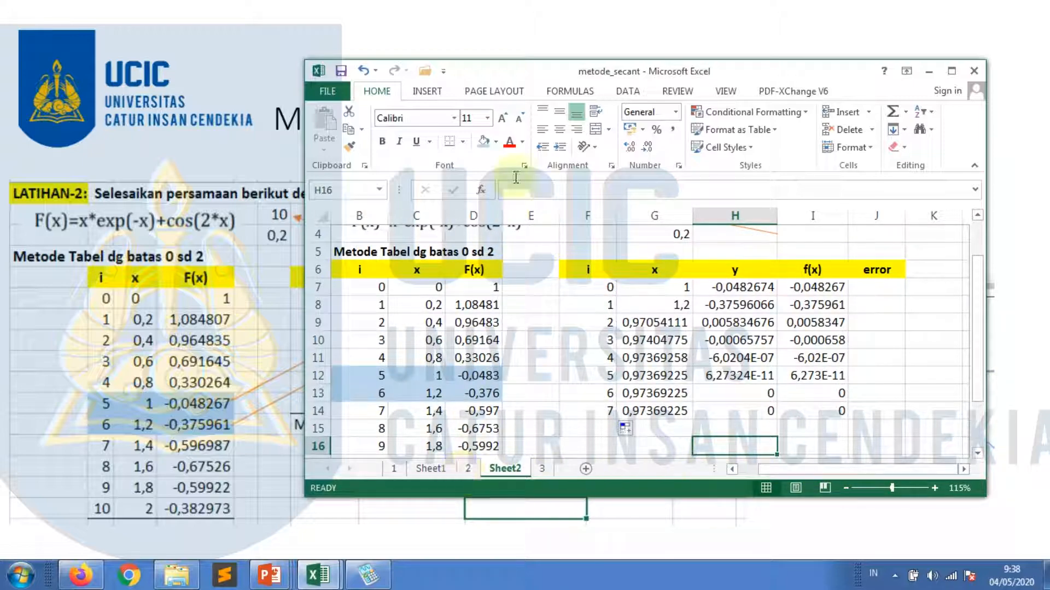
left_click_drag(577, 72, 350, 96)
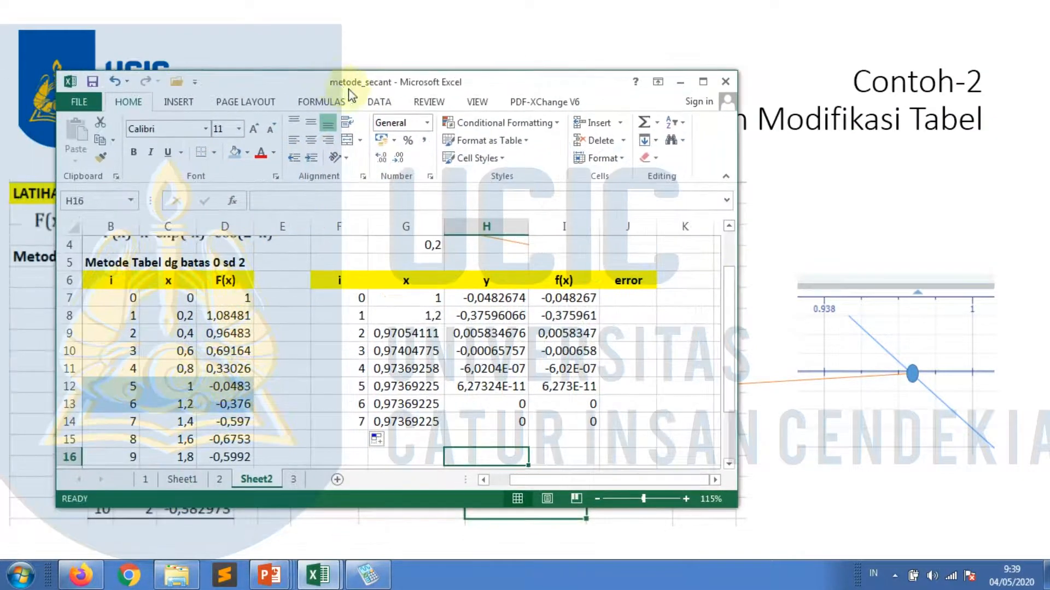
left_click(636, 282)
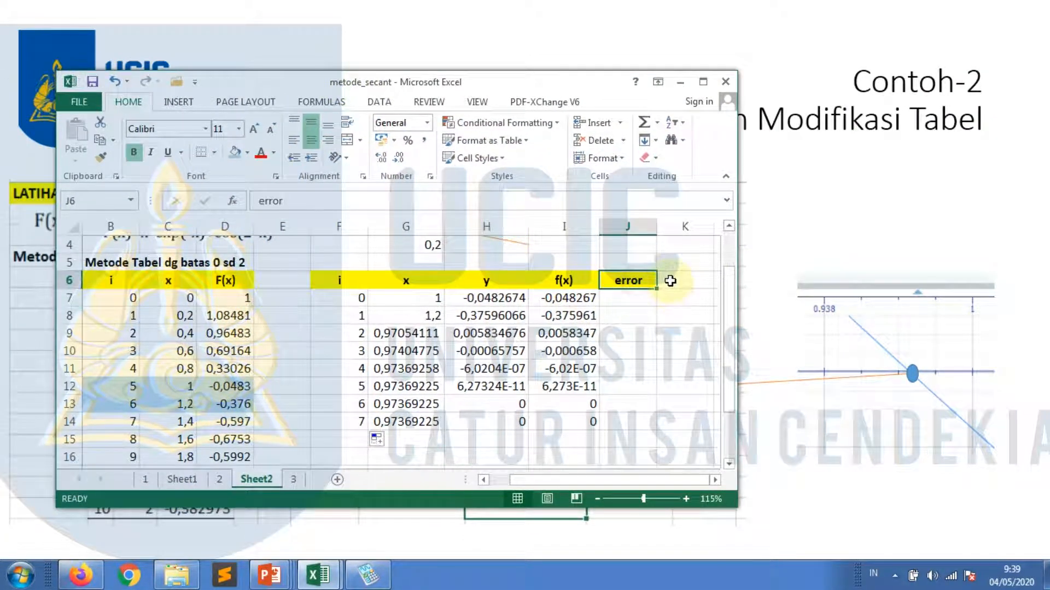
type("sok")
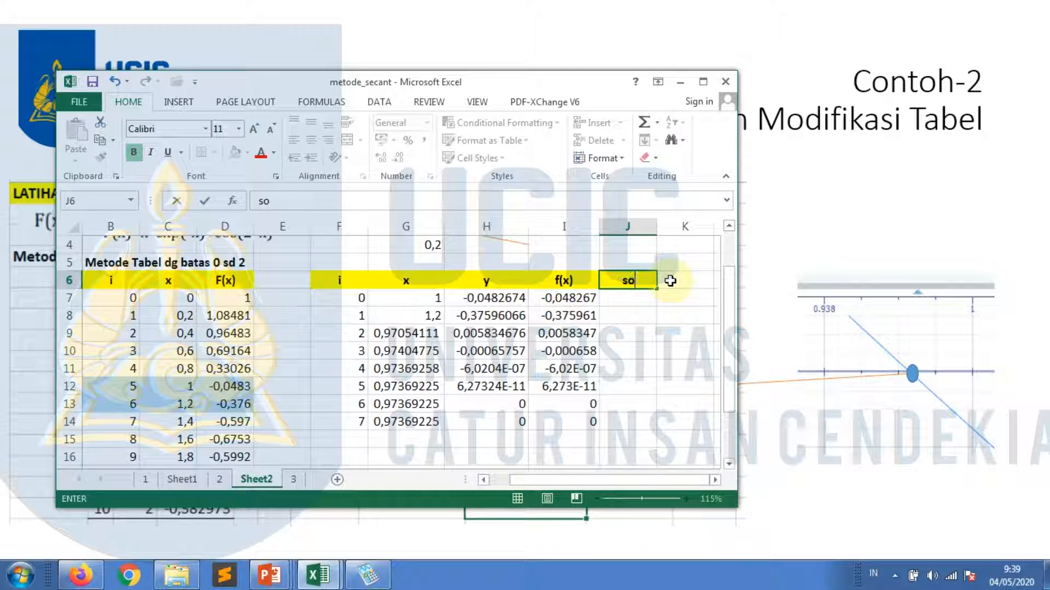
key("Return")
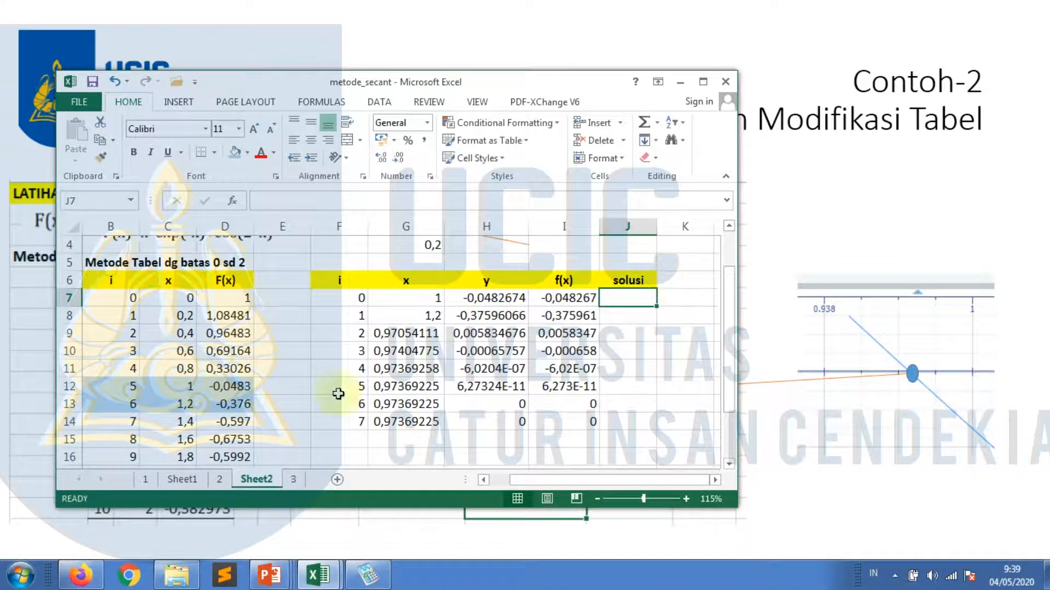
- Copy the absolute difference formula from K7 of sheet 2, and set the header in J6 of Sheet2 back to error
left_click(220, 479)
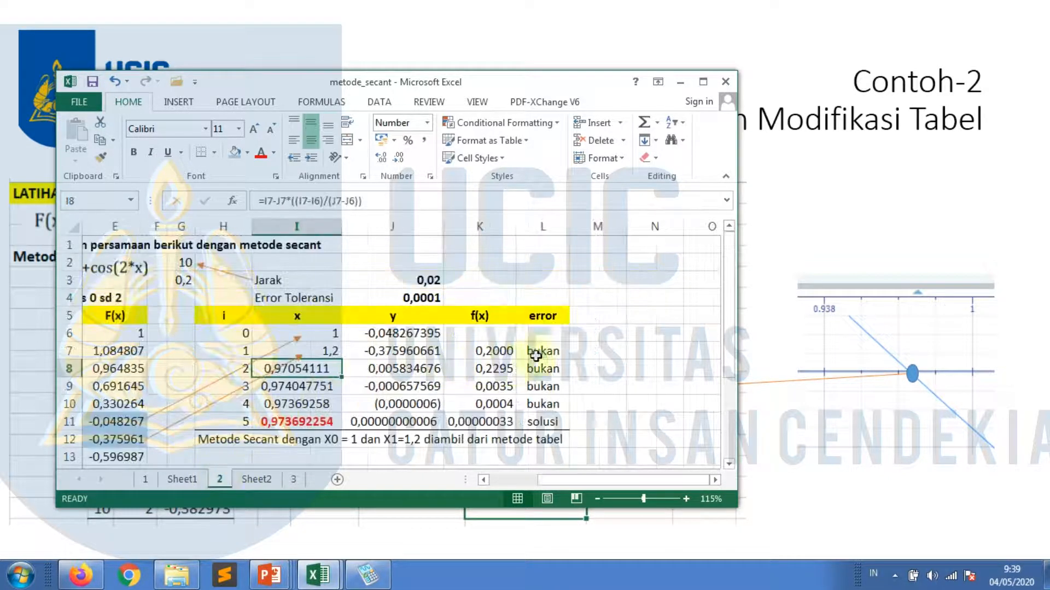
left_click(499, 355)
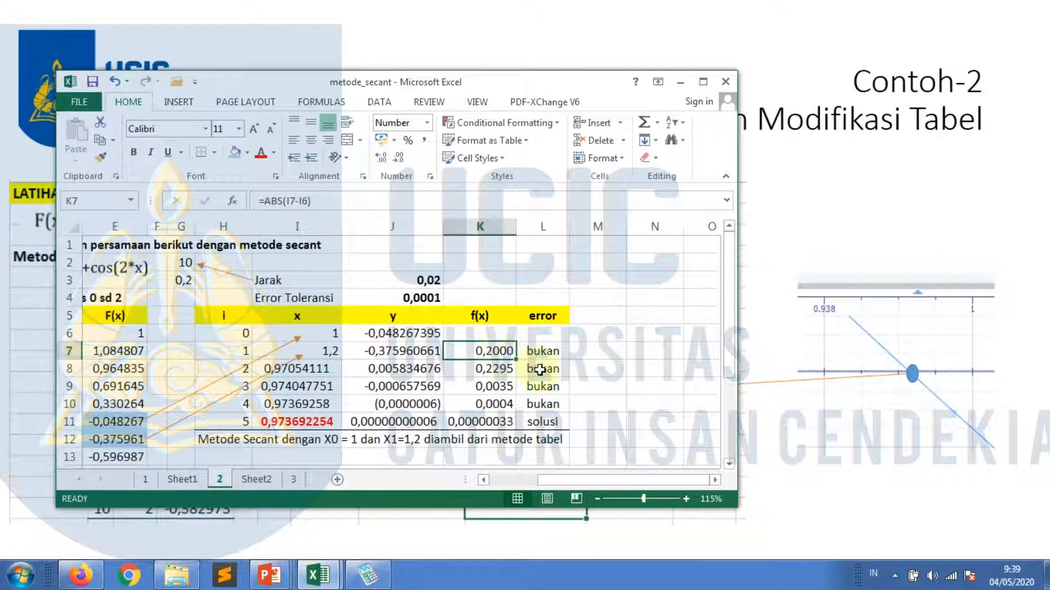
key("ctrl+c")
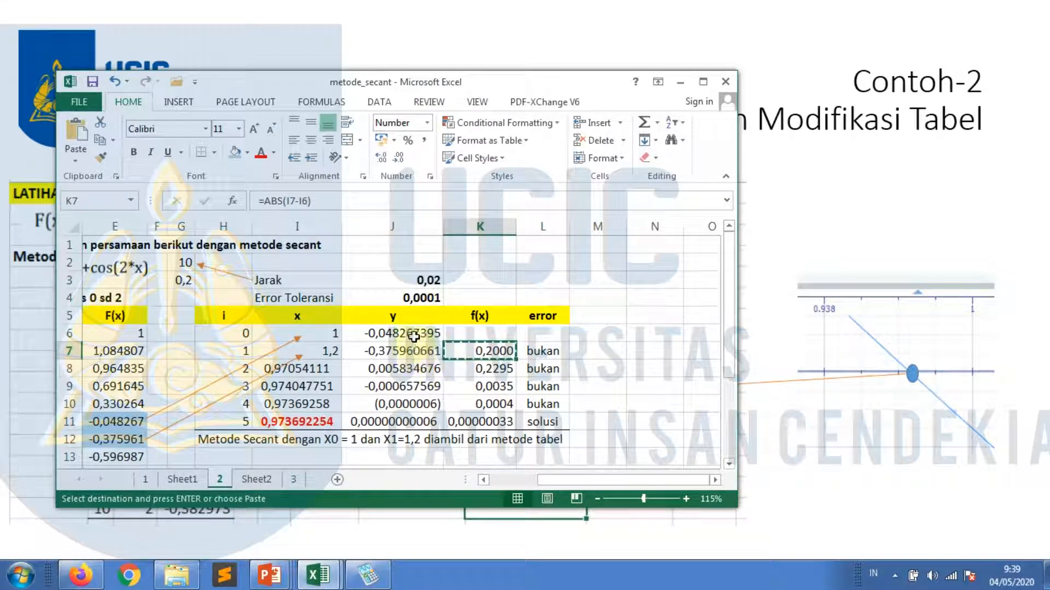
left_click(272, 478)
left_click(632, 280)
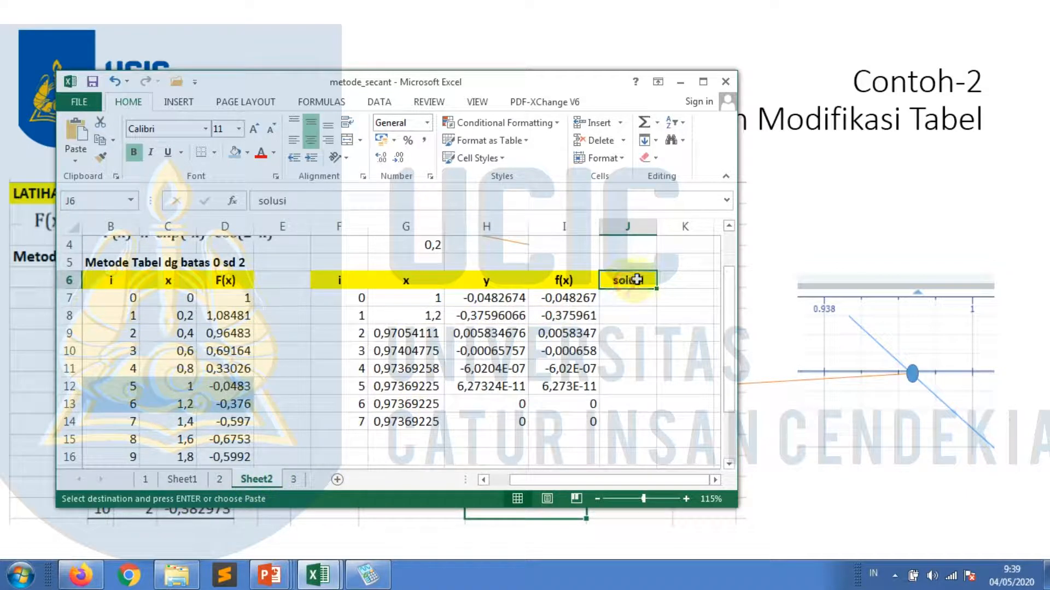
type("error")
key("Return")
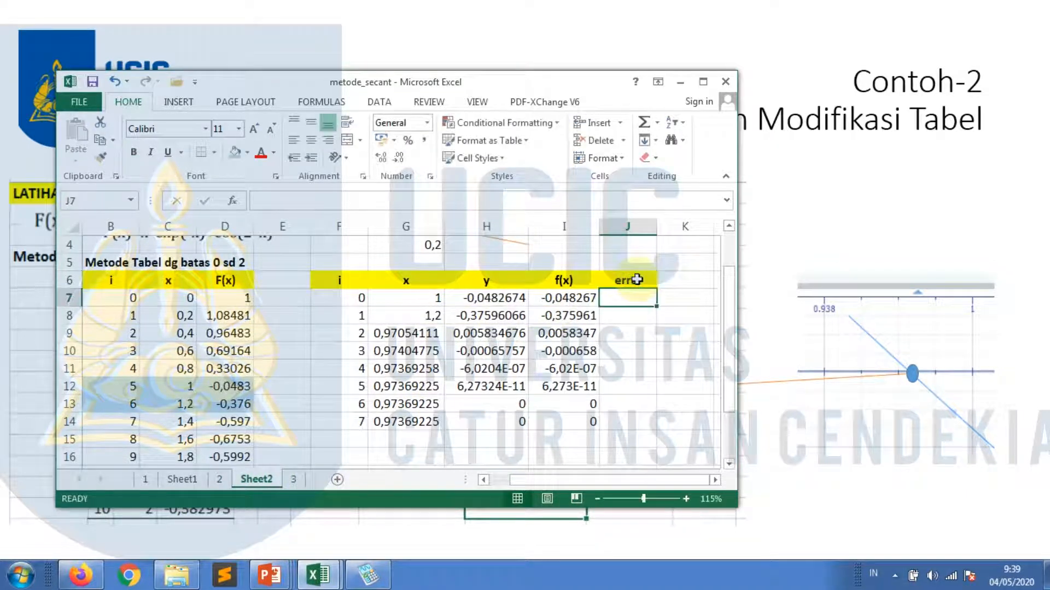
key("Down")
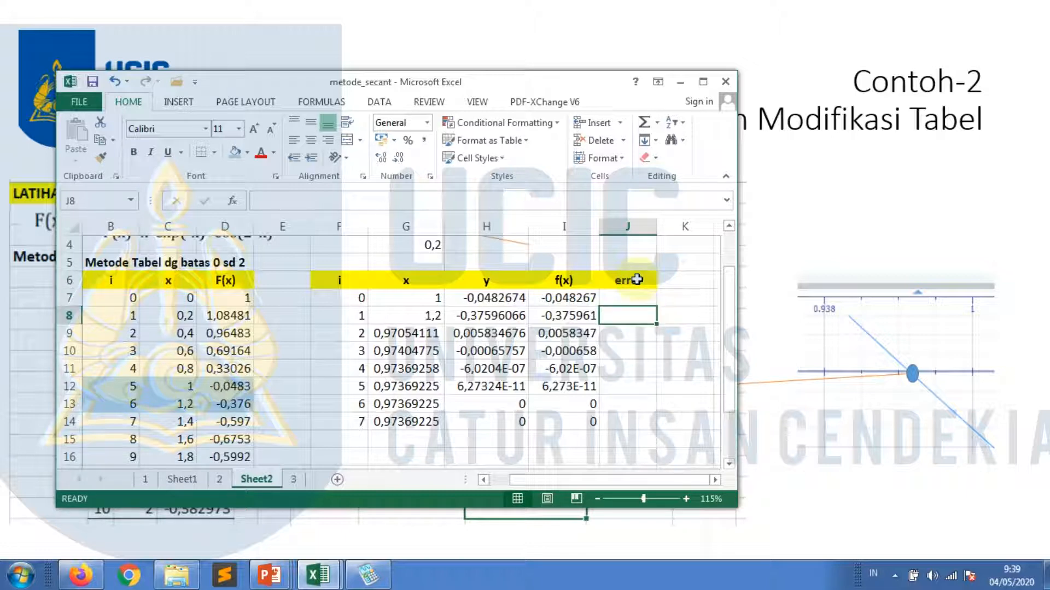
key("Down")
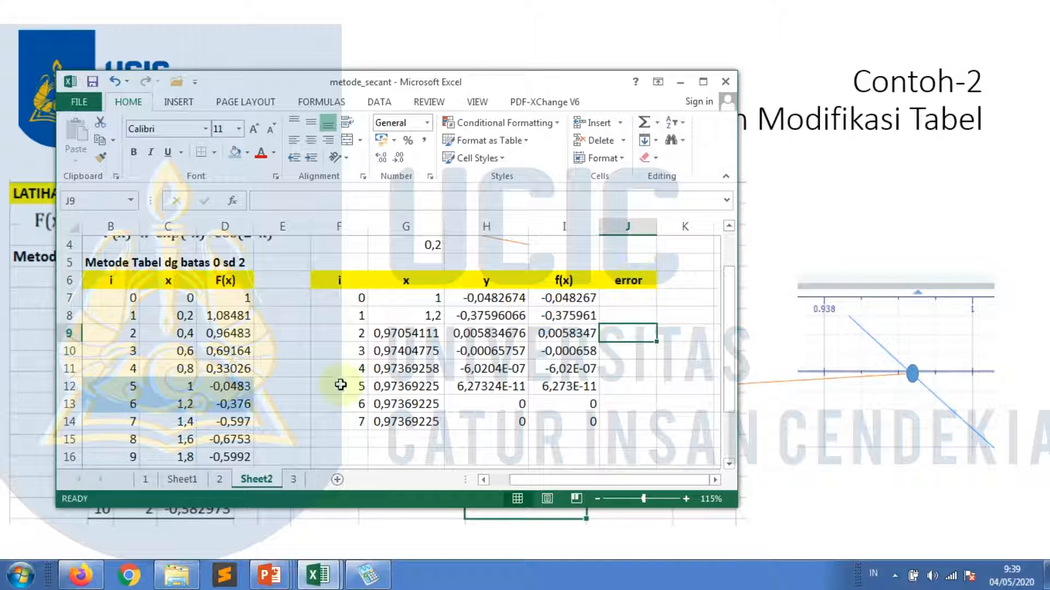
- Copy the absolute difference formula from K7 of sheet 2 into J8 of Sheet2
left_click(220, 480)
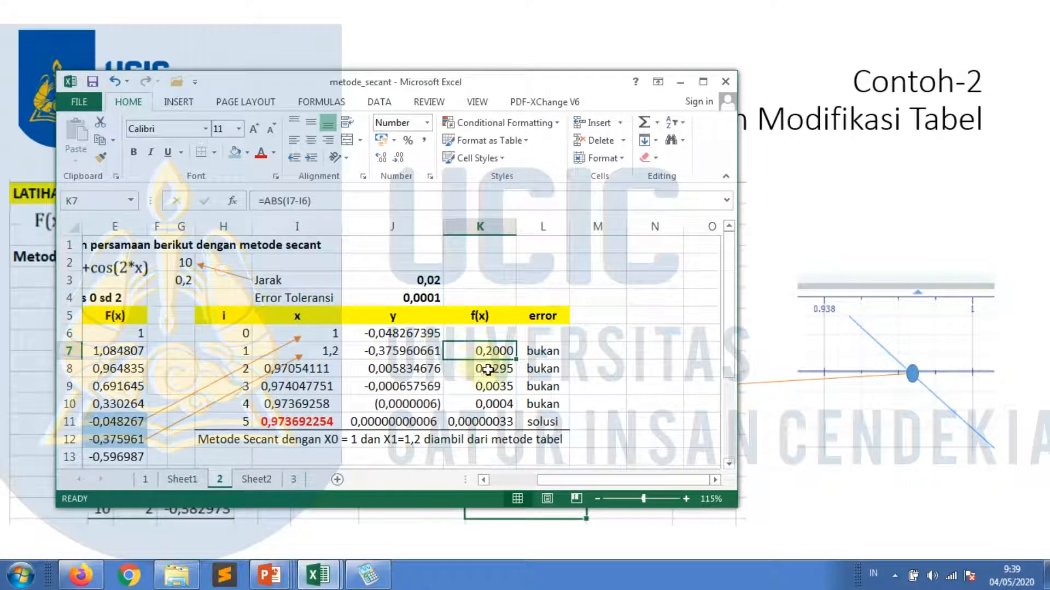
key("ctrl+c")
left_click(271, 481)
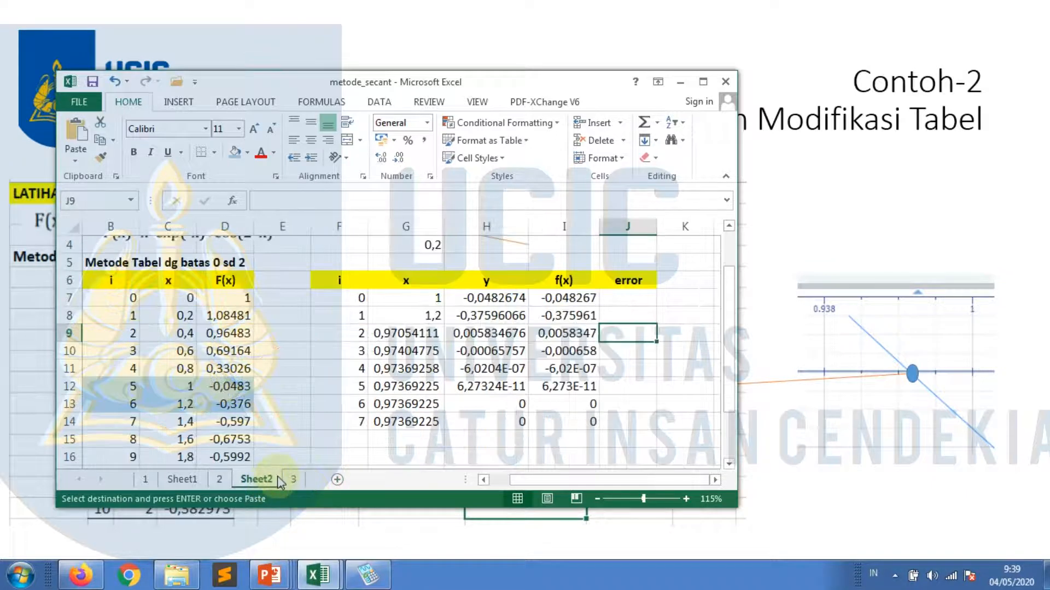
left_click(617, 320)
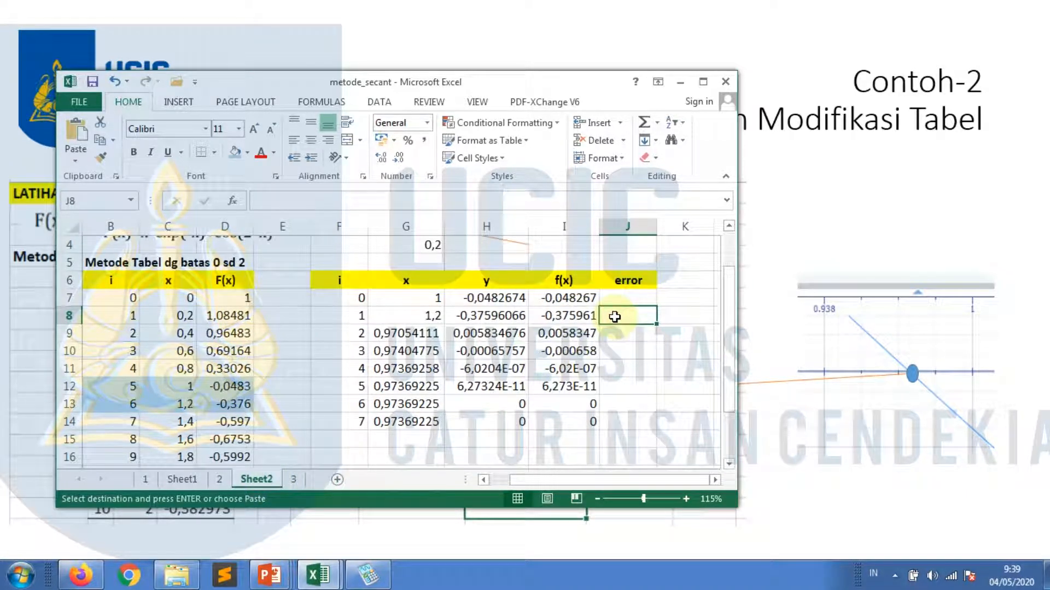
key("ctrl+v")
key("Escape")
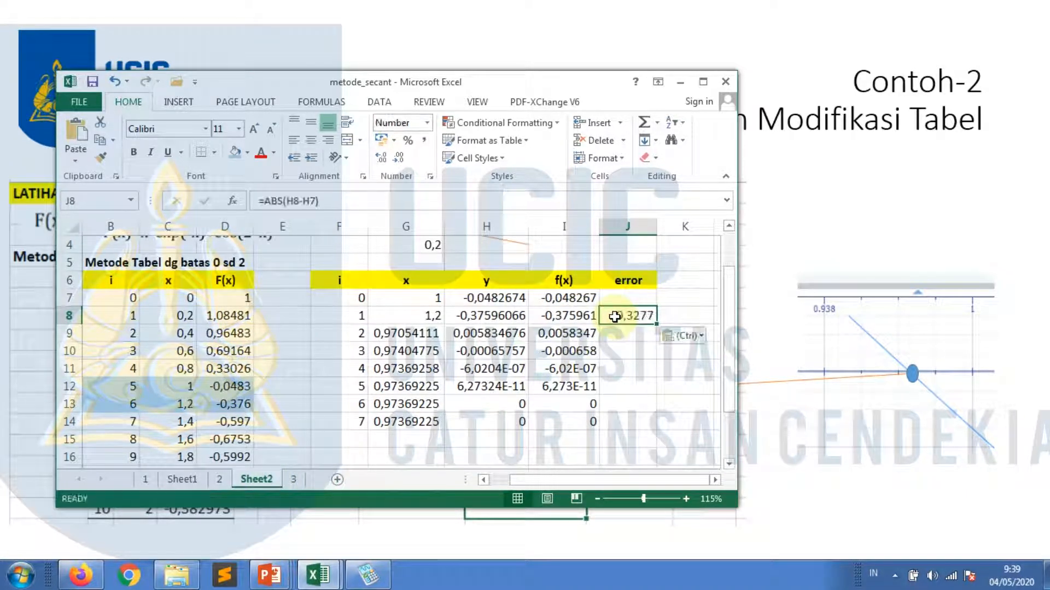
- Review the cell references of the error formula in J8 and compare them with the y and f(x) formulas in row 8
key("F2")
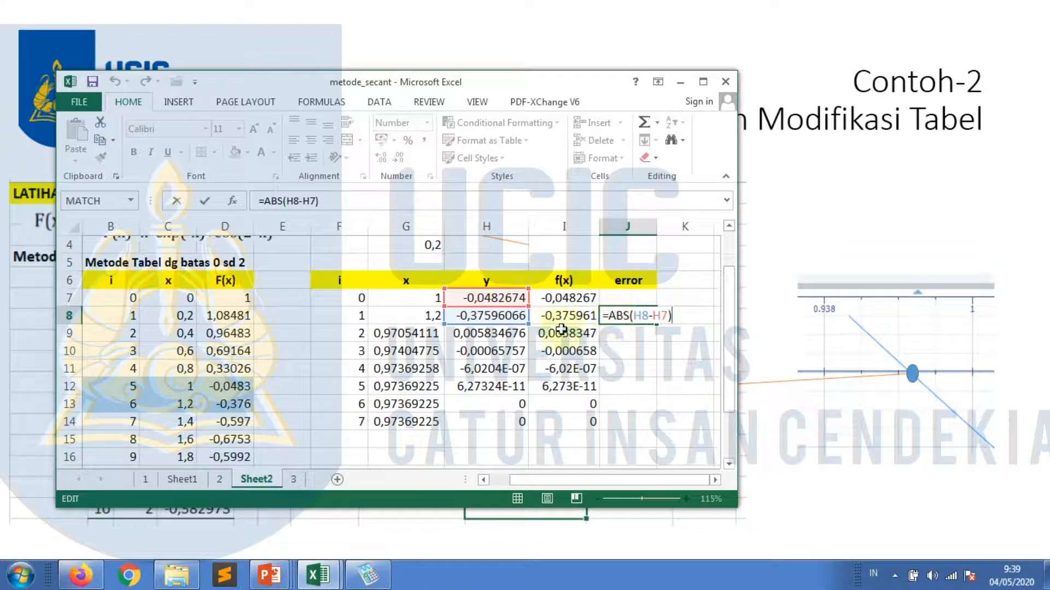
key("Escape")
left_click(511, 316)
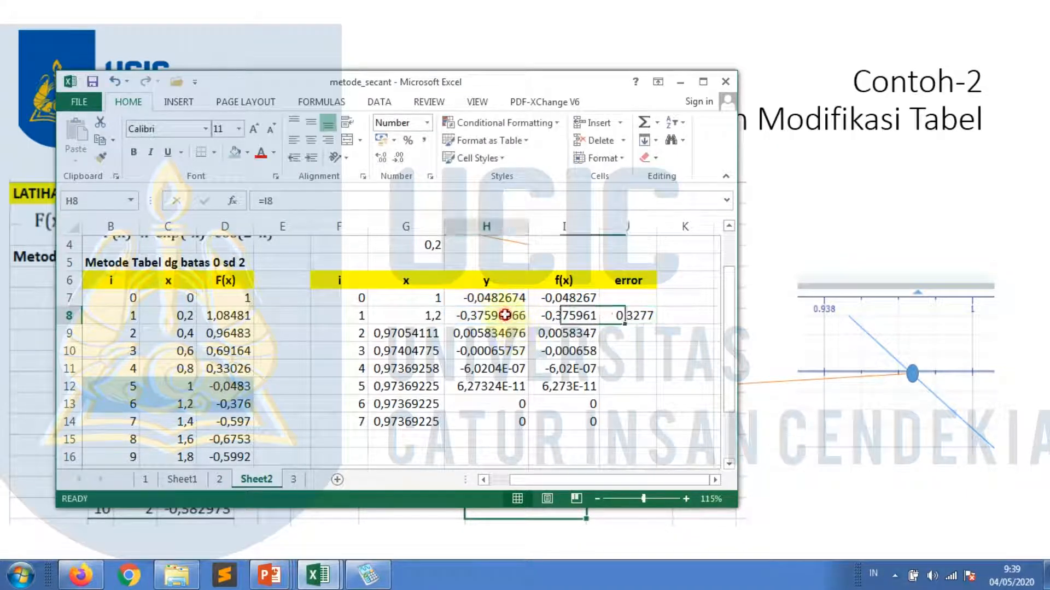
left_click(566, 316)
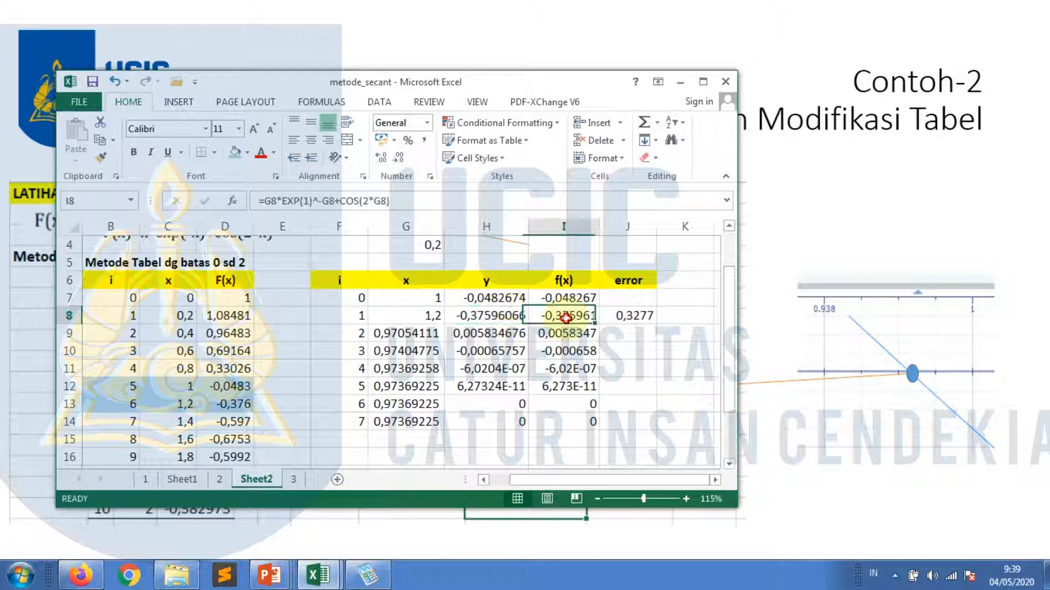
left_click(648, 315)
key("F2")
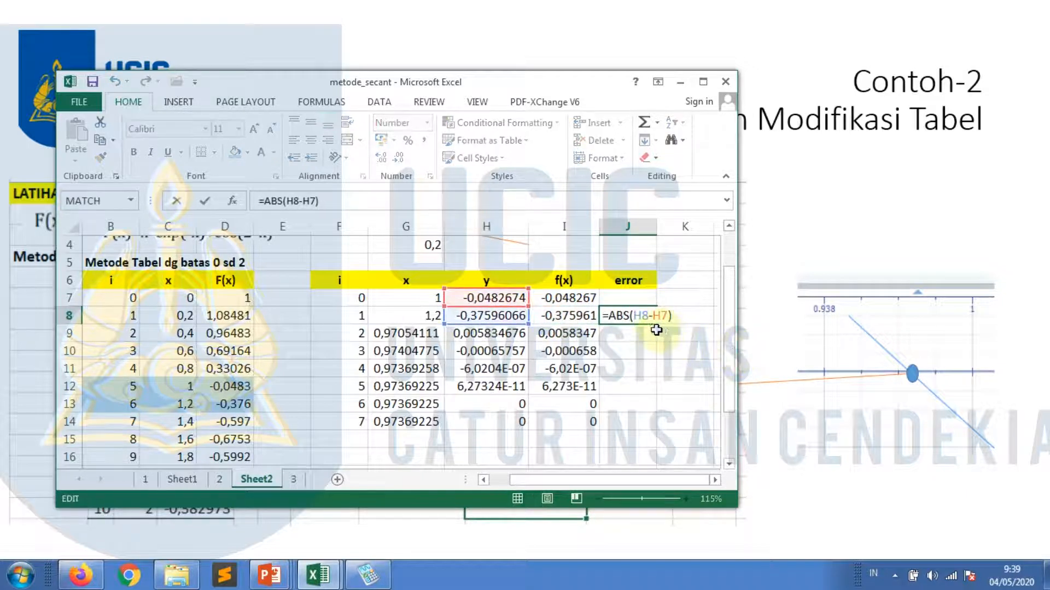
key("ctrl+Return")
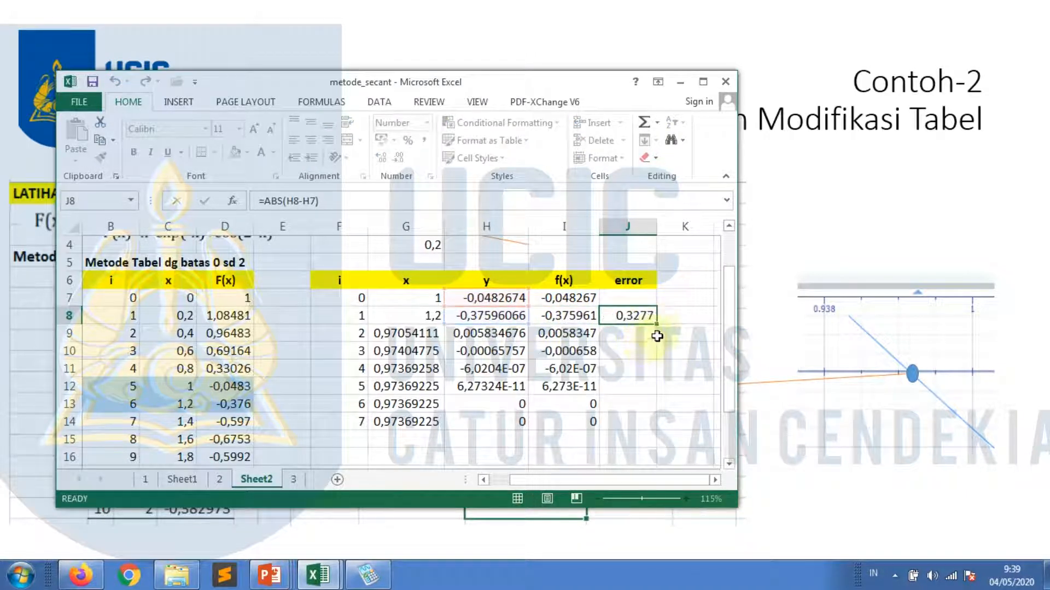
- Fill the error formula from J8 down to J14 and enter the header Solusi in K6
left_click_drag(657, 326, 658, 424)
left_click(670, 279)
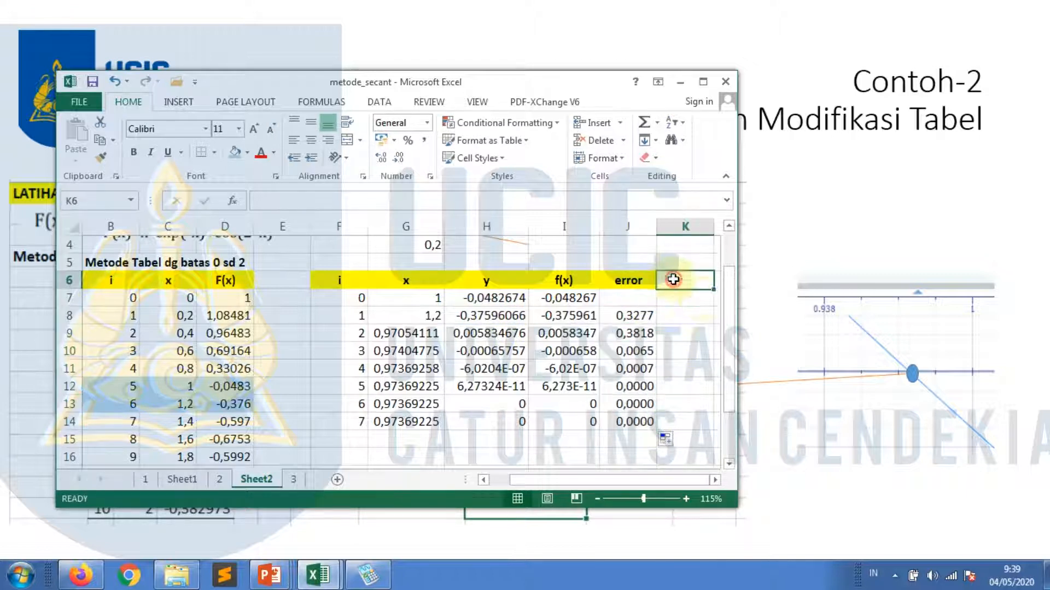
type("S")
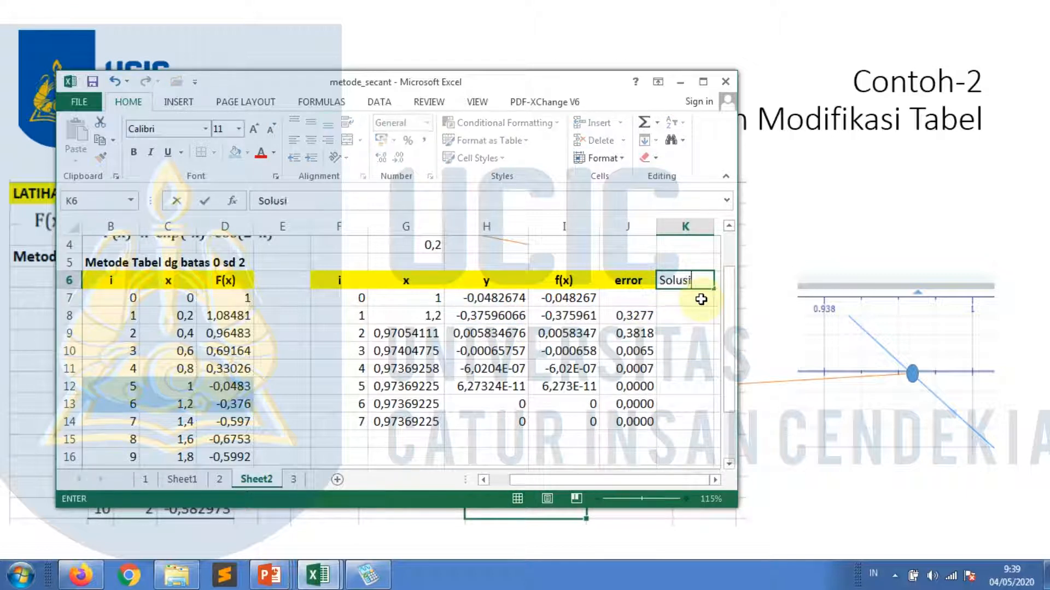
type("olusi")
key("Return")
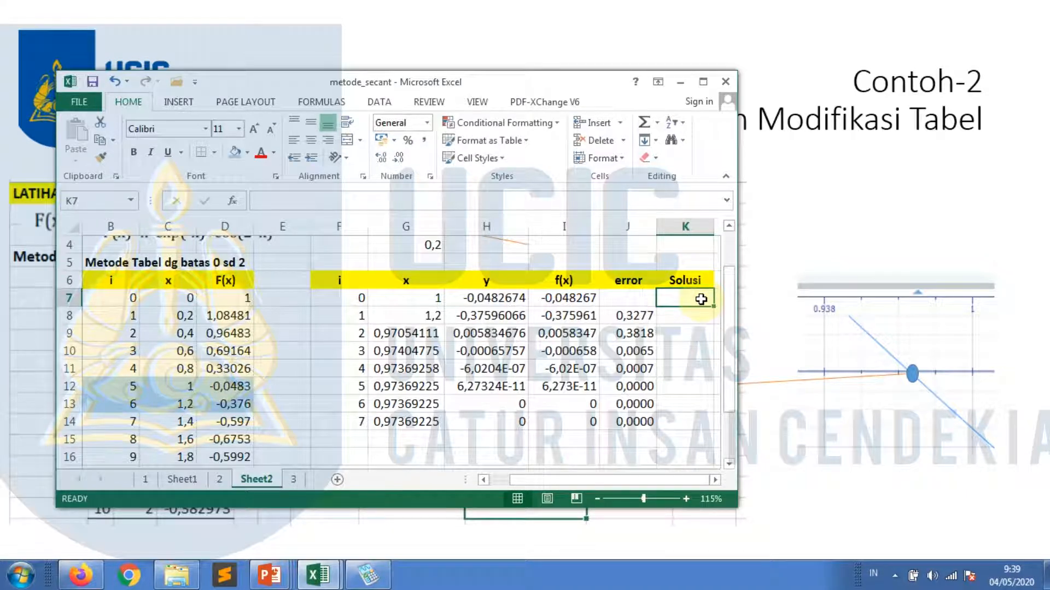
- Copy the solusi/bukan IF formula from L7 of sheet 2 into K7 of Sheet2 and fill it down to K14
left_click(224, 484)
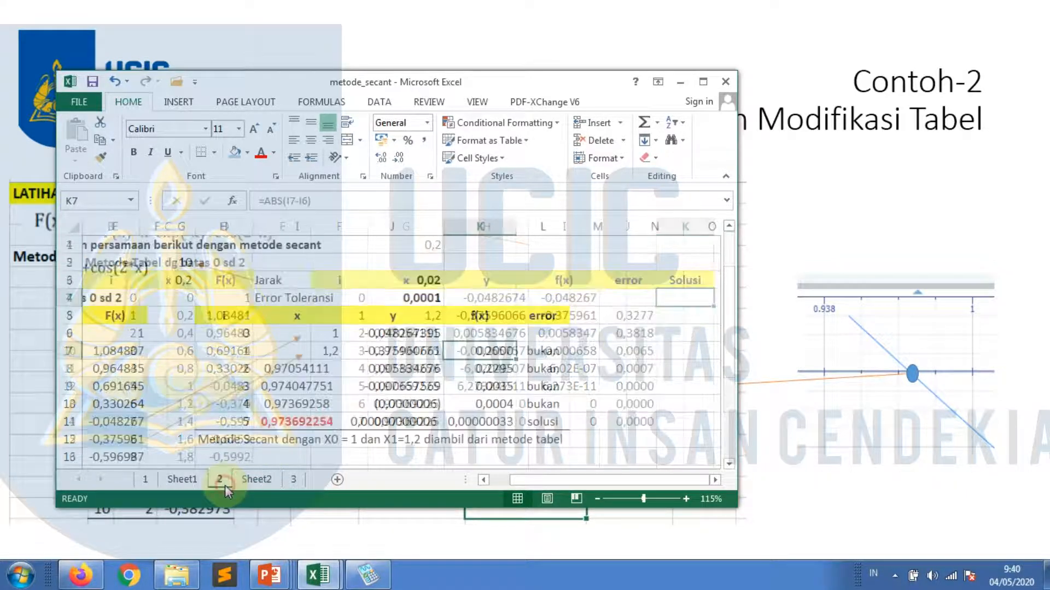
left_click(531, 351)
key("ctrl+c")
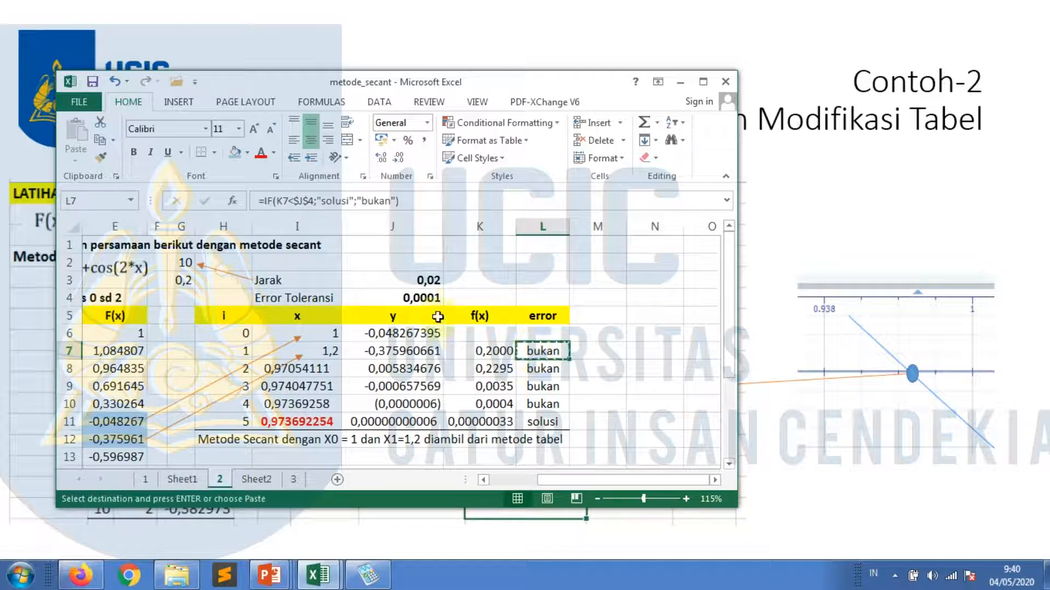
left_click(257, 479)
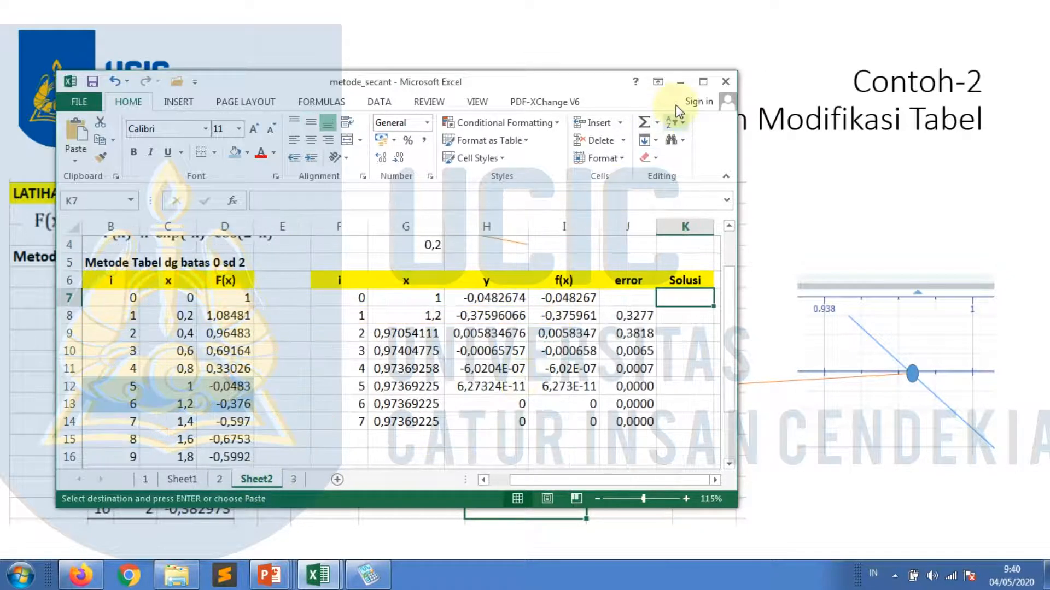
left_click(702, 82)
key("ctrl+v")
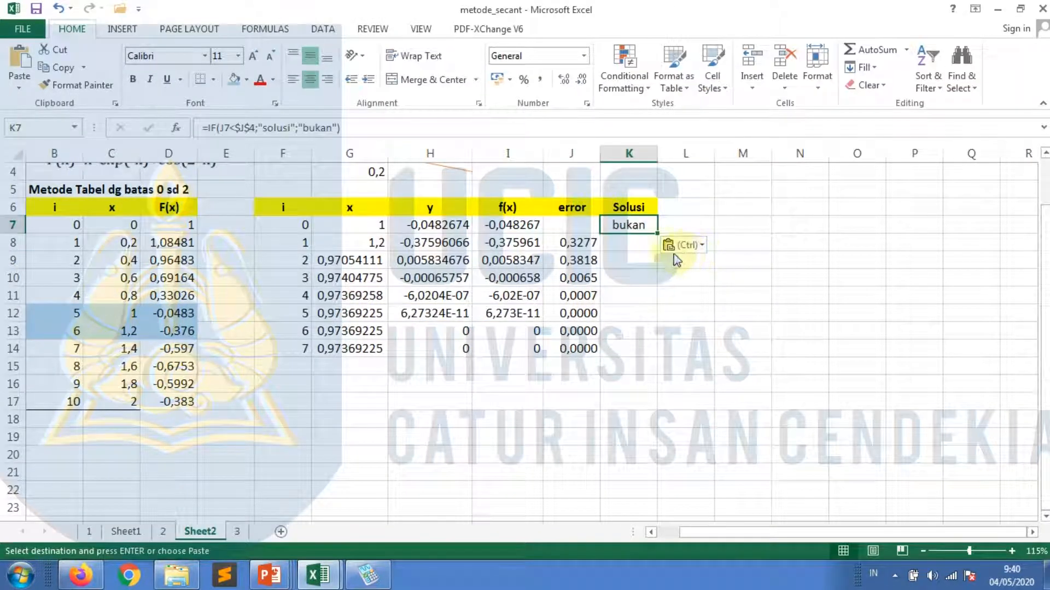
left_click_drag(657, 234, 645, 356)
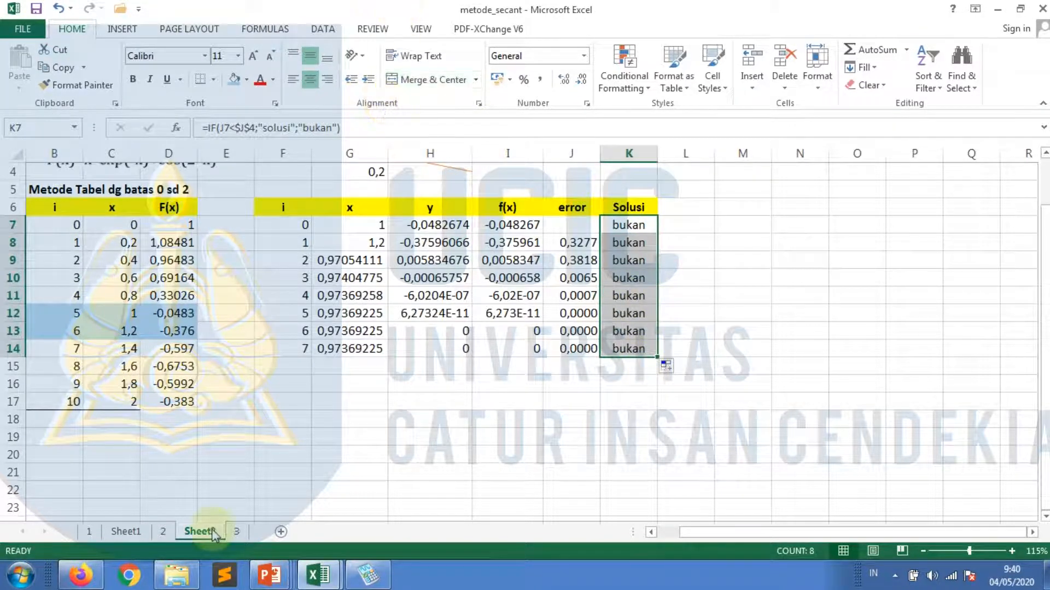
- Copy the Jarak and Error Toleransi labels and values from I3:J4 of sheet 2 into I4:J5 of Sheet2
left_click(163, 533)
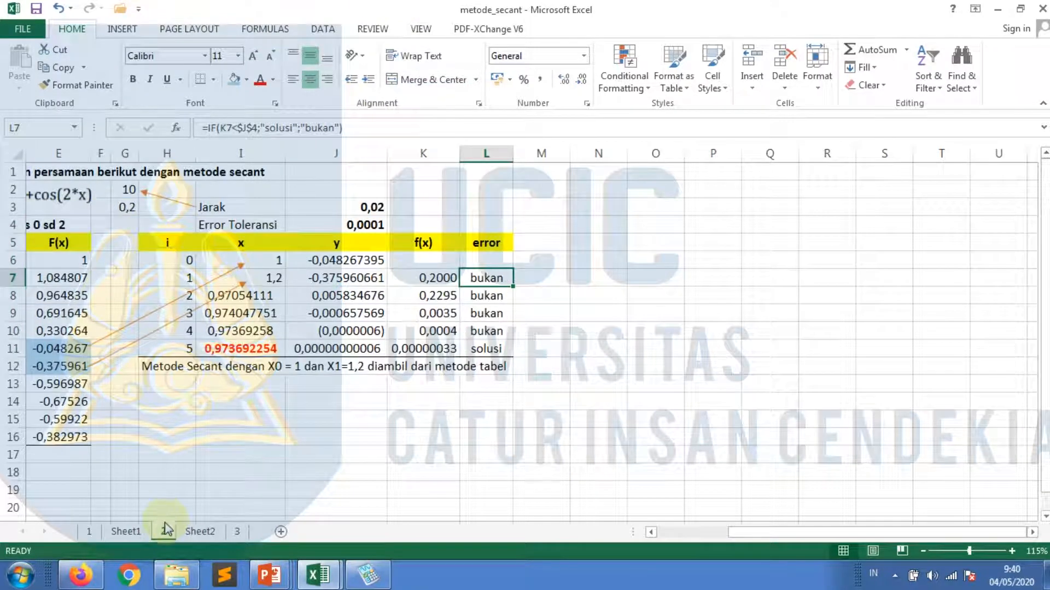
left_click(201, 532)
left_click(648, 225)
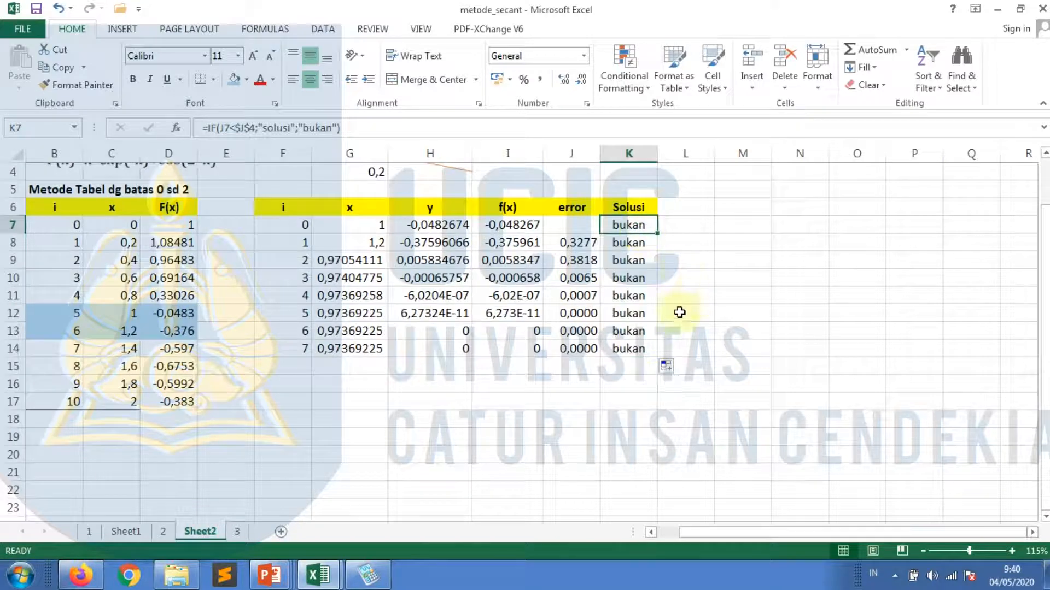
scroll(480, 317, "up", 1)
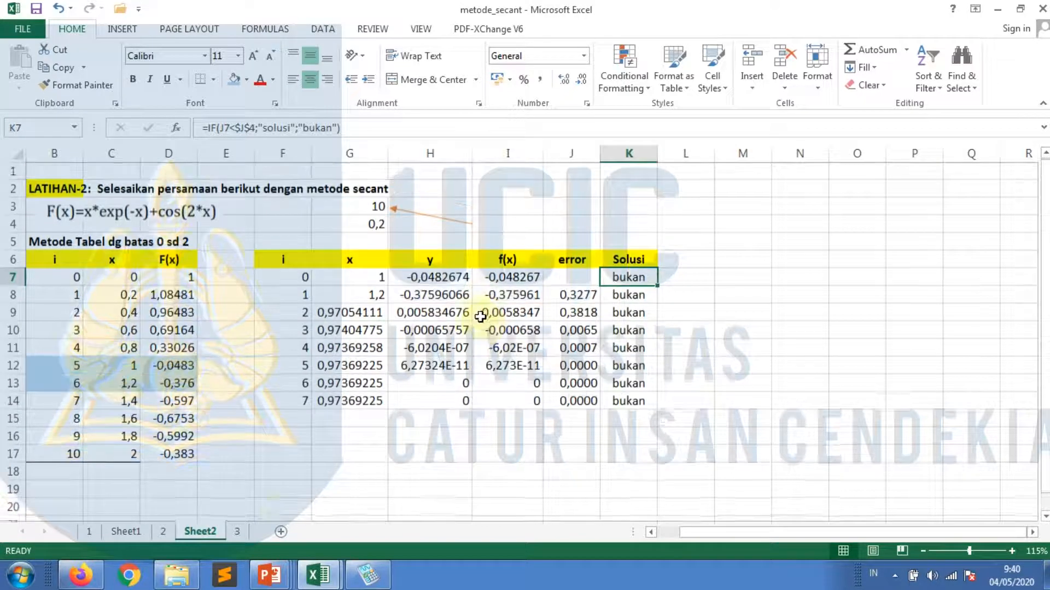
left_click(163, 533)
left_click_drag(234, 208, 351, 222)
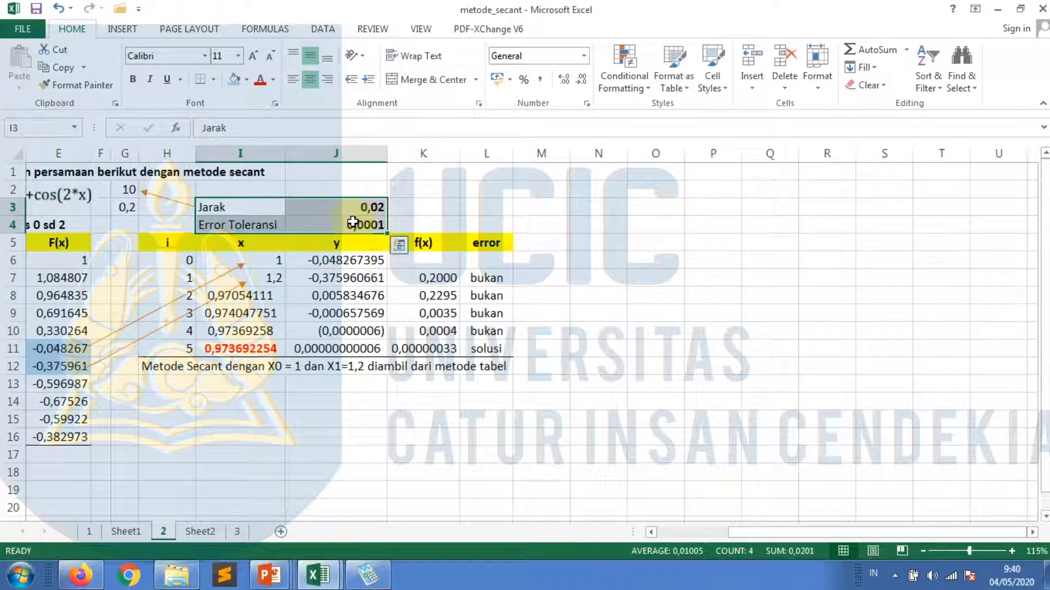
key("ctrl+c")
left_click(200, 531)
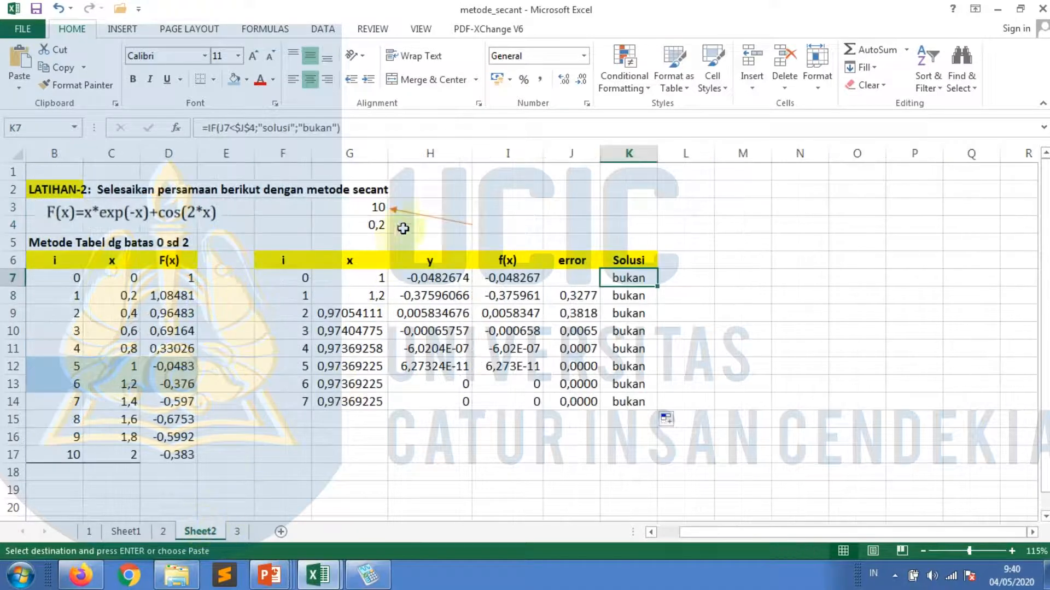
left_click(485, 228)
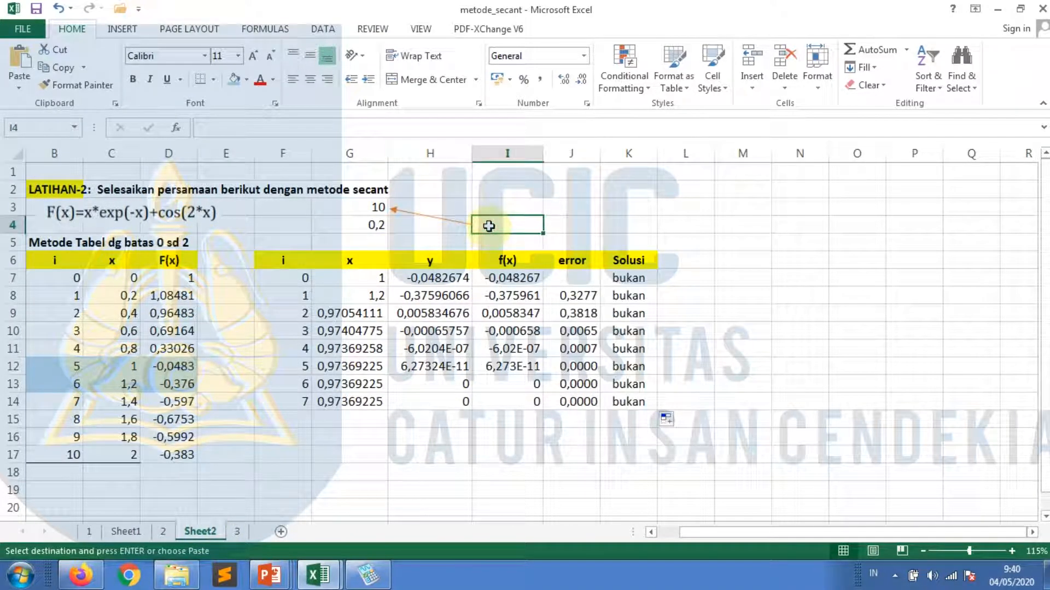
key("ctrl+v")
left_click(629, 225)
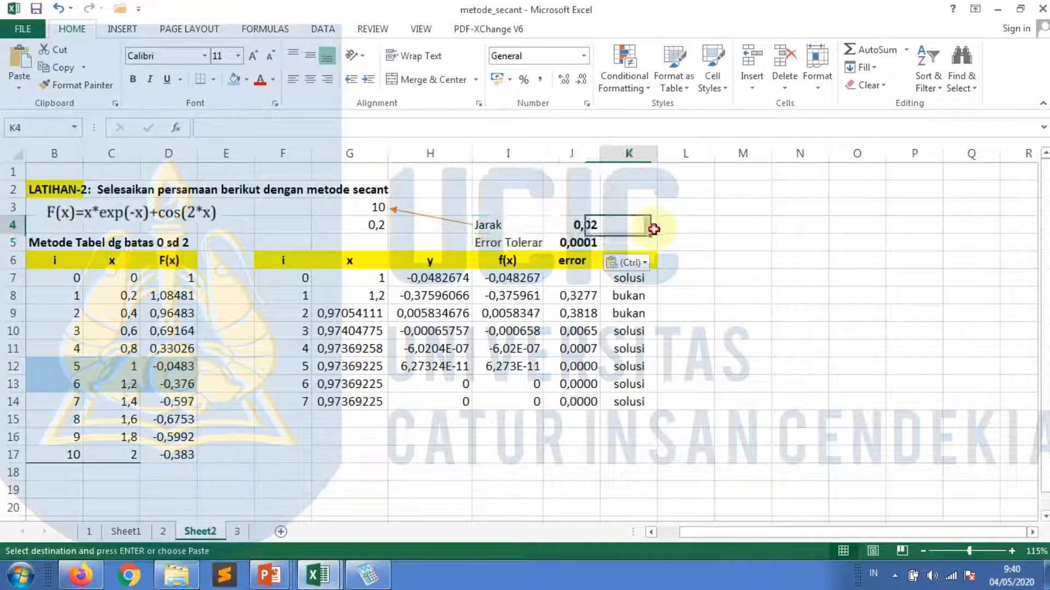
- Change the tolerance reference in the K7 formula to $J$5 and fill the formula down to K14
left_click(641, 298)
left_click(628, 277)
key("F2")
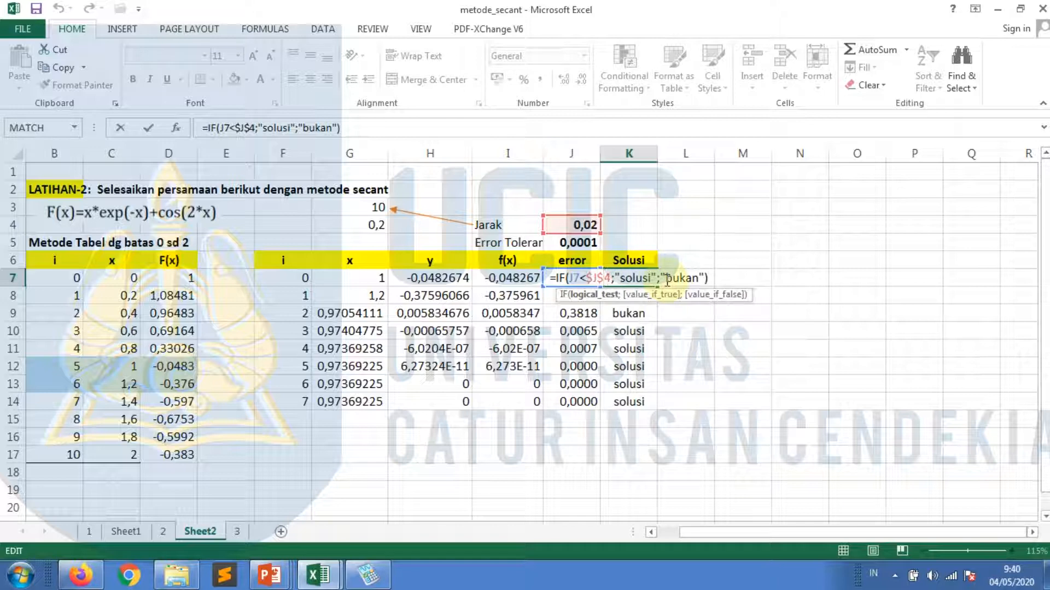
key("BackSpace")
type("5")
key("Return")
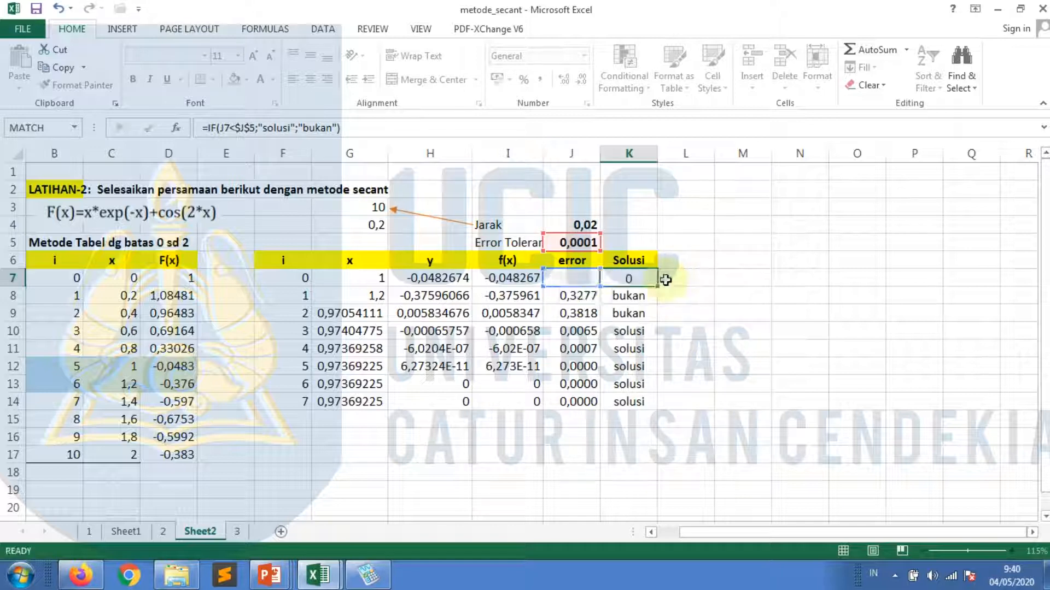
left_click(637, 276)
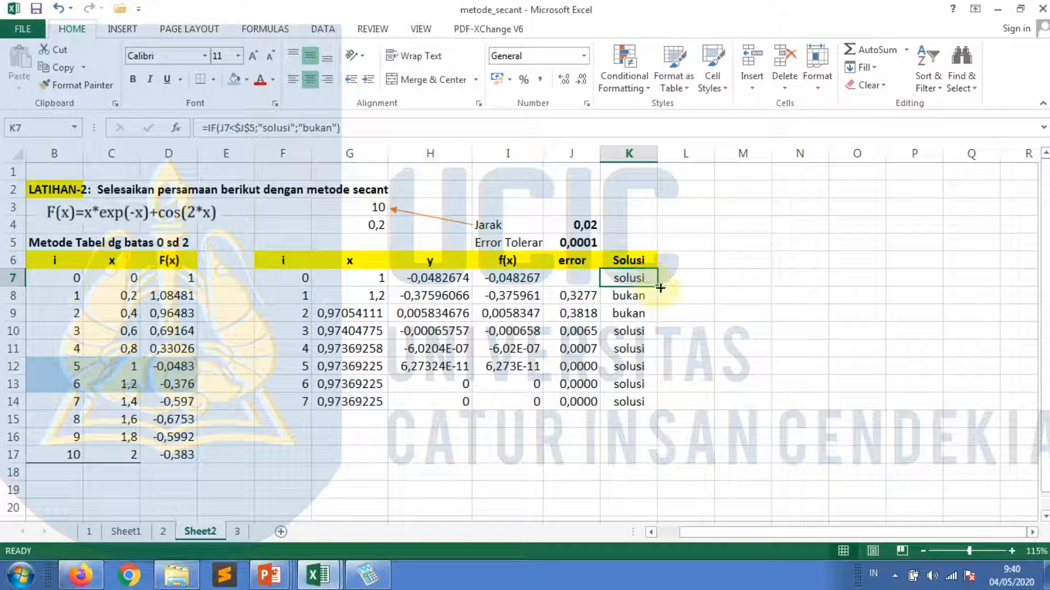
double_click(659, 286)
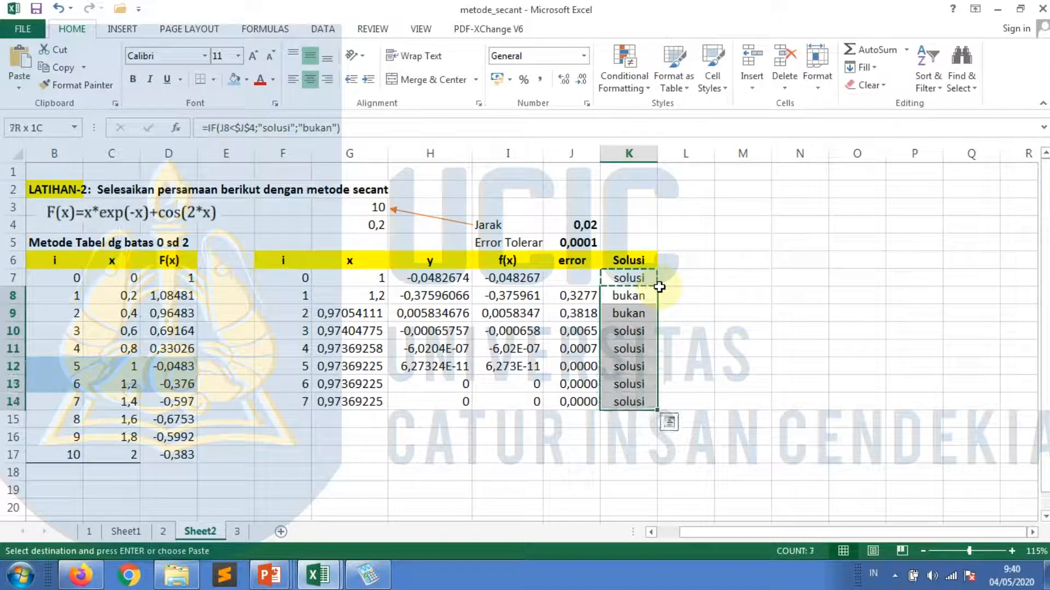
left_click(622, 368)
- Clear the Solusi cell K7 and the surplus iteration rows 6 and 7 in F13:K14 of Sheet2
left_click(163, 532)
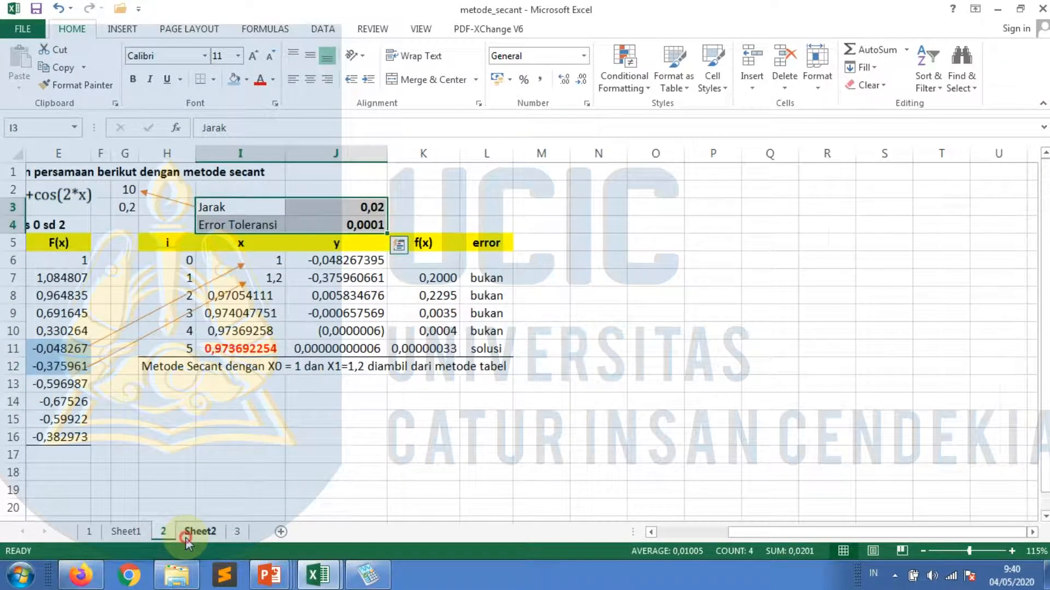
left_click(186, 536)
left_click(643, 276)
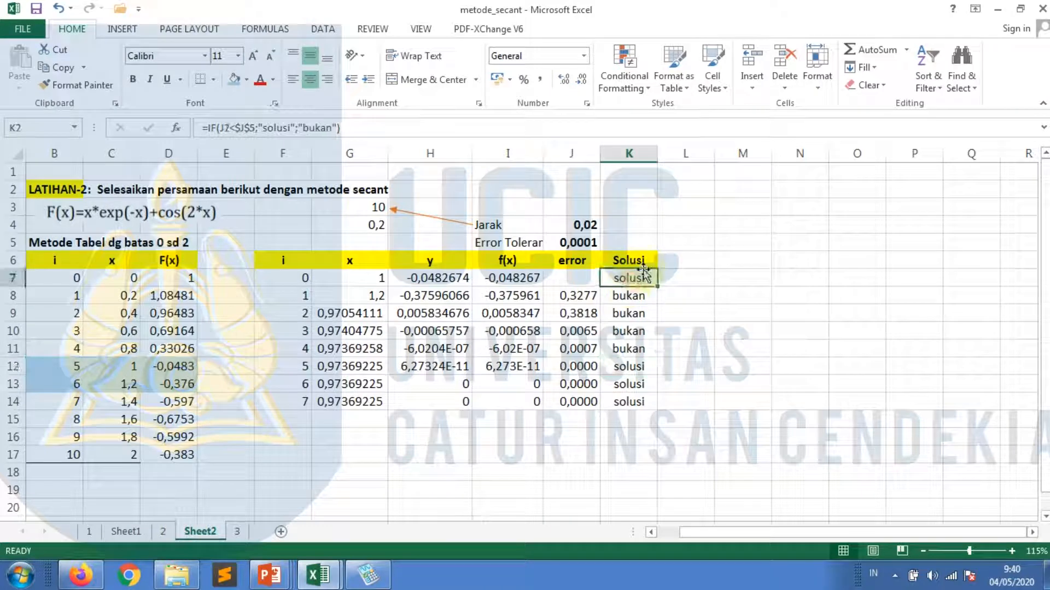
key("Delete")
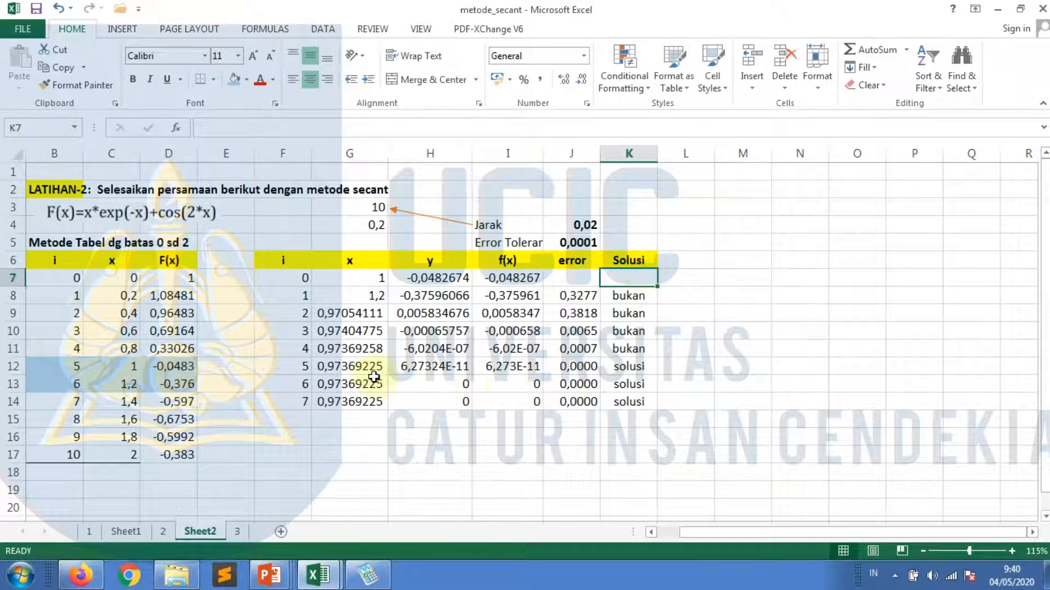
left_click_drag(306, 386, 626, 402)
key("Delete")
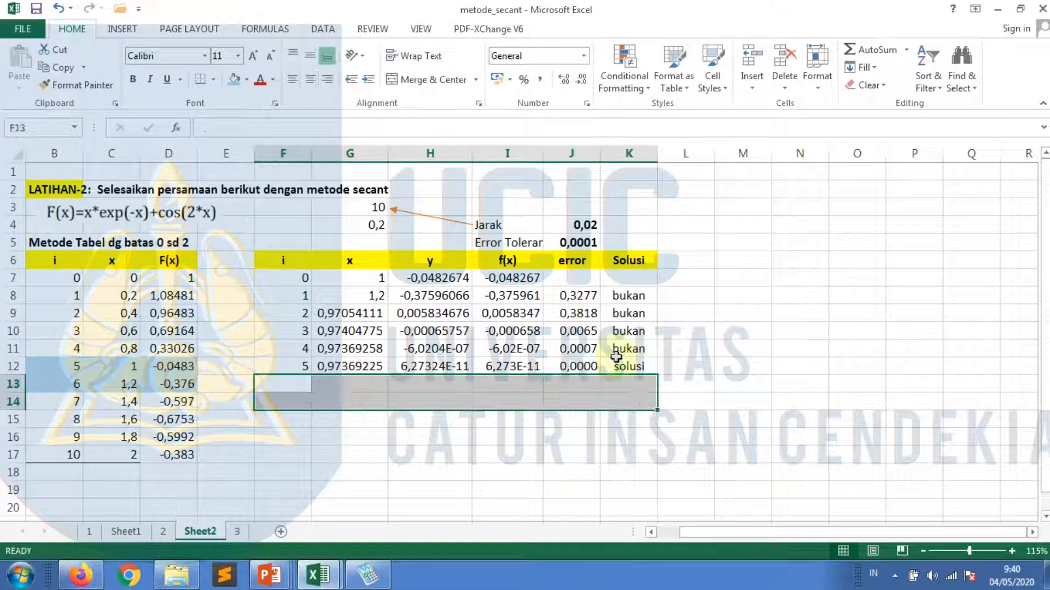
- Add a bottom border under the last iteration row, F12:K12
left_click_drag(641, 359, 285, 359)
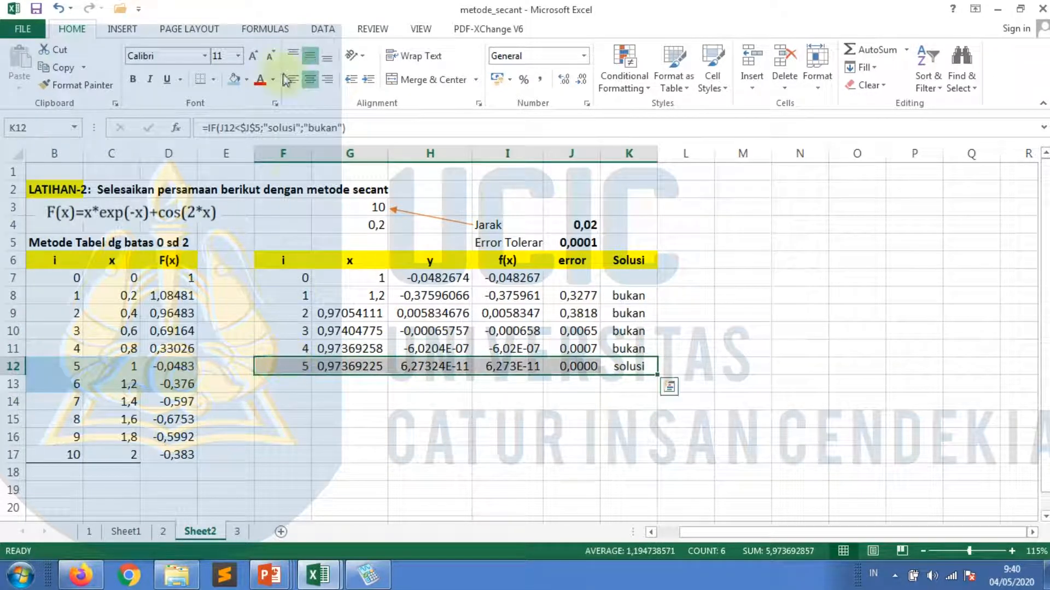
left_click(201, 80)
left_click(489, 298)
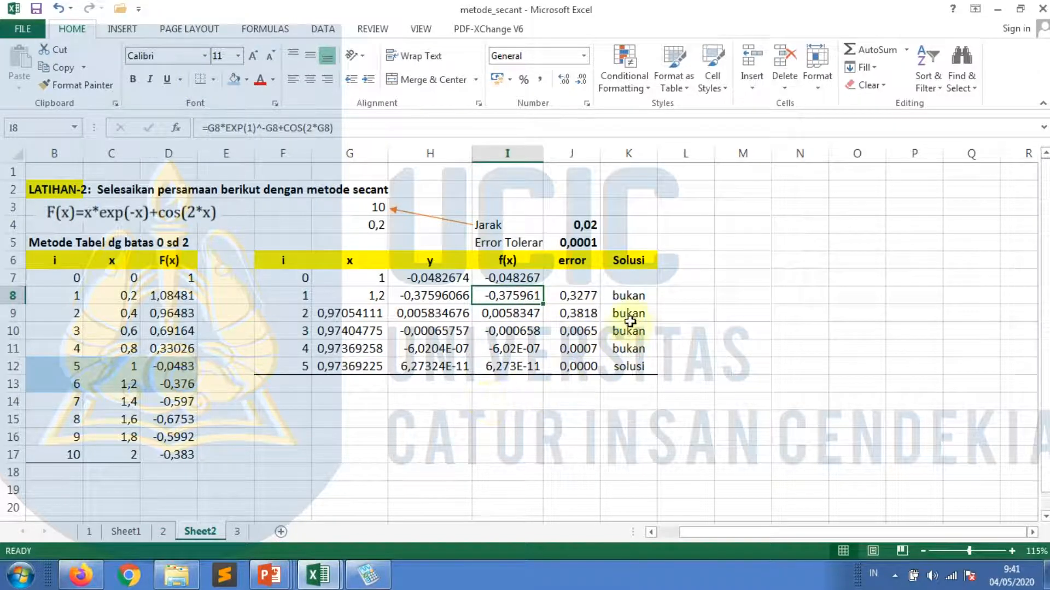
- Review the error values in J8:J12 and the Solusi formulas that compare them with the tolerance in J5
left_click(633, 295)
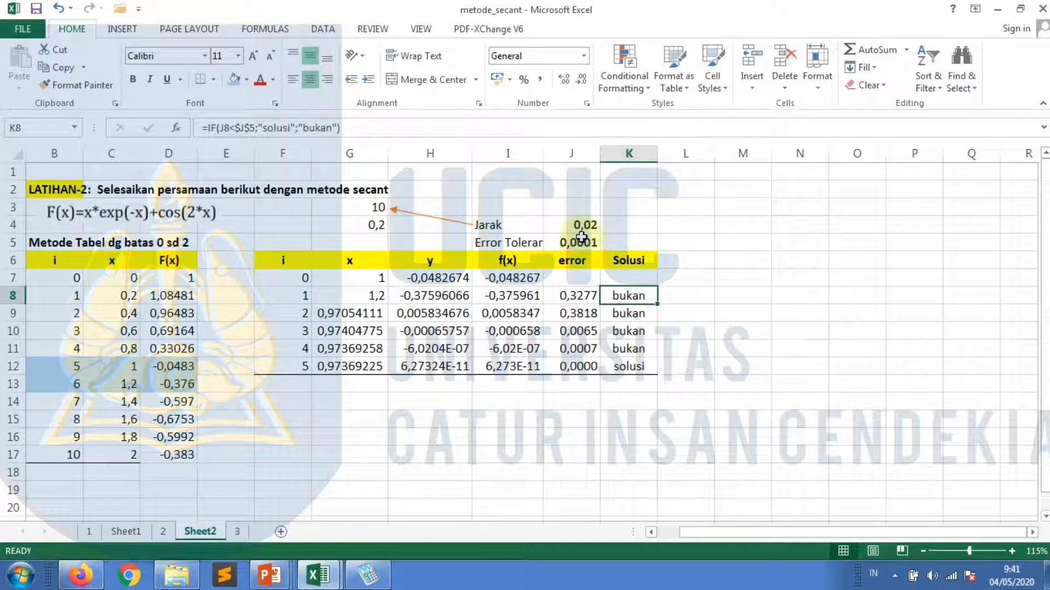
left_click(586, 297)
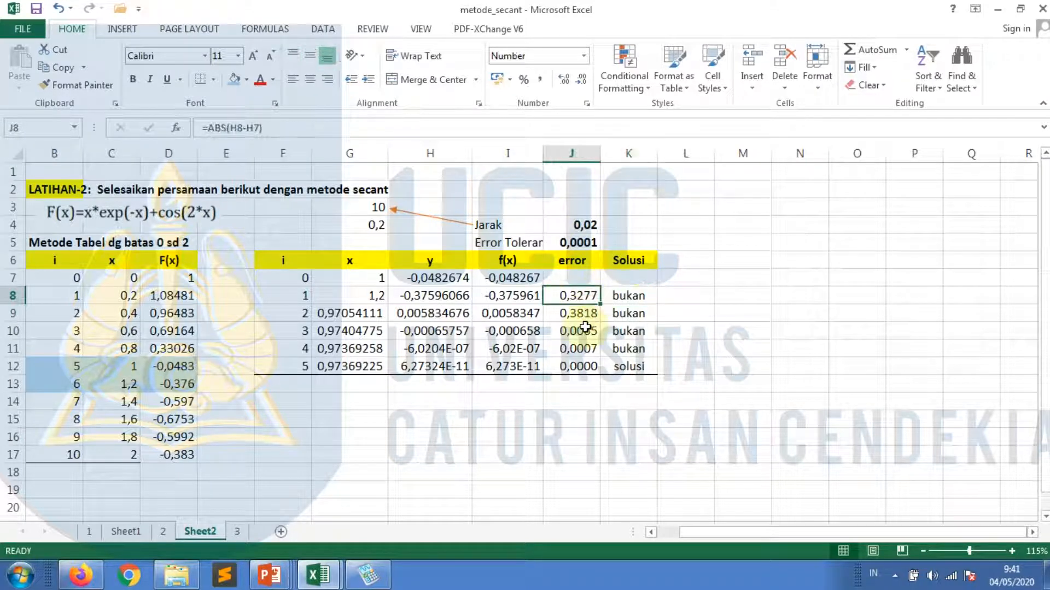
key("Down")
key("Down")
left_click(584, 313)
left_click(583, 349)
left_click(585, 365)
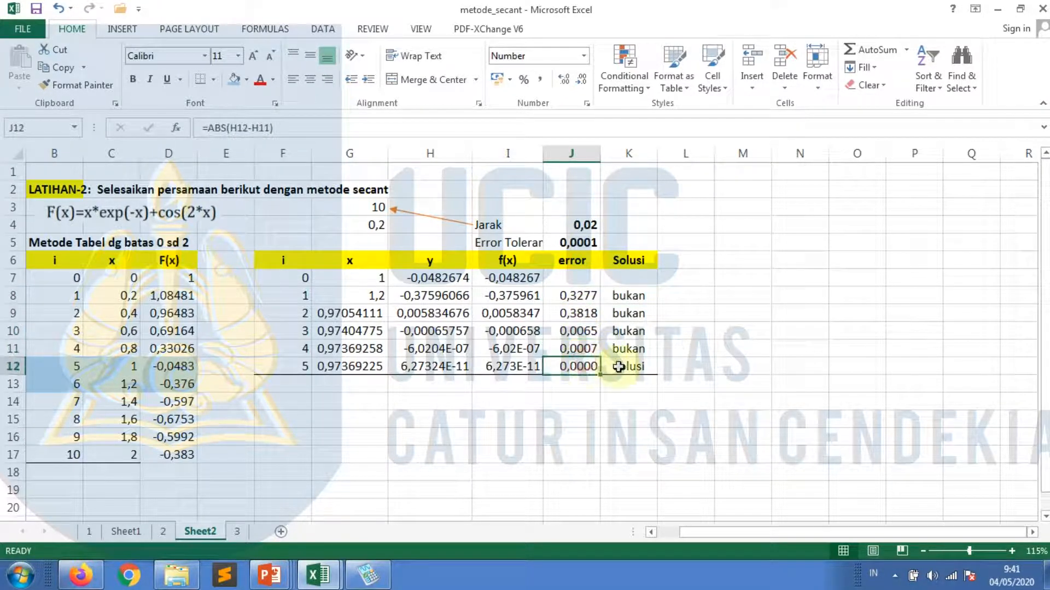
left_click(618, 367)
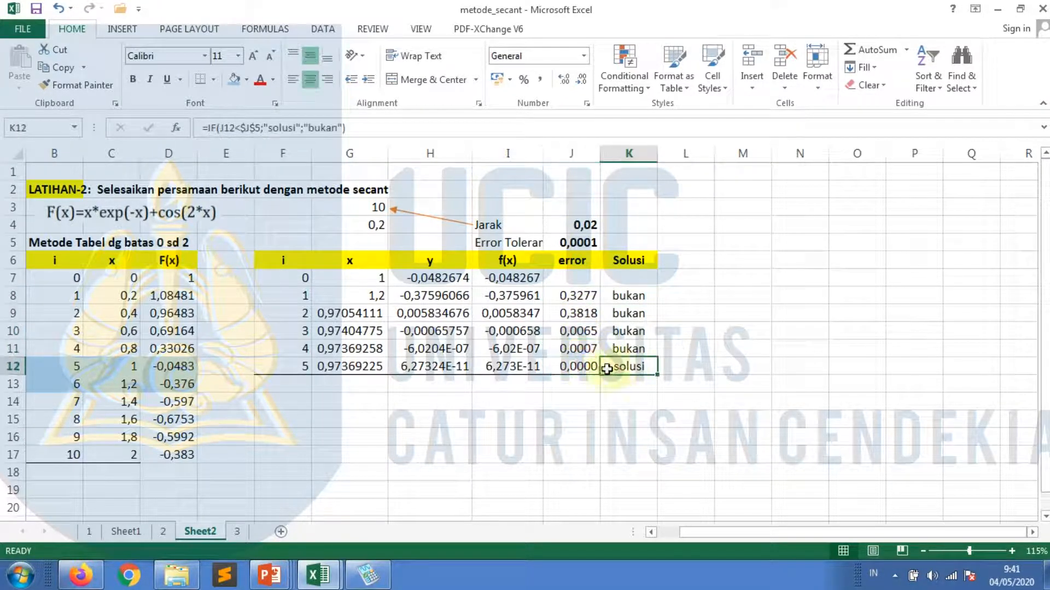
- Highlight the root value in G12 with red, bold text
left_click(361, 367)
left_click(259, 81)
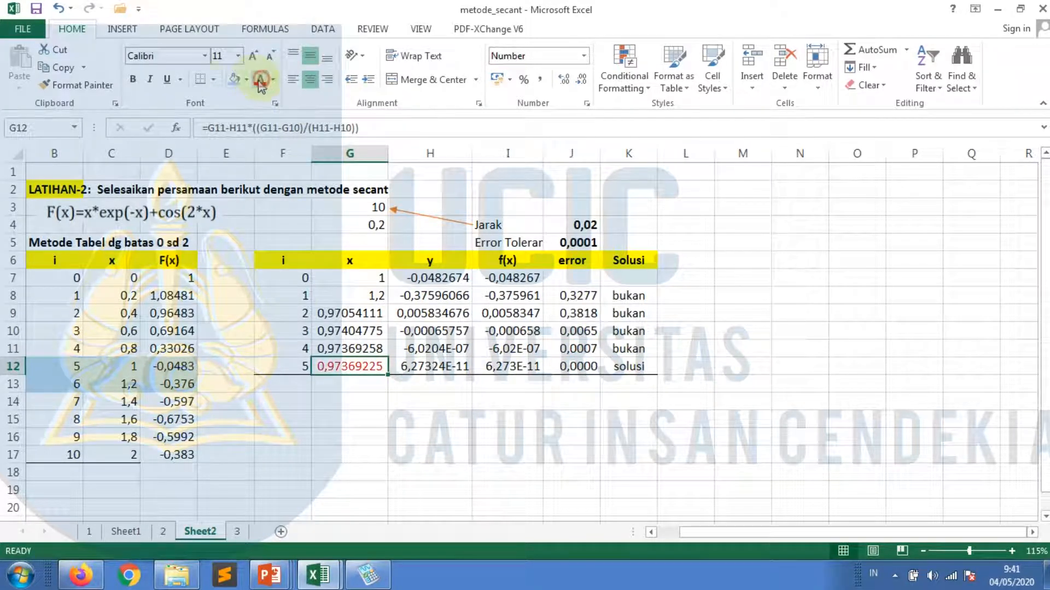
left_click(133, 79)
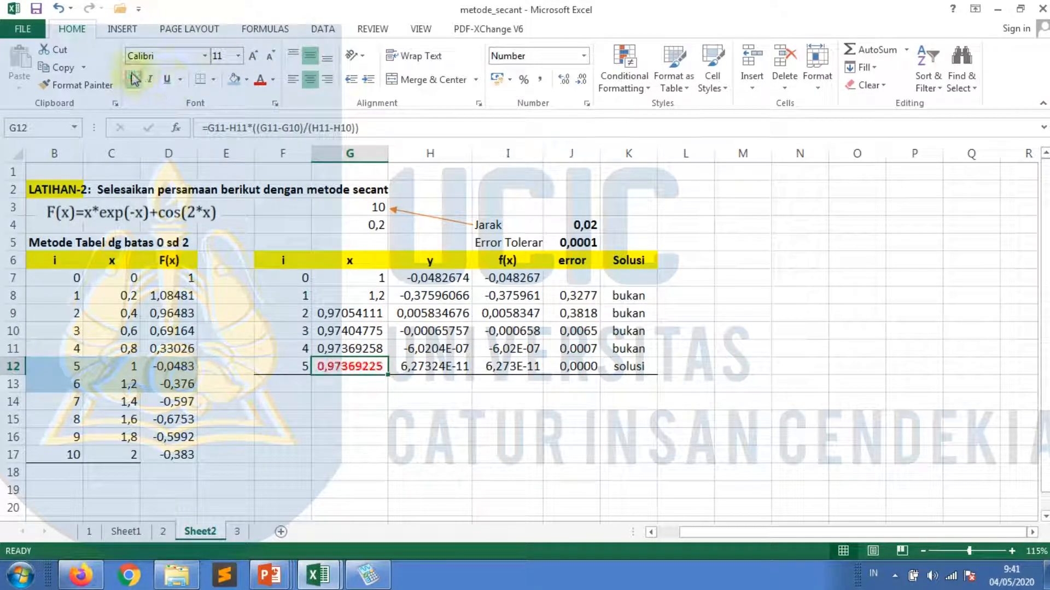
left_click(436, 383)
- Format the y values in H11:H12 with comma style and nine decimal places, and widen column H slightly to fit
left_click(436, 366)
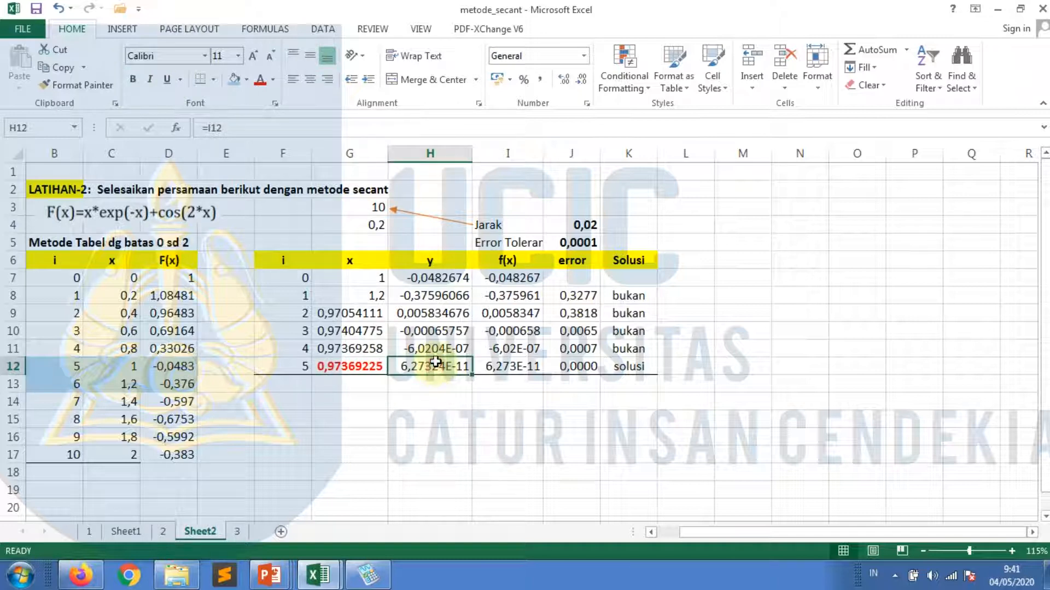
left_click_drag(435, 362, 438, 350)
left_click(540, 80)
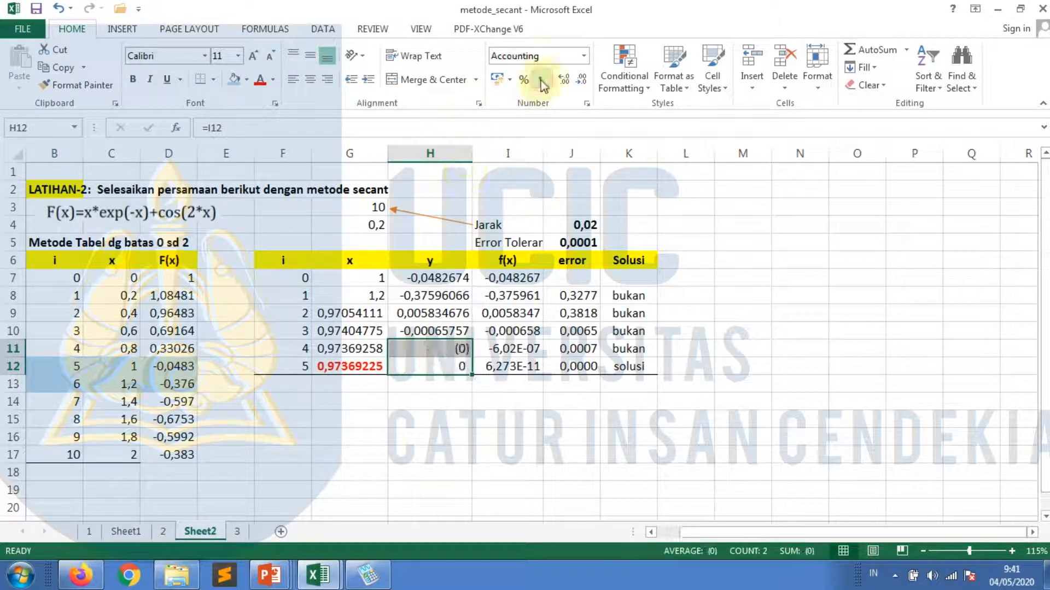
left_click(564, 80)
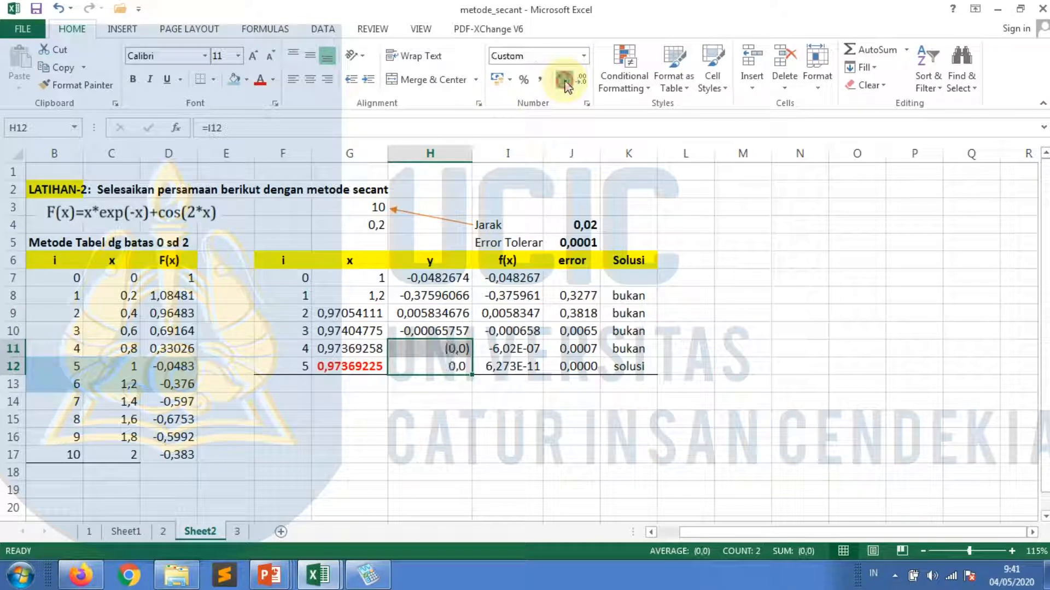
left_click(565, 80)
left_click(564, 80)
left_click(564, 80)
left_click(564, 80)
left_click(564, 80)
left_click(564, 81)
left_click(564, 80)
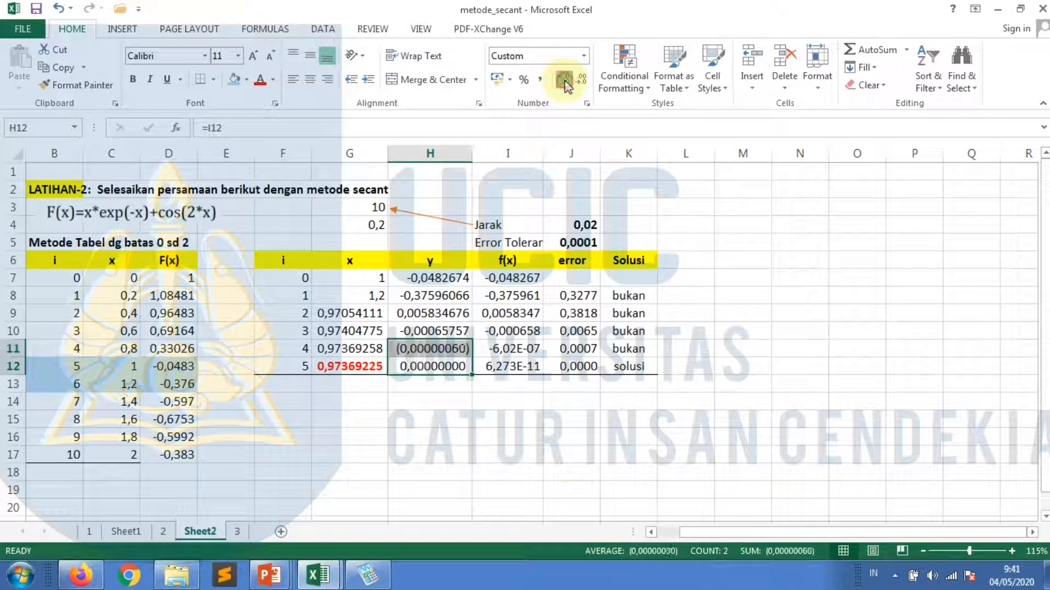
left_click(565, 81)
left_click_drag(472, 157, 483, 157)
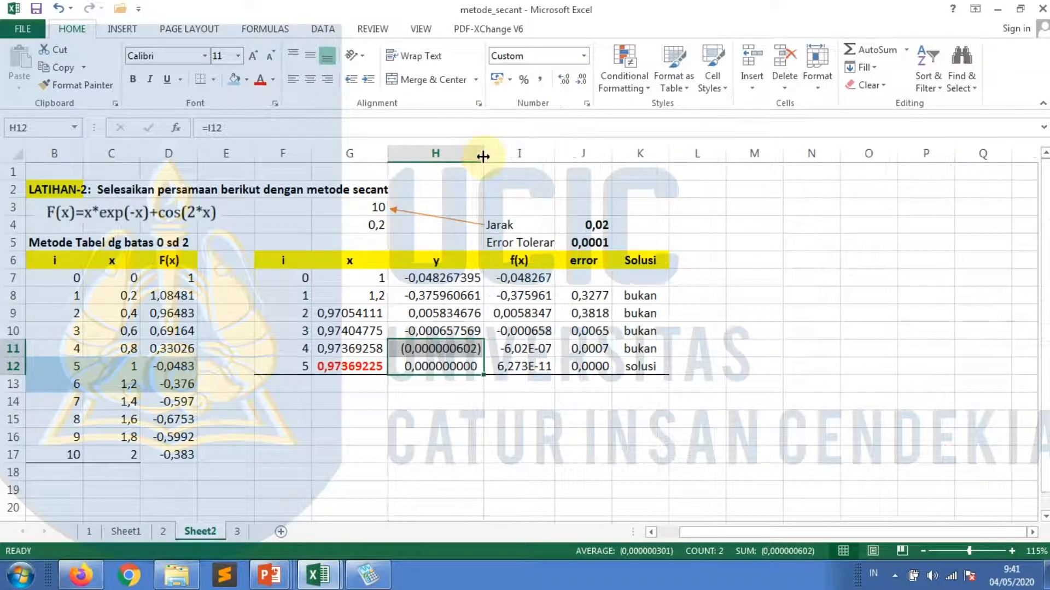
- Show the last y value, in H12, with ten decimal places
left_click(530, 353)
left_click(469, 367)
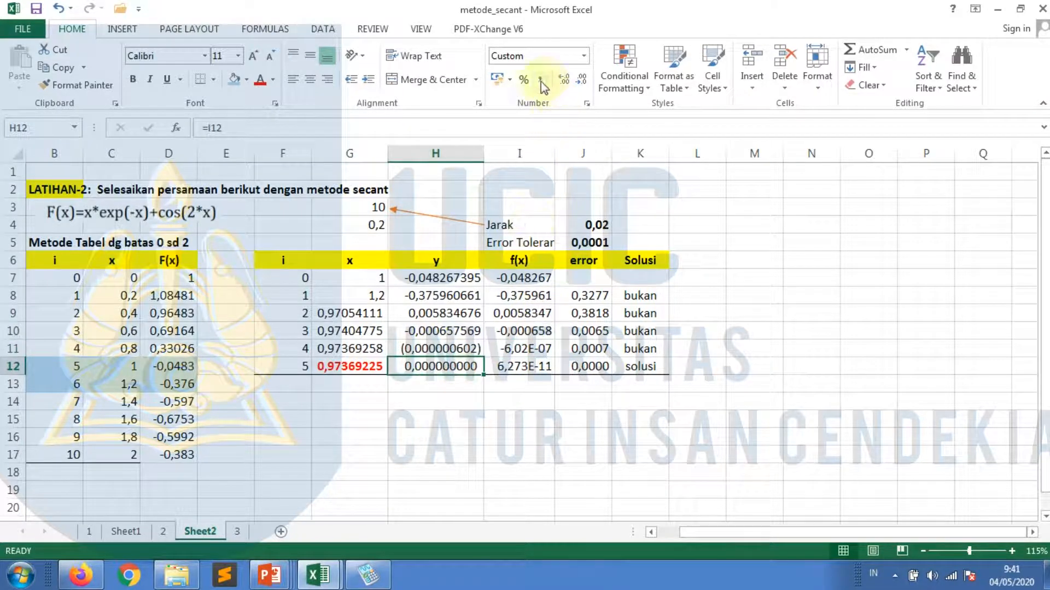
left_click(562, 80)
left_click(561, 80)
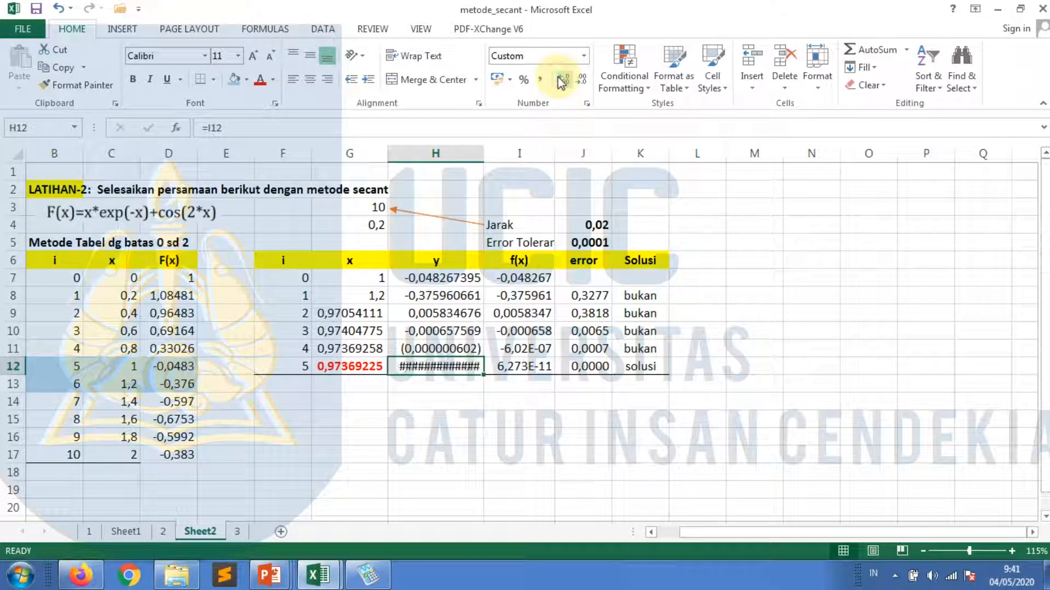
left_click(580, 80)
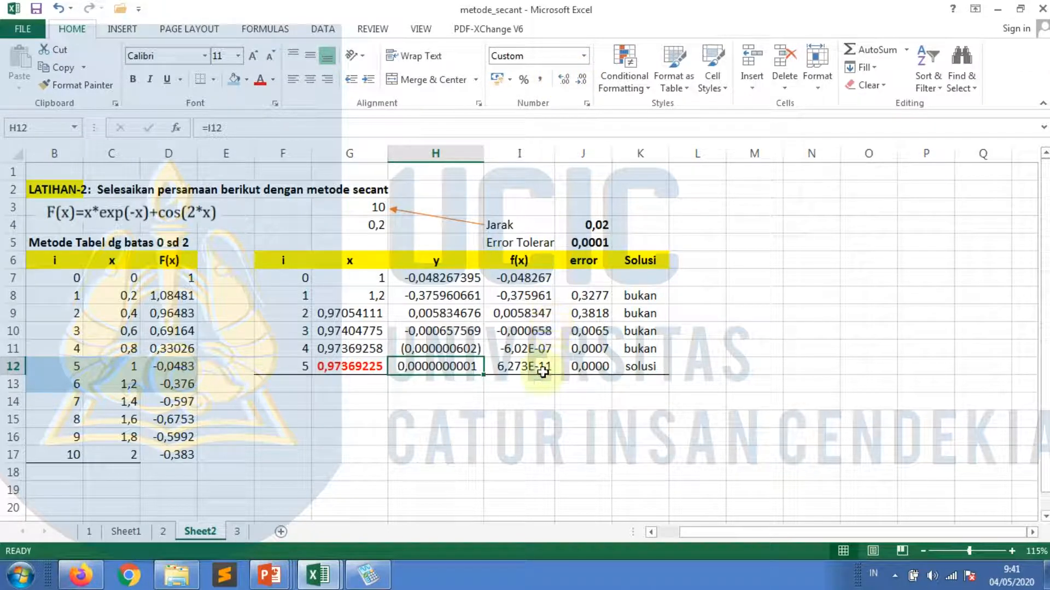
- Format the f(x) values in I11:I12 with comma style and eight decimal places, and widen column I to fit
left_click_drag(541, 351, 544, 364)
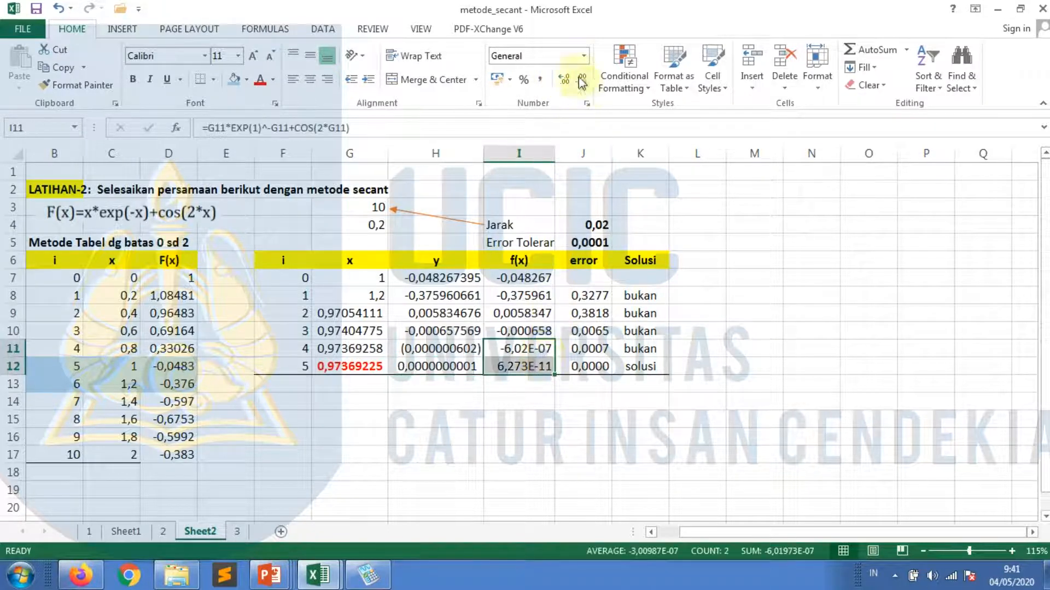
left_click(541, 79)
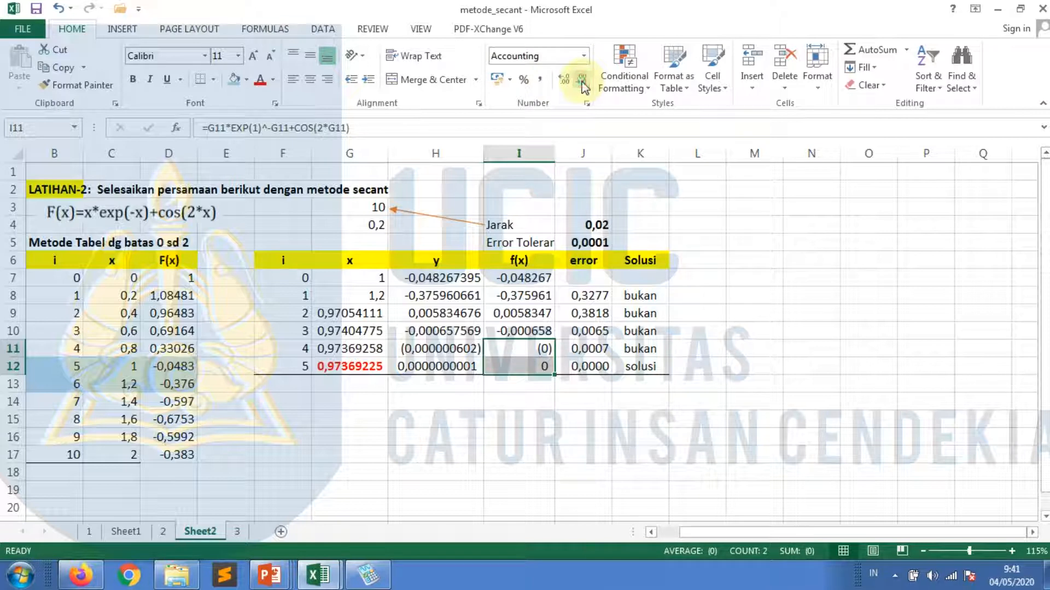
left_click(563, 80)
left_click(563, 80)
left_click(564, 82)
left_click(564, 81)
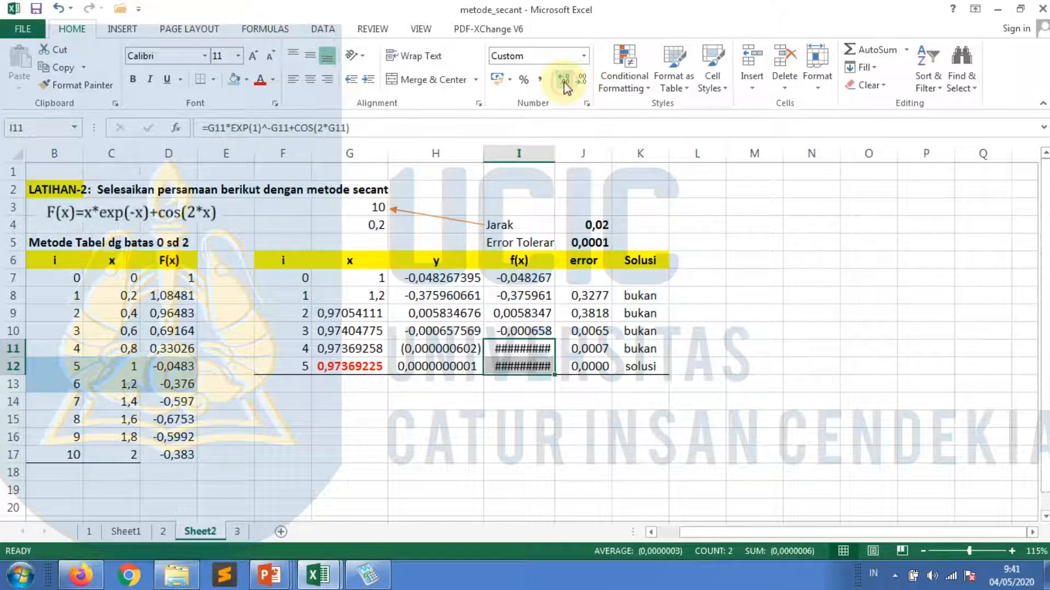
left_click(565, 82)
left_click_drag(554, 154, 585, 149)
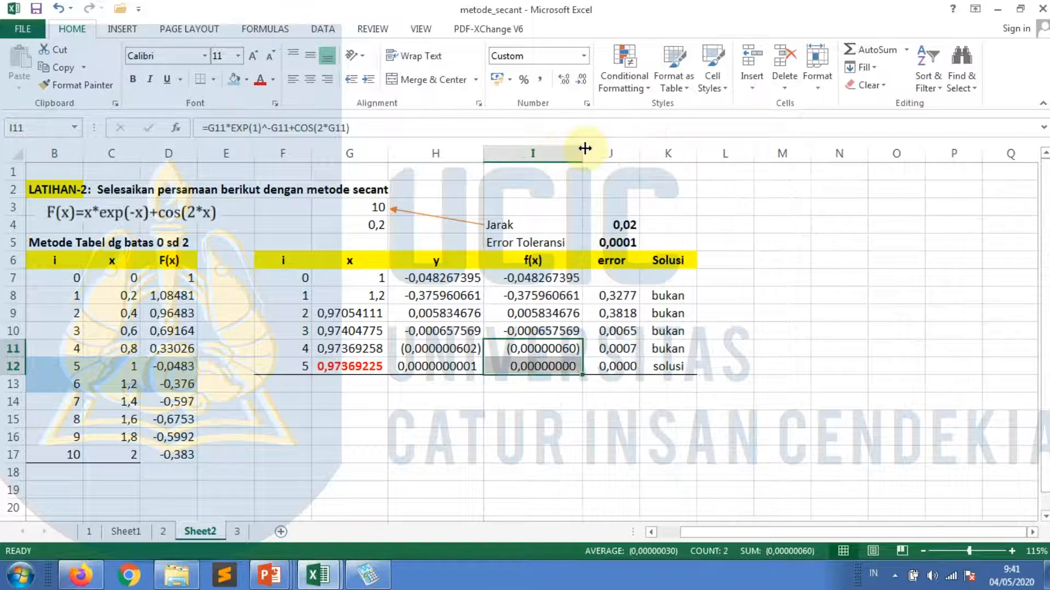
- Show the last f(x) value, in I12, with ten decimal places
left_click(558, 366)
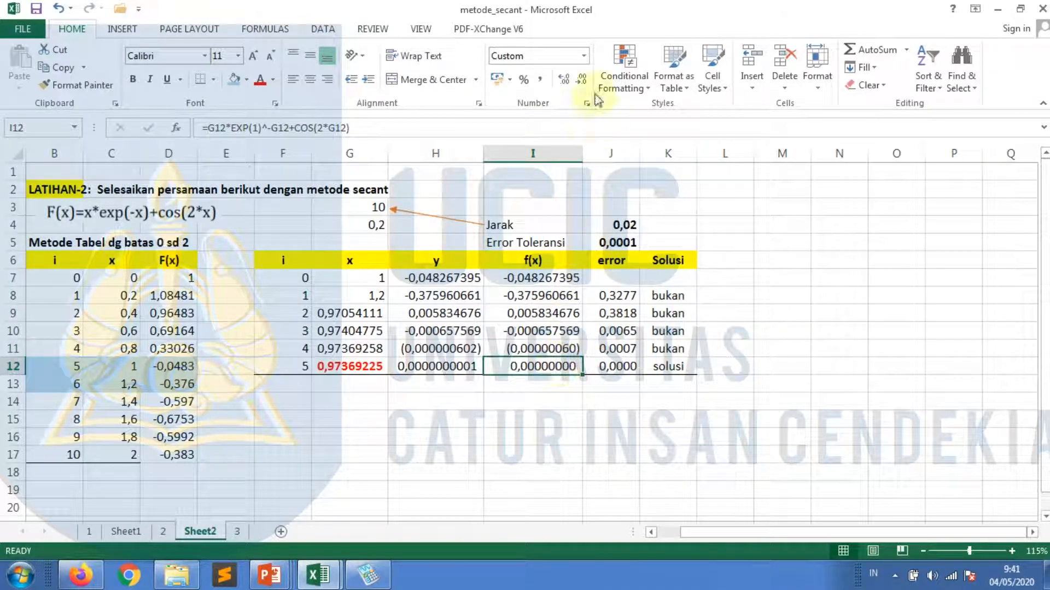
left_click(570, 82)
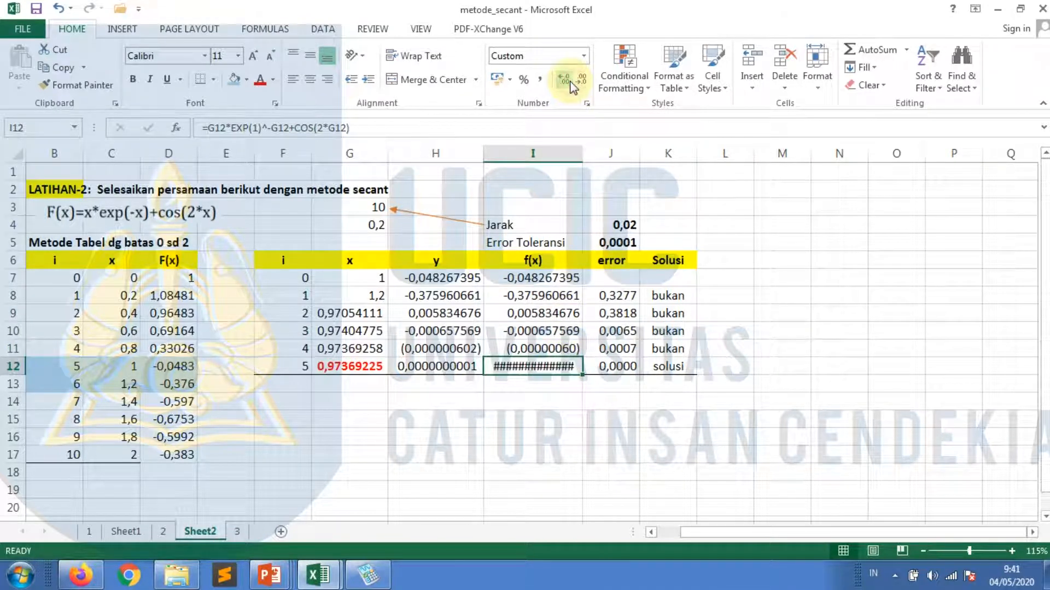
left_click(582, 82)
left_click(609, 415)
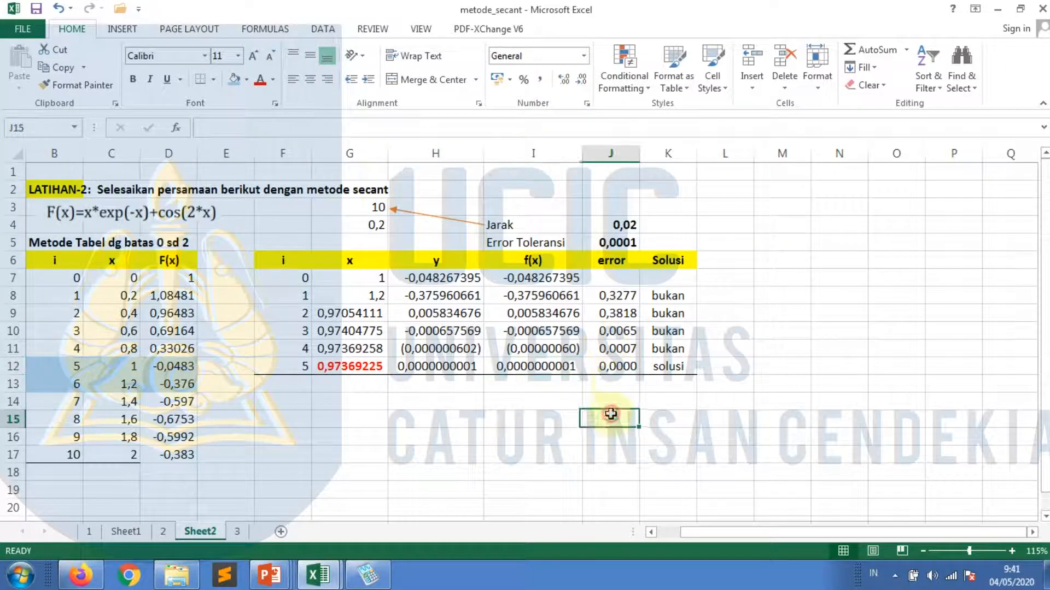
- Inspect the error formula in J12 and switch to the PowerPoint slide show to view the Contoh-2 secant table
left_click(618, 368)
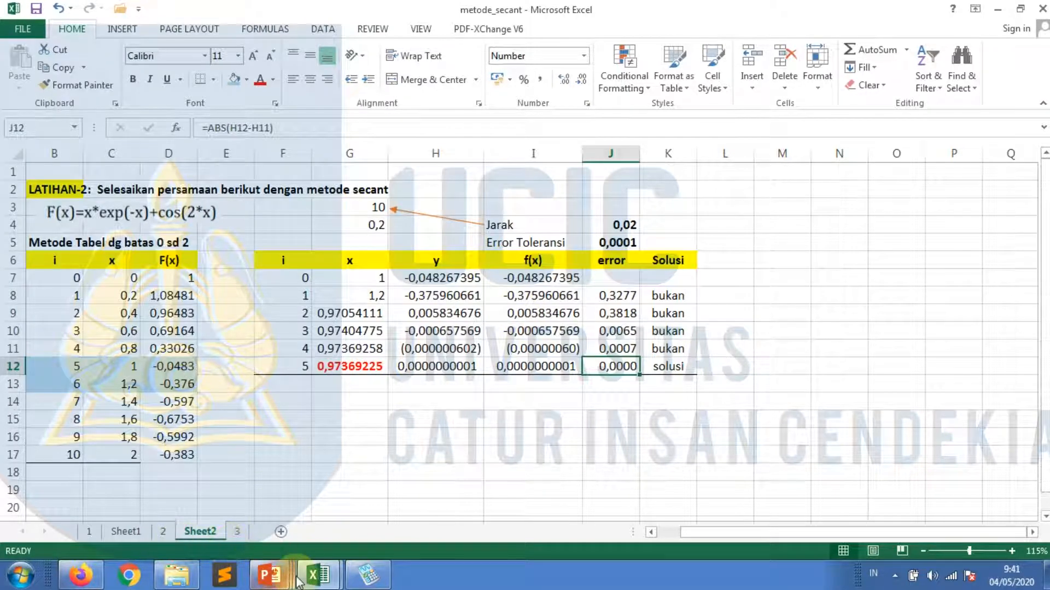
mouse_move(270, 575)
left_click(417, 523)
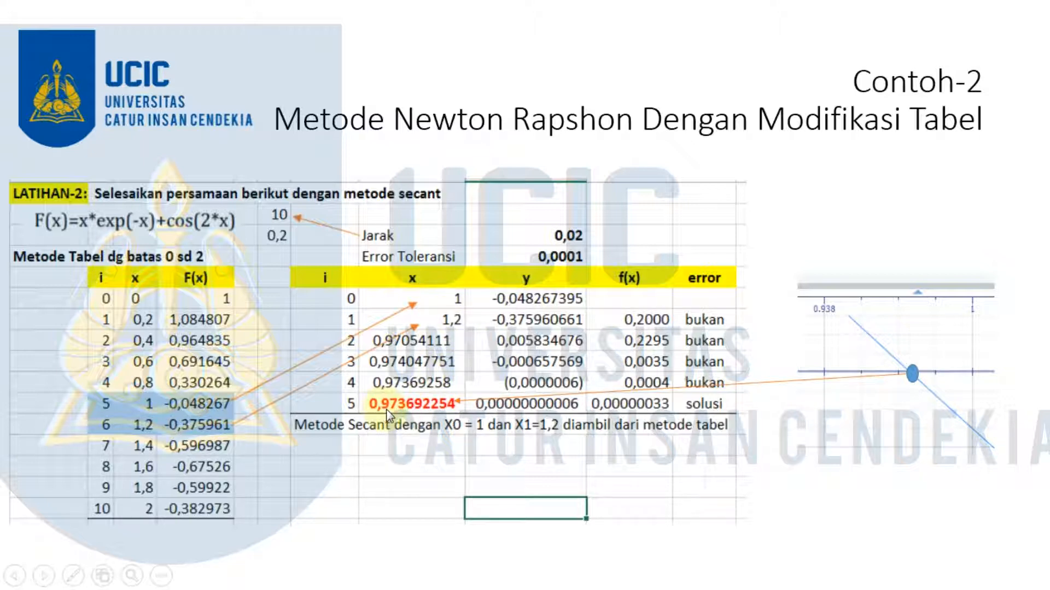
key("super")
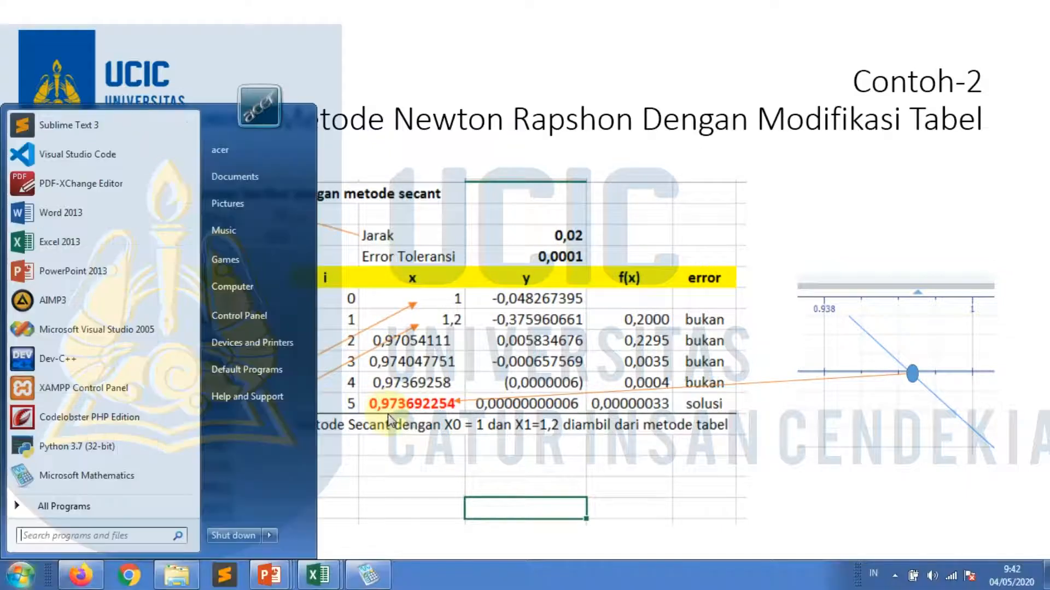
left_click(370, 576)
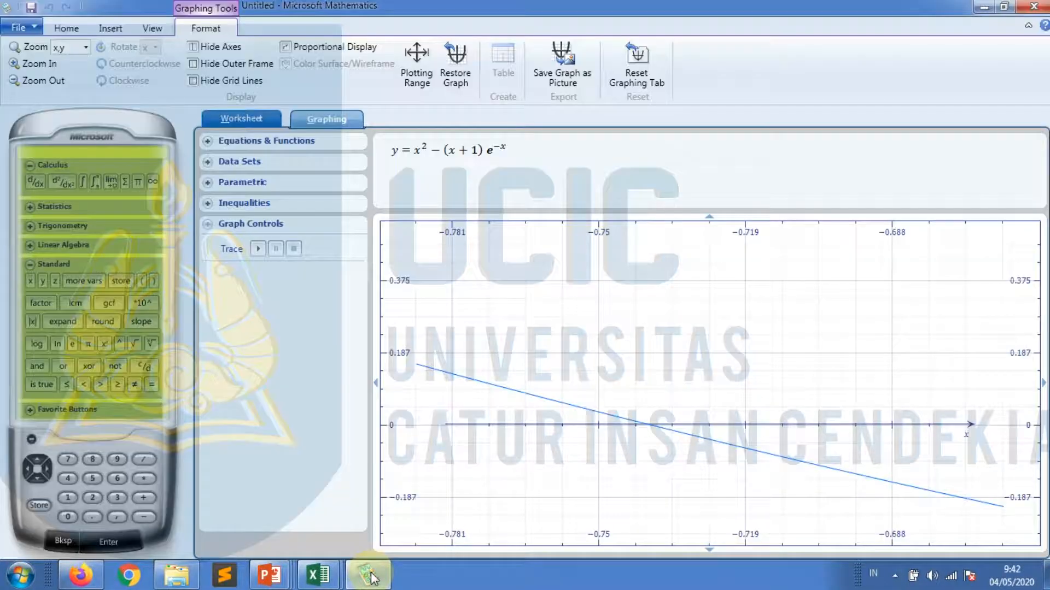
key("super")
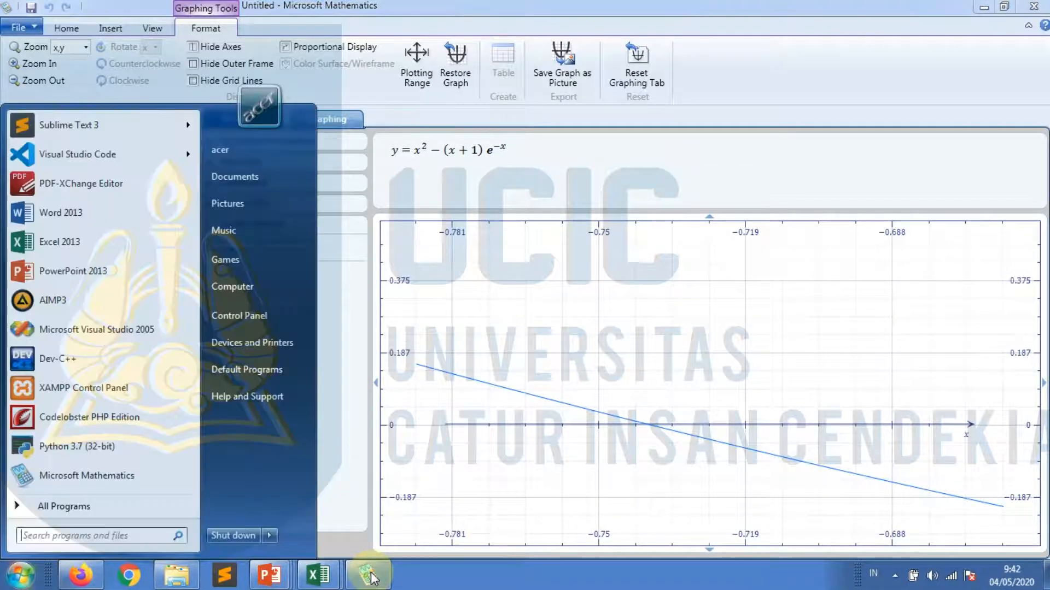
left_click(372, 577)
left_click(276, 576)
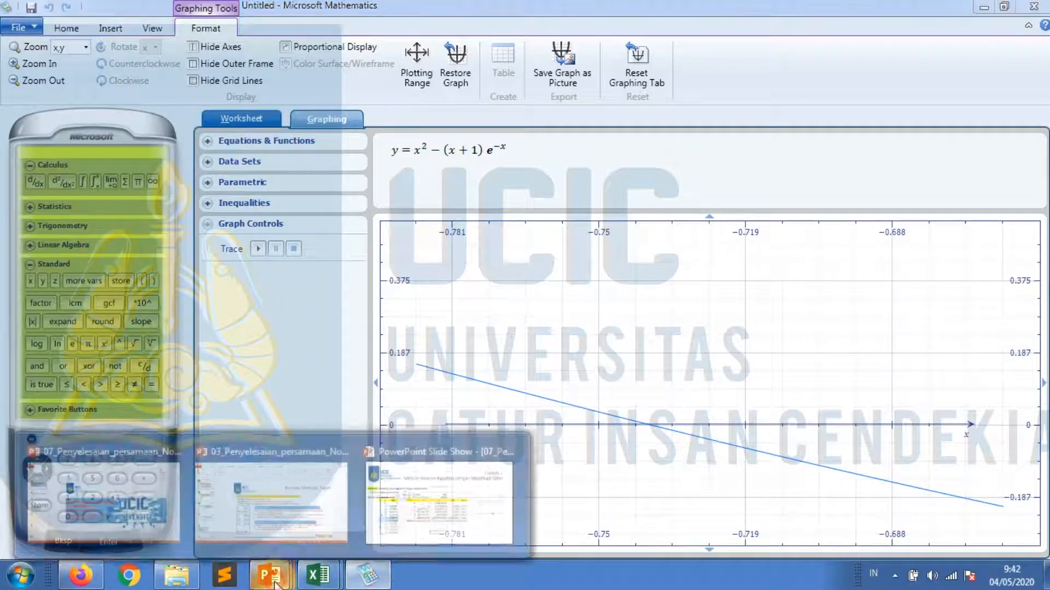
left_click(403, 512)
- Compare the Contoh-2 slide graphing the roots of x*exp(-x)+cos(2*x) with the slide containing the secant table
key("Left")
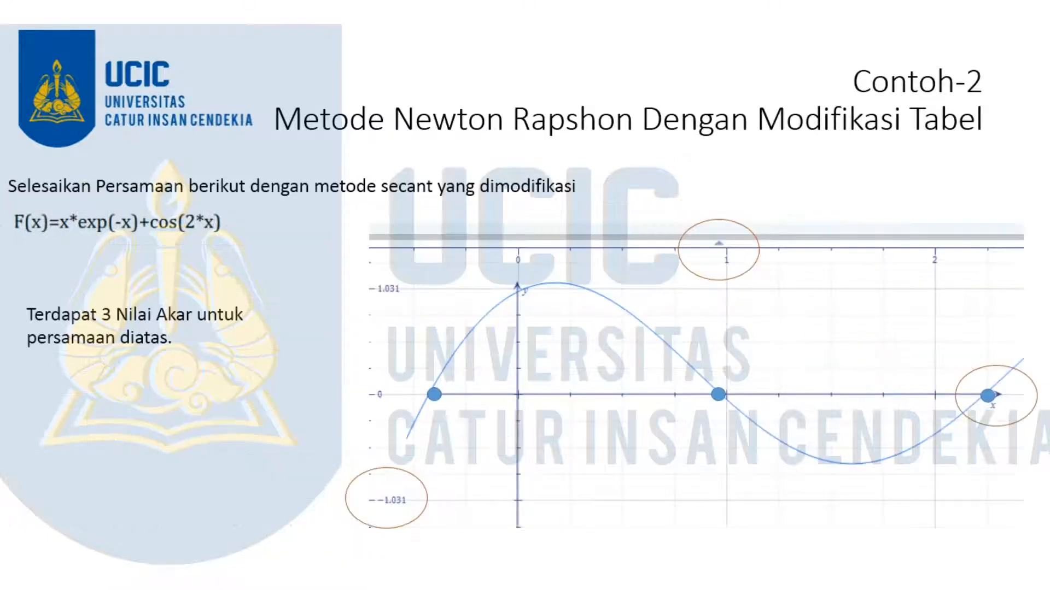
key("Right")
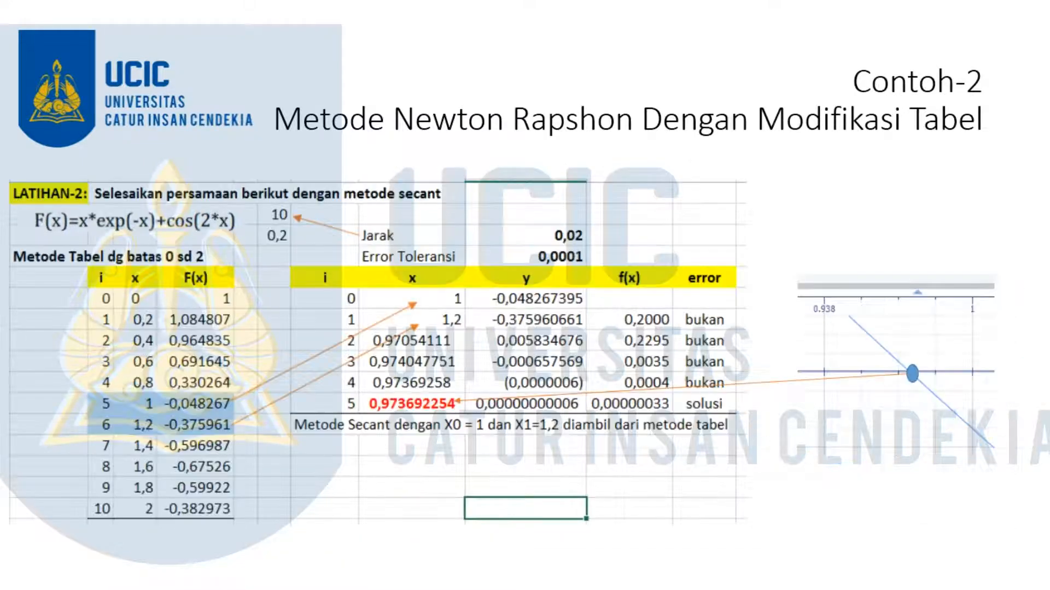
left_click(490, 339)
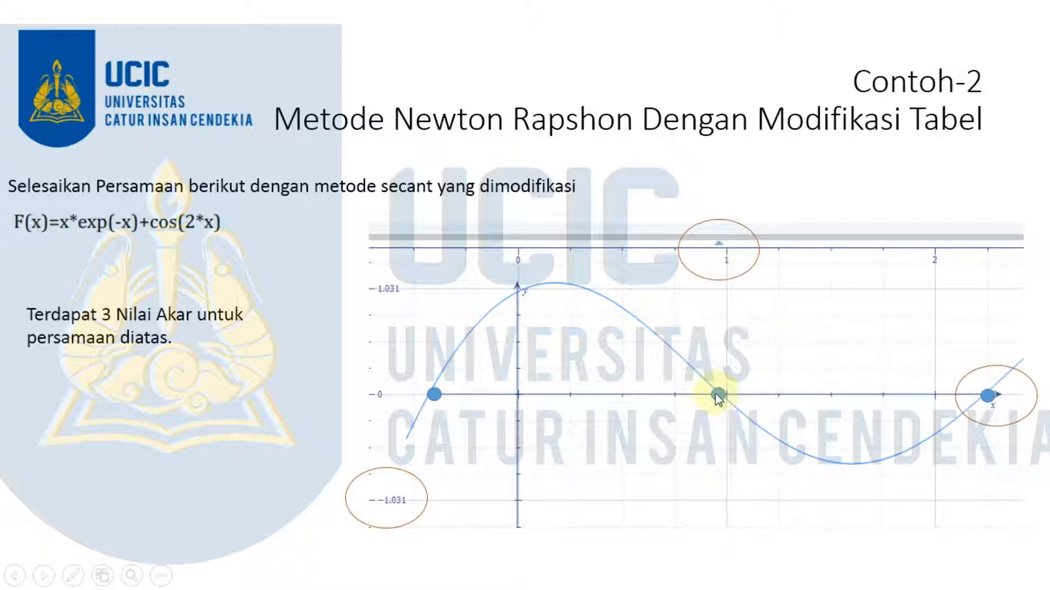
left_click(731, 377)
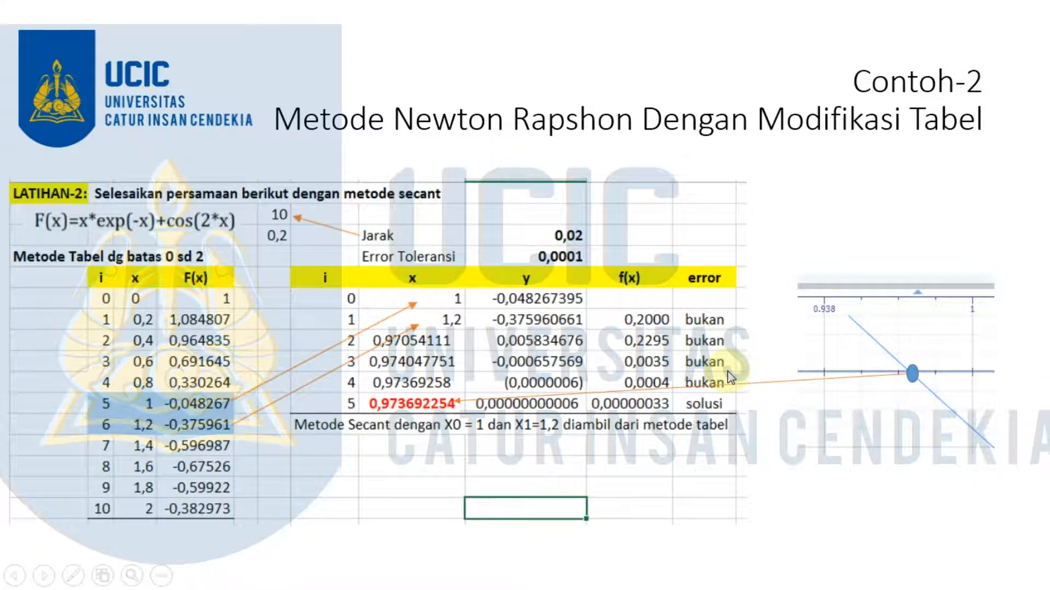
key("Left")
key("Right")
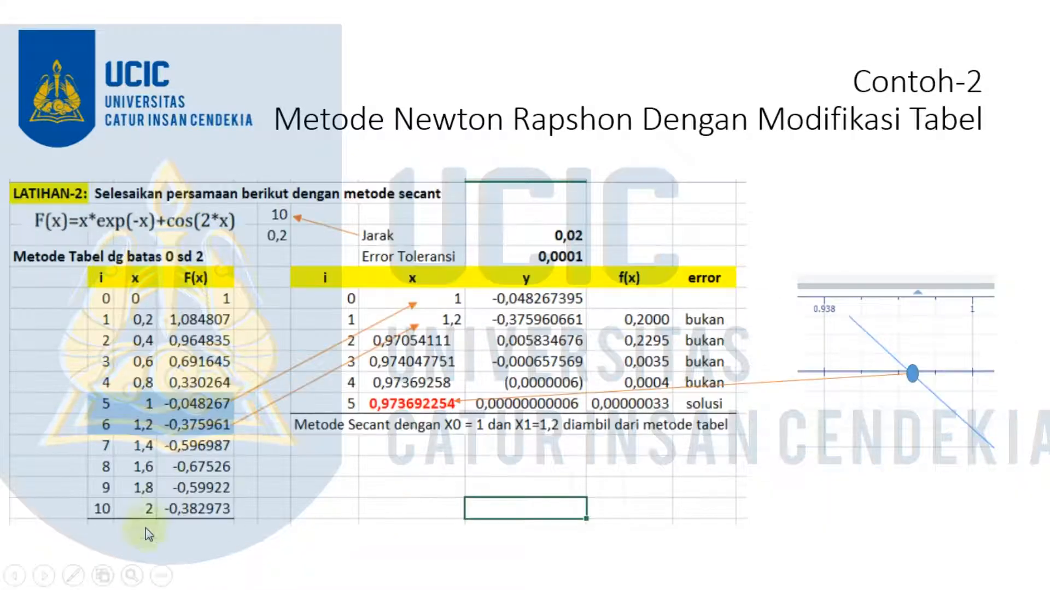
- Switch to Microsoft Mathematics, restore its window to a smaller size and move it clear of the equation on the slide
key("super")
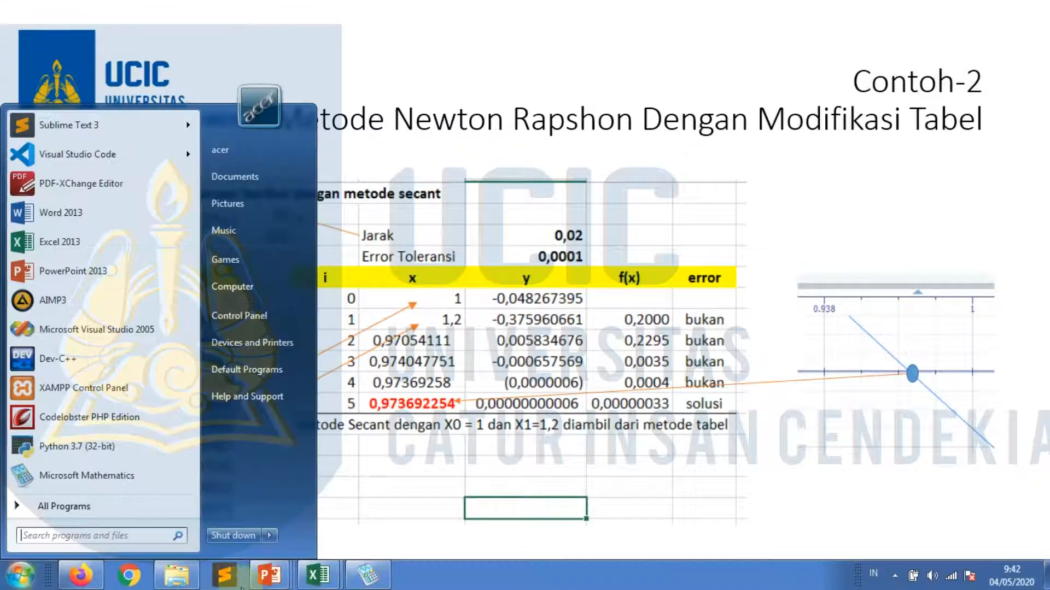
left_click(374, 578)
double_click(398, 10)
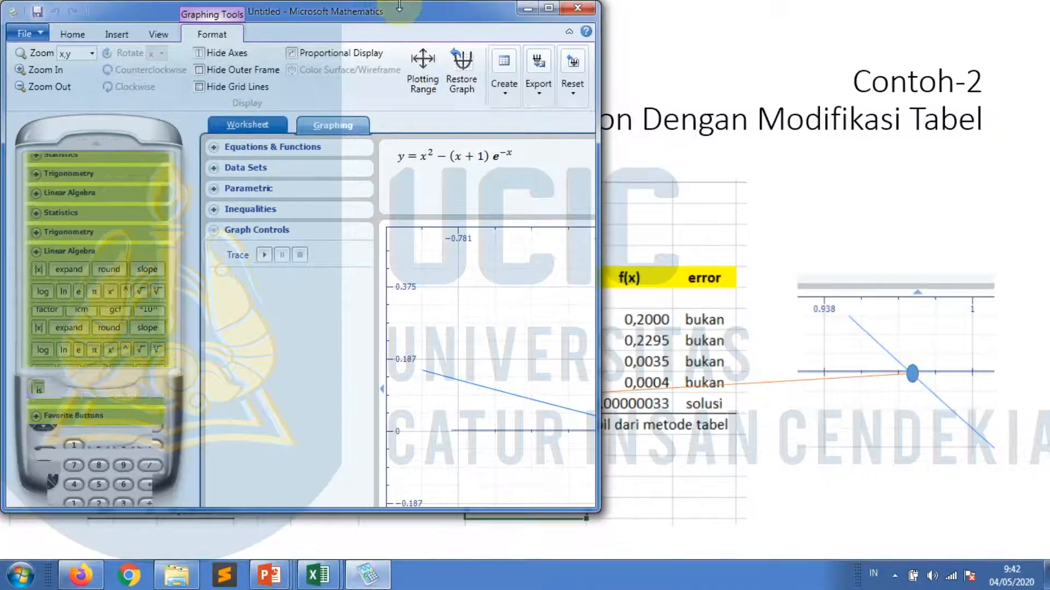
left_click_drag(399, 8, 846, 103)
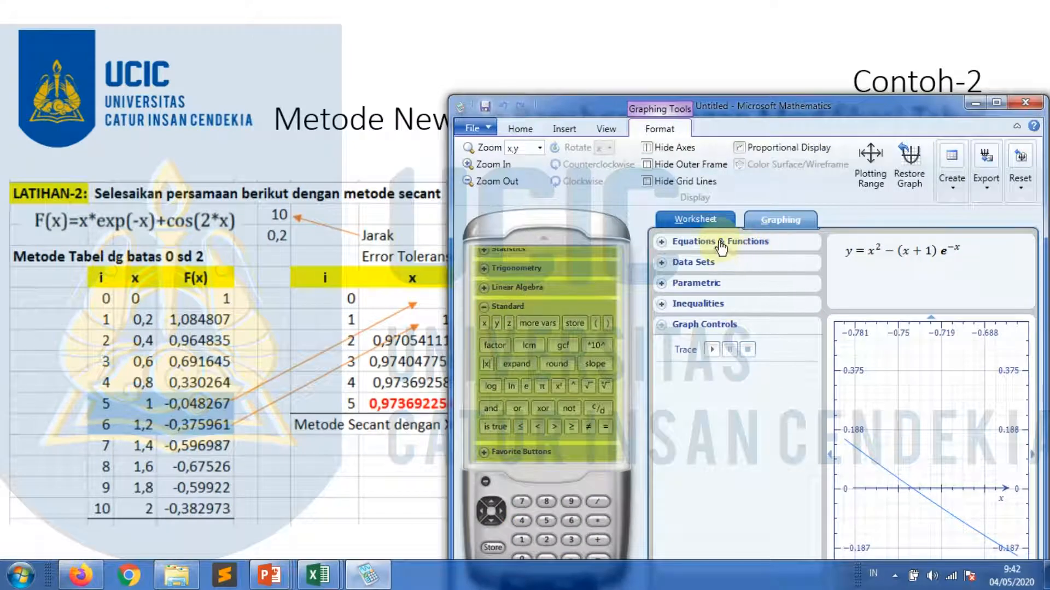
- Replace the first 2D Cartesian graphing equation with x*e^(-x)+cos(2*x)
left_click(721, 243)
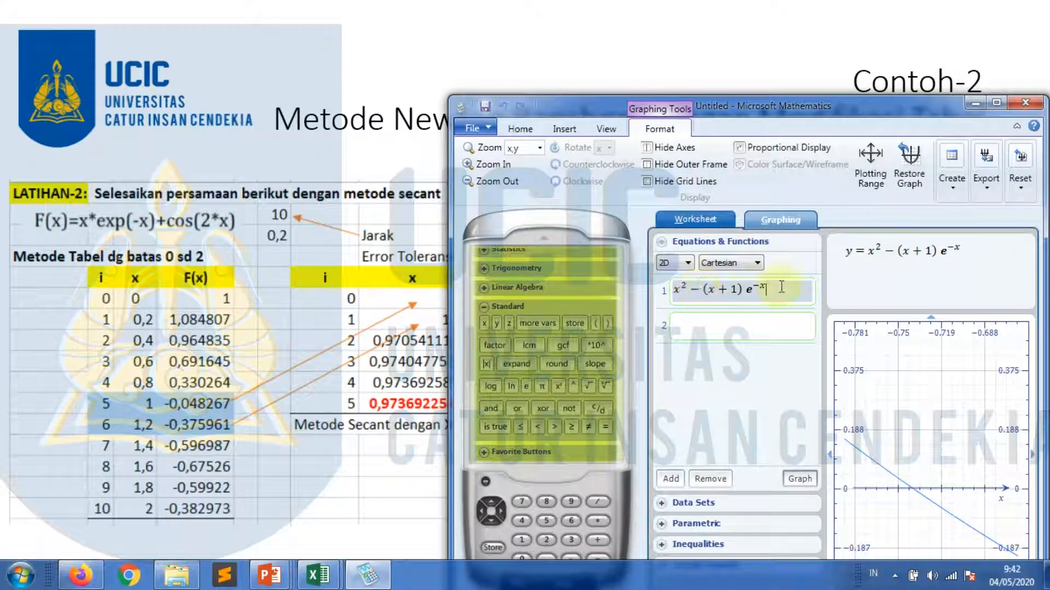
left_click_drag(781, 287, 670, 291)
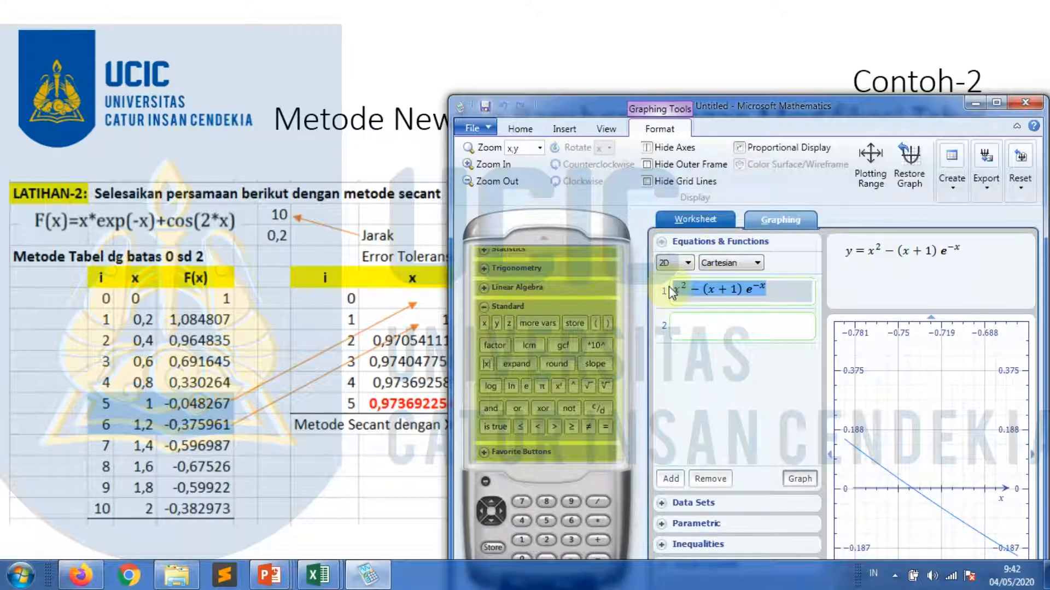
type("x")
type("*e")
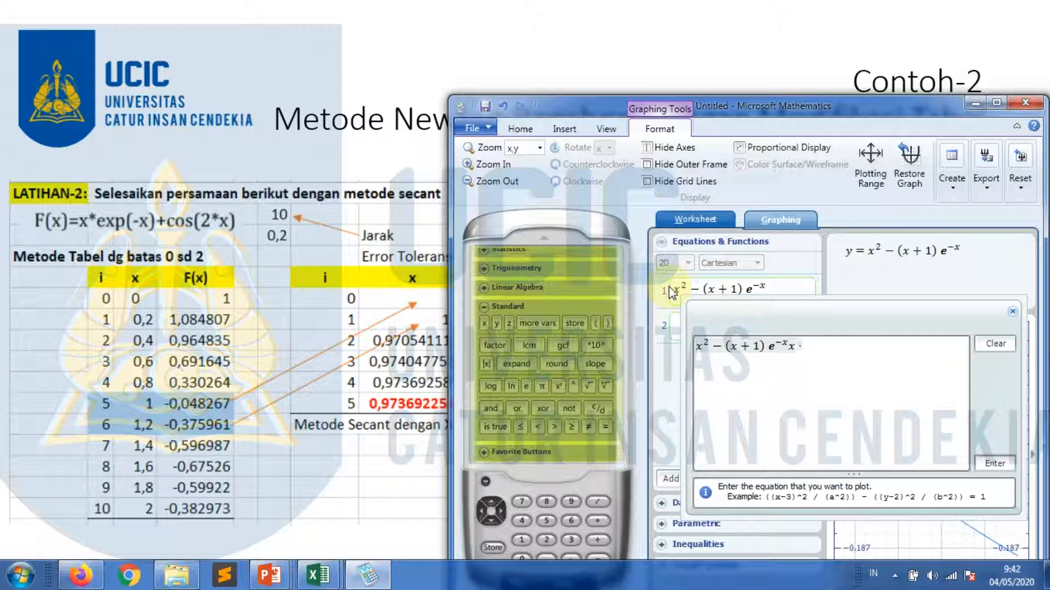
key("BackSpace")
key("BackSpace")
key("BackSpace")
key("BackSpace")
key("BackSpace")
key("BackSpace")
key("BackSpace")
key("BackSpace")
key("BackSpace")
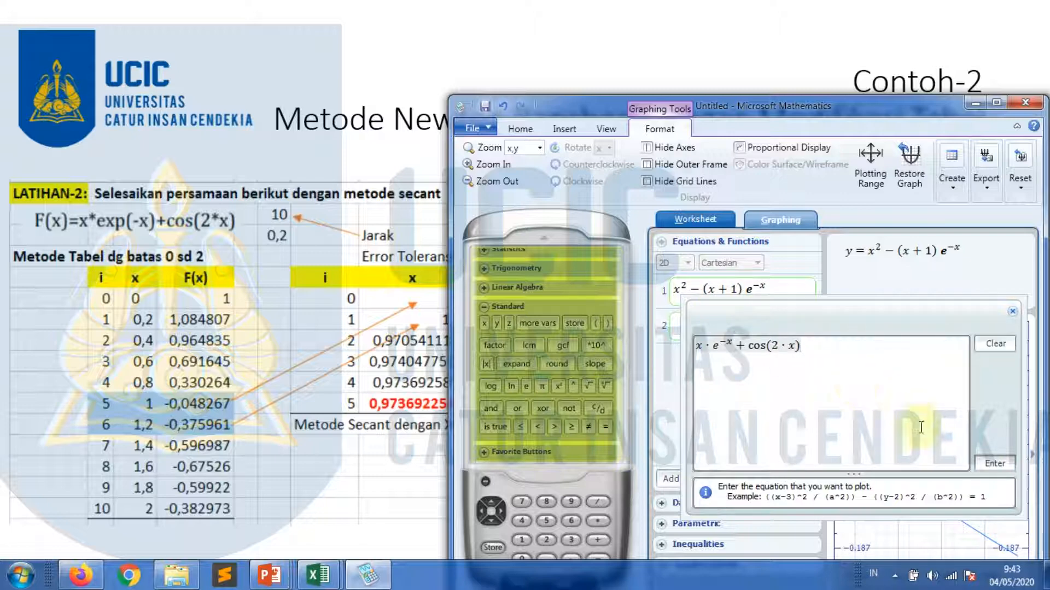
left_click(992, 469)
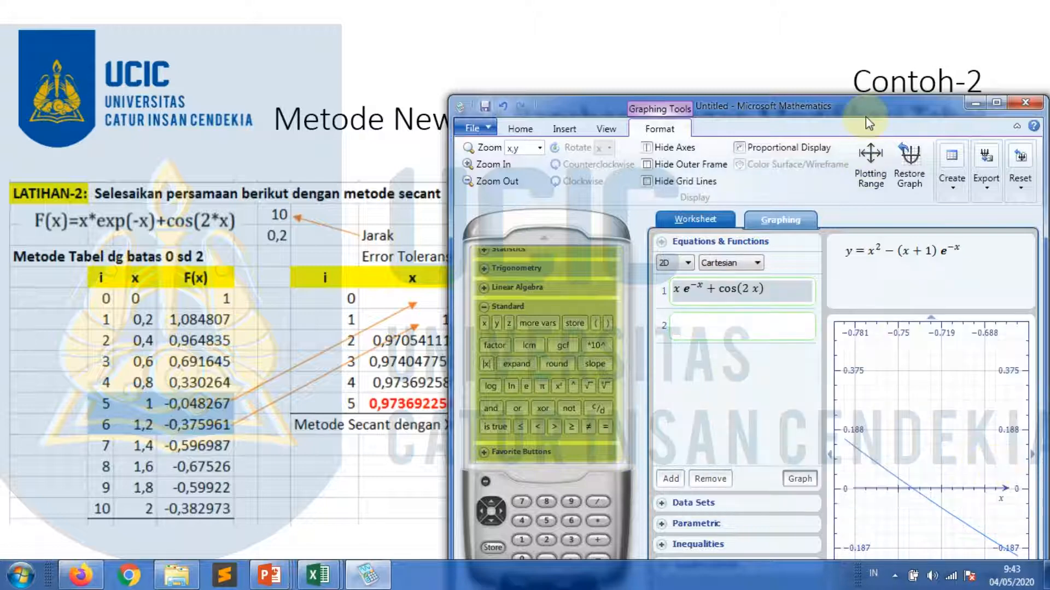
- Plot the equation x e^(-x) + cos(2x) and maximize the graphing window
left_click_drag(869, 104, 583, 60)
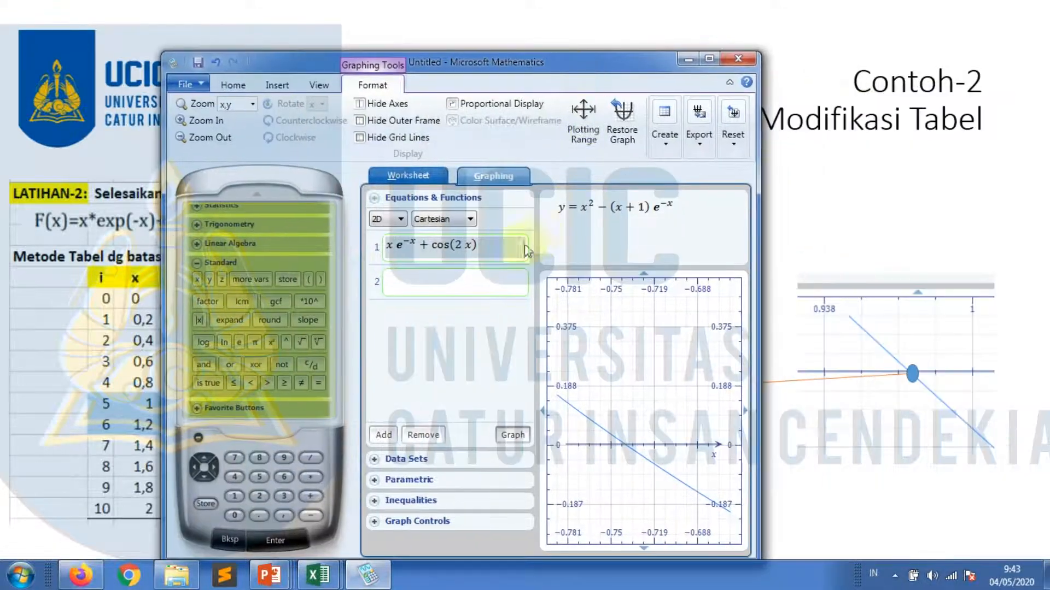
left_click(511, 434)
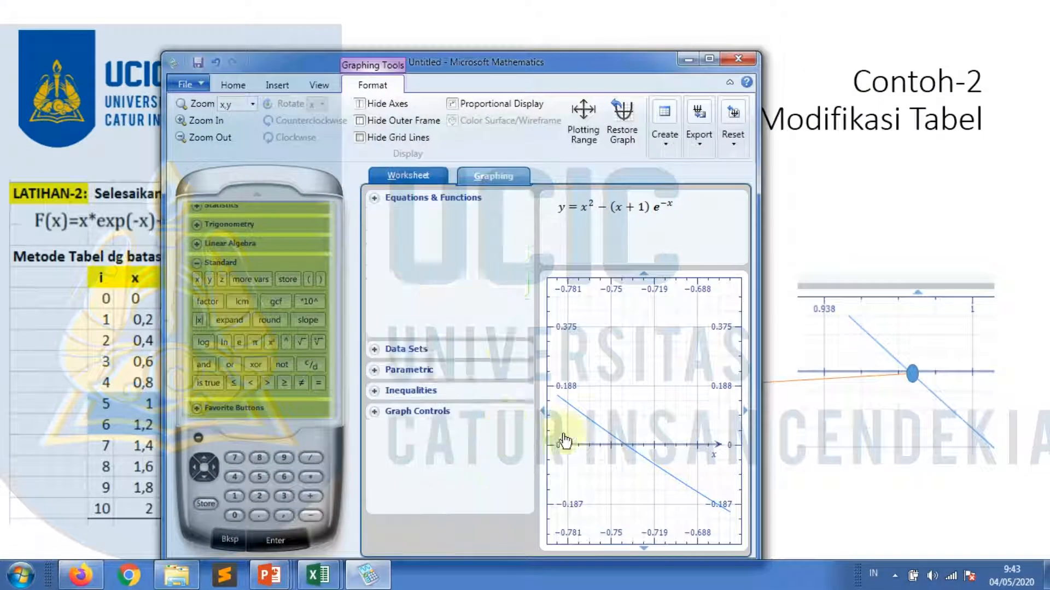
left_click(709, 60)
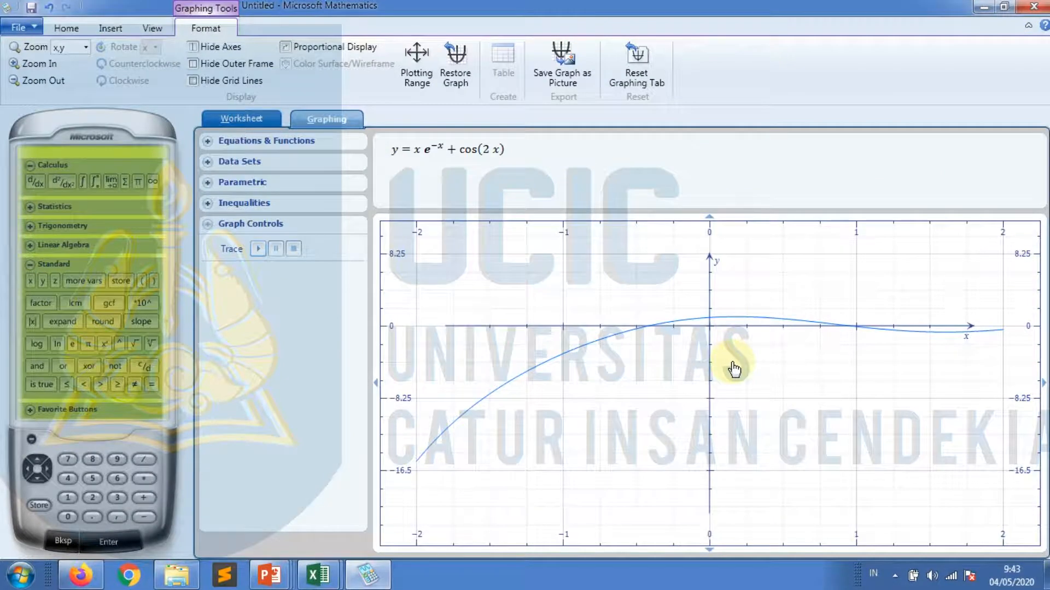
- Survey the plotted curve on both sides of the y-axis to examine where it crosses the x-axis
scroll(735, 369, "down", 3)
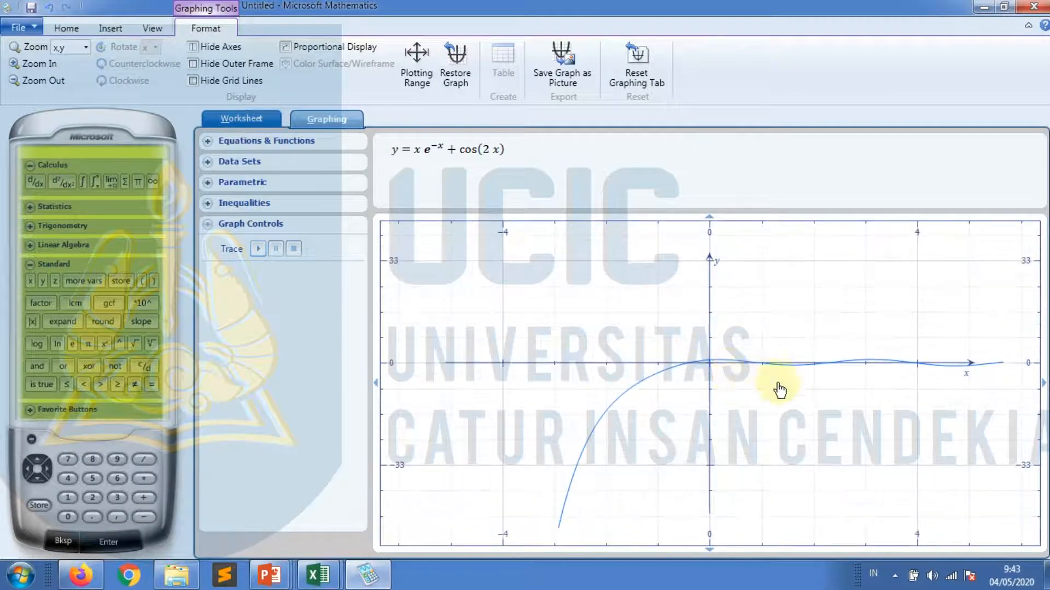
left_click_drag(826, 406, 647, 438)
scroll(715, 392, "up", 2)
scroll(715, 392, "up", 2)
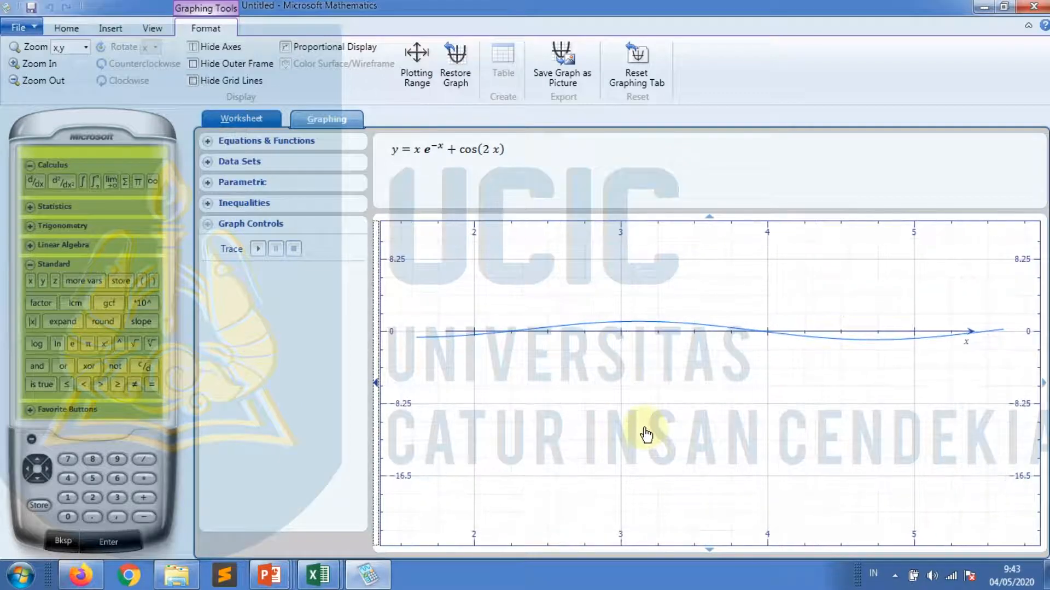
scroll(629, 422, "up", 2)
left_click_drag(563, 383, 806, 394)
scroll(711, 455, "up", 2)
scroll(804, 394, "down", 2)
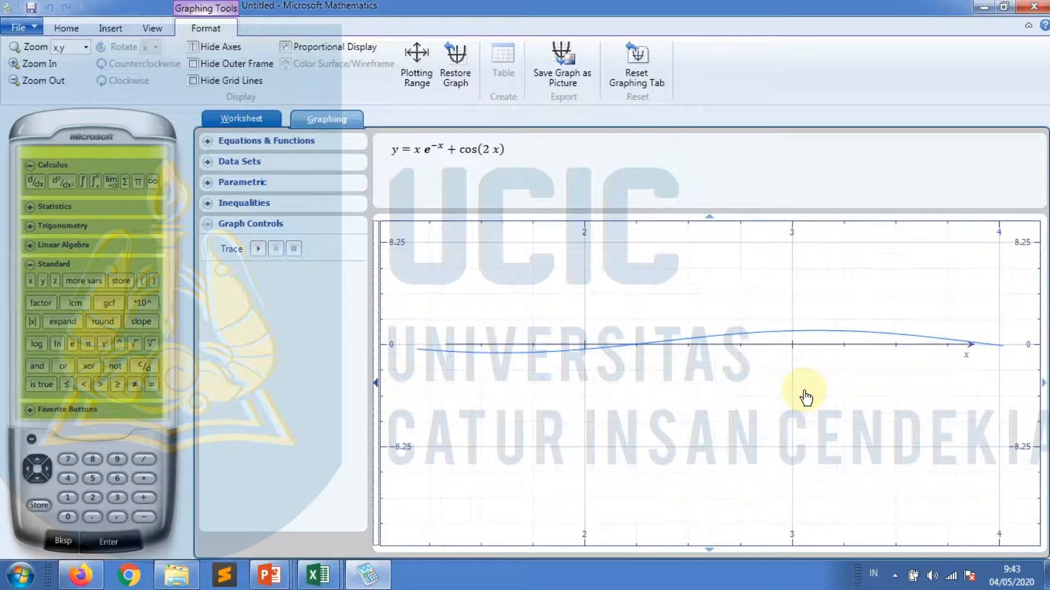
scroll(806, 397, "down", 2)
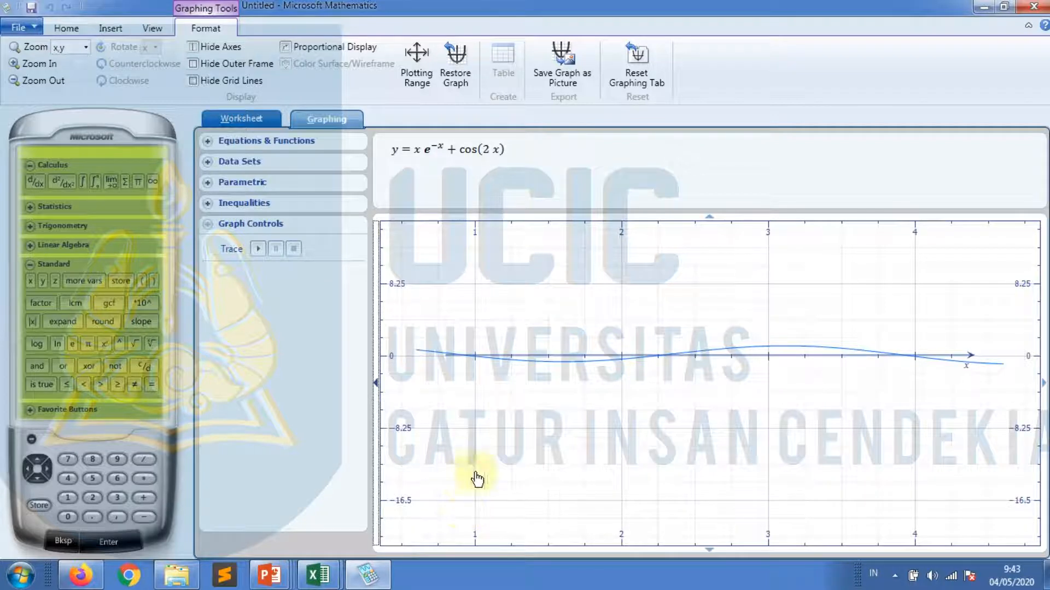
left_click_drag(477, 480, 696, 457)
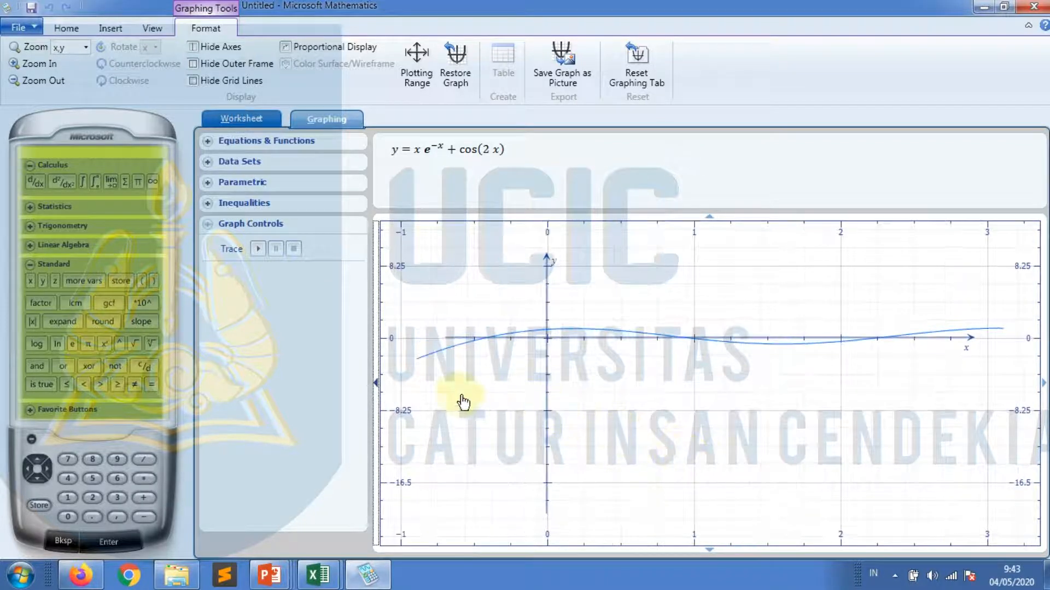
left_click_drag(463, 403, 492, 406)
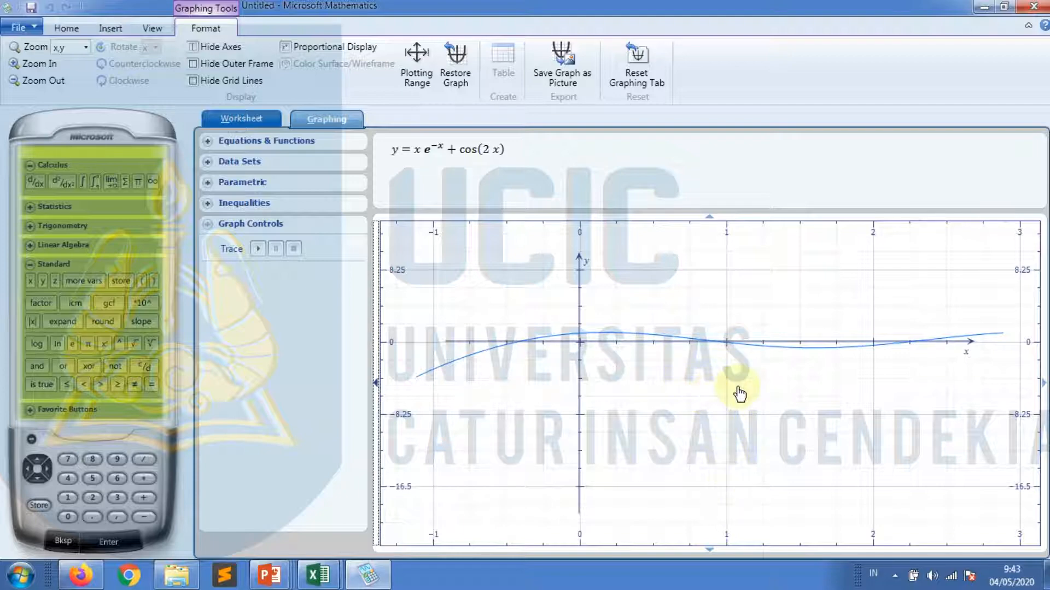
- Examine the curve's x-axis crossing near x = 1 at close range
scroll(727, 402, "up", 3)
scroll(727, 424, "up", 5)
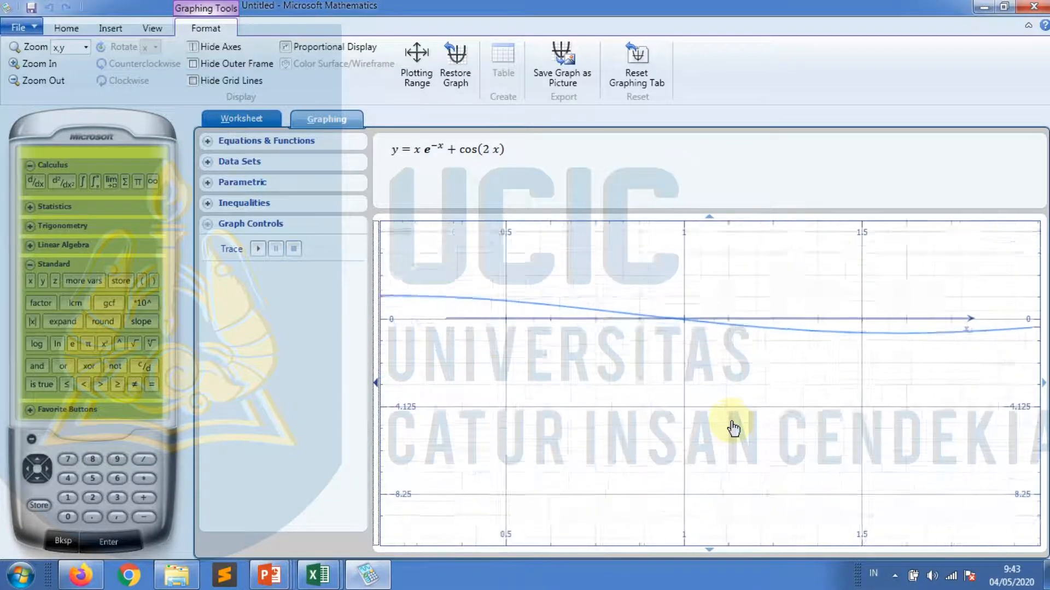
scroll(637, 339, "up", 5)
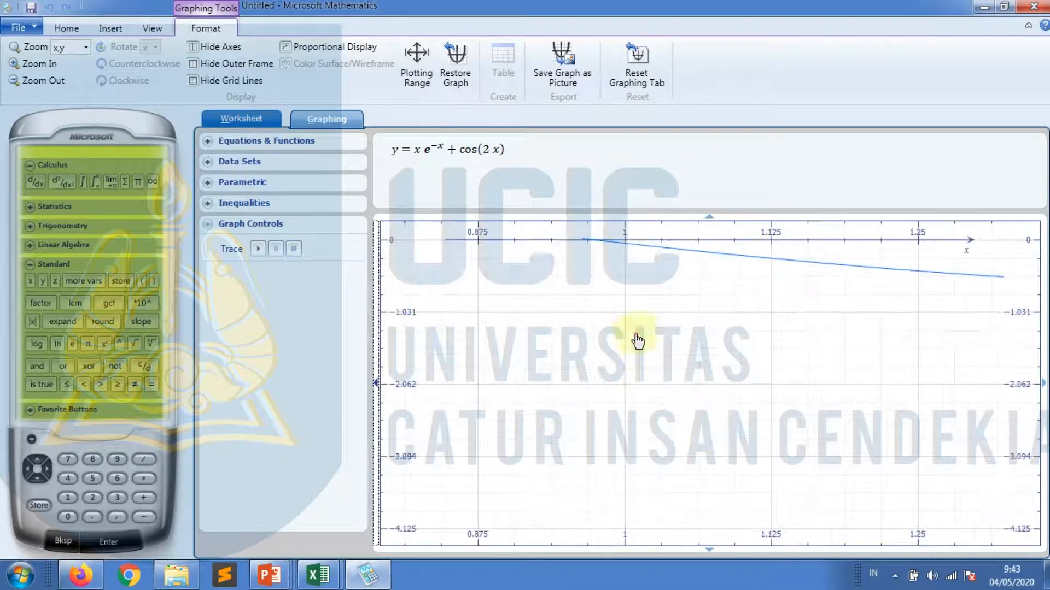
left_click_drag(581, 316, 696, 409)
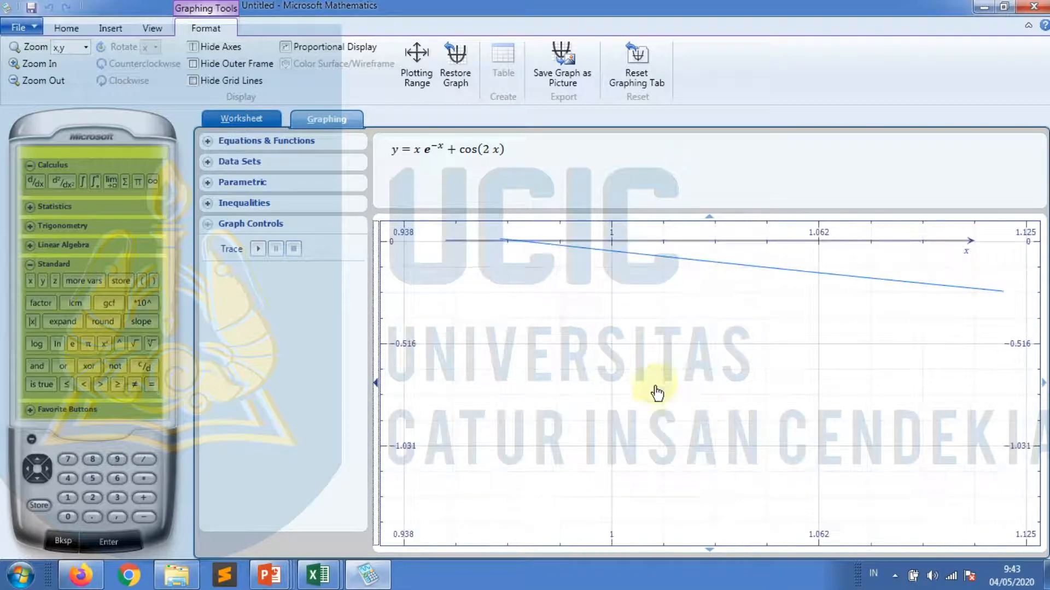
left_click_drag(650, 371, 714, 435)
scroll(596, 362, "up", 2)
left_click_drag(579, 328, 646, 400)
scroll(630, 404, "up", 2)
left_click_drag(581, 383, 654, 420)
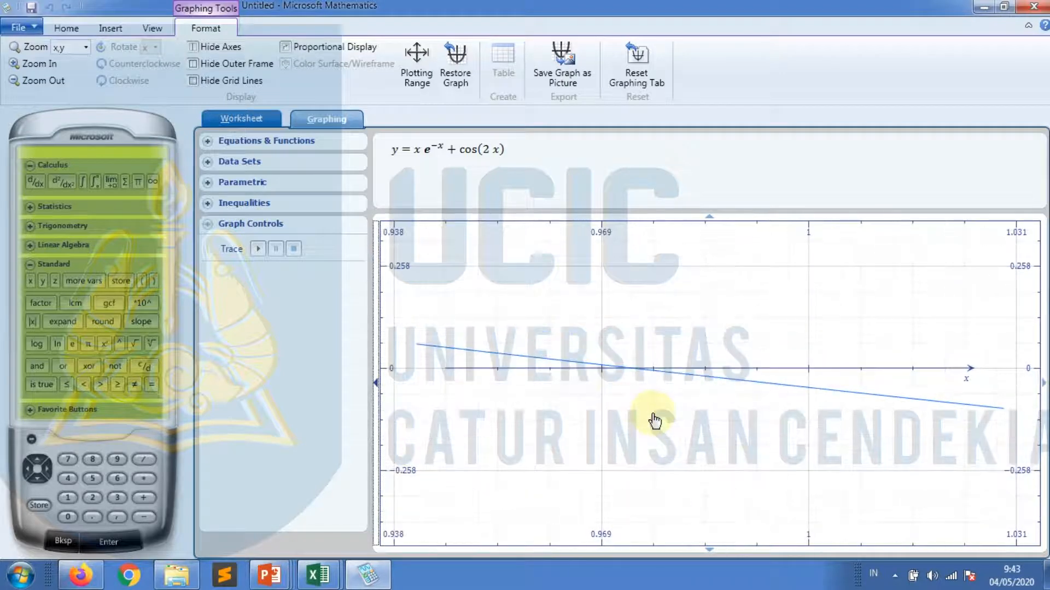
scroll(636, 395, "up", 2)
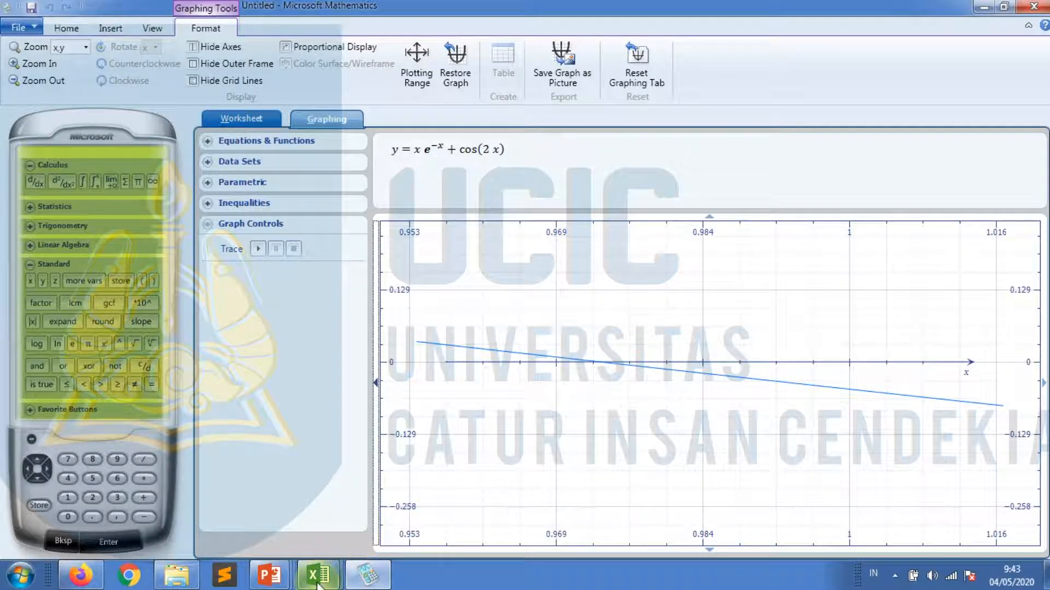
- Compare the final x value of the secant table in Excel with the Microsoft Mathematics graph's x-axis crossing just below x = 1
mouse_move(318, 574)
left_click(360, 514)
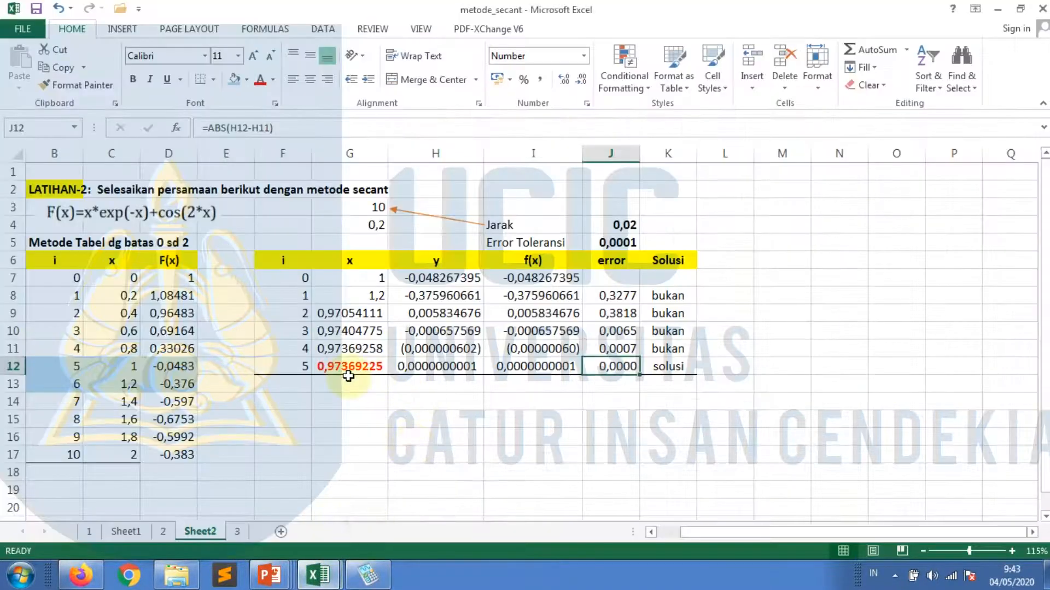
left_click(367, 573)
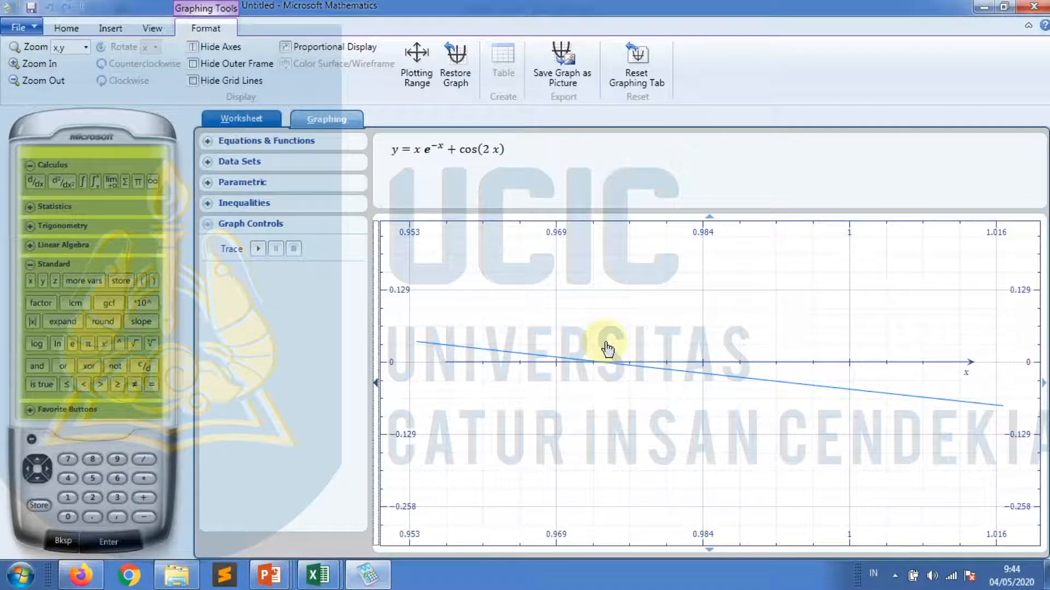
scroll(607, 349, "up", 1)
scroll(599, 337, "up", 1)
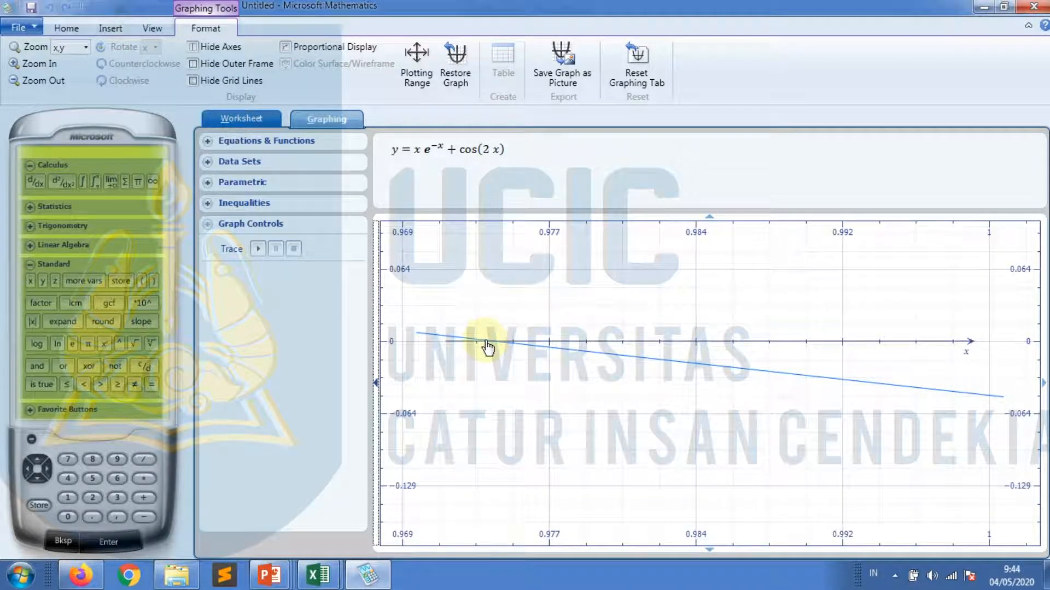
left_click_drag(486, 314, 510, 323)
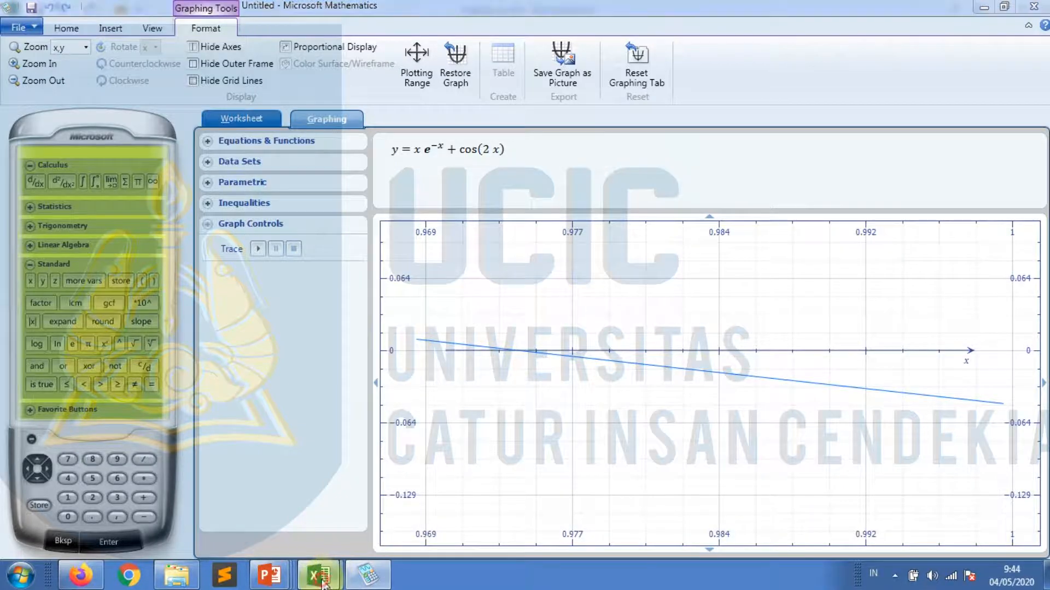
mouse_move(320, 574)
left_click(371, 454)
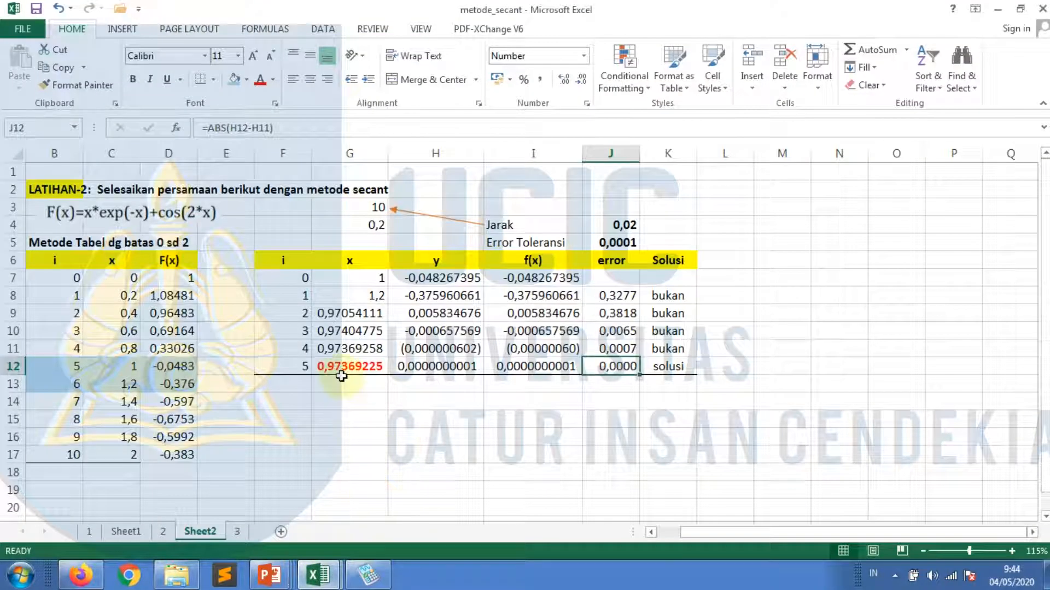
left_click(367, 574)
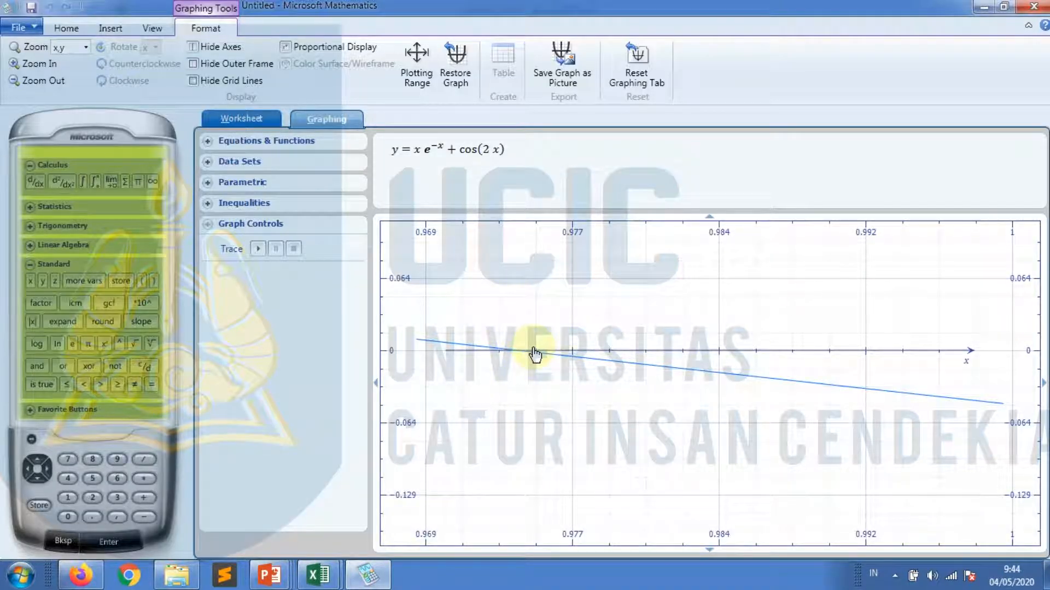
- Examine the curve's next x-axis crossing, between x = 2 and x = 2.5
left_click(576, 383)
scroll(579, 398, "down", 2)
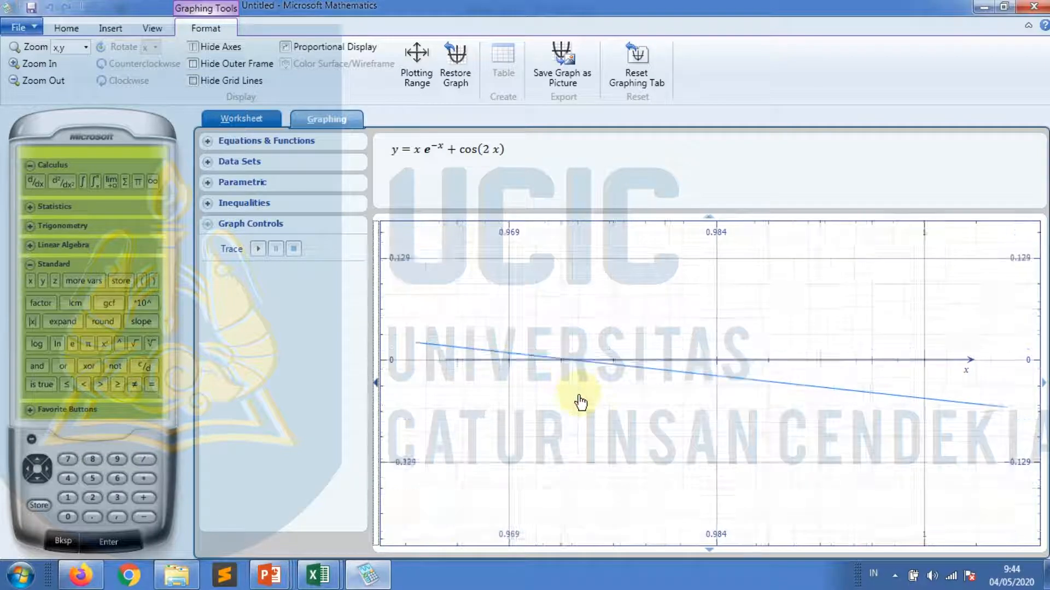
left_click_drag(794, 438, 590, 436)
scroll(823, 451, "down", 2)
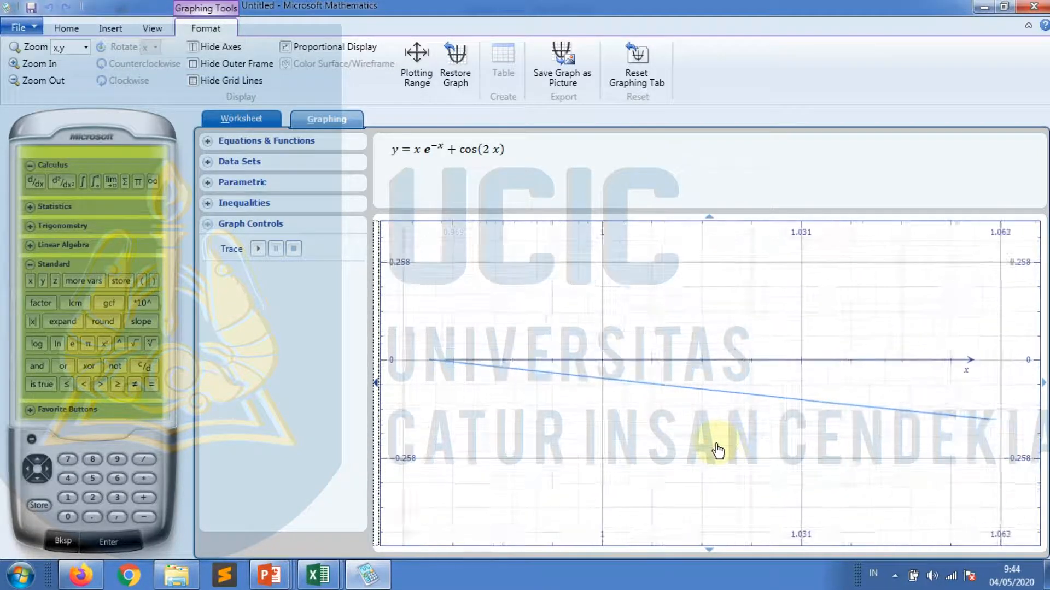
left_click_drag(820, 443, 541, 436)
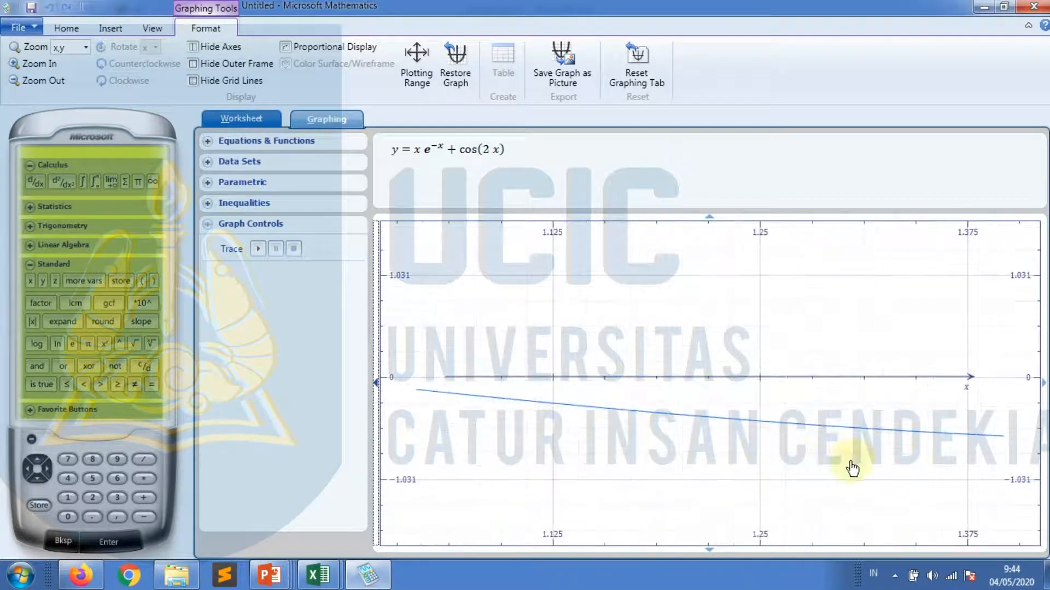
scroll(853, 467, "down", 1)
left_click_drag(913, 464, 623, 467)
left_click_drag(874, 476, 749, 481)
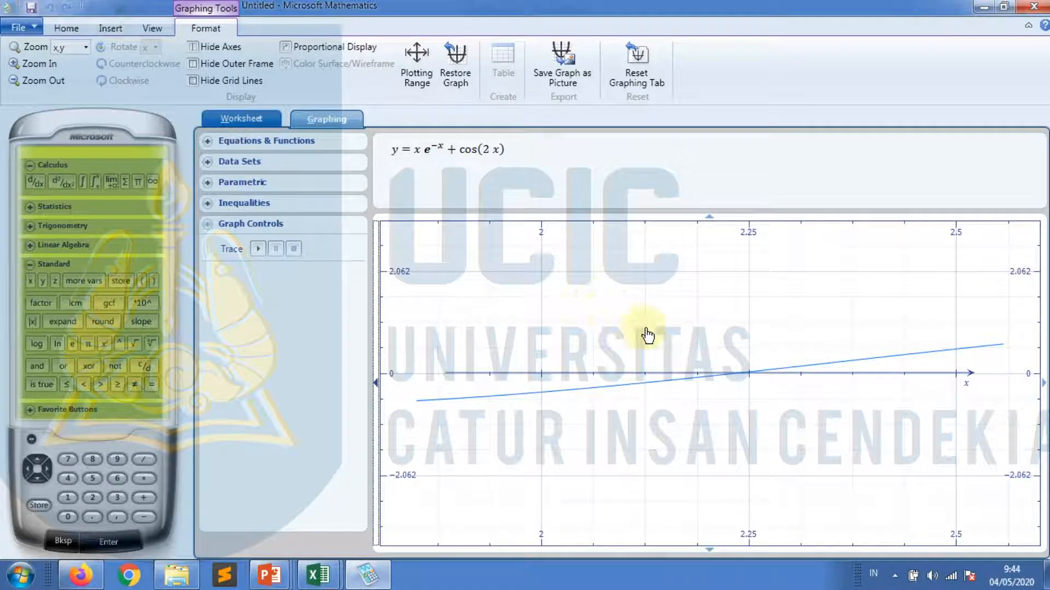
scroll(648, 335, "up", 1)
scroll(648, 335, "up", 1)
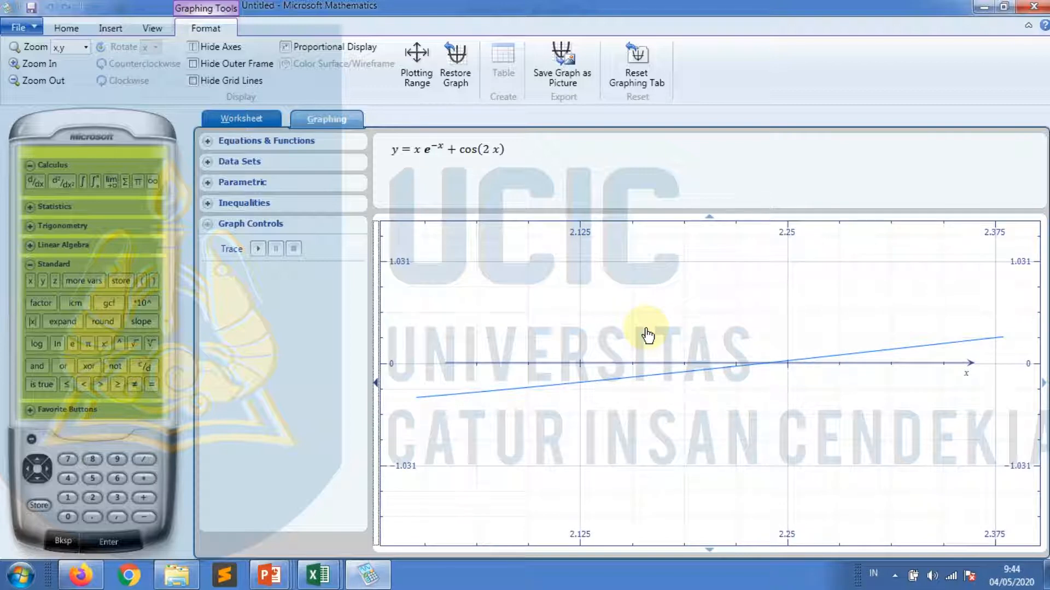
scroll(648, 335, "down", 1)
scroll(648, 335, "up", 2)
scroll(647, 335, "down", 2)
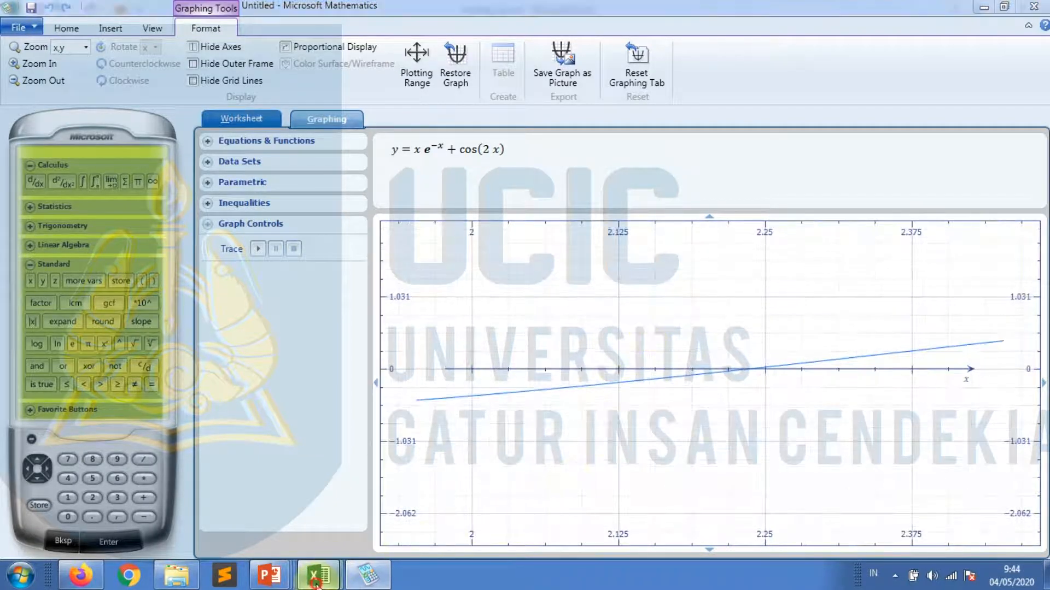
- Check the last F(x) row of the 0 to 2 table in Excel against the Microsoft Mathematics graph's crossing beyond x = 2
mouse_move(317, 574)
left_click(369, 506)
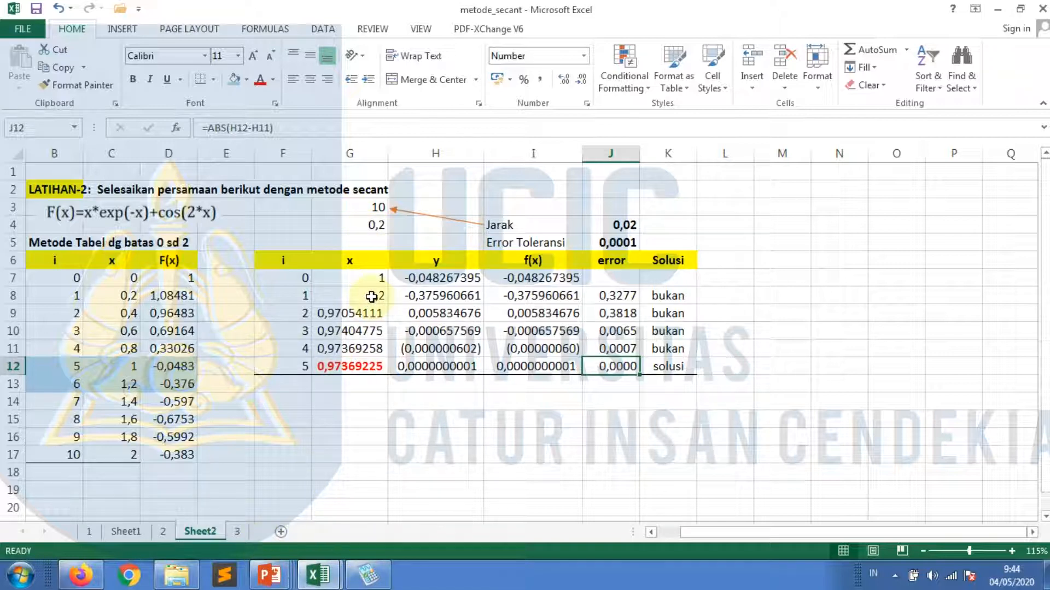
left_click(167, 456)
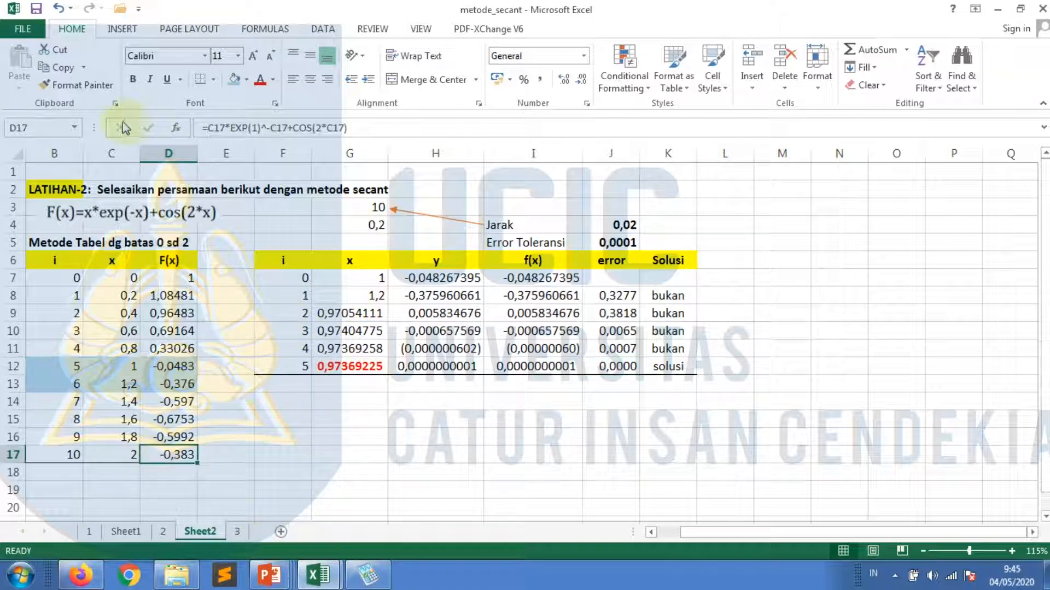
left_click(261, 475)
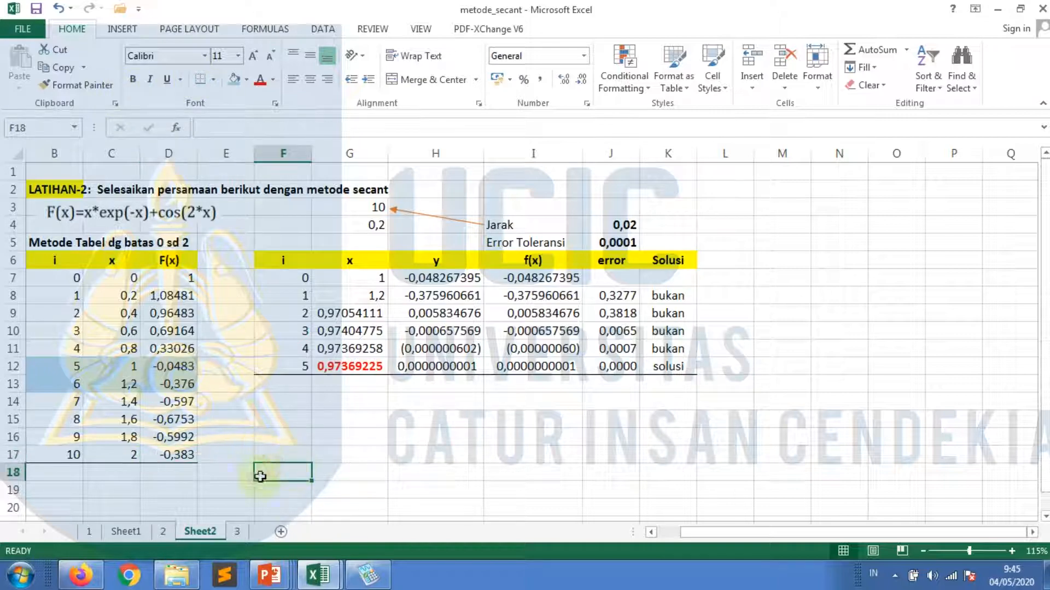
left_click(366, 574)
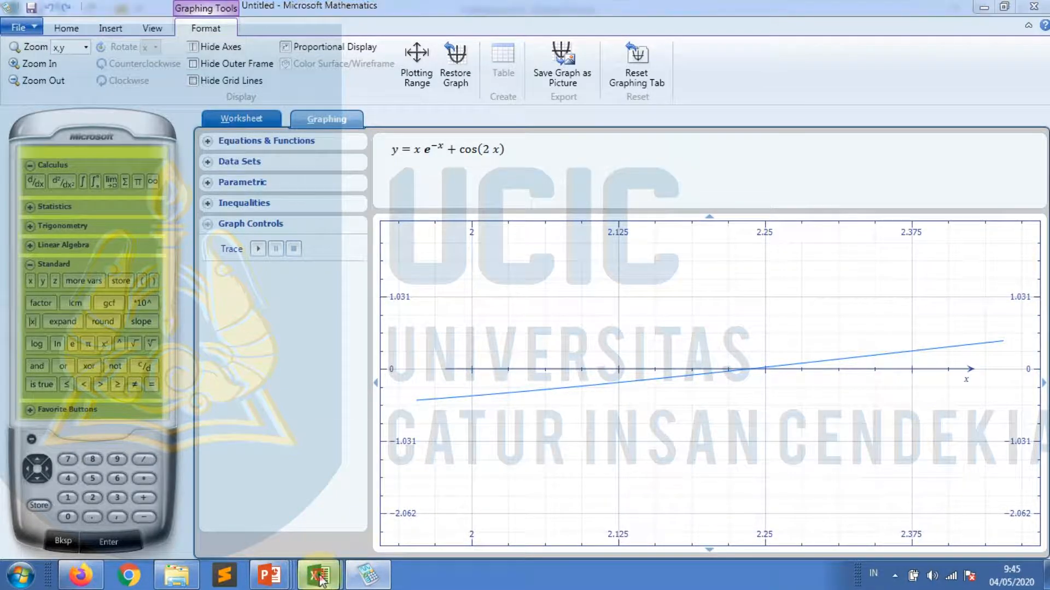
- Switch to Excel and copy the "Metode Tabel dg batas 0 sd 2" title with its i, x, F(x) header row to B19 on Sheet2
mouse_move(317, 574)
left_click(402, 514)
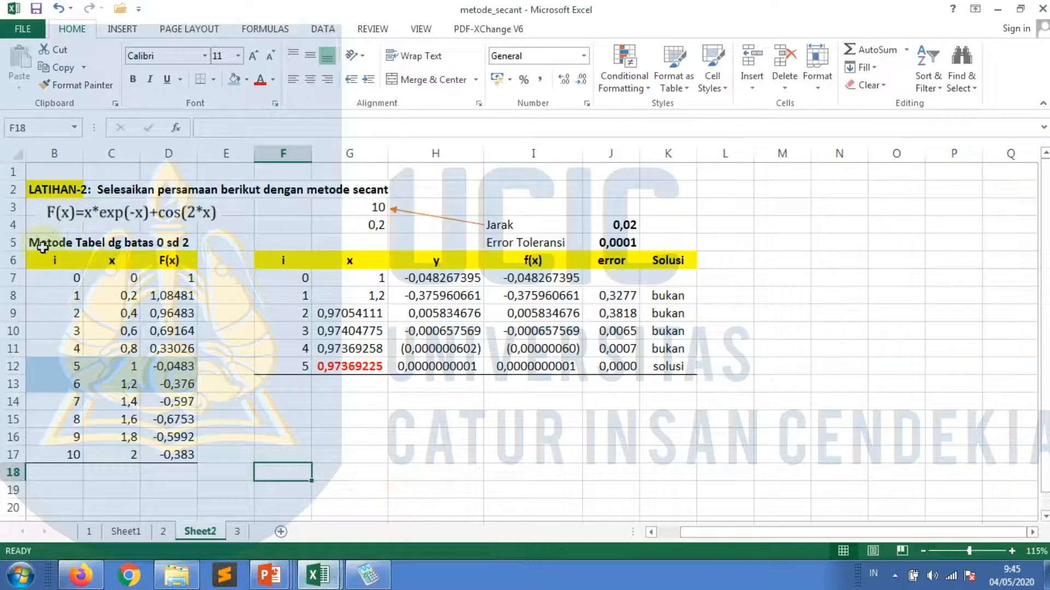
left_click_drag(43, 248, 180, 262)
key("ctrl+c")
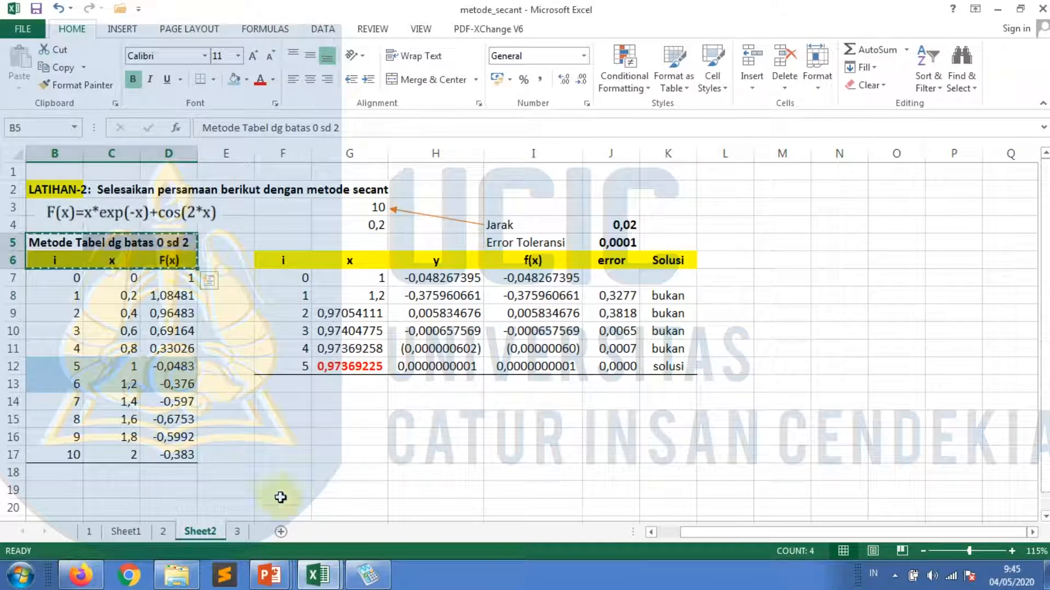
scroll(284, 438, "down", 1)
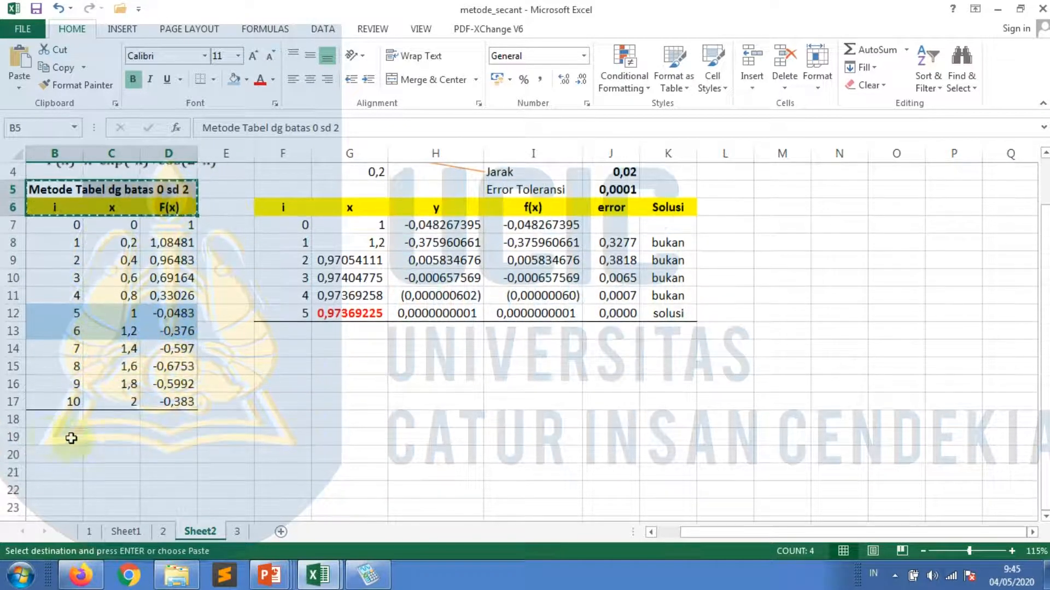
left_click(60, 438)
scroll(166, 454, "down", 1)
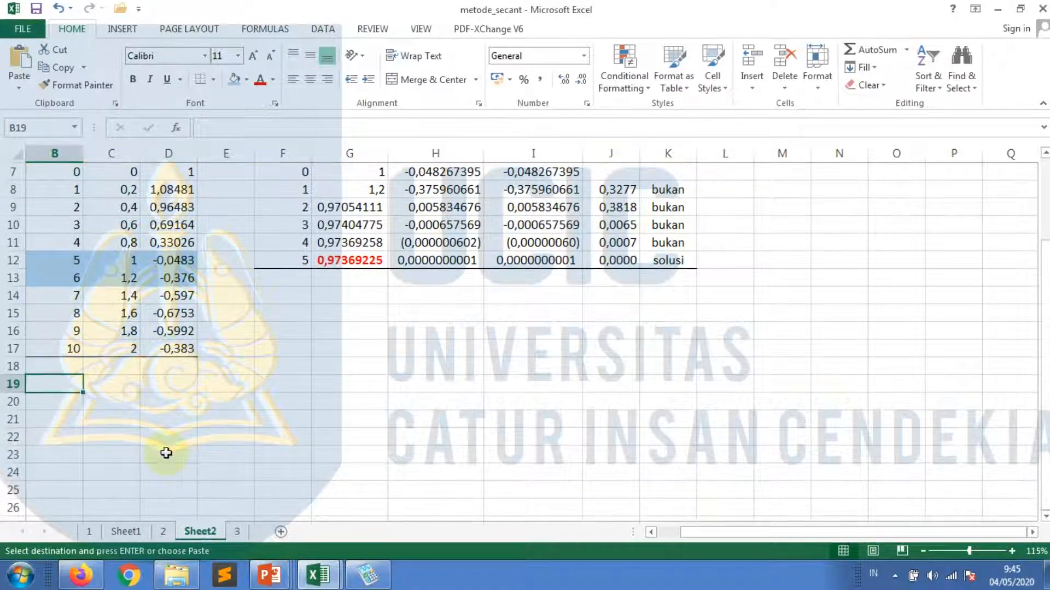
key("ctrl+v")
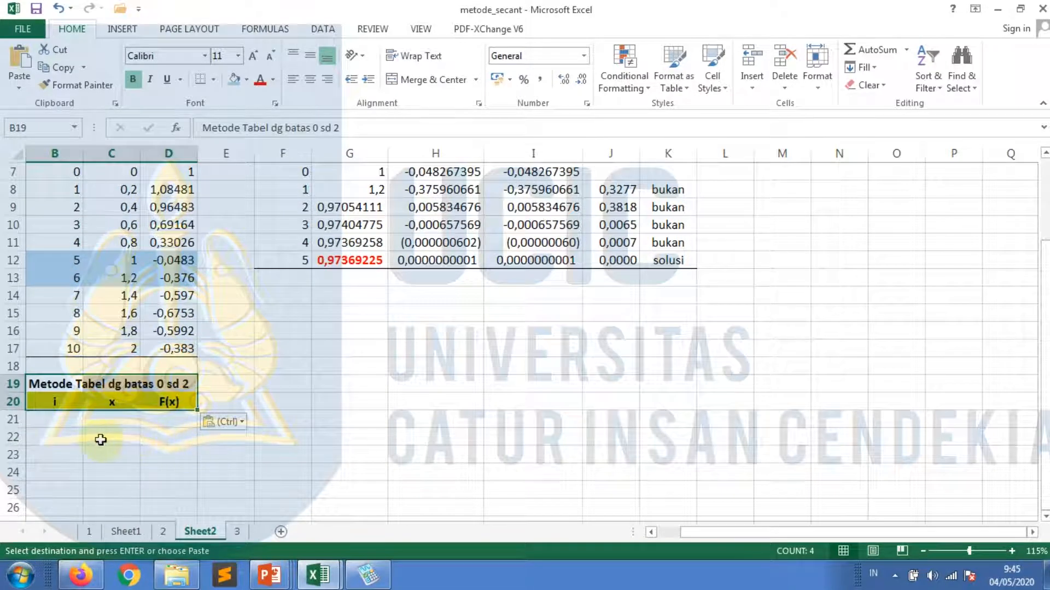
- Enter 2 as the first x value of the new table, in C21
scroll(101, 438, "up", 1)
left_click(109, 474)
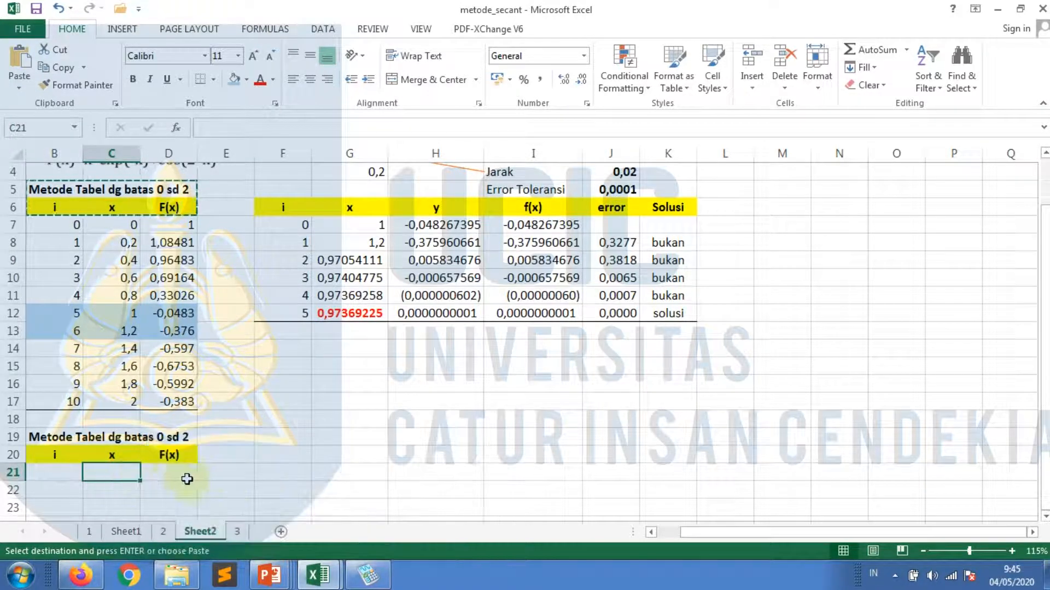
type("2")
key("Return")
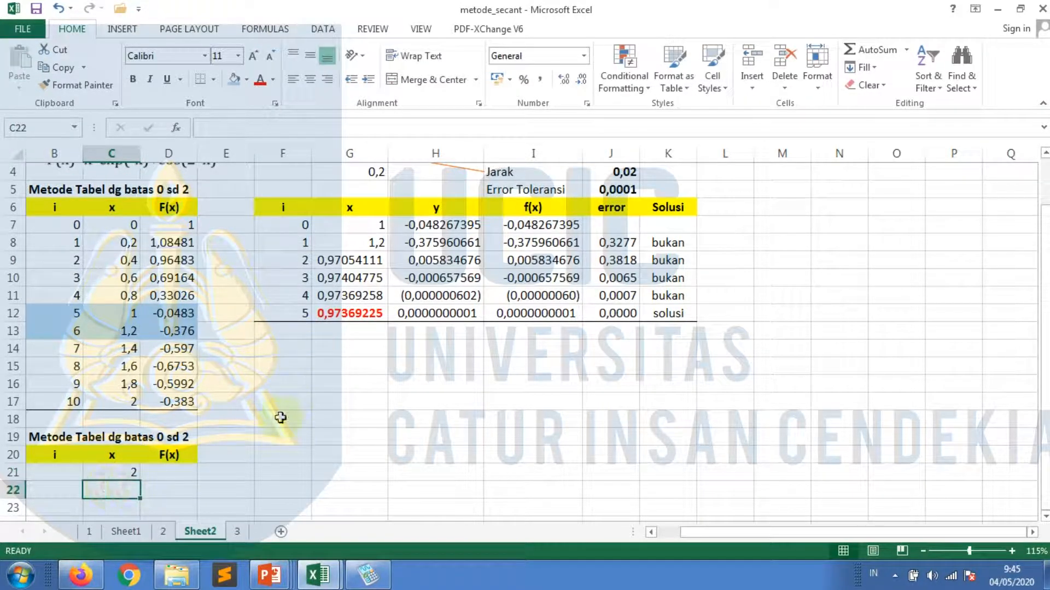
- Calculate the new table's step size in F20 with the formula =(2,3-2)/10
scroll(280, 440, "up", 1)
left_click(366, 231)
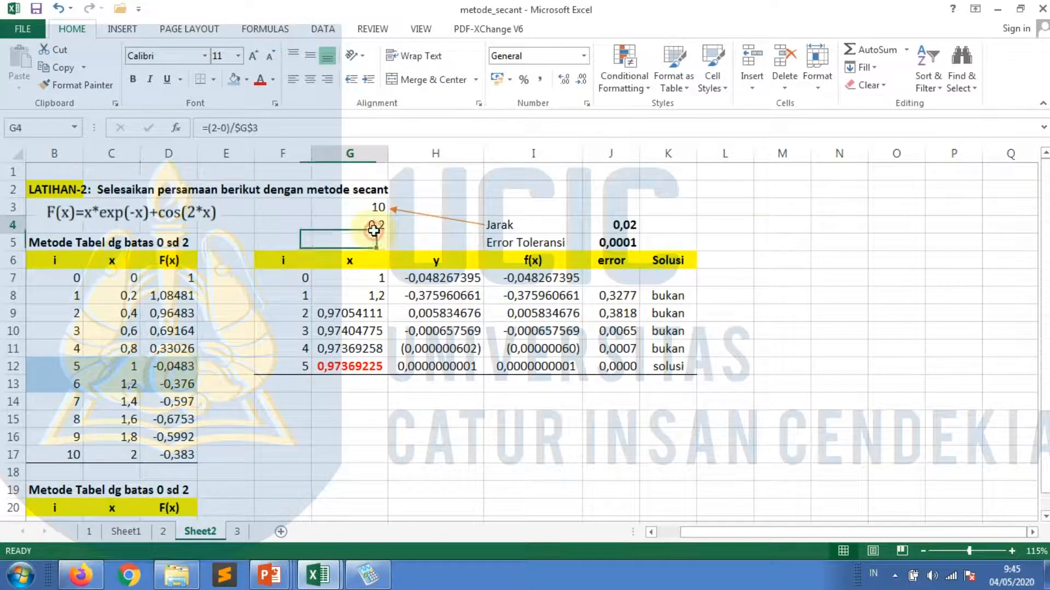
scroll(319, 395, "down", 2)
left_click(279, 399)
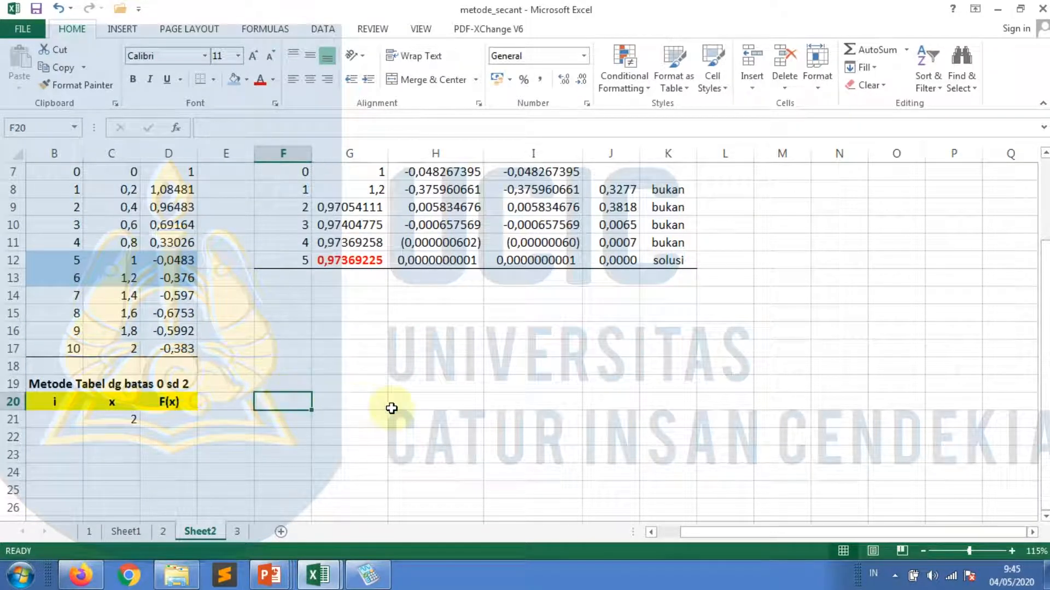
type("(2,3-2)/10")
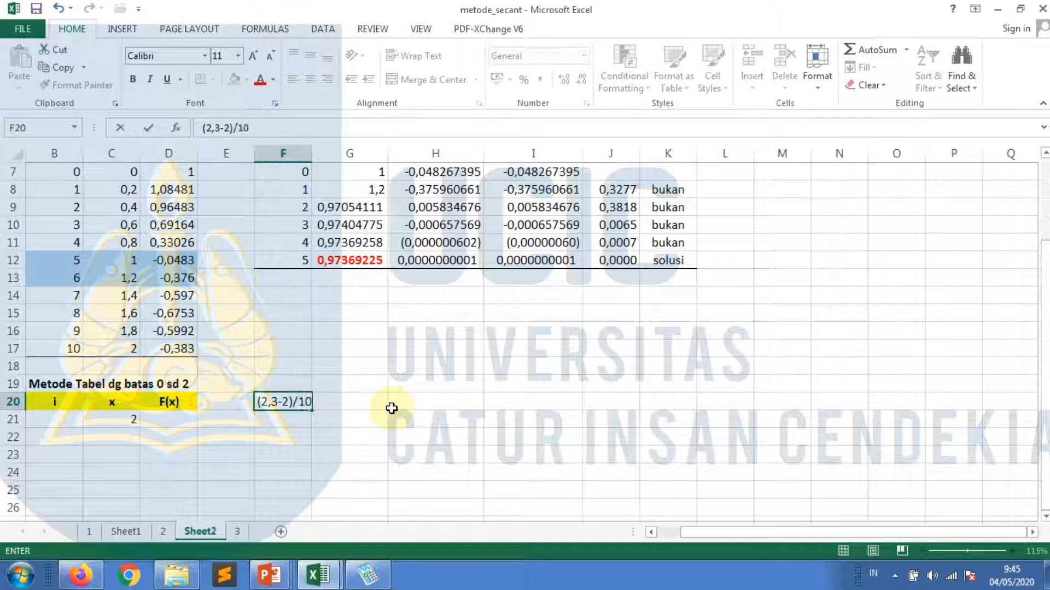
key("Return")
key("Up")
key("F2")
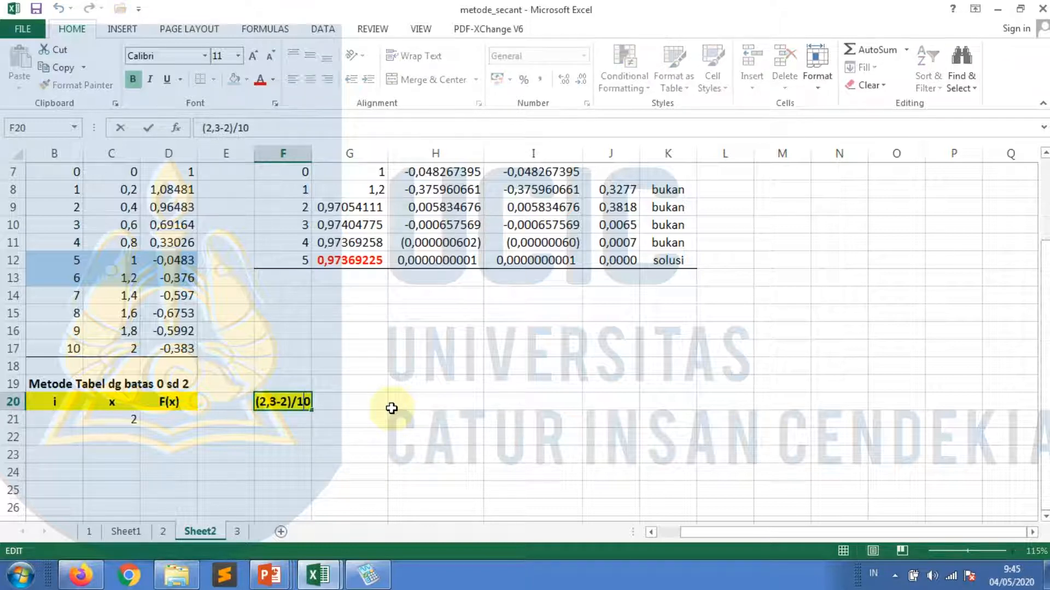
key("Home")
type("=")
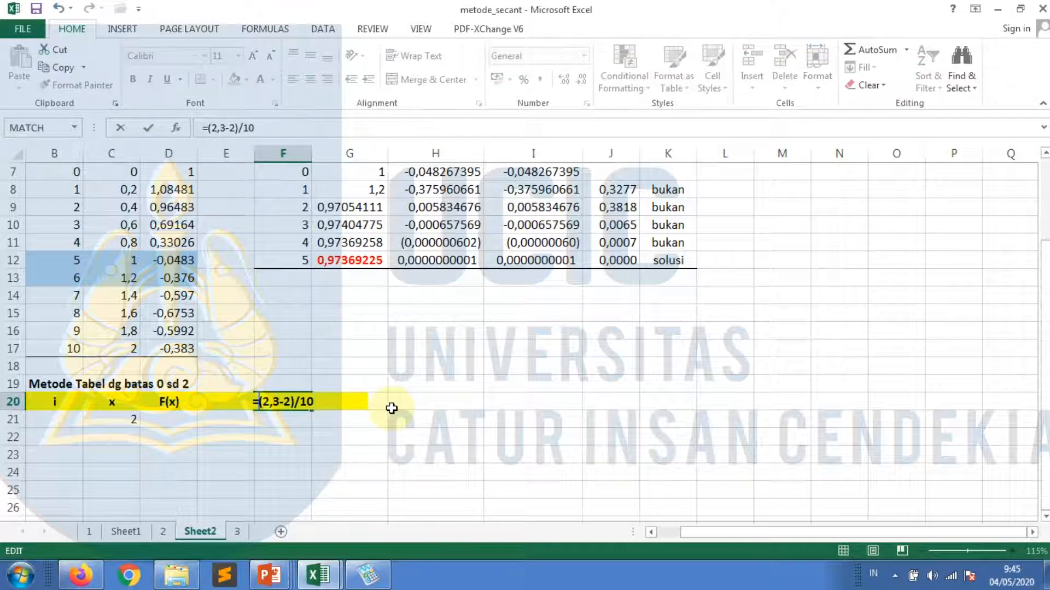
key("Return")
- Enter the second x value in C22 as the previous x plus the step size, =C21+$F$20
key("Left")
key("Left")
key("Left")
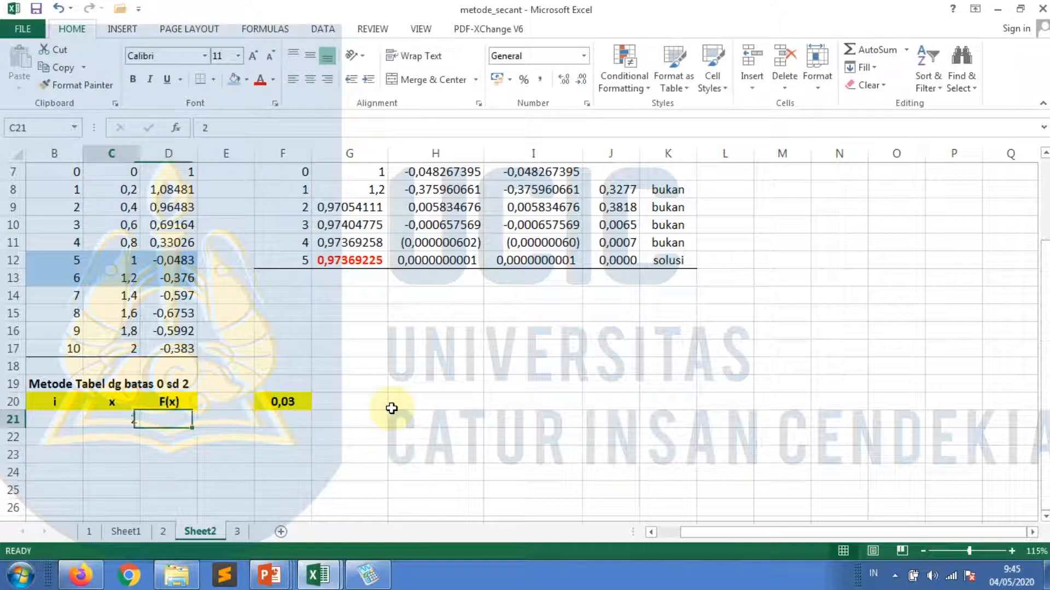
key("Down")
type("=")
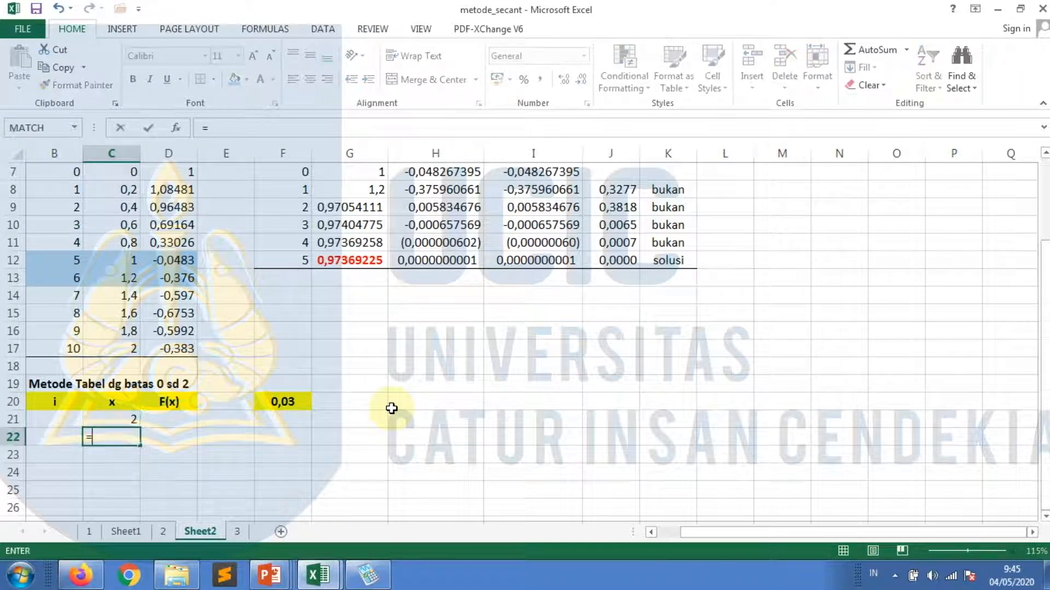
key("Up")
type("+")
key("Right")
key("Right")
key("Right")
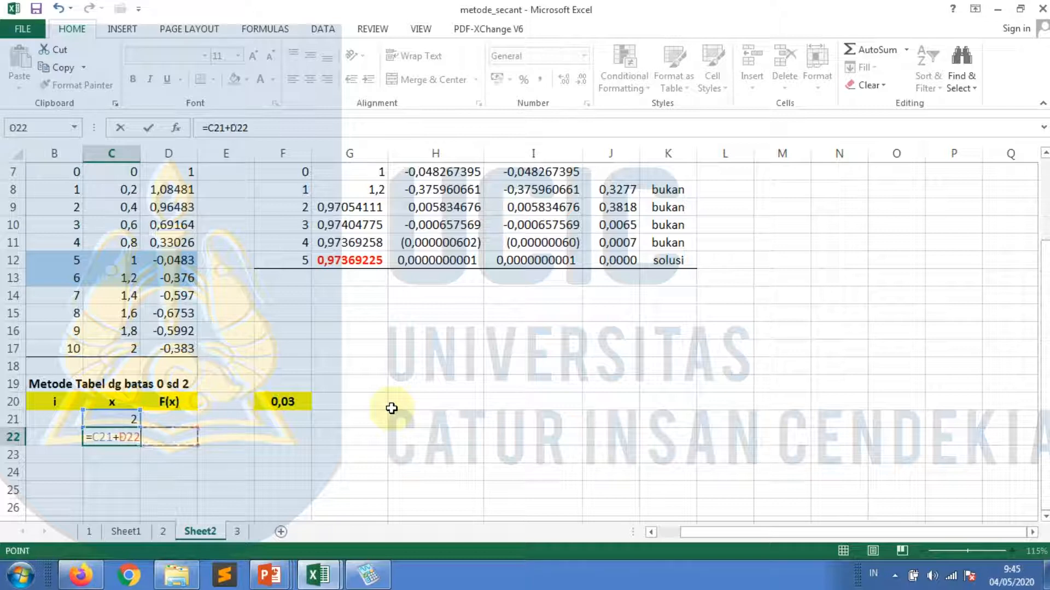
key("Up")
key("Up")
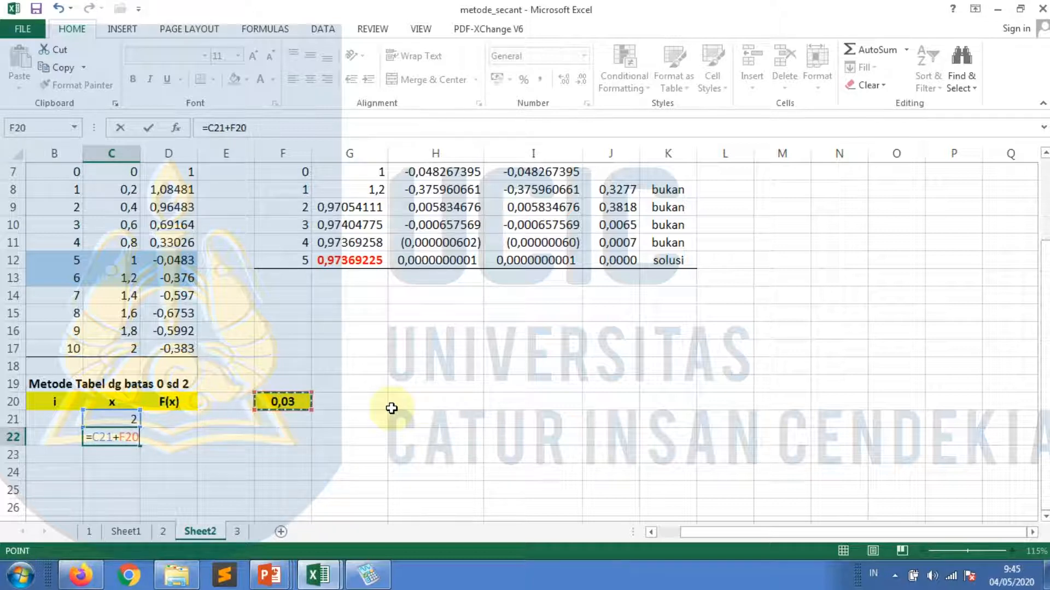
key("Return")
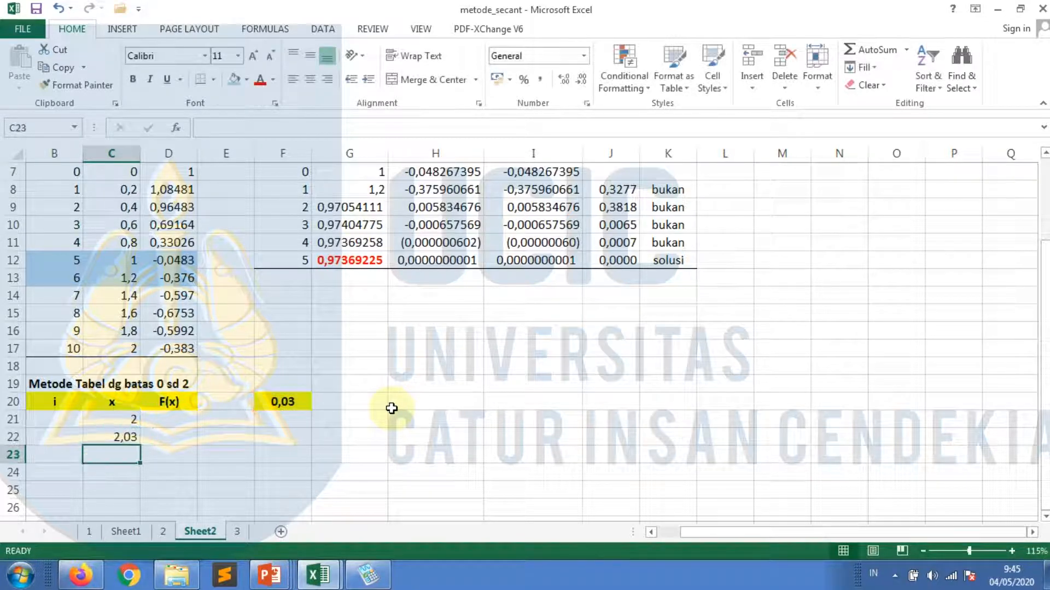
- Fill the x formula from C22 down until x reaches 2,3 in C31, and clear the surplus value in C32
key("Up")
key("Up")
key("shift+Down")
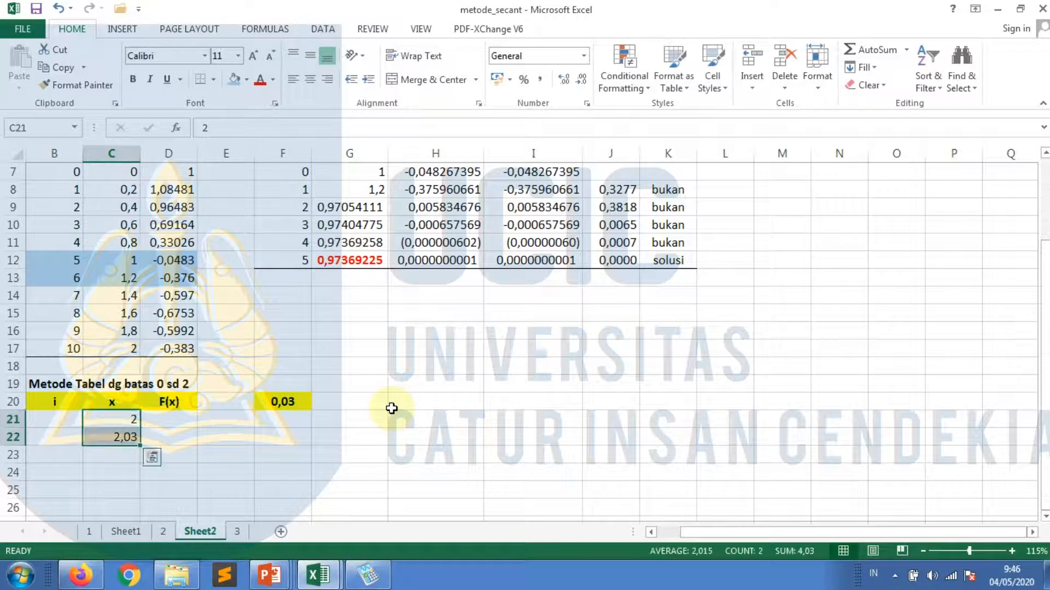
left_click(139, 441)
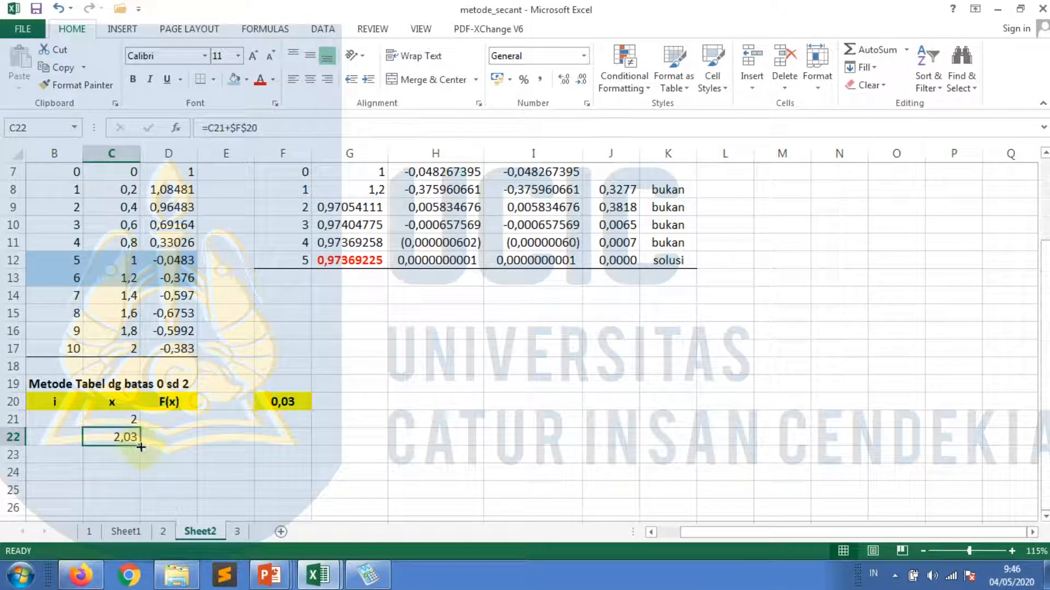
left_click_drag(141, 447, 141, 489)
left_click(125, 487)
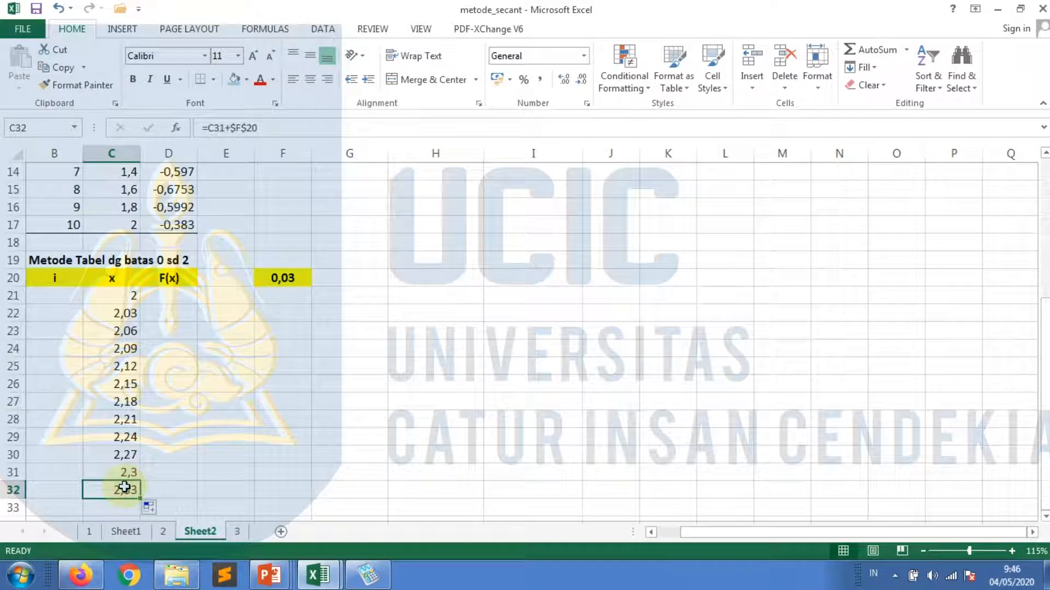
key("Delete")
- Number the new table's i column from 0 to 10 in B21:B31
left_click(63, 296)
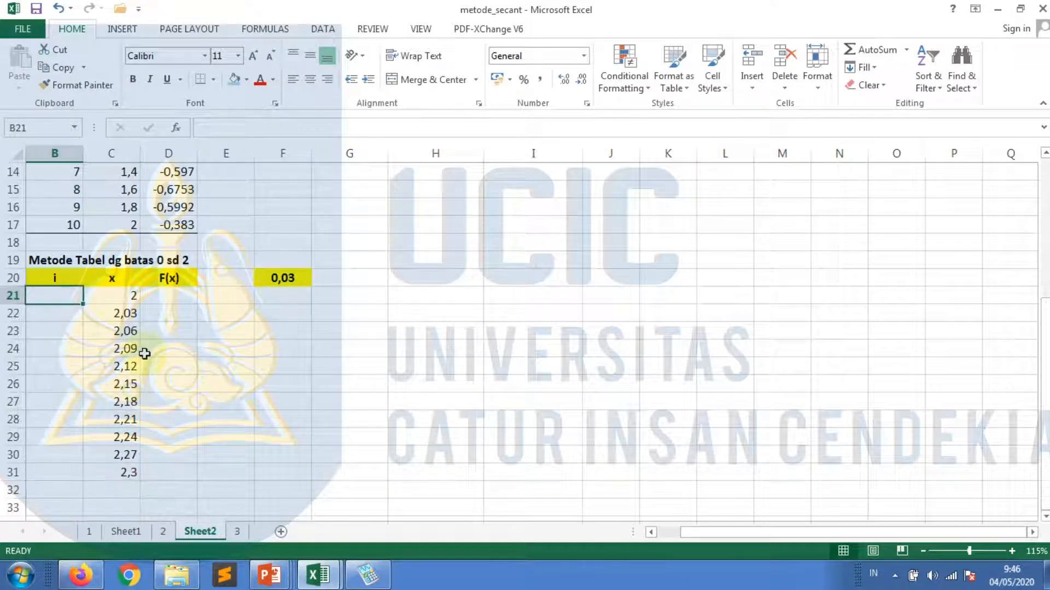
type("0")
key("Return")
type("1")
key("Up")
key("shift+Down")
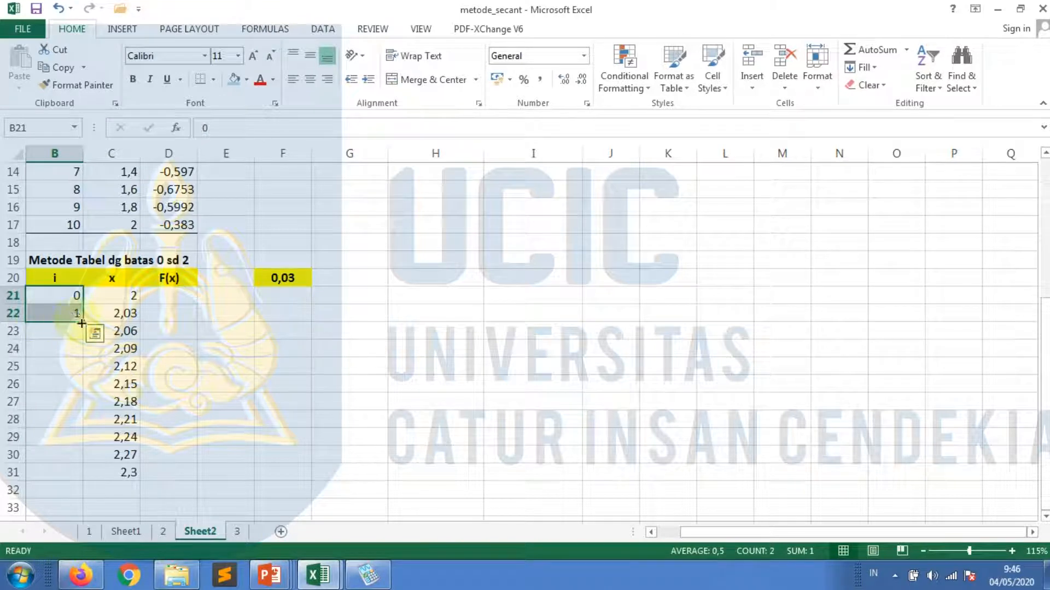
left_click_drag(82, 322, 169, 471)
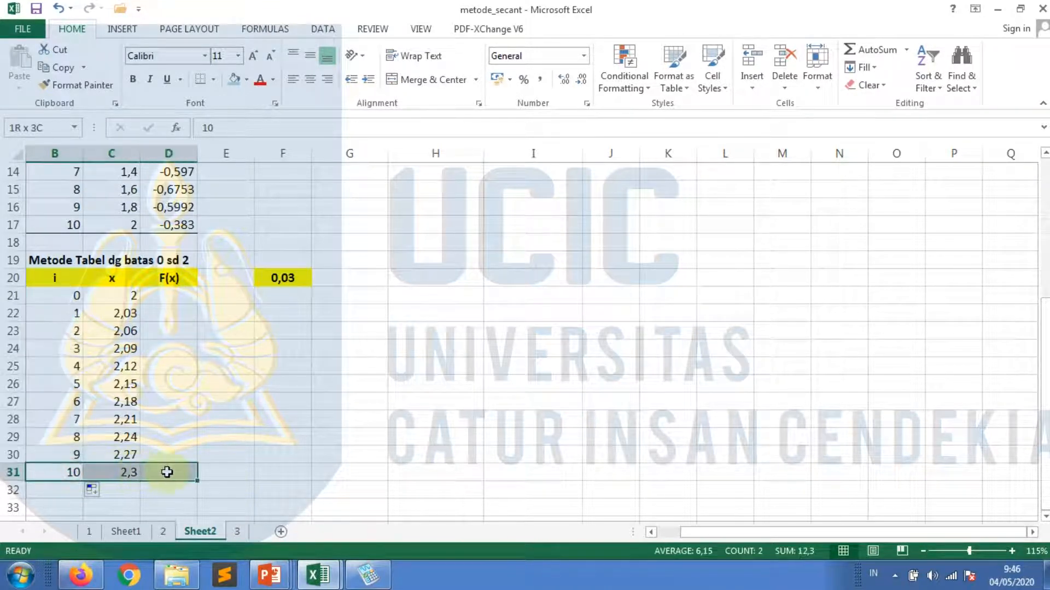
- Copy the F(x) formula from D16 to D21, fill it down to D31 and close the column with a bottom border
scroll(188, 374, "up", 1)
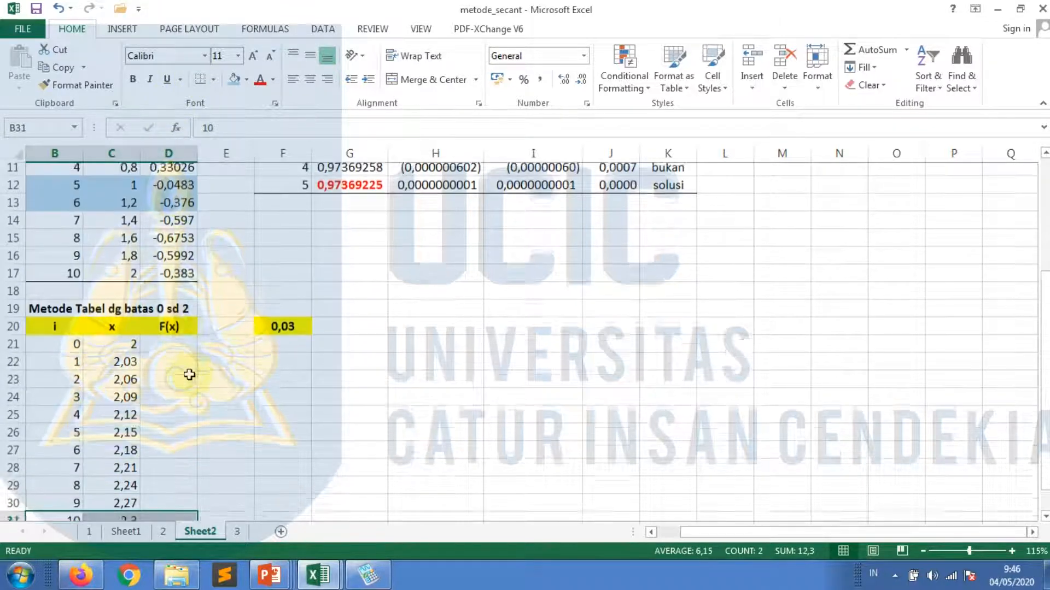
left_click(189, 253)
key("ctrl+c")
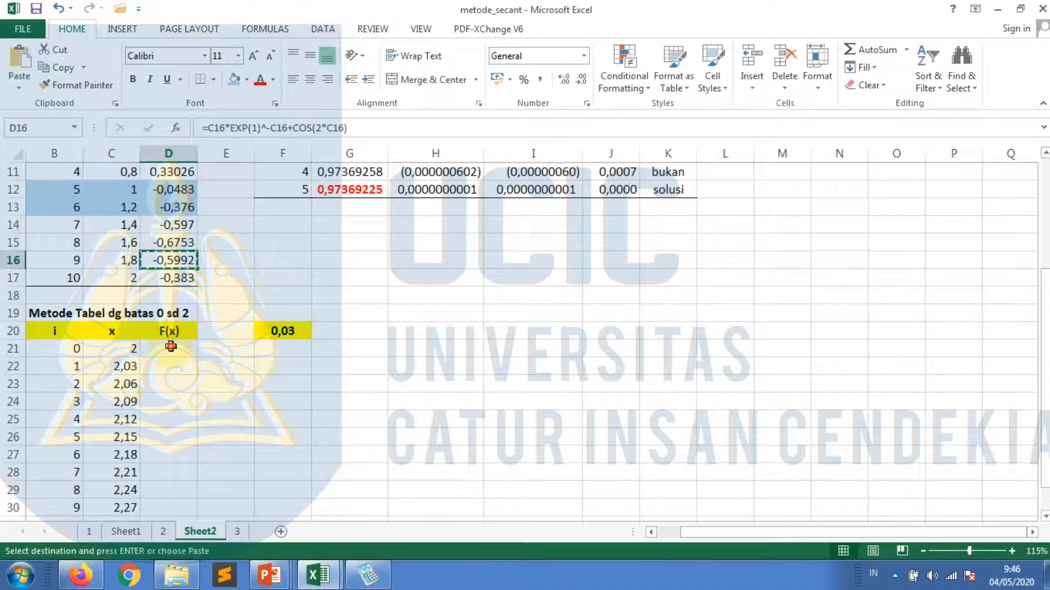
left_click(171, 347)
key("Return")
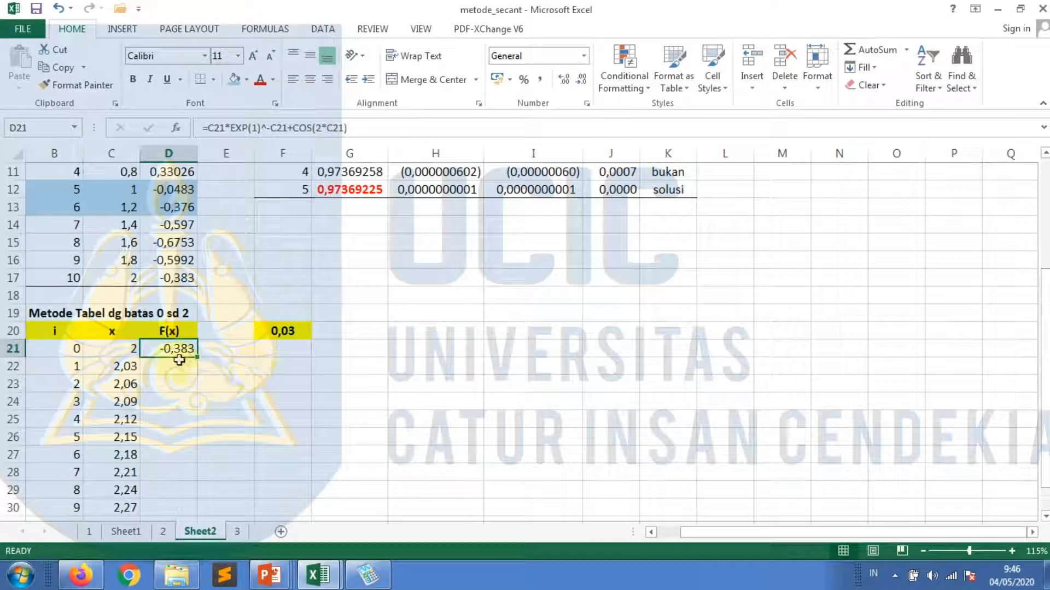
left_click_drag(197, 359, 184, 493)
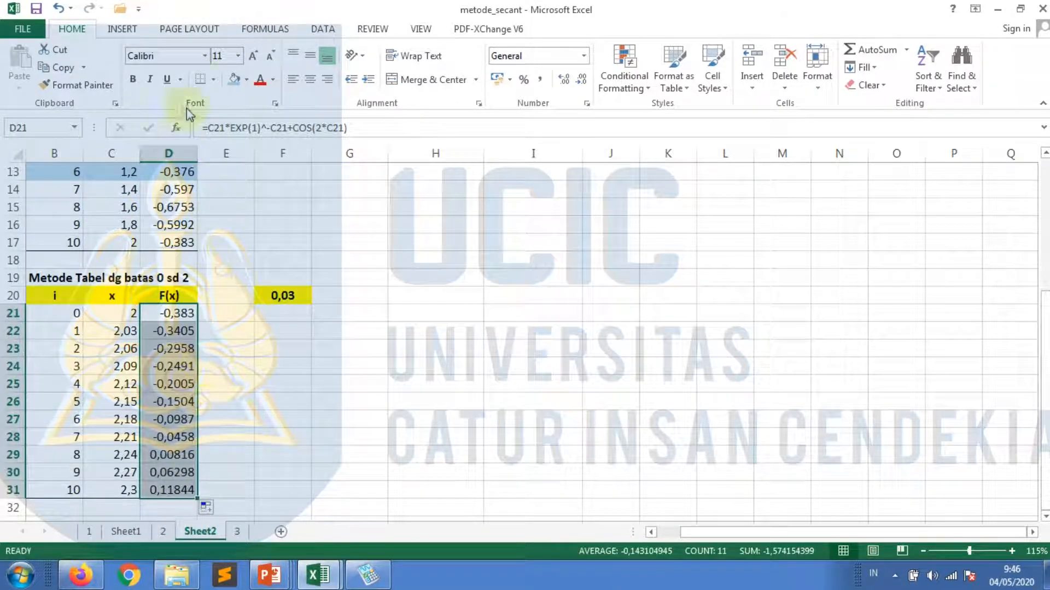
left_click(200, 80)
left_click(241, 386)
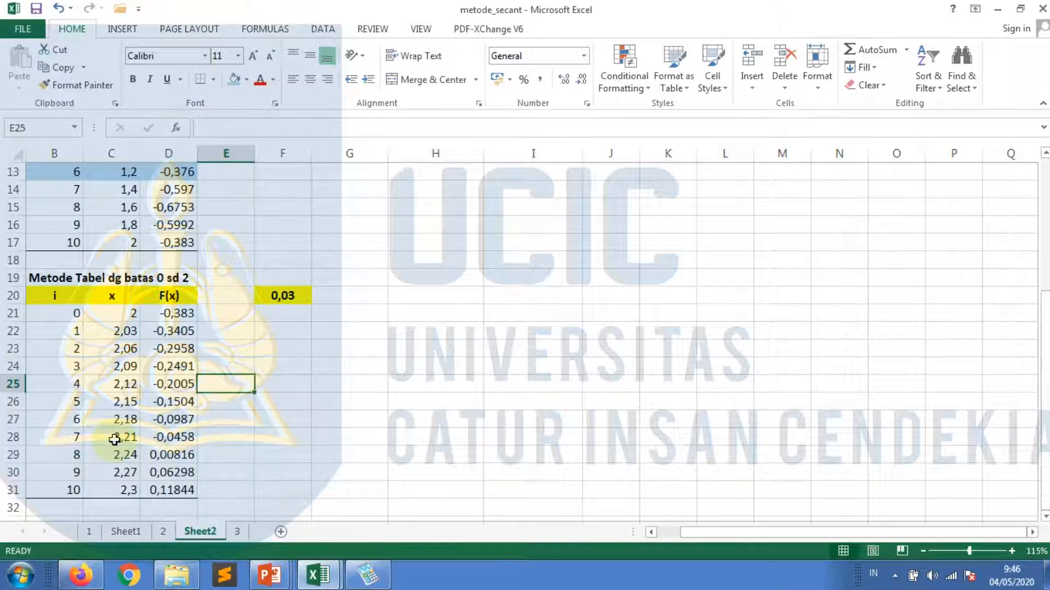
- Shade the sign-change rows i = 7 and i = 8 (B28:D29) blue
left_click_drag(114, 440, 175, 455)
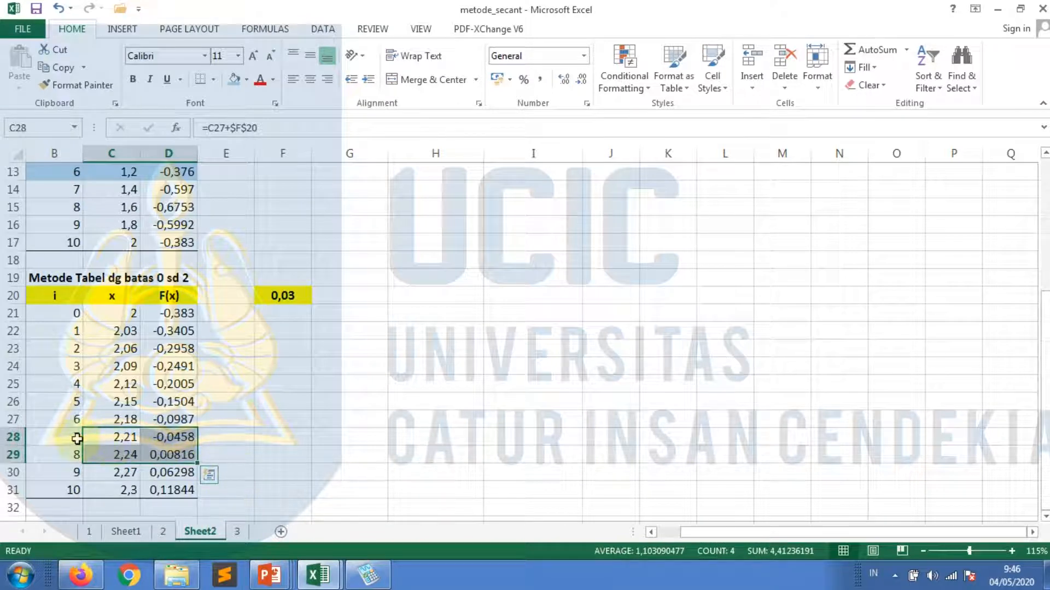
left_click_drag(77, 439, 180, 457)
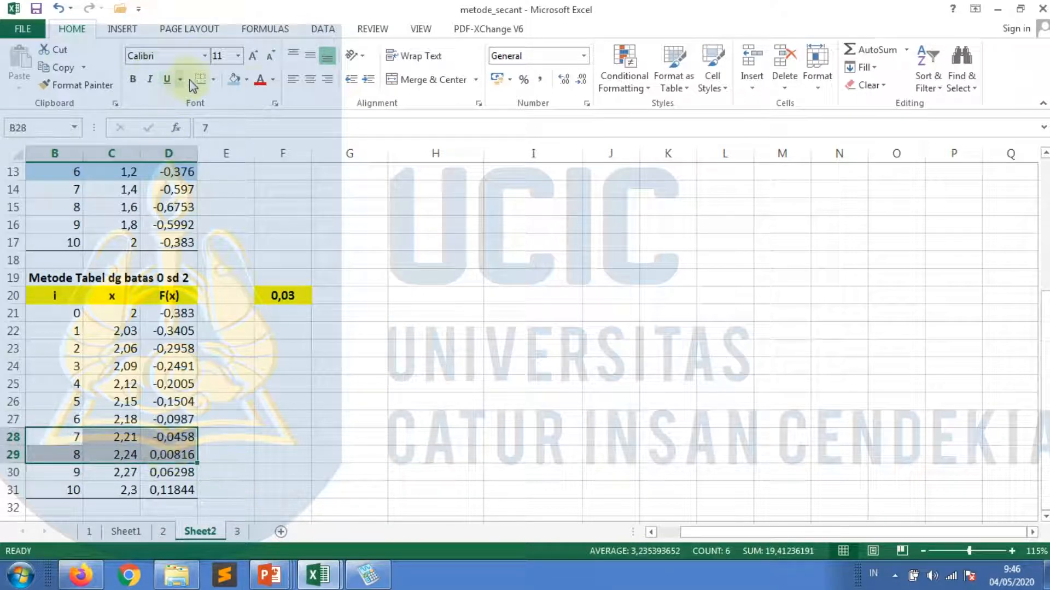
left_click(245, 85)
left_click(283, 437)
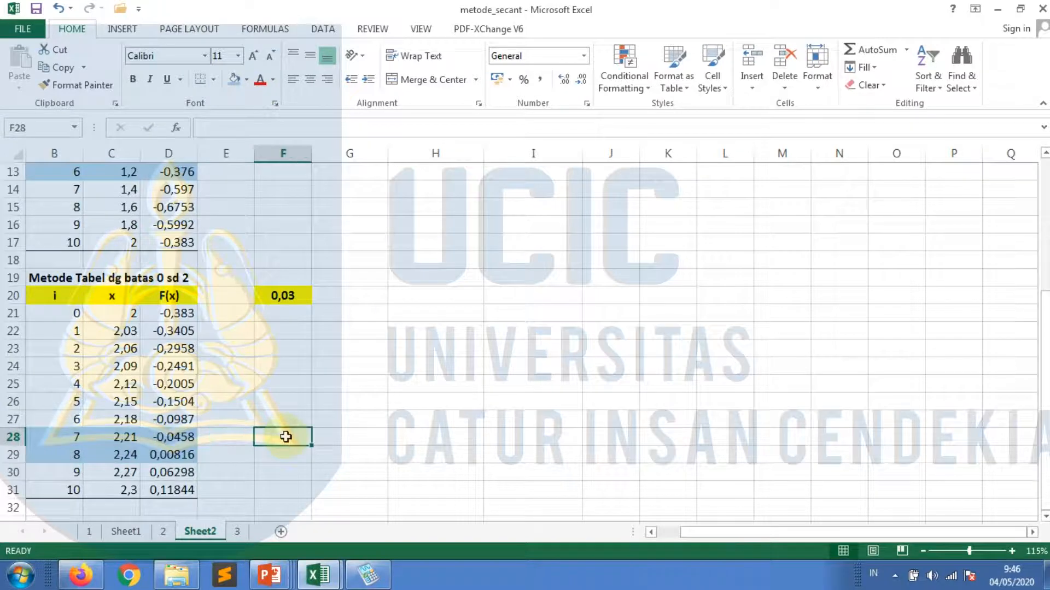
- Copy the secant table's header row (i, x, y, f(x), error, Solusi) from F6:K6 to F21
scroll(341, 408, "up", 3)
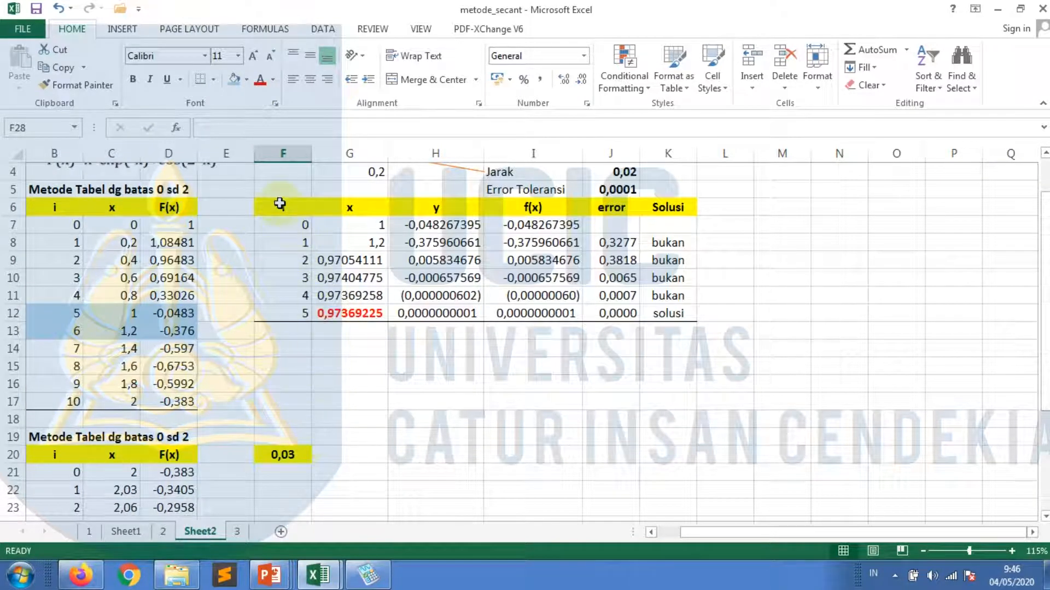
left_click_drag(272, 203, 677, 206)
key("ctrl+c")
scroll(443, 420, "down", 2)
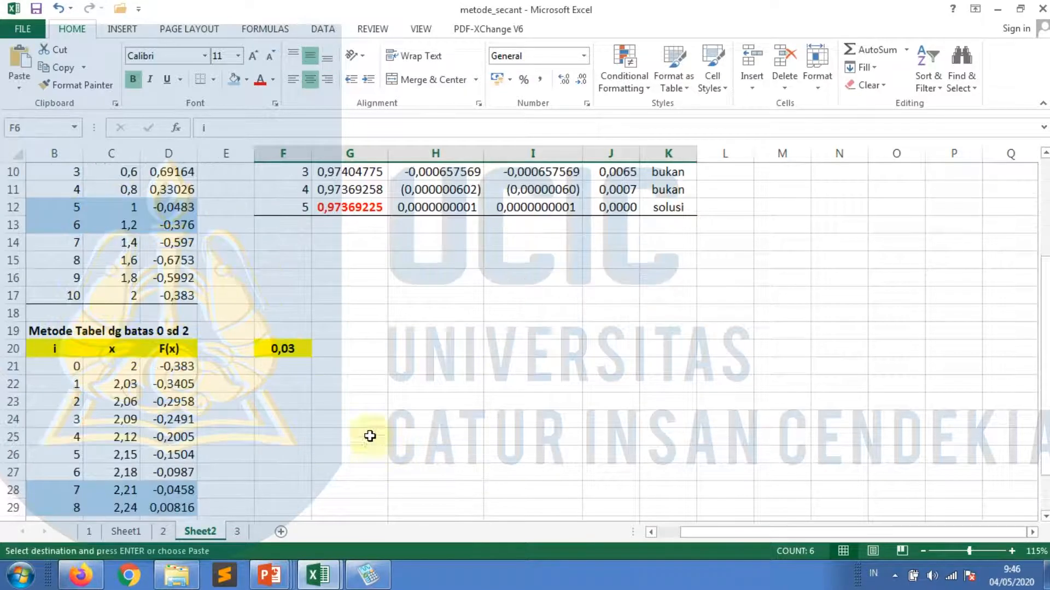
left_click(295, 371)
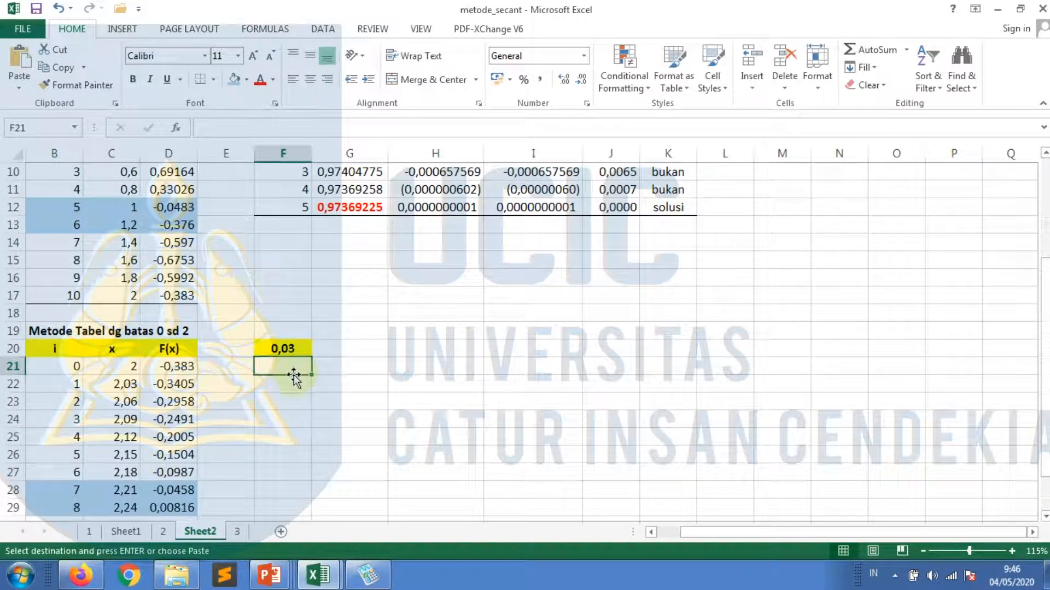
key("ctrl+v")
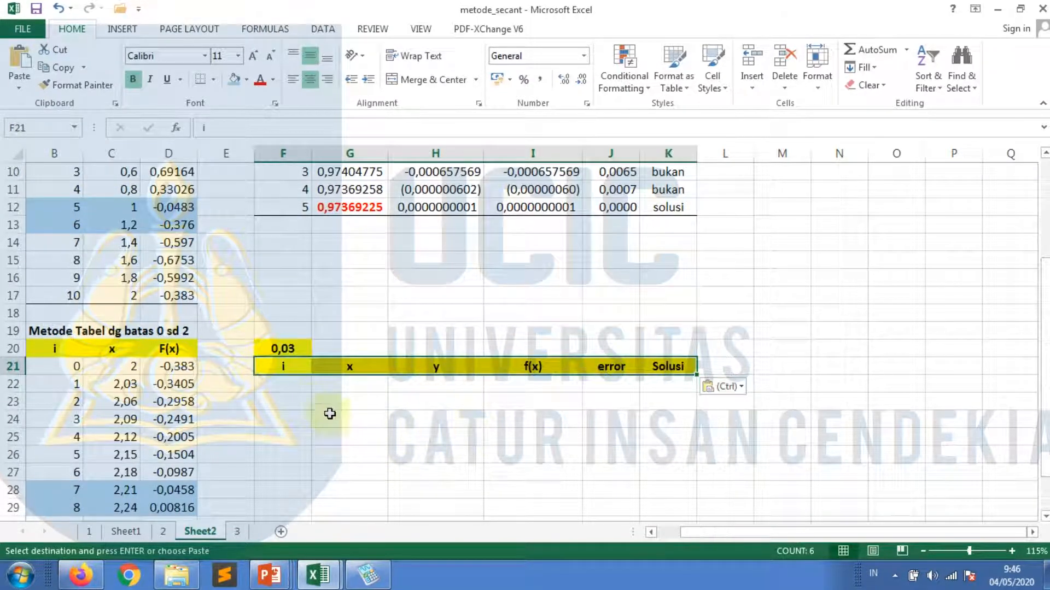
- Enter 2,21 and 2,24 as the starting x values of the new secant table in G22 and G23
left_click(352, 386)
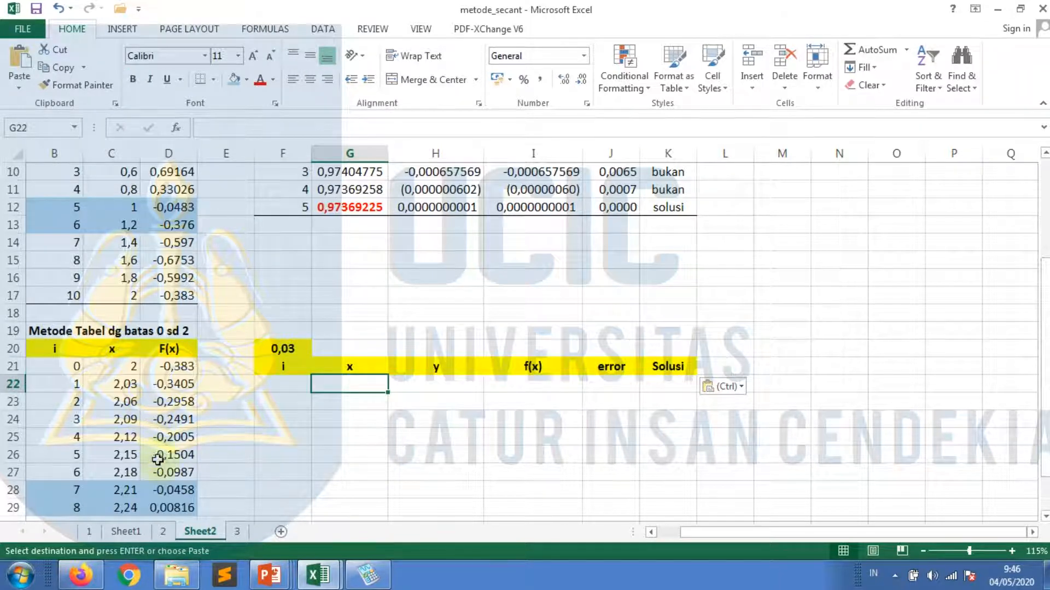
type("2,21")
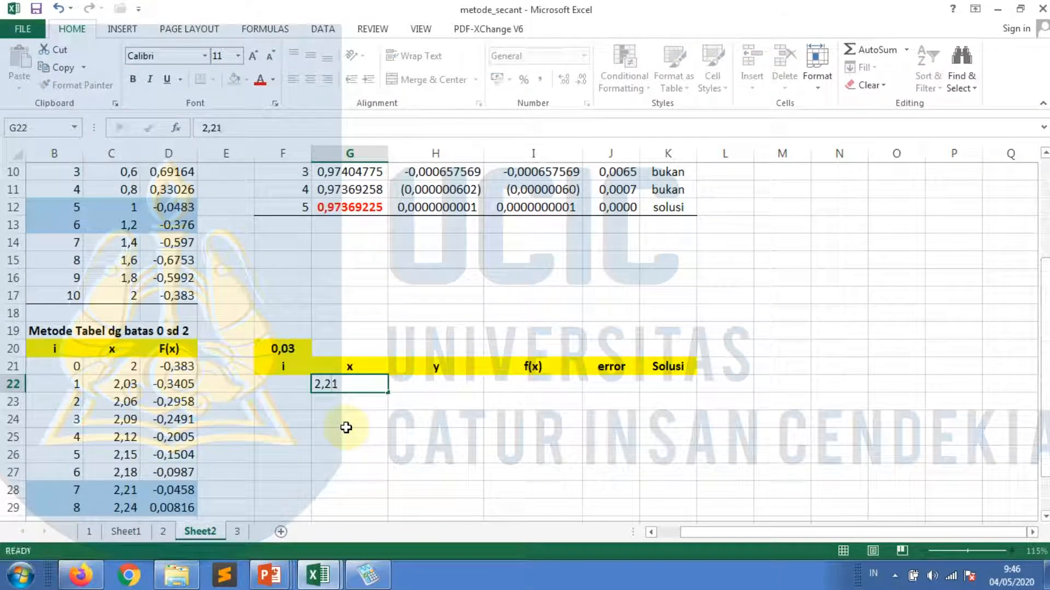
key("Return")
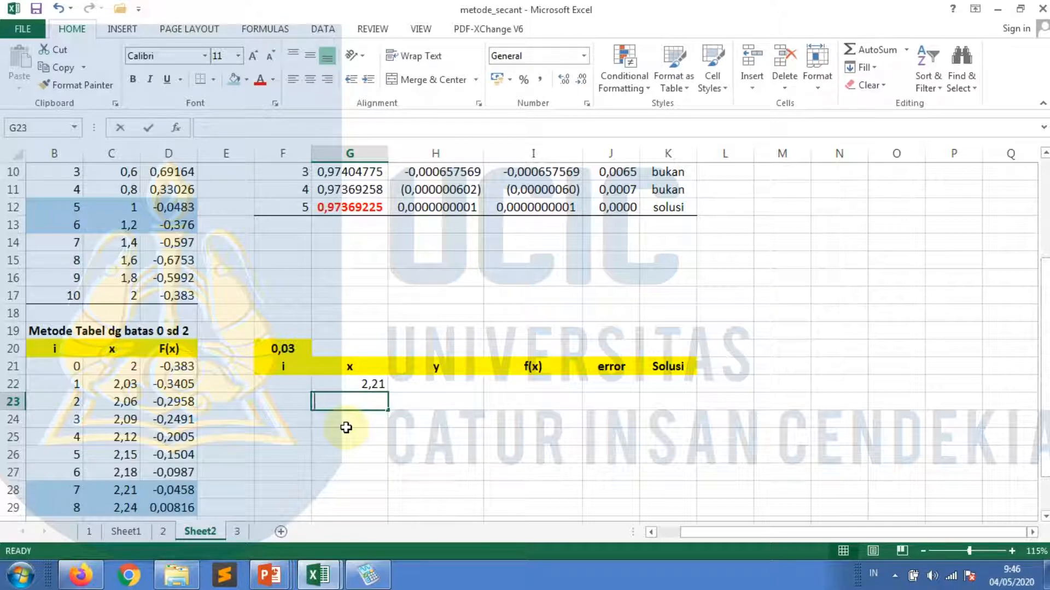
type("2,24")
key("Return")
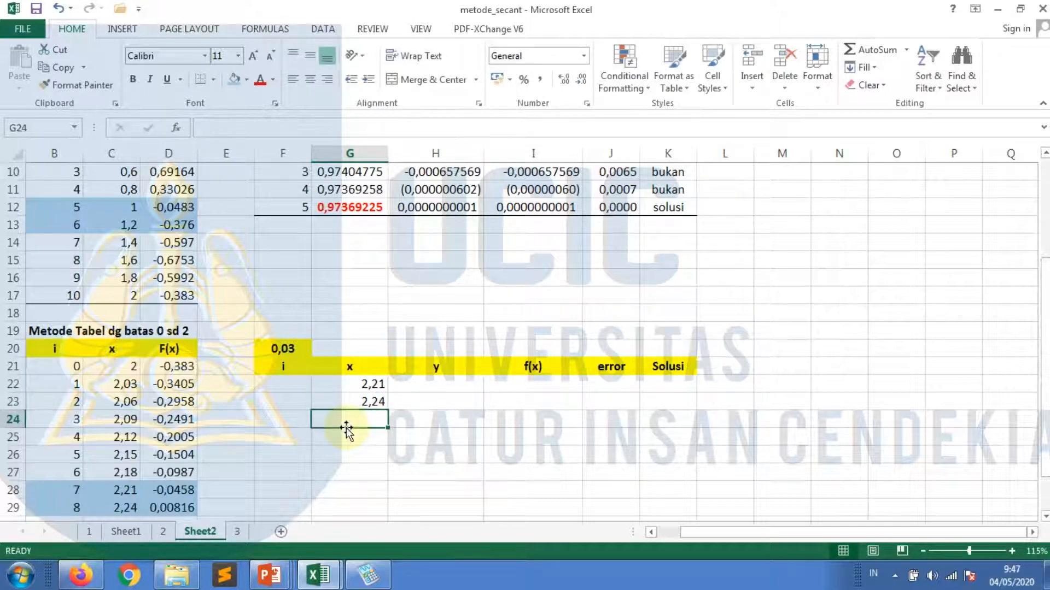
- Copy the f(x) formula from I7 to I22 in the new secant table
scroll(347, 428, "up", 3)
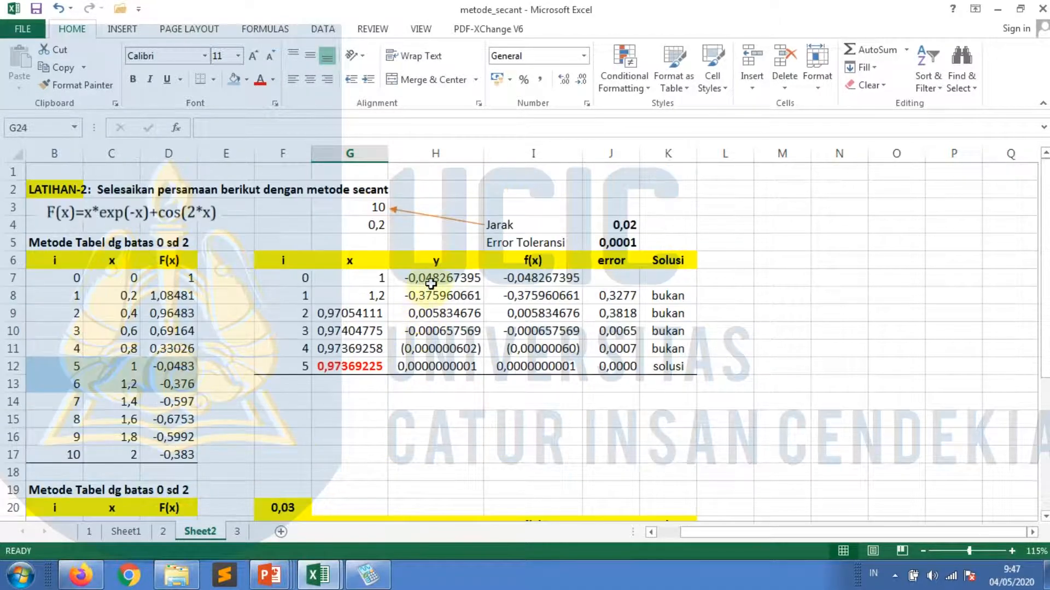
left_click(529, 276)
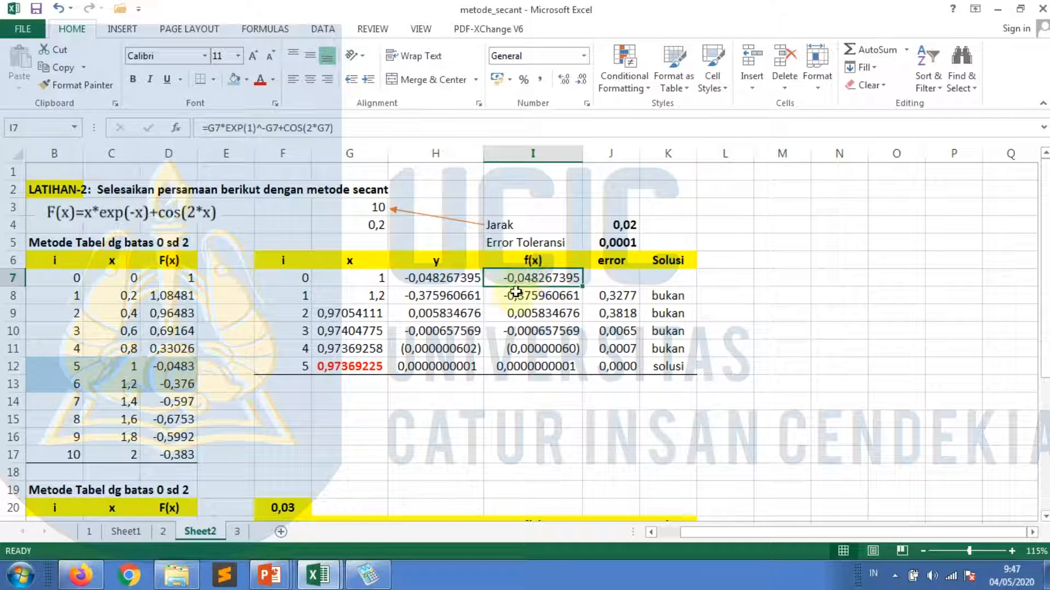
key("ctrl+c")
scroll(435, 485, "down", 3)
left_click(548, 386)
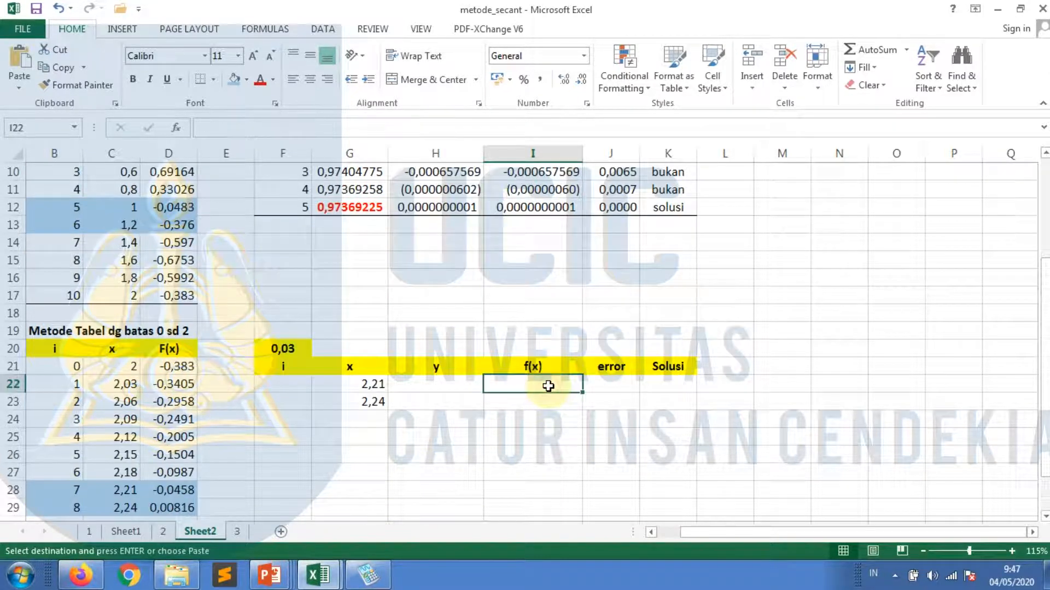
key("Return")
key("F2")
key("Escape")
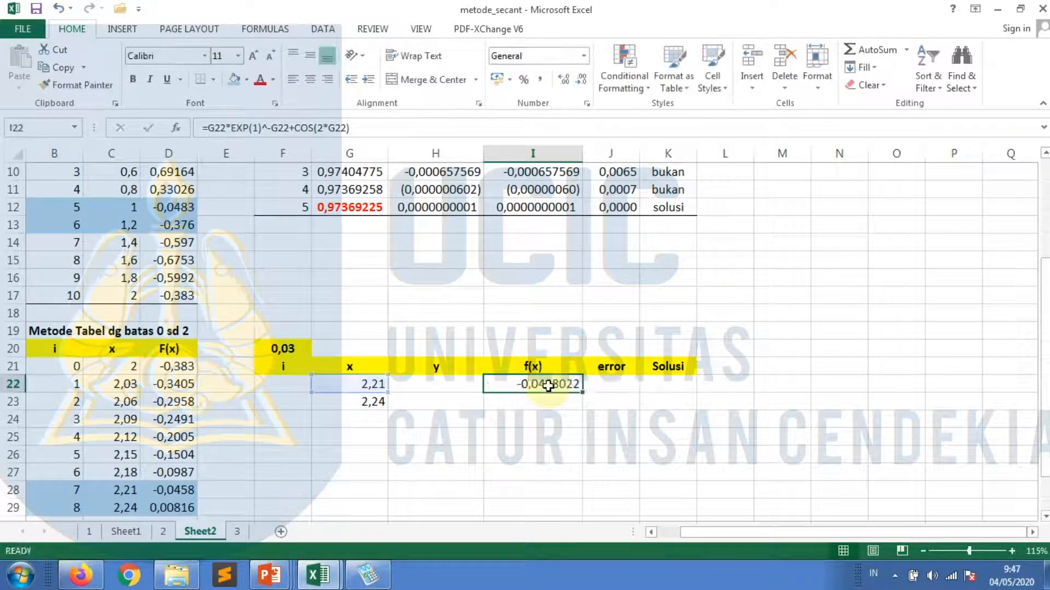
- Set y in H22 to =I22 and fill H22:I22 down to row 23
key("Left")
type("=")
left_click(548, 386)
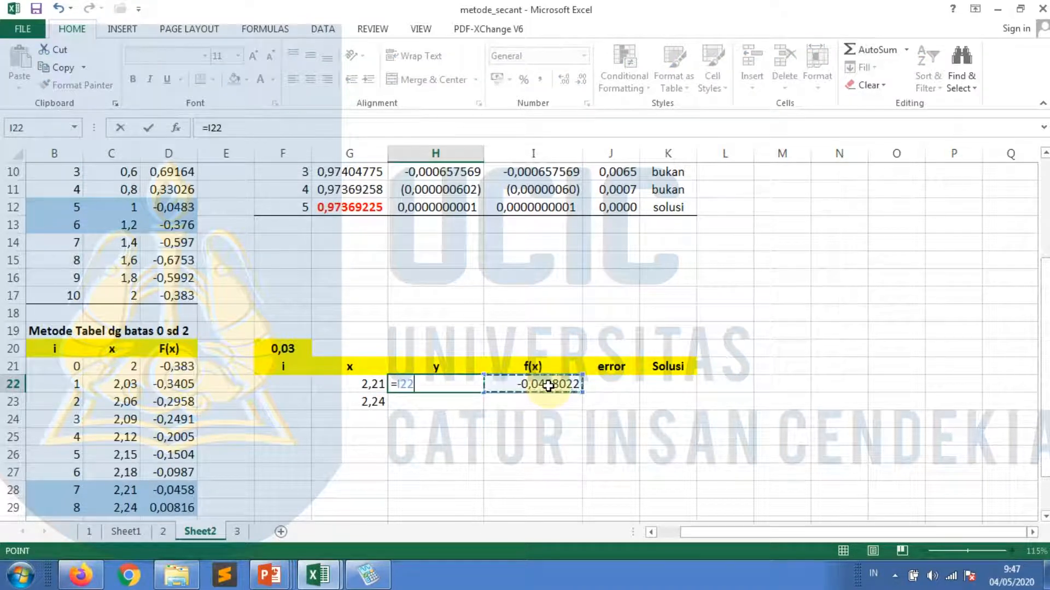
key("Return")
key("Left")
key("Up")
key("Right")
key("shift+Right")
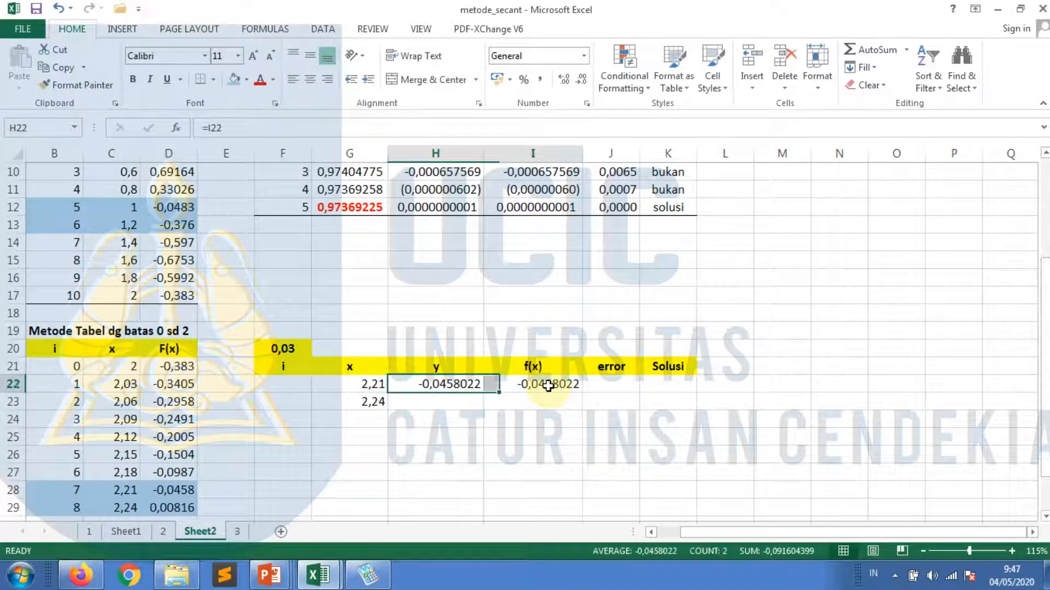
left_click_drag(582, 394, 581, 411)
left_click(440, 471)
- Copy the secant x formula from G9 to G24 and check its cell references
scroll(428, 338, "up", 1)
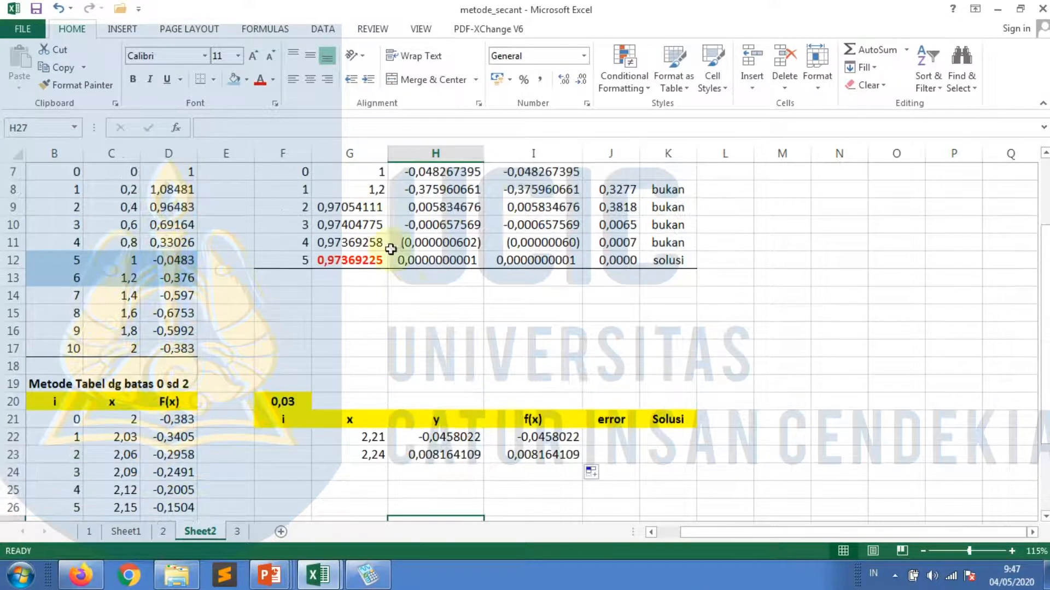
left_click(355, 207)
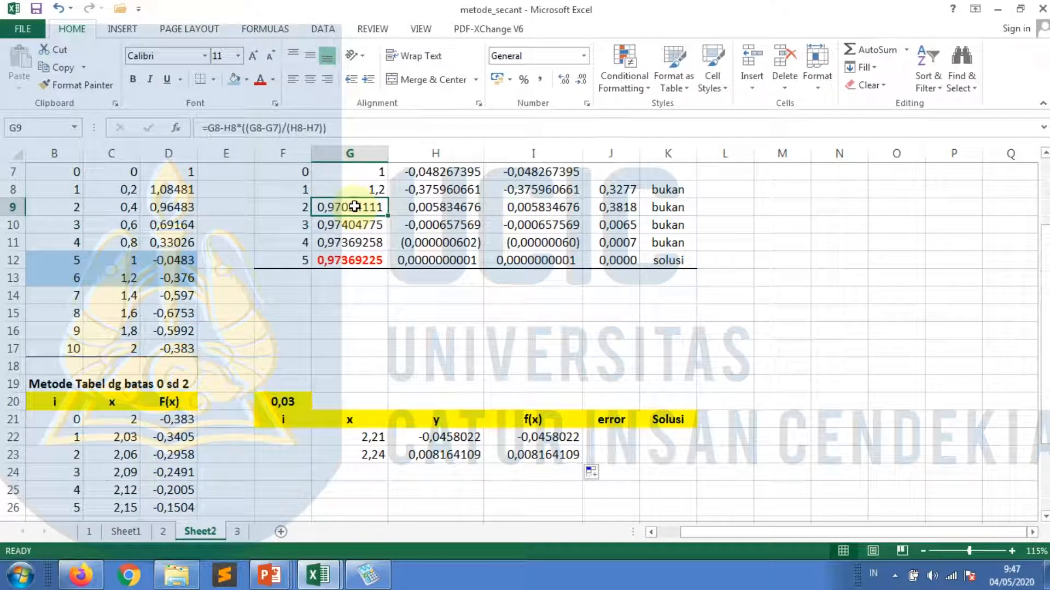
key("ctrl+c")
left_click(374, 473)
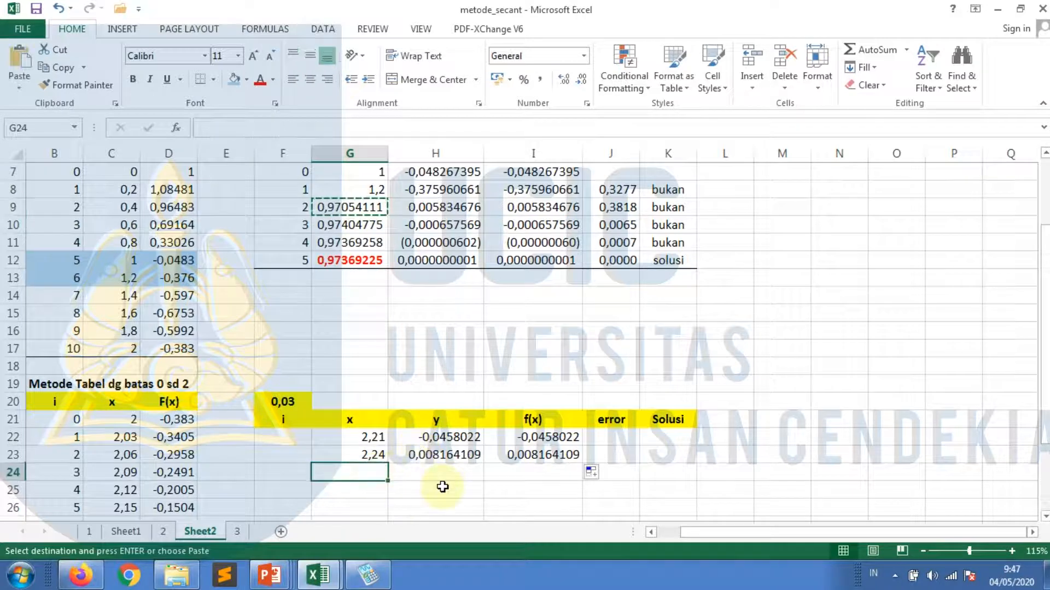
key("Return")
key("F2")
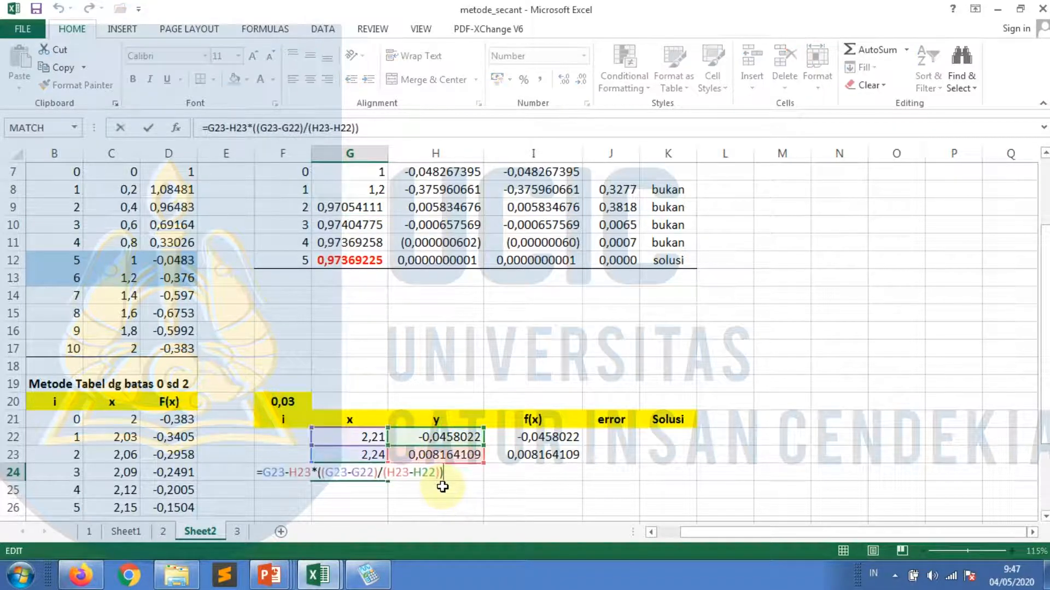
key("Escape")
- Fill y and f(x) down to row 24, extend G24:I24 down to row 29 and clear G29:I29
left_click_drag(443, 457, 587, 473)
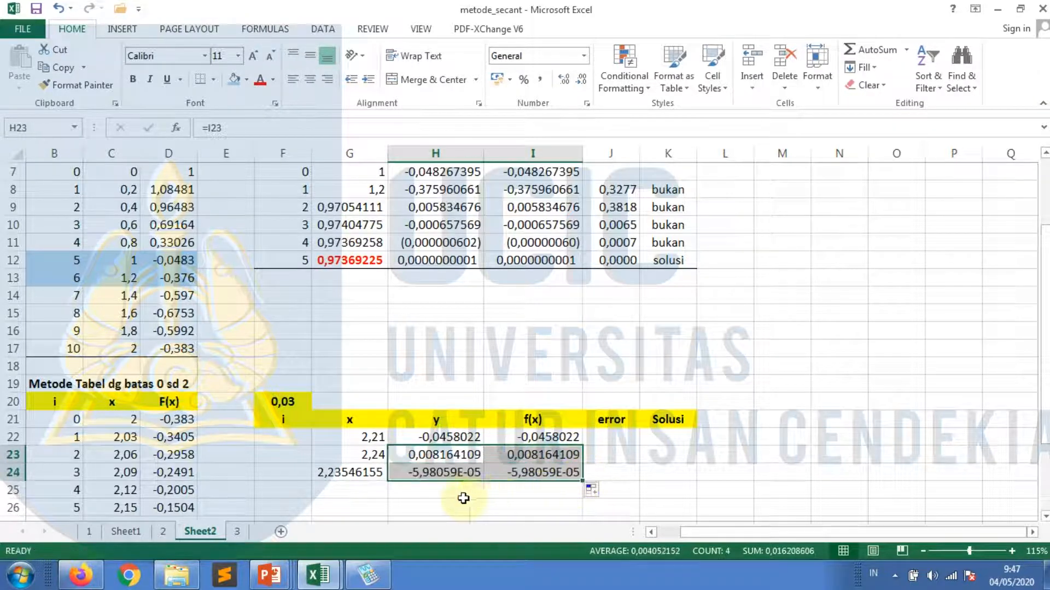
left_click(410, 484)
left_click_drag(343, 477, 579, 493)
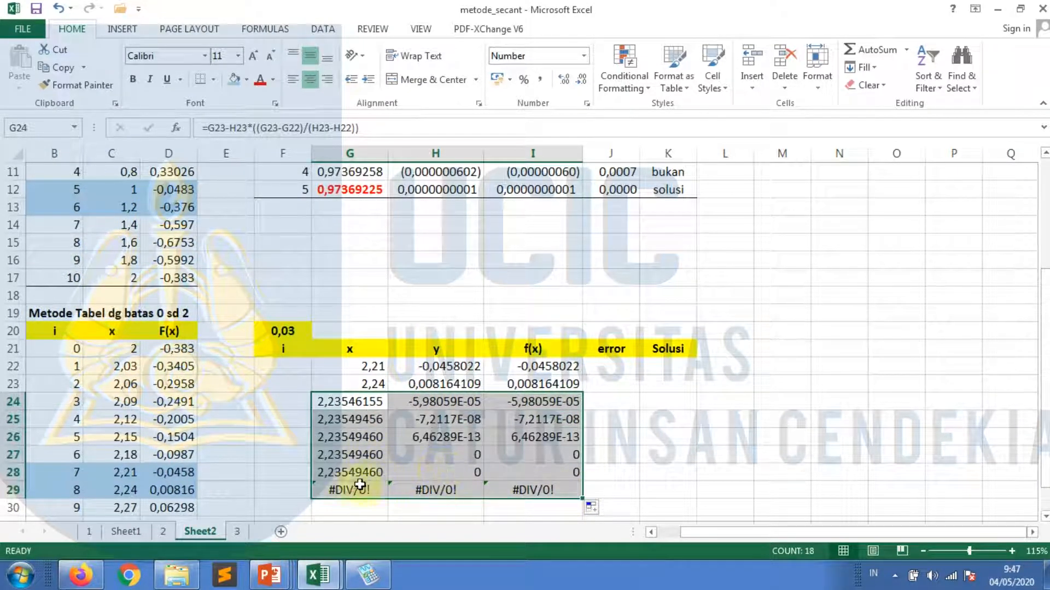
left_click_drag(350, 490, 566, 490)
key("Delete")
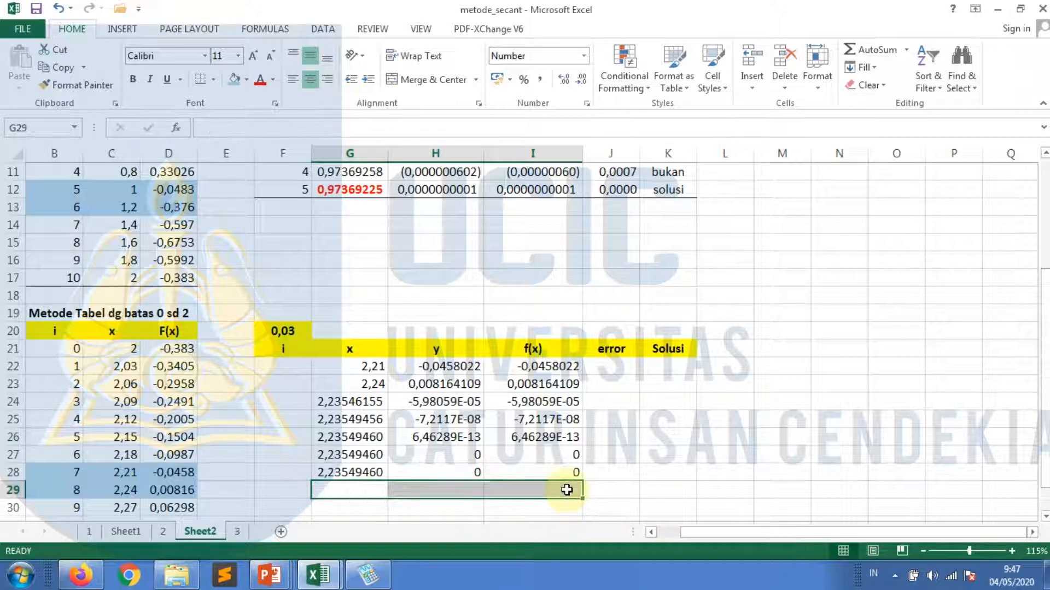
- Copy the error formula from J11 to J23 and fill it down to J26
left_click(628, 186)
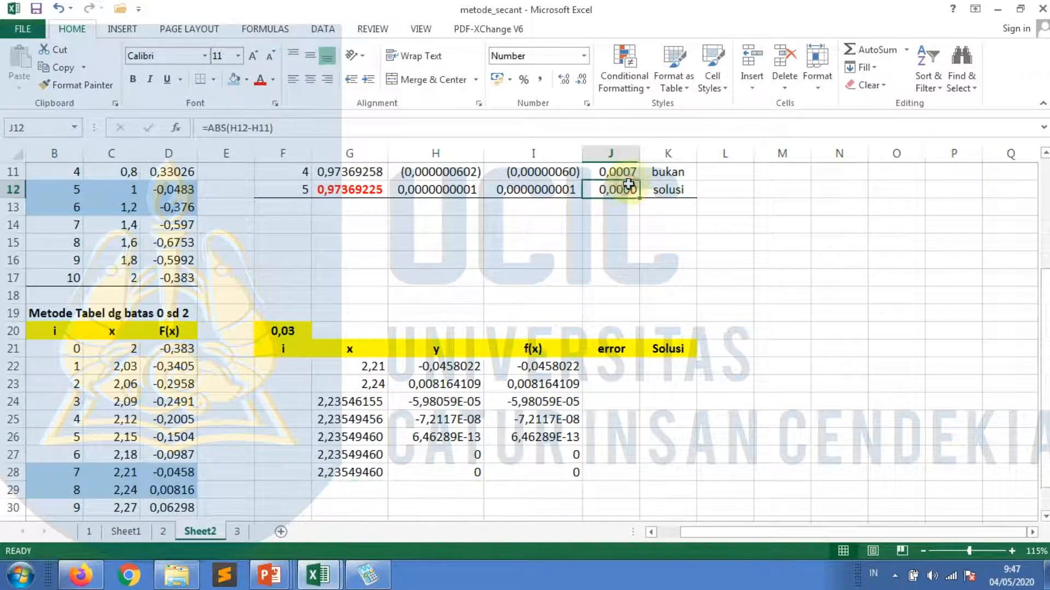
left_click(627, 169)
key("ctrl+c")
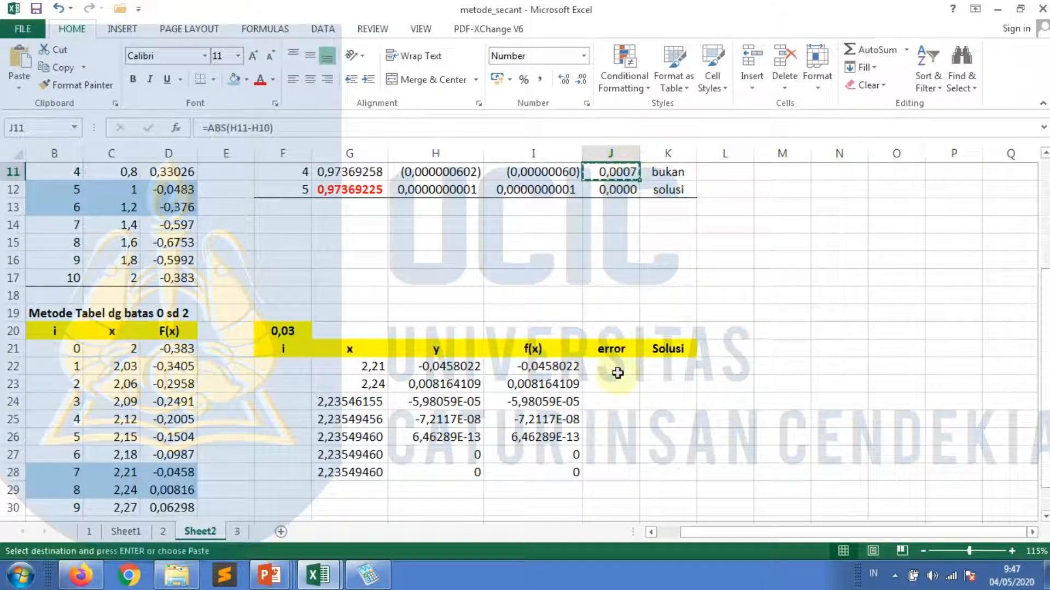
left_click(623, 386)
key("Return")
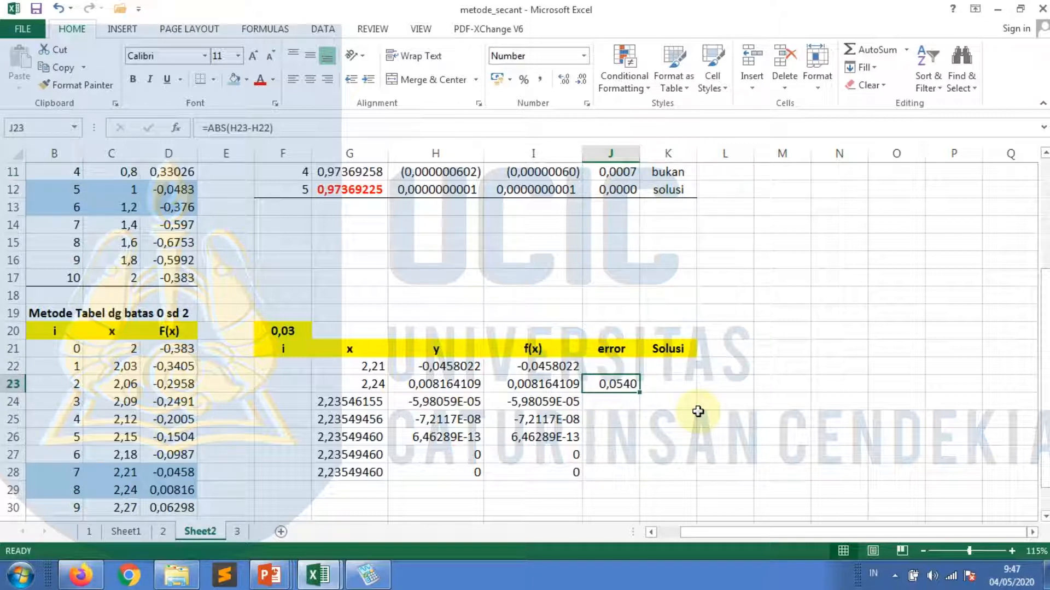
left_click(637, 394)
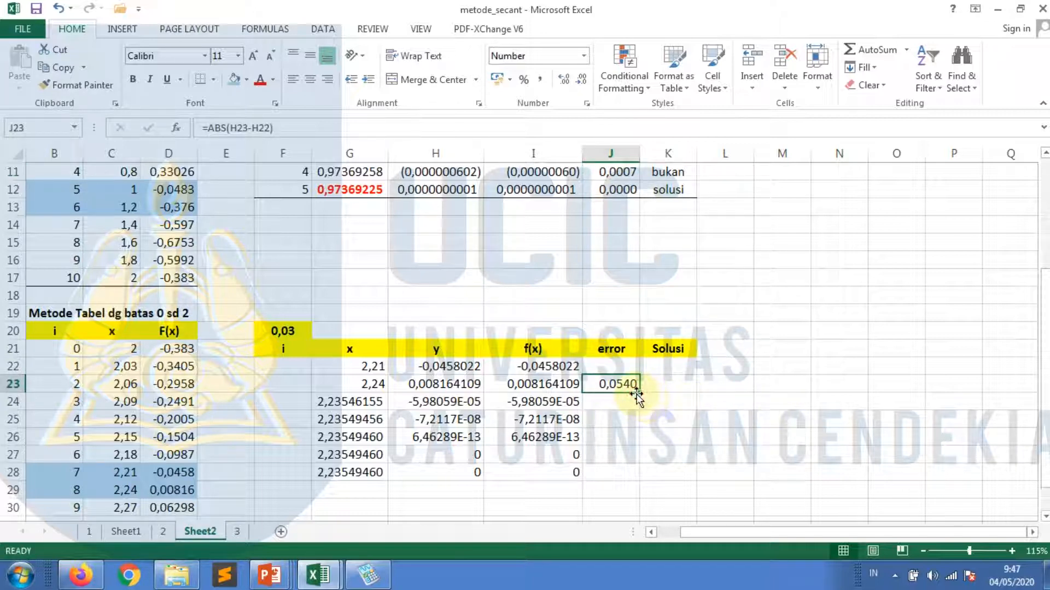
left_click_drag(639, 394, 636, 445)
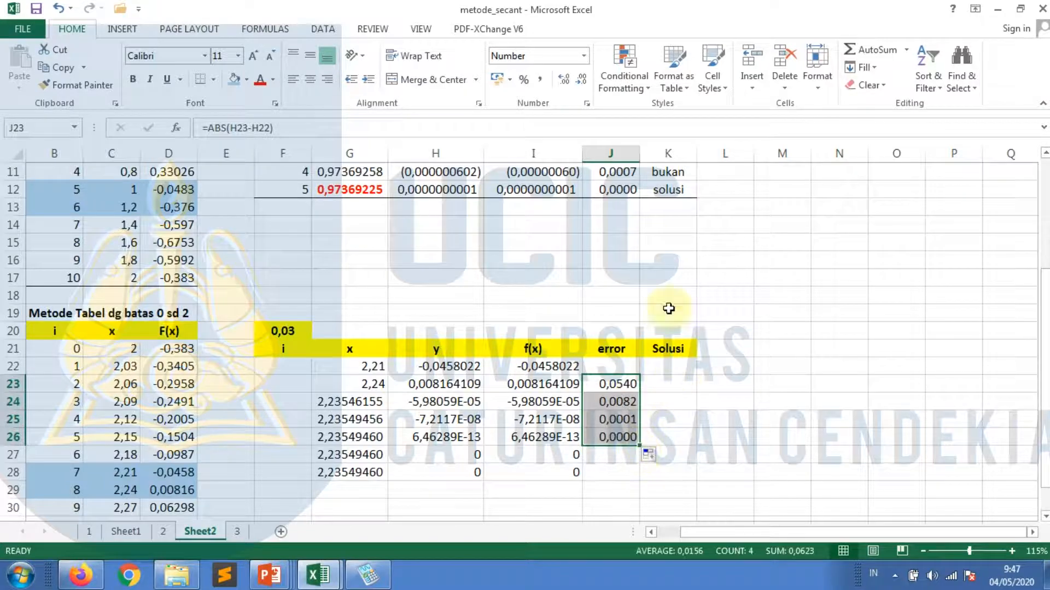
- Copy the Solusi IF formula from K8 to K23 and fill it down to K26
scroll(659, 281, "up", 2)
left_click(668, 224)
key("ctrl+c")
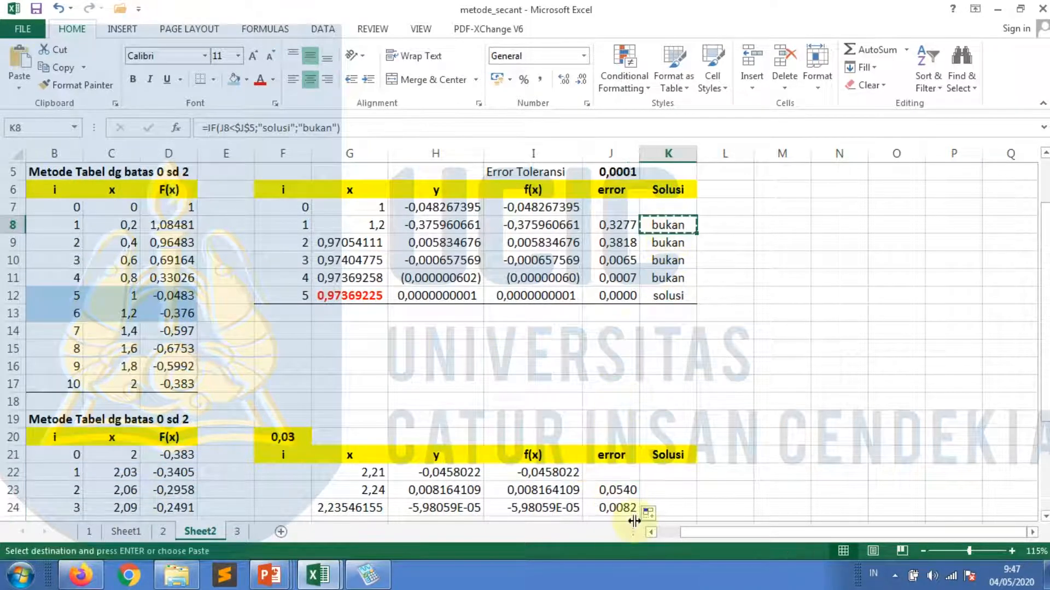
left_click(677, 486)
key("ctrl+v")
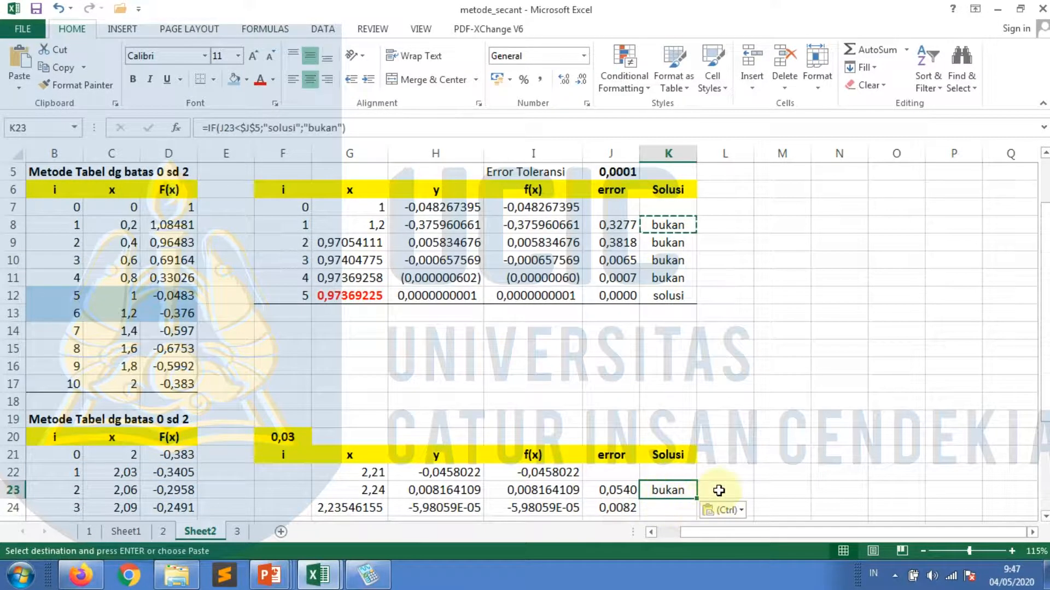
scroll(705, 436, "down", 1)
left_click_drag(699, 448, 691, 492)
scroll(759, 476, "down", 1)
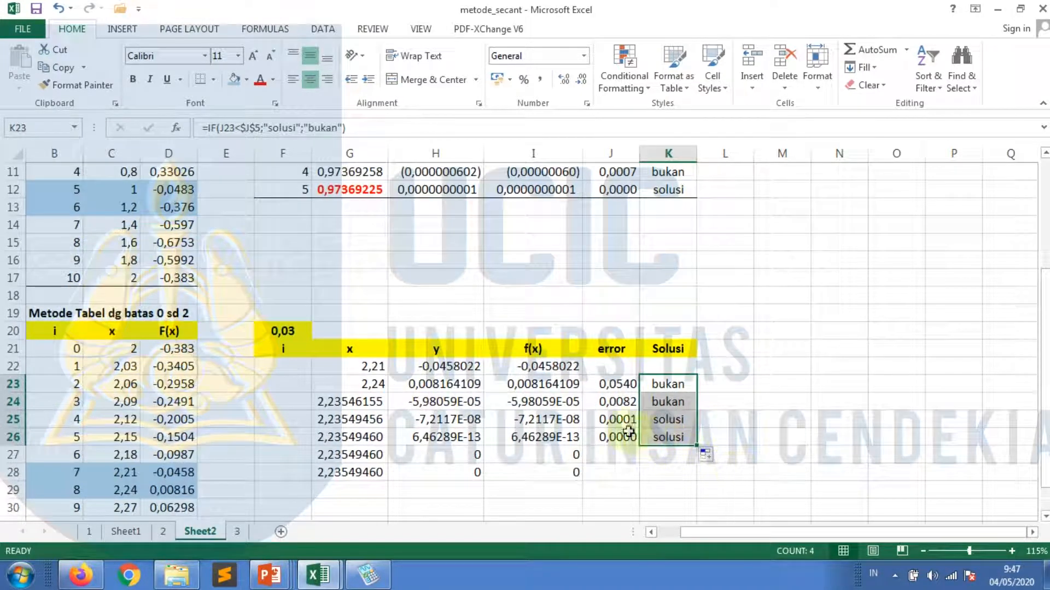
- Number the new secant table's iterations from 0 to 4 in F22:F26
left_click(298, 372)
type("0")
key("Return")
type("1")
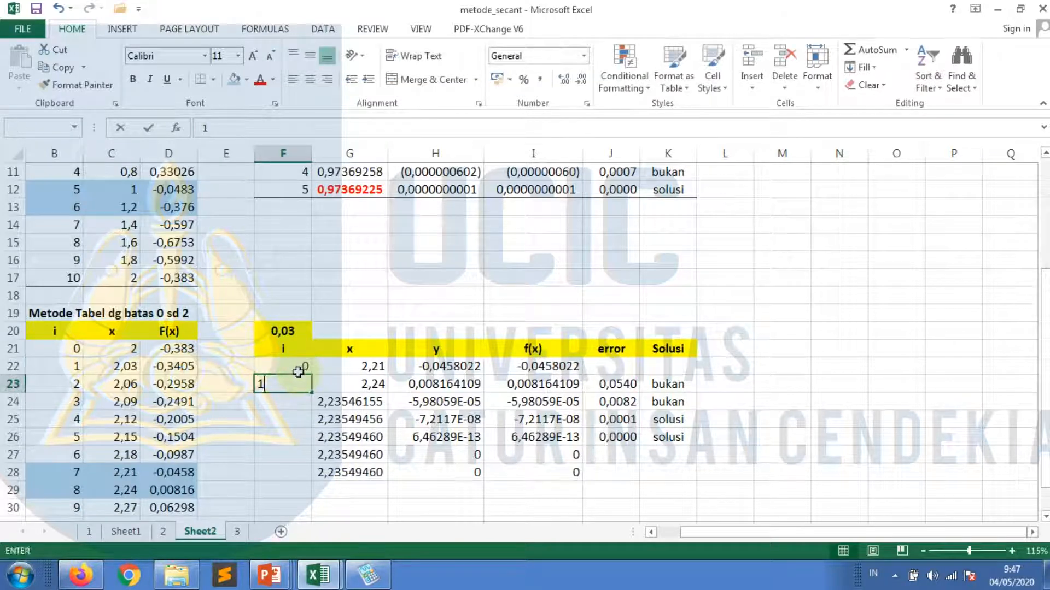
key("Return")
type("2")
key("Return")
key("Up")
key("Up")
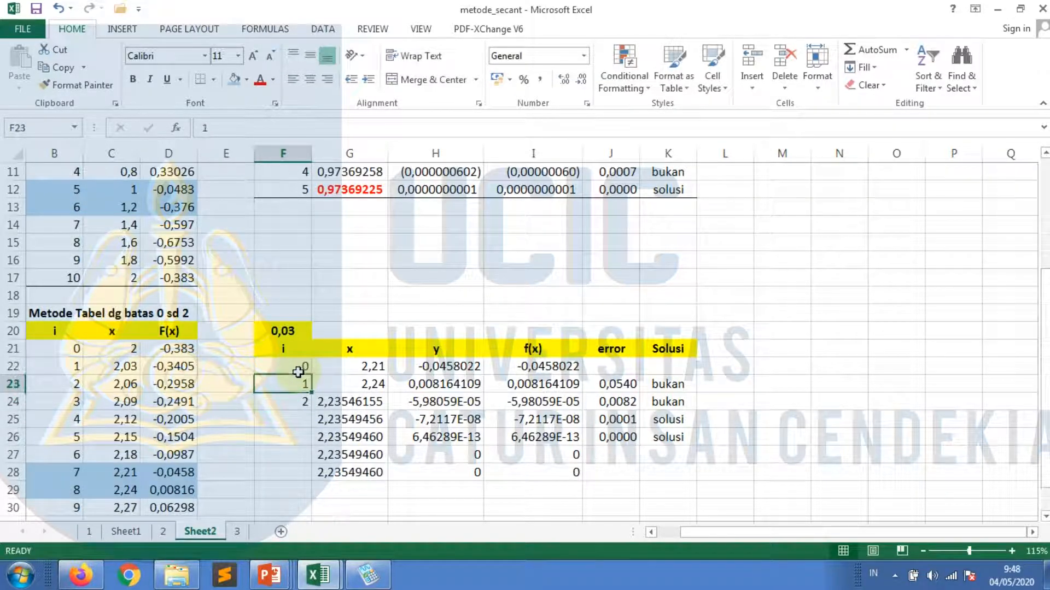
key("shift+Down")
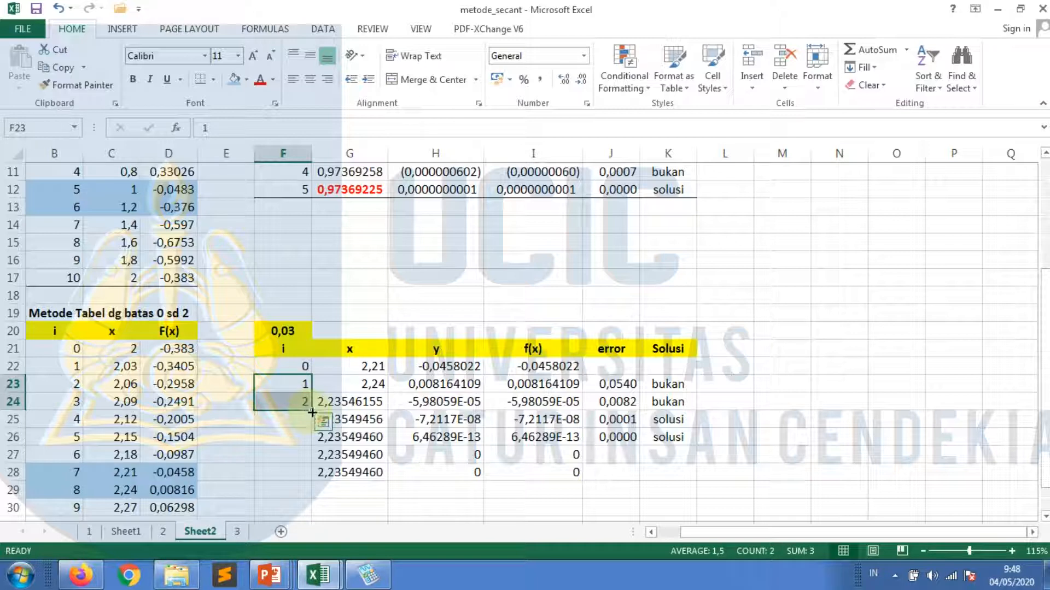
left_click_drag(312, 413, 714, 470)
- Clear the surplus rows 27 and 28 of the secant table and add a bottom border to F26:K26
left_click(284, 467)
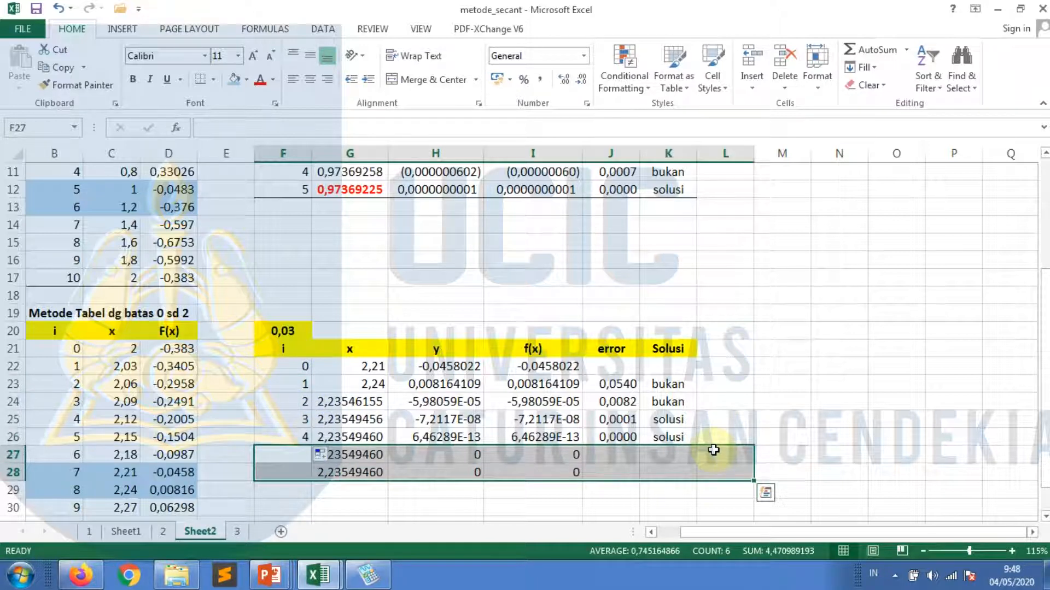
key("Delete")
key("Up")
key("shift+Right")
key("shift+Right")
key("shift+Right")
key("shift+Right")
key("shift+Right")
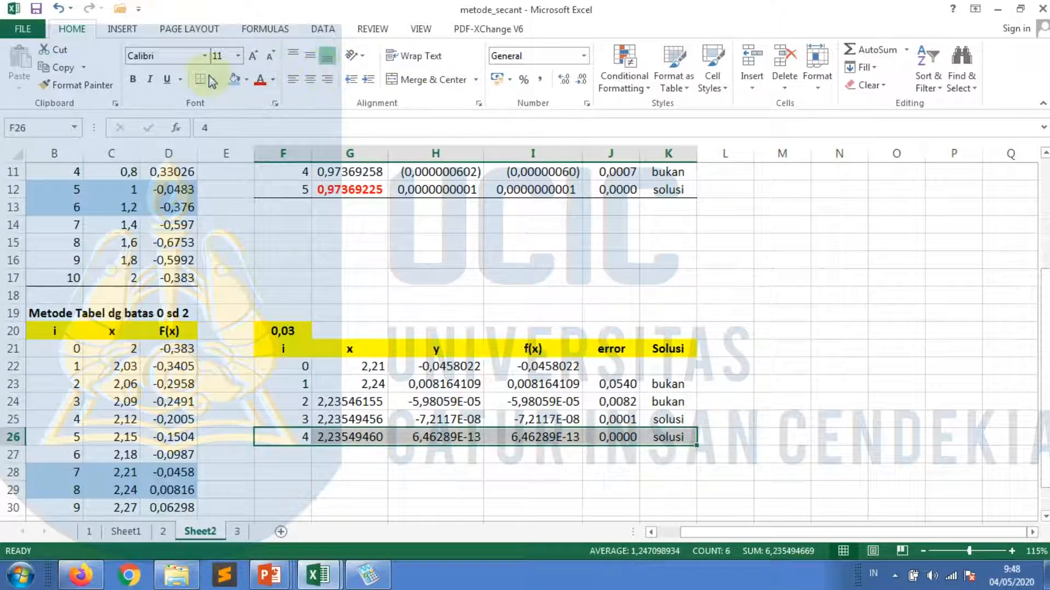
left_click(418, 391)
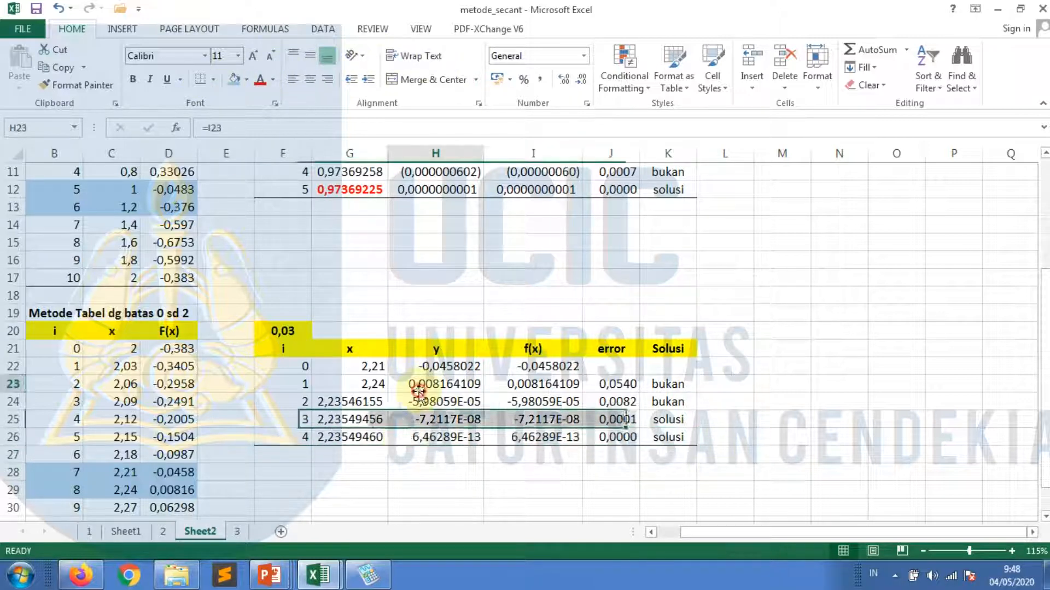
- Make the final x value in G26 bold
left_click(355, 442)
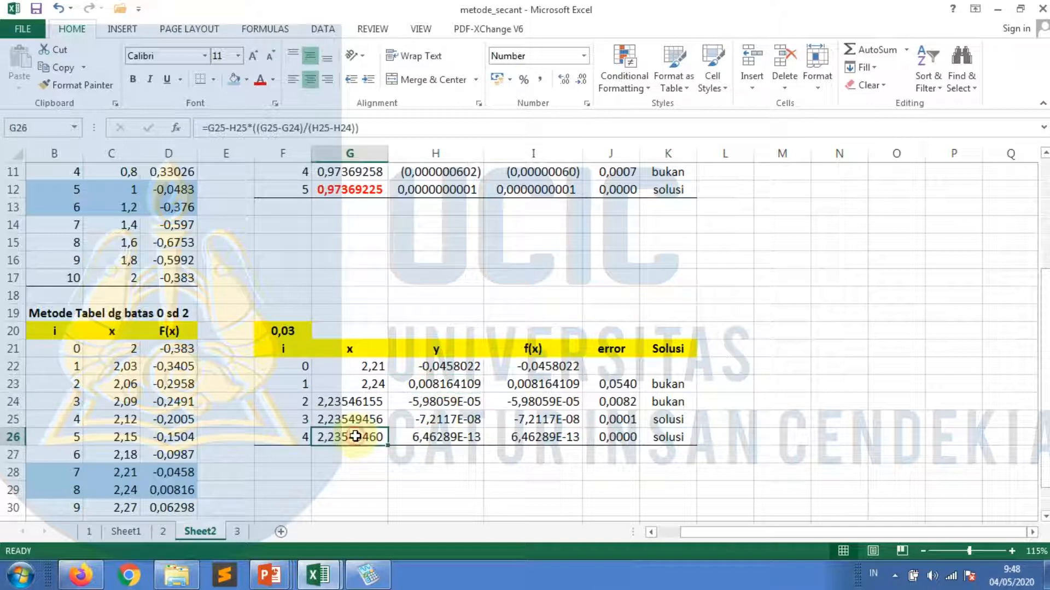
left_click(133, 80)
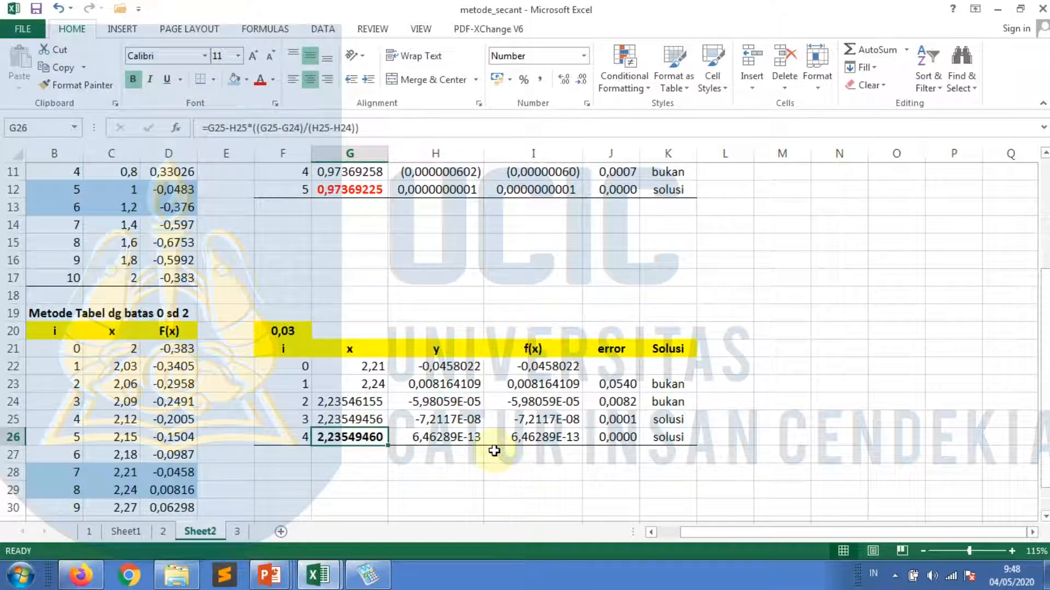
left_click(337, 420)
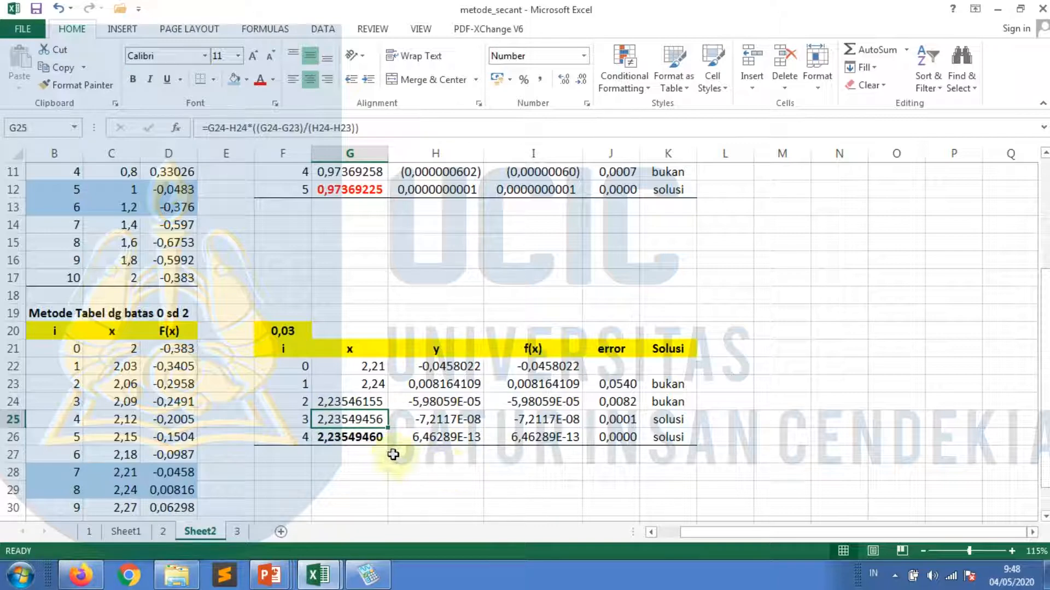
- Check where the curve crosses the x-axis just below 2.25 in Microsoft Mathematics, and return to the metode_secant workbook
left_click(367, 575)
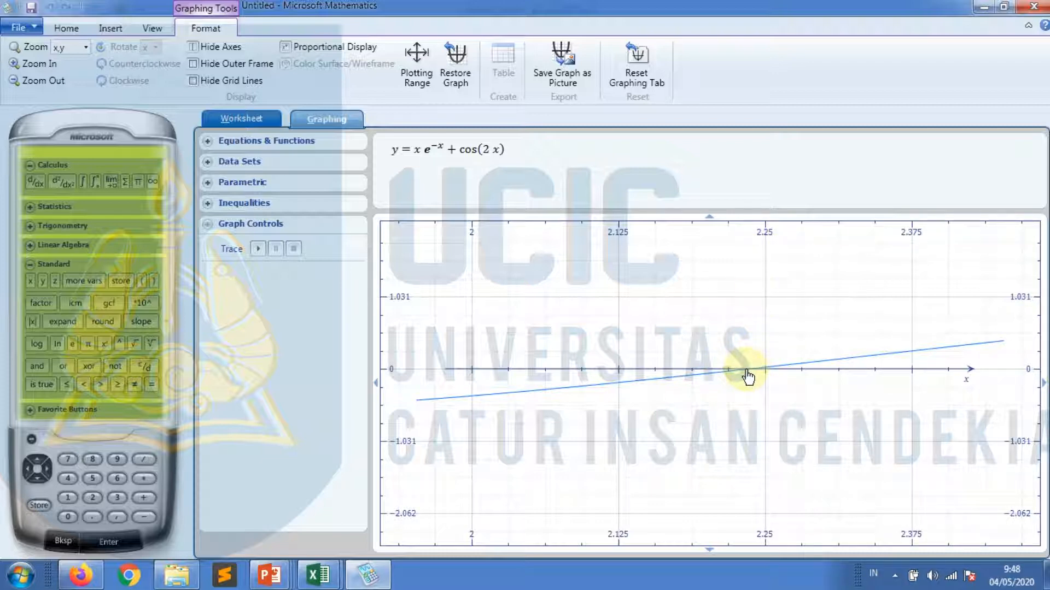
mouse_move(317, 574)
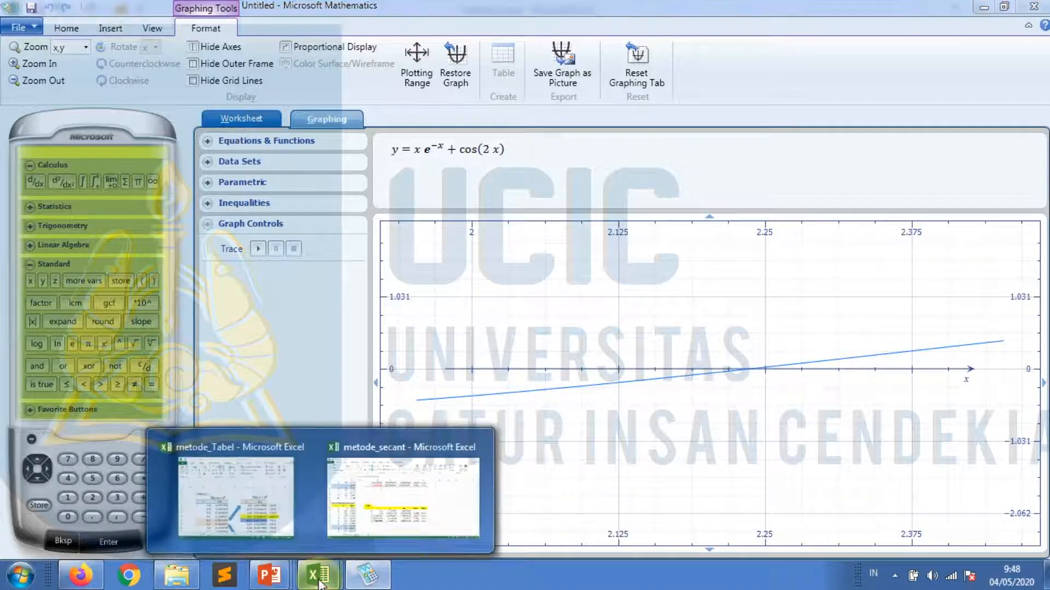
left_click(381, 525)
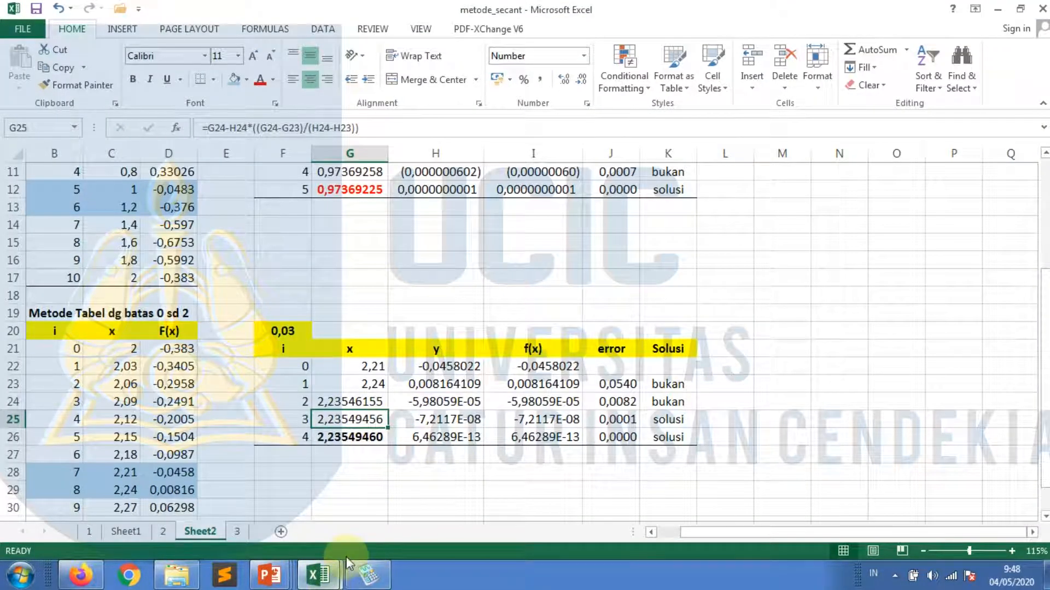
- Switch to Microsoft Mathematics and examine the graph over a wider range, back to the crossing at negative x
left_click(368, 574)
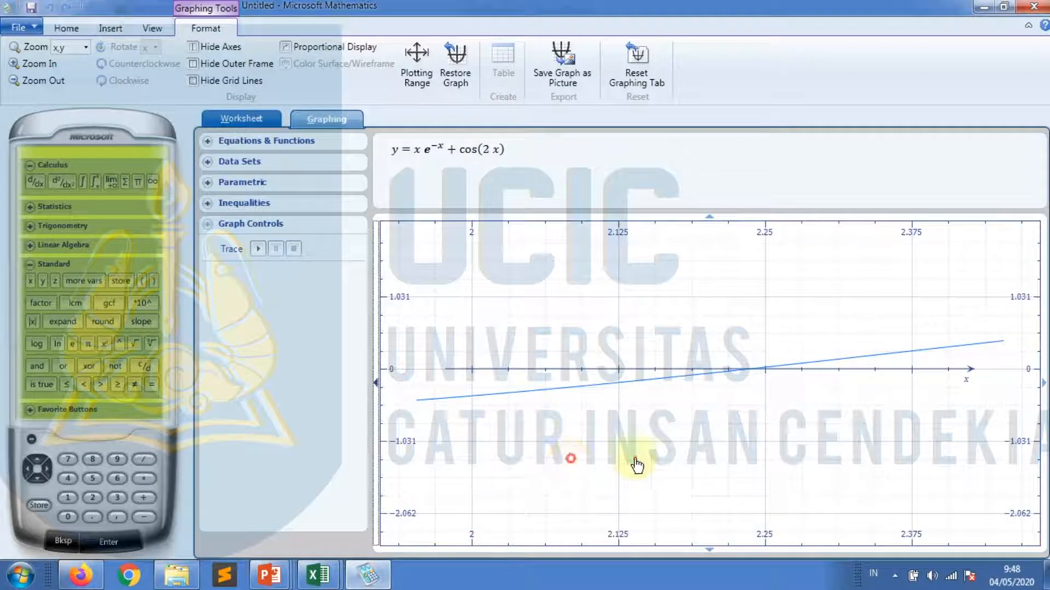
scroll(636, 465, "down", 5)
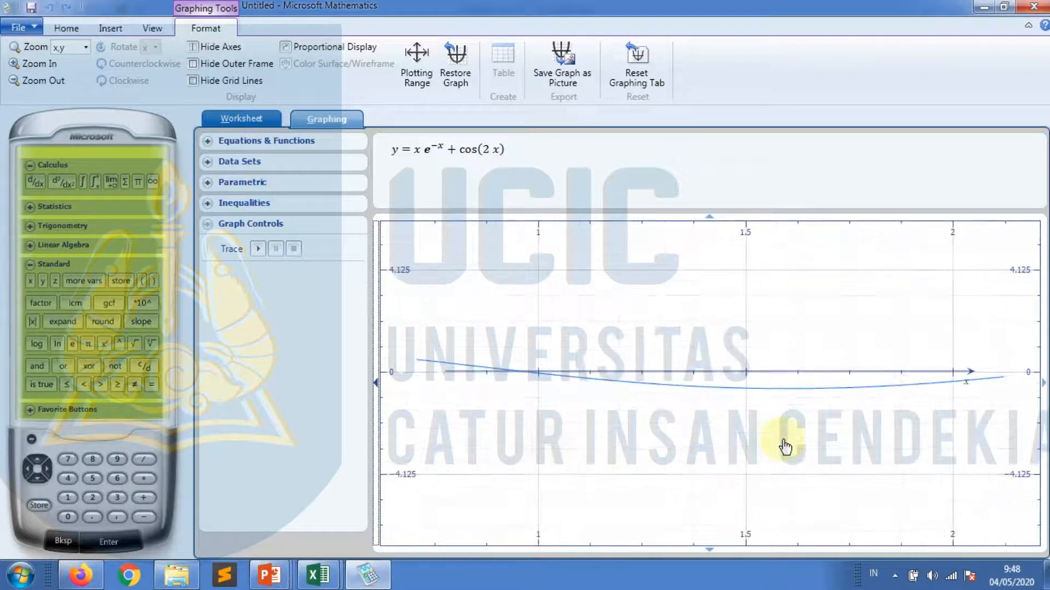
left_click_drag(543, 424, 722, 450)
left_click_drag(596, 424, 775, 432)
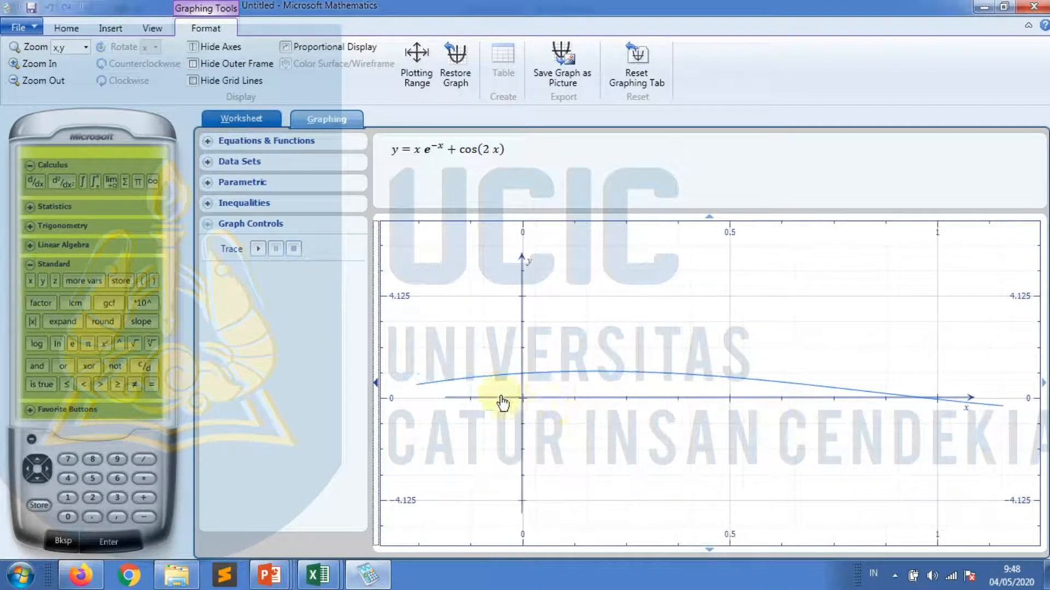
left_click_drag(501, 403, 710, 405)
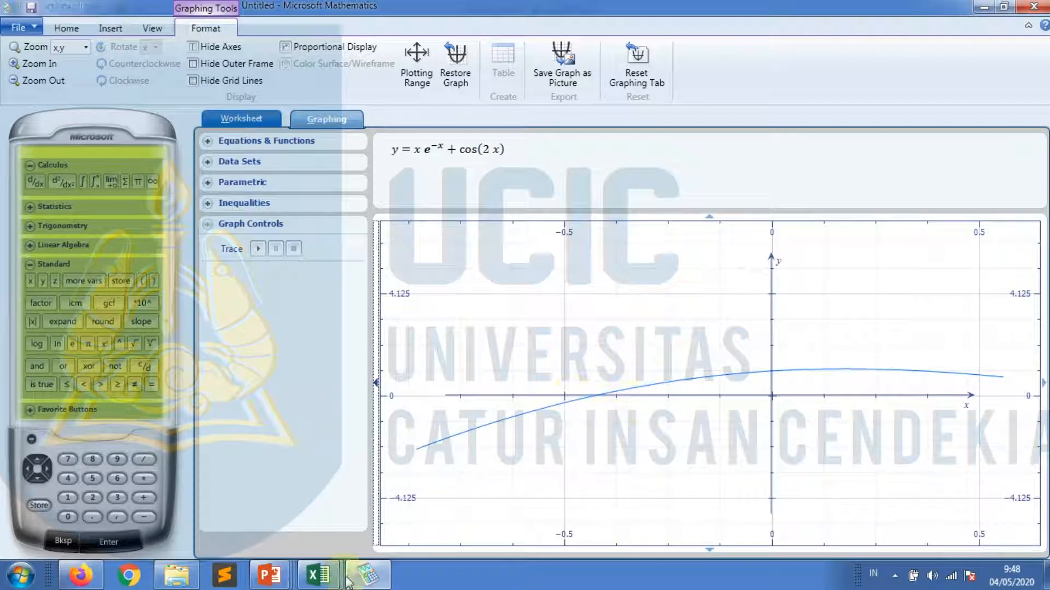
- Switch to the PowerPoint slide show and advance to the LATIHAN-3 slide on the secant method with table modification
mouse_move(274, 582)
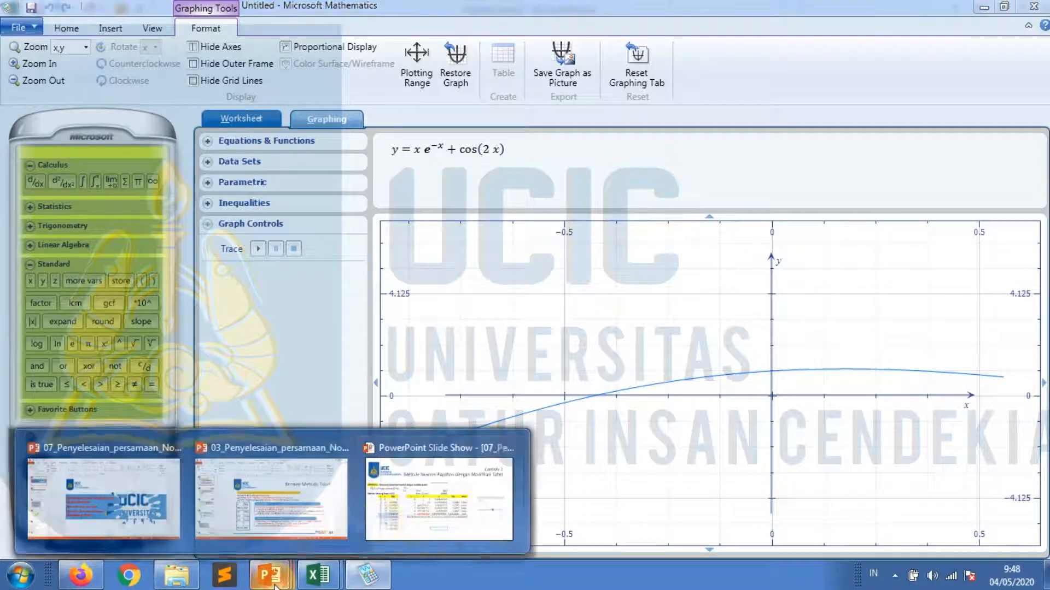
left_click(412, 517)
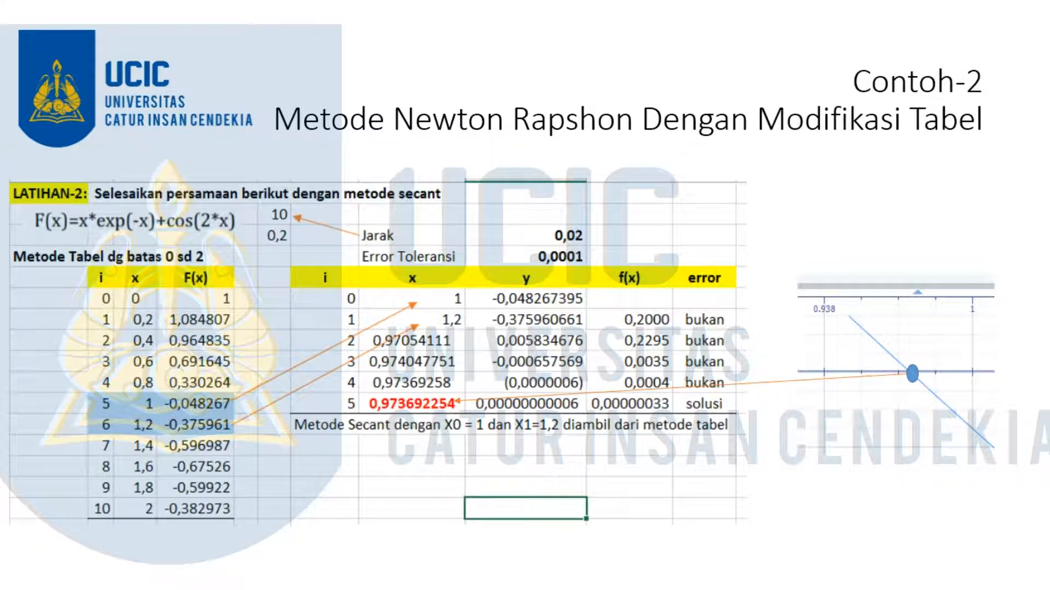
key("Right")
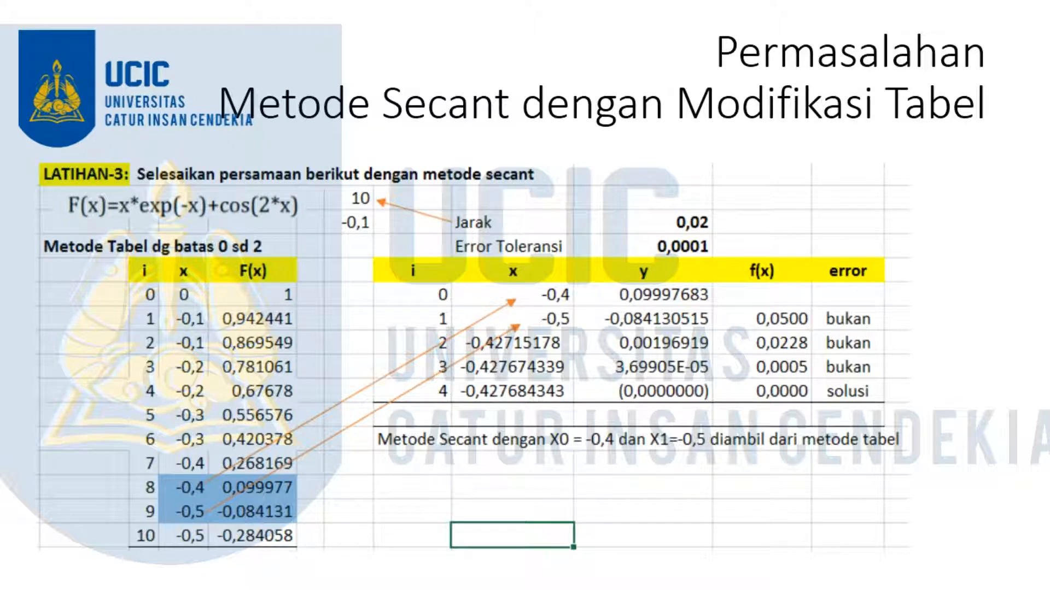